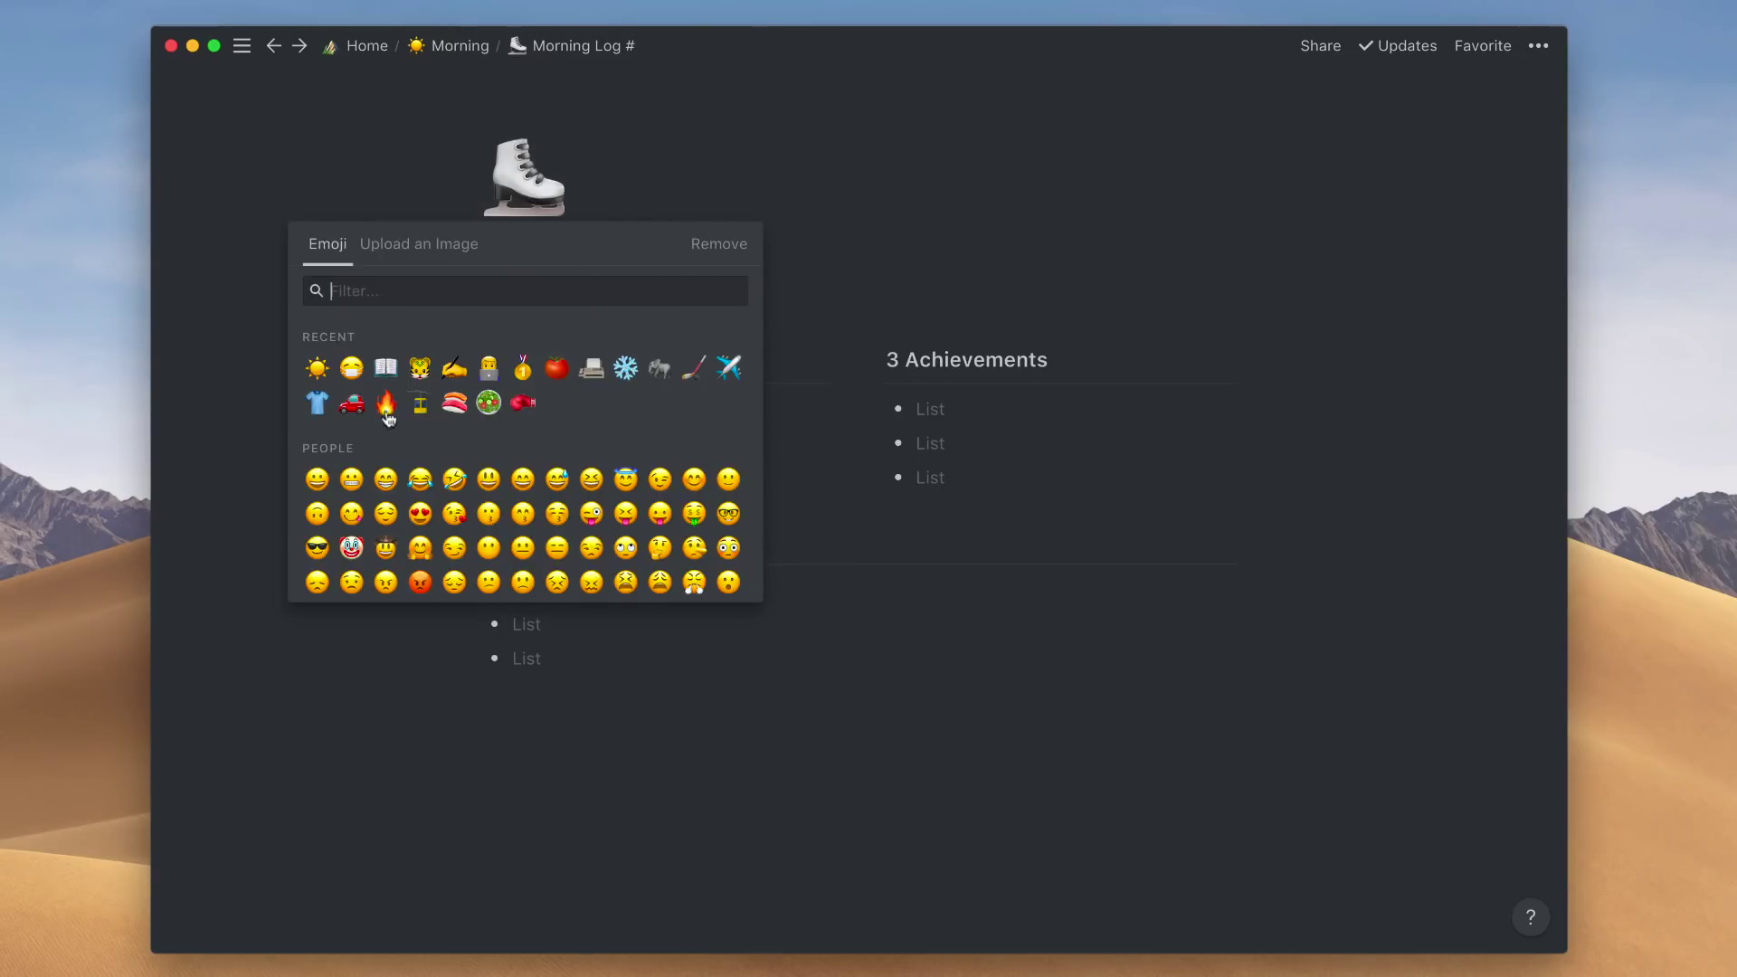
Step: Replace the ice-skate icon with the ✍️ writing-hand emoji and add a cover image
left_click(453, 368)
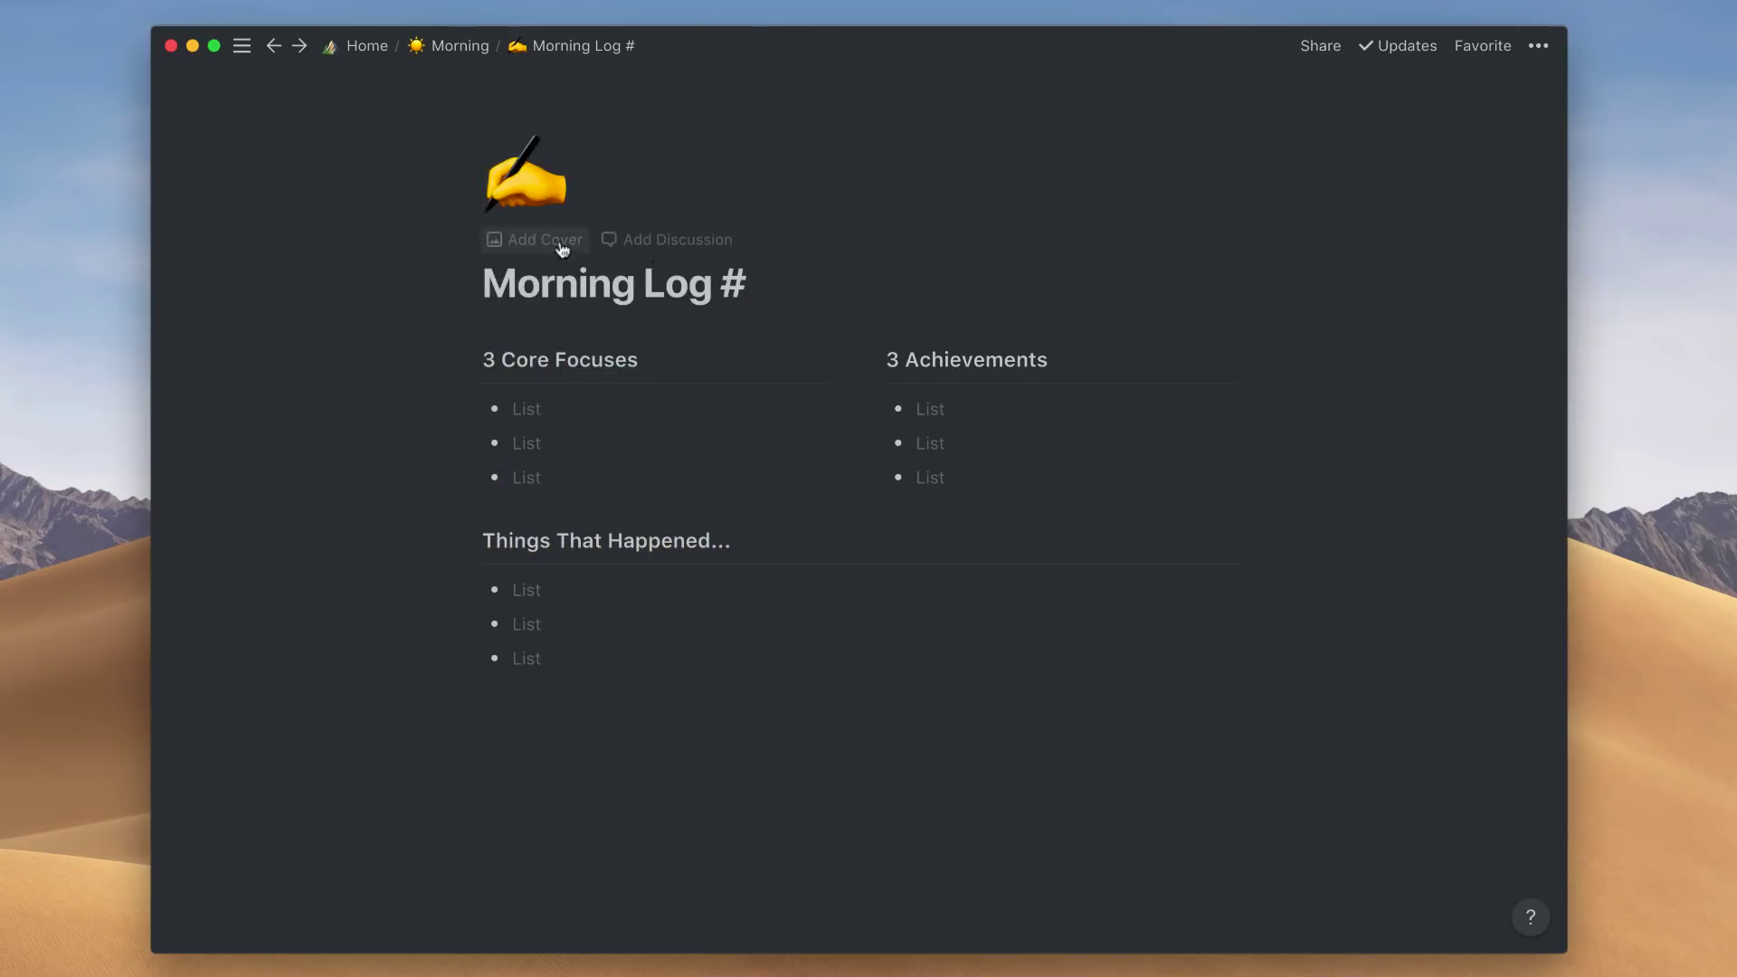
left_click(529, 395)
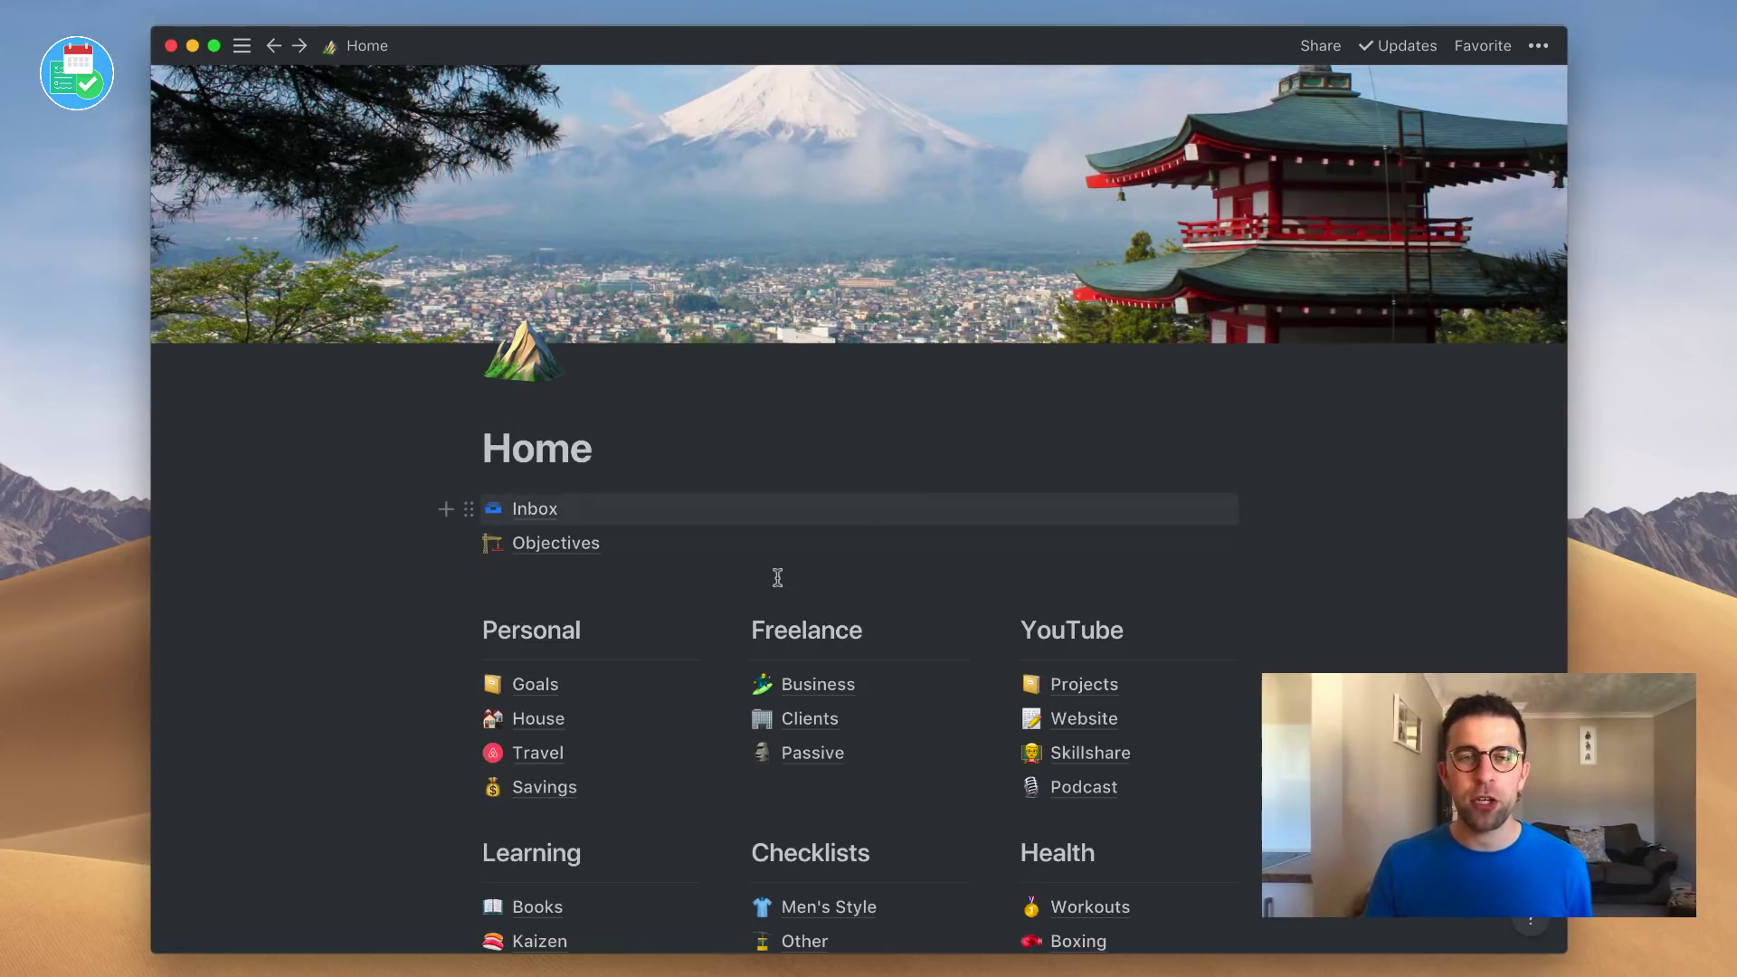
Step: Scroll down the Home page to the Learning, Checklists and Health sections
scroll(777, 576, "down", 3)
scroll(777, 577, "down", 1)
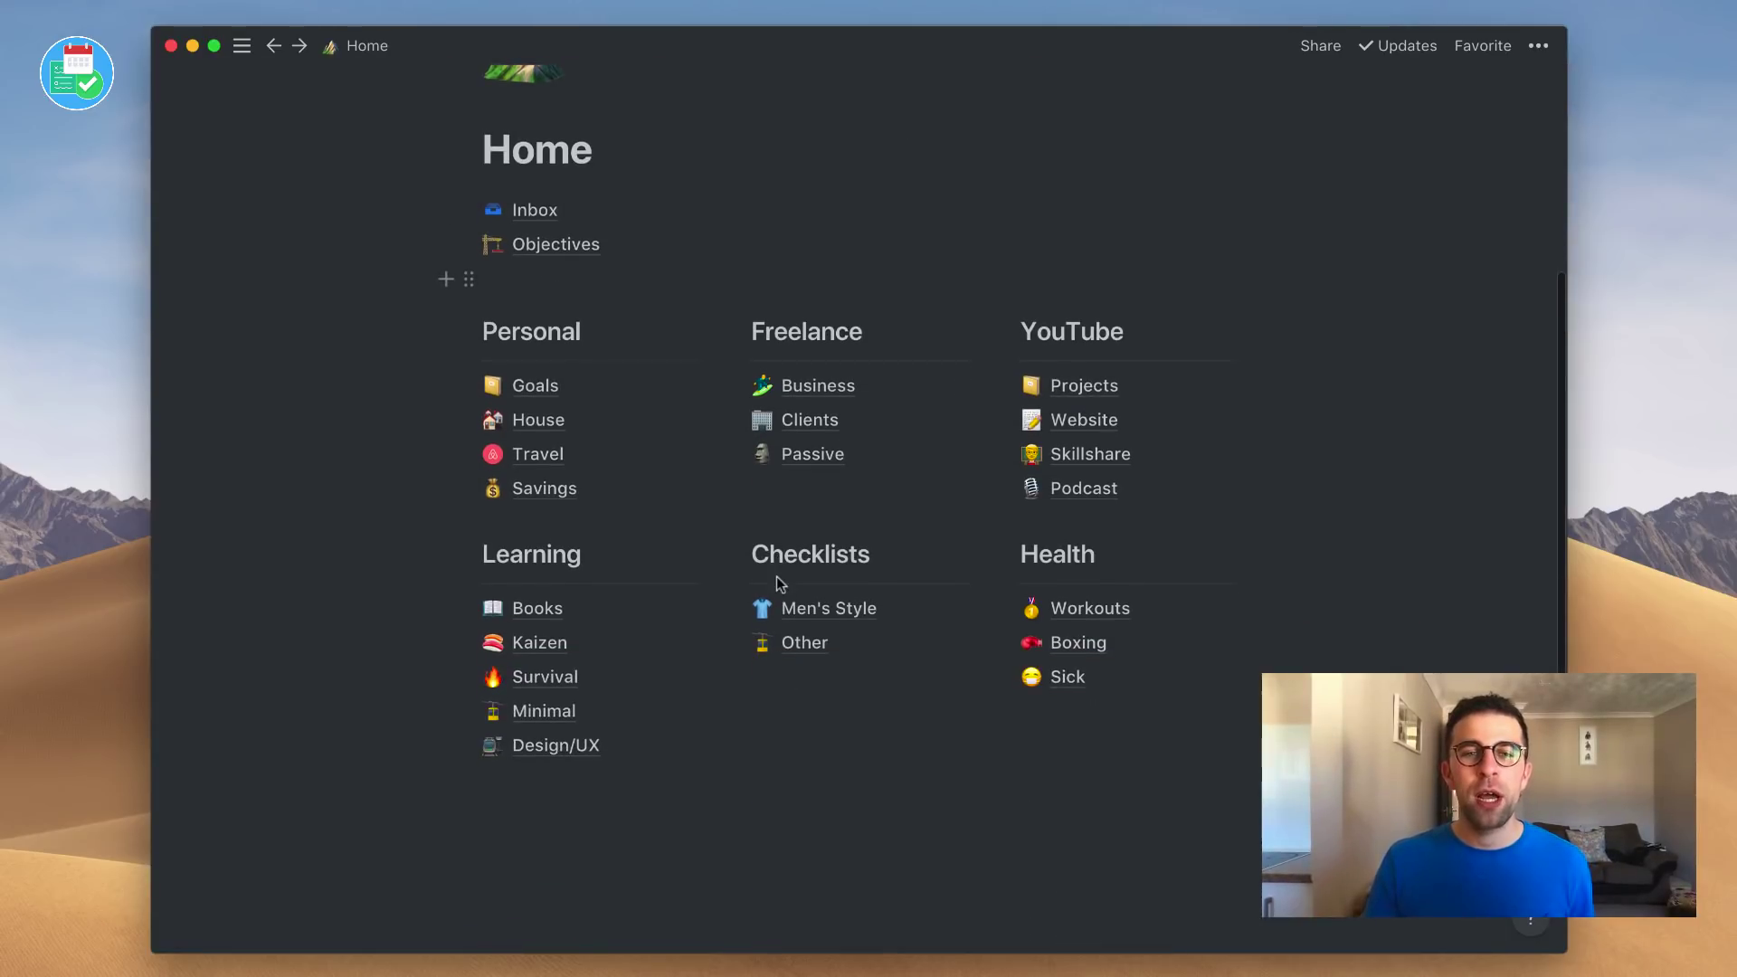
Step: Add a sub-page titled 'Morning' below Other in the Checklists column
left_click(798, 676)
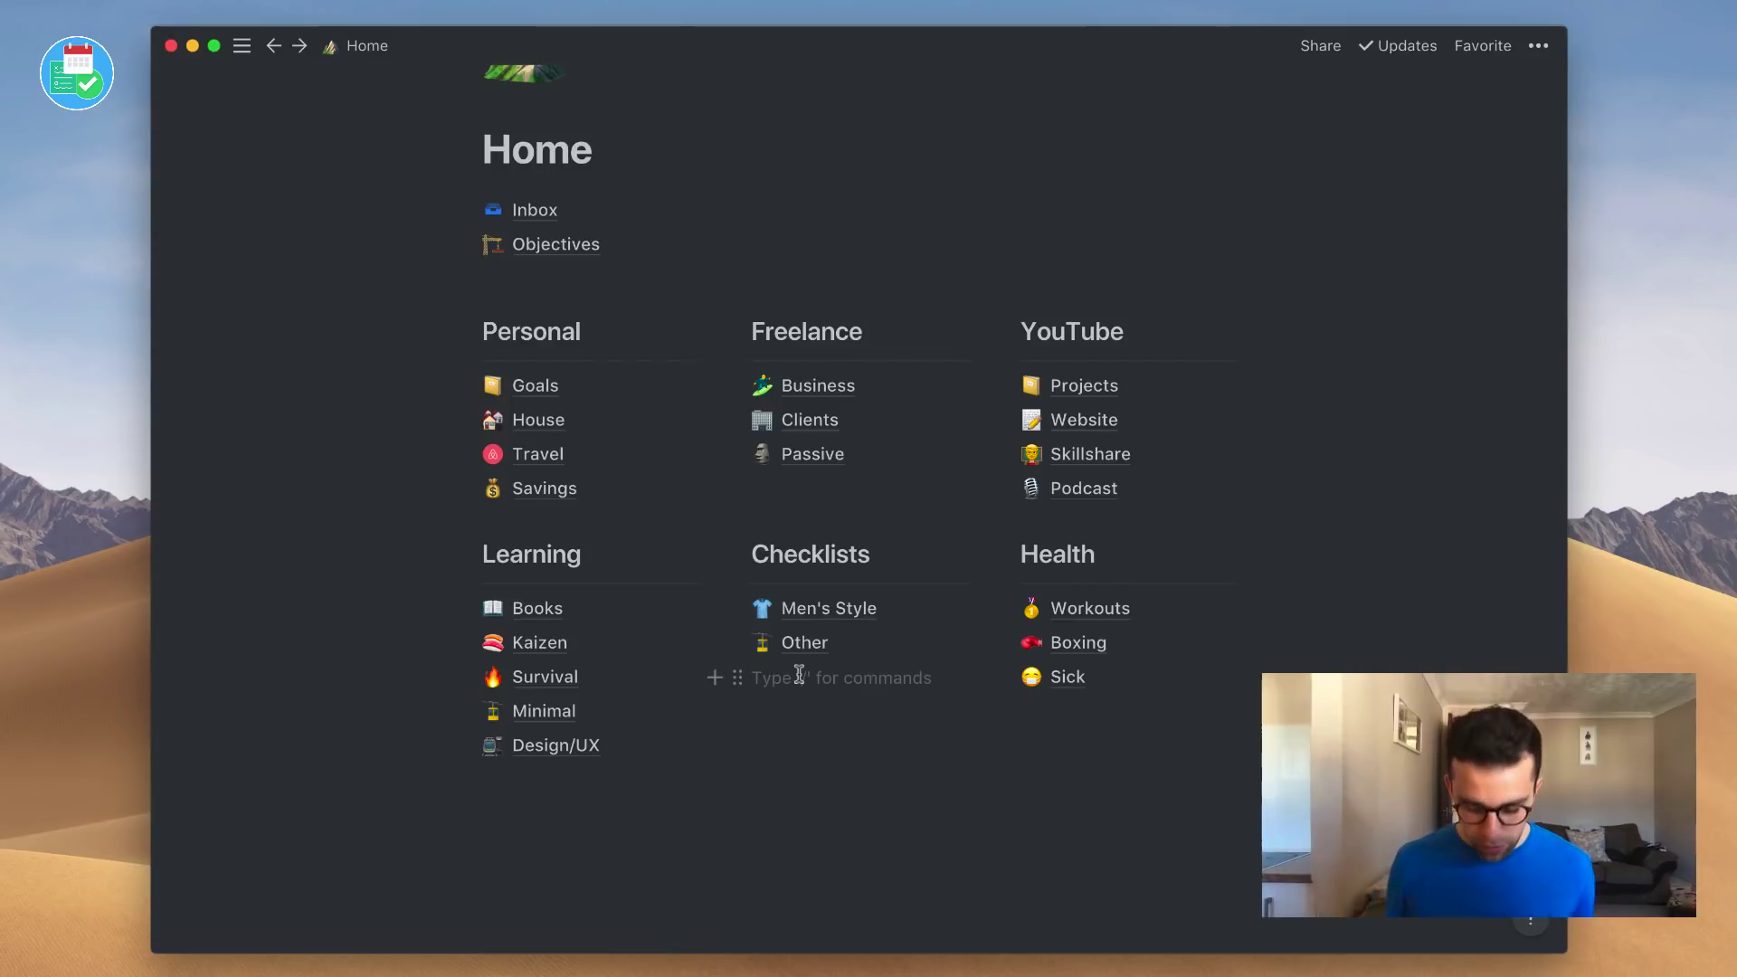
type("/pa")
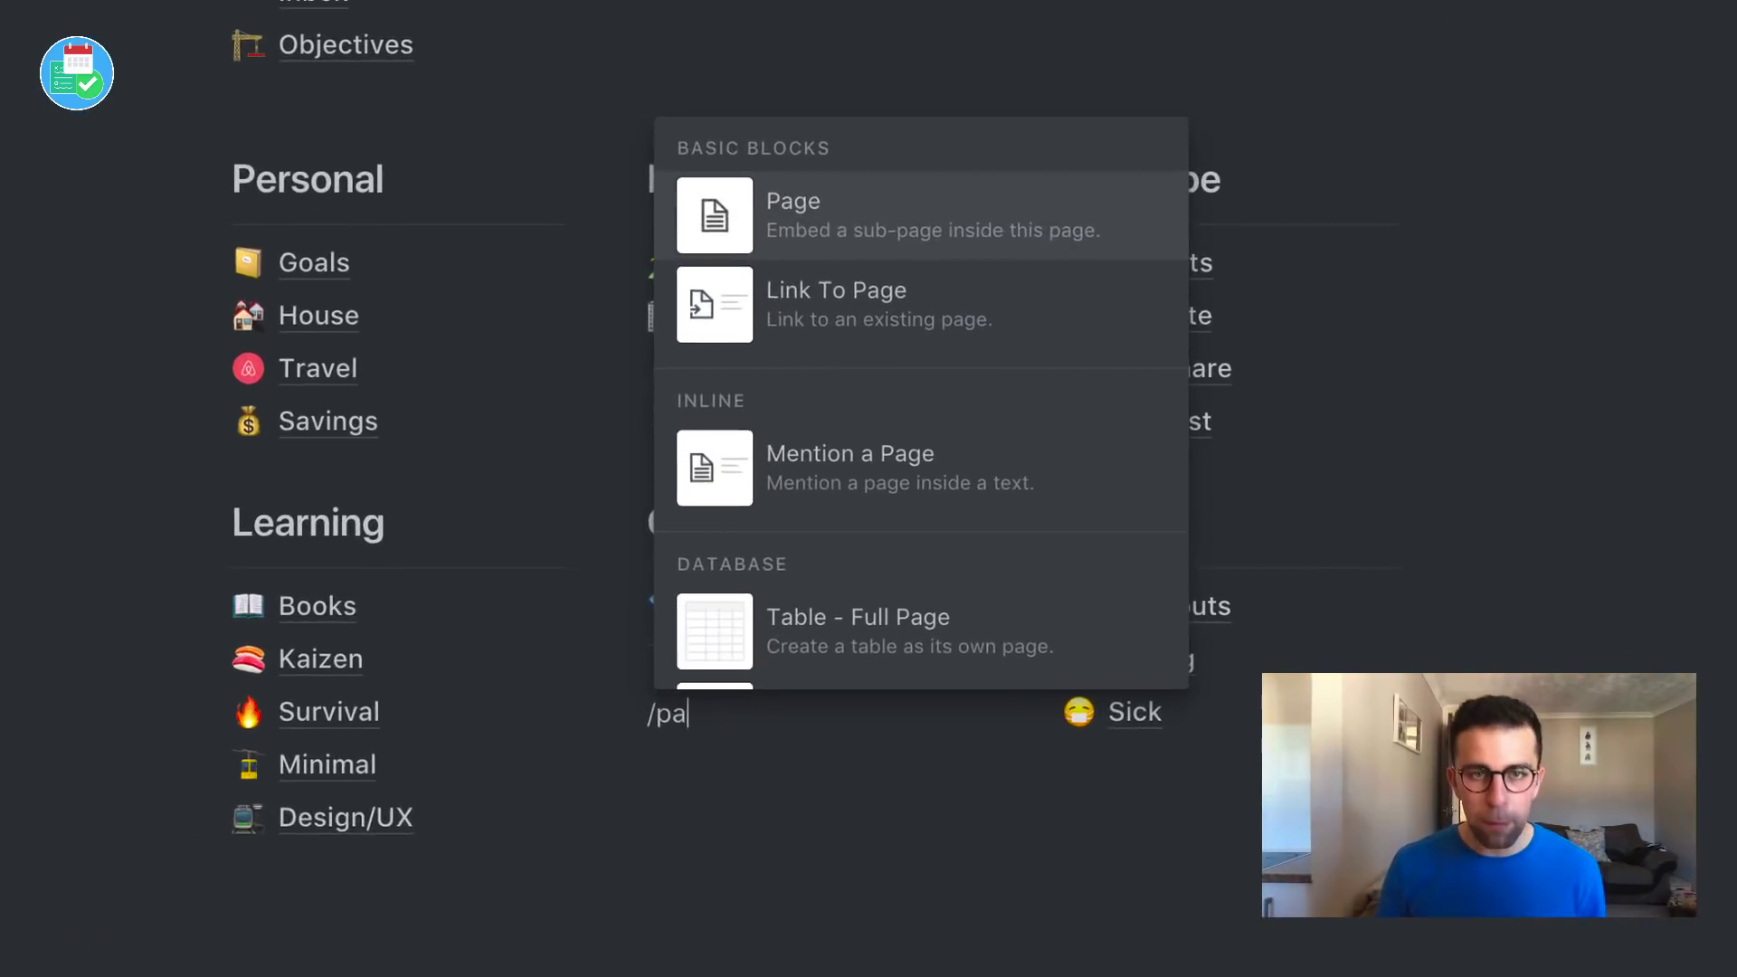
key("Return")
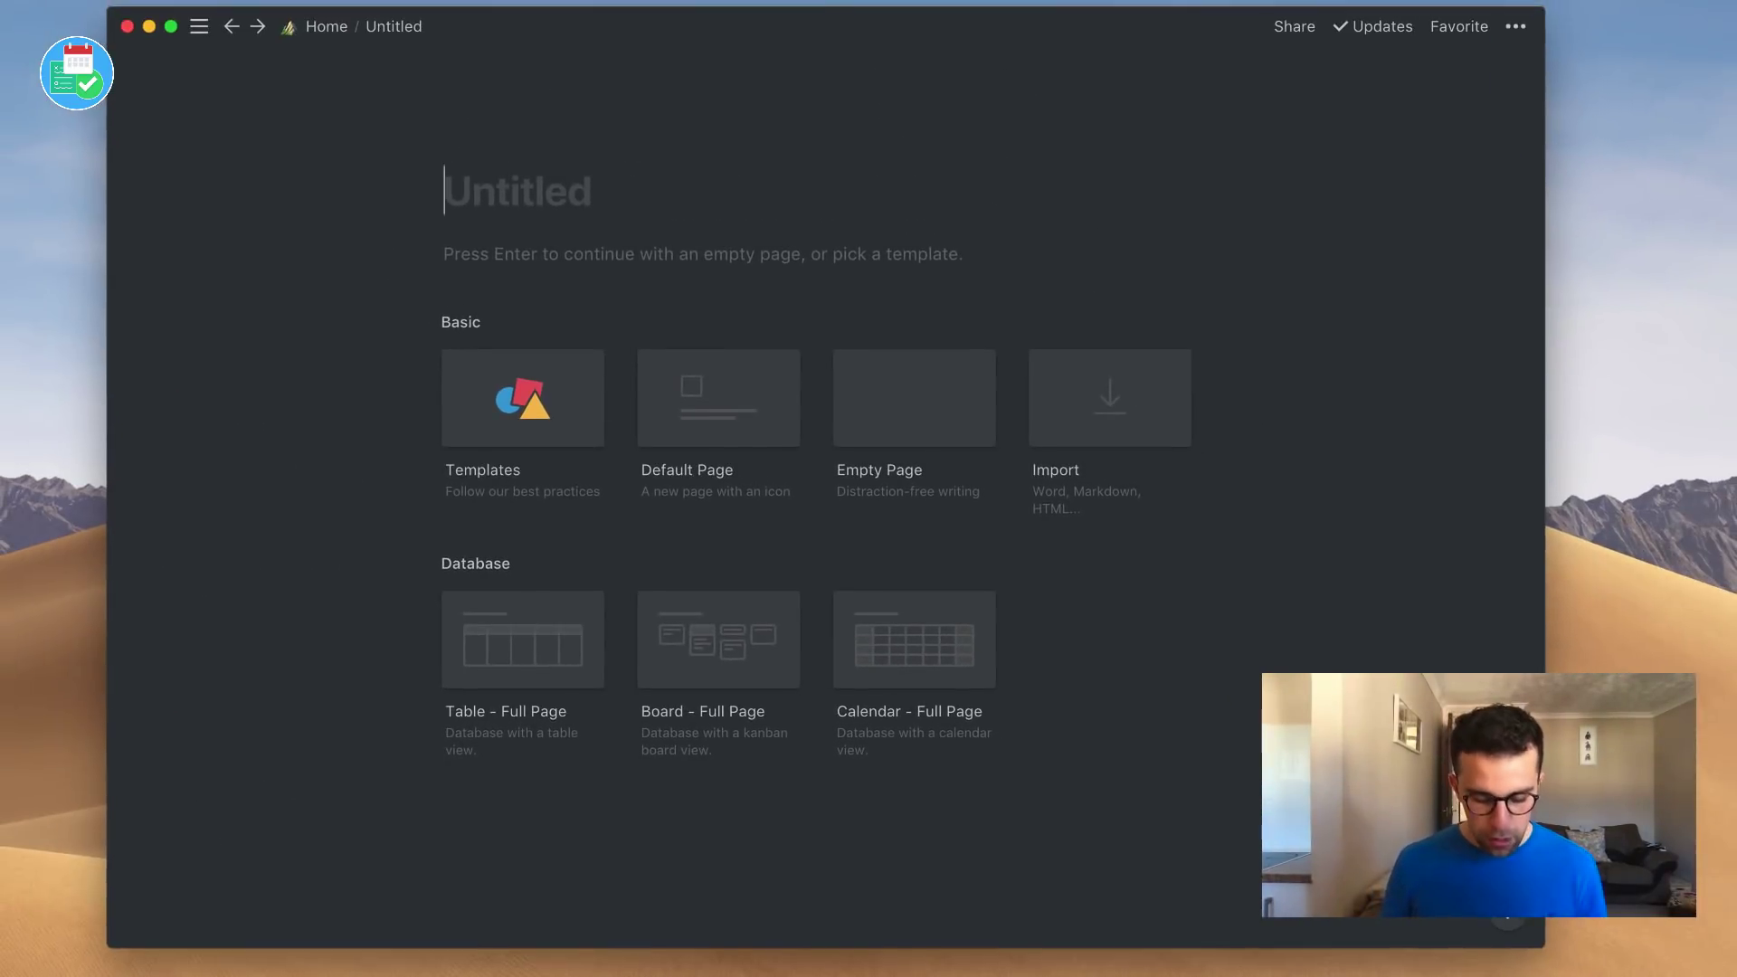
type("Morning")
Step: Give the Morning page the ☀️ sun emoji icon and keep it as an empty page
mouse_move(543, 109)
left_click(501, 147)
left_click(512, 194)
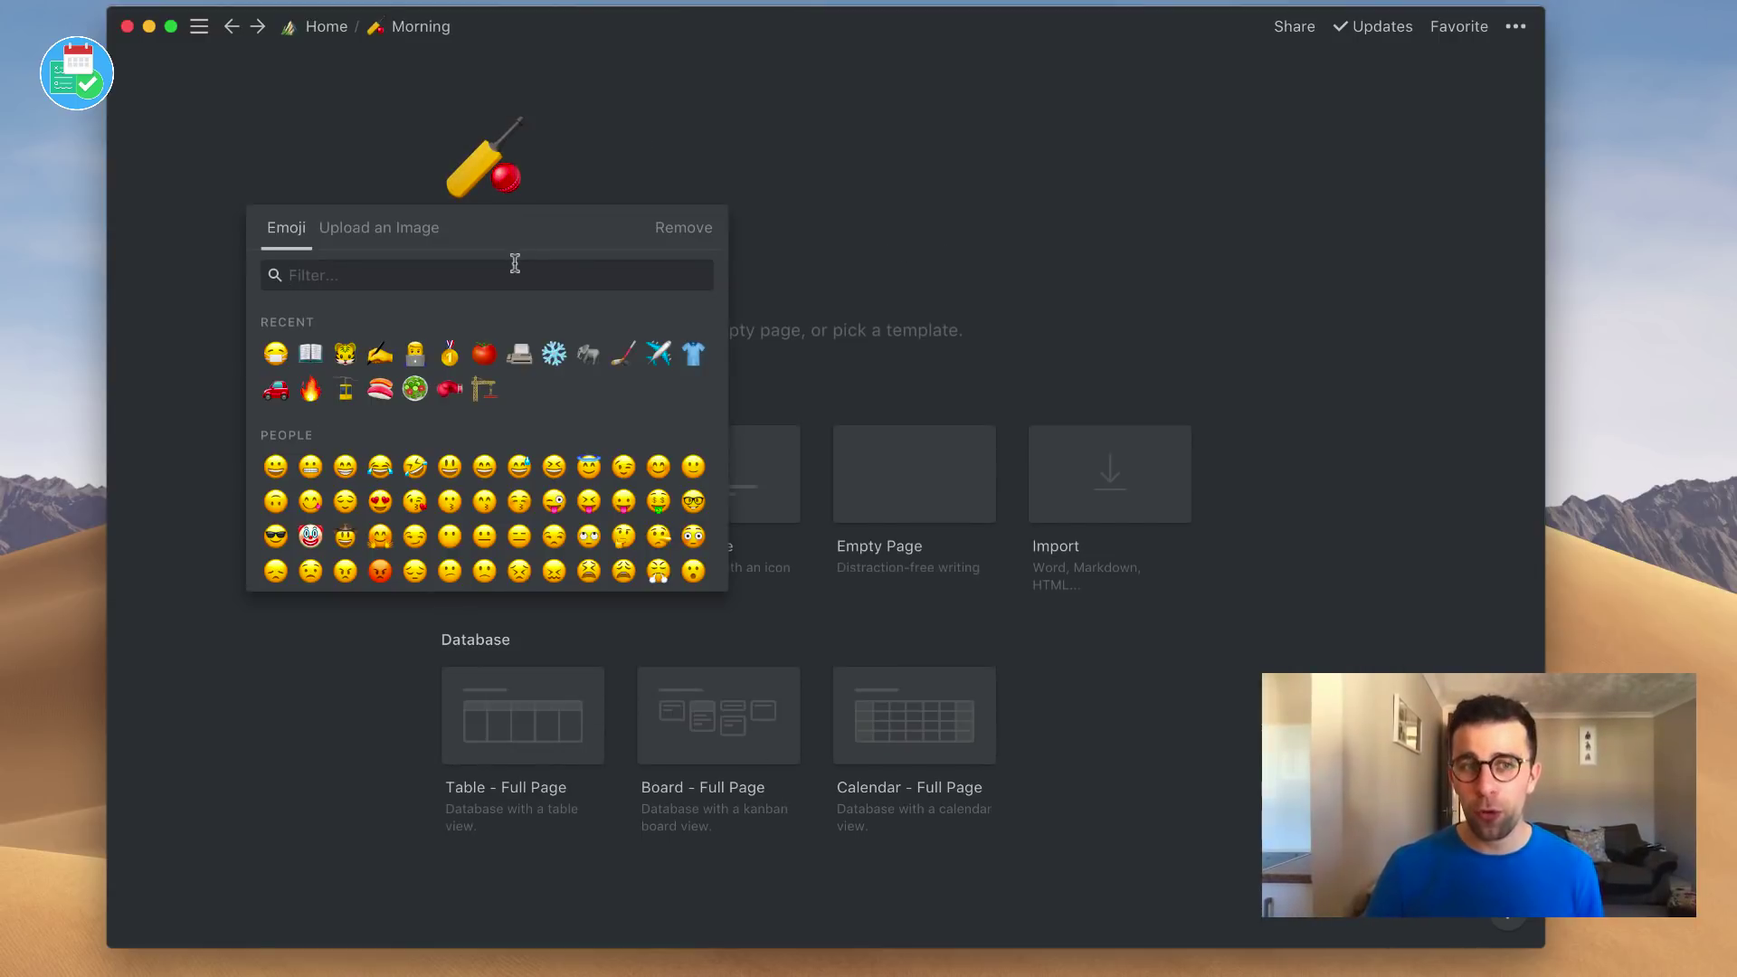
type("sunn")
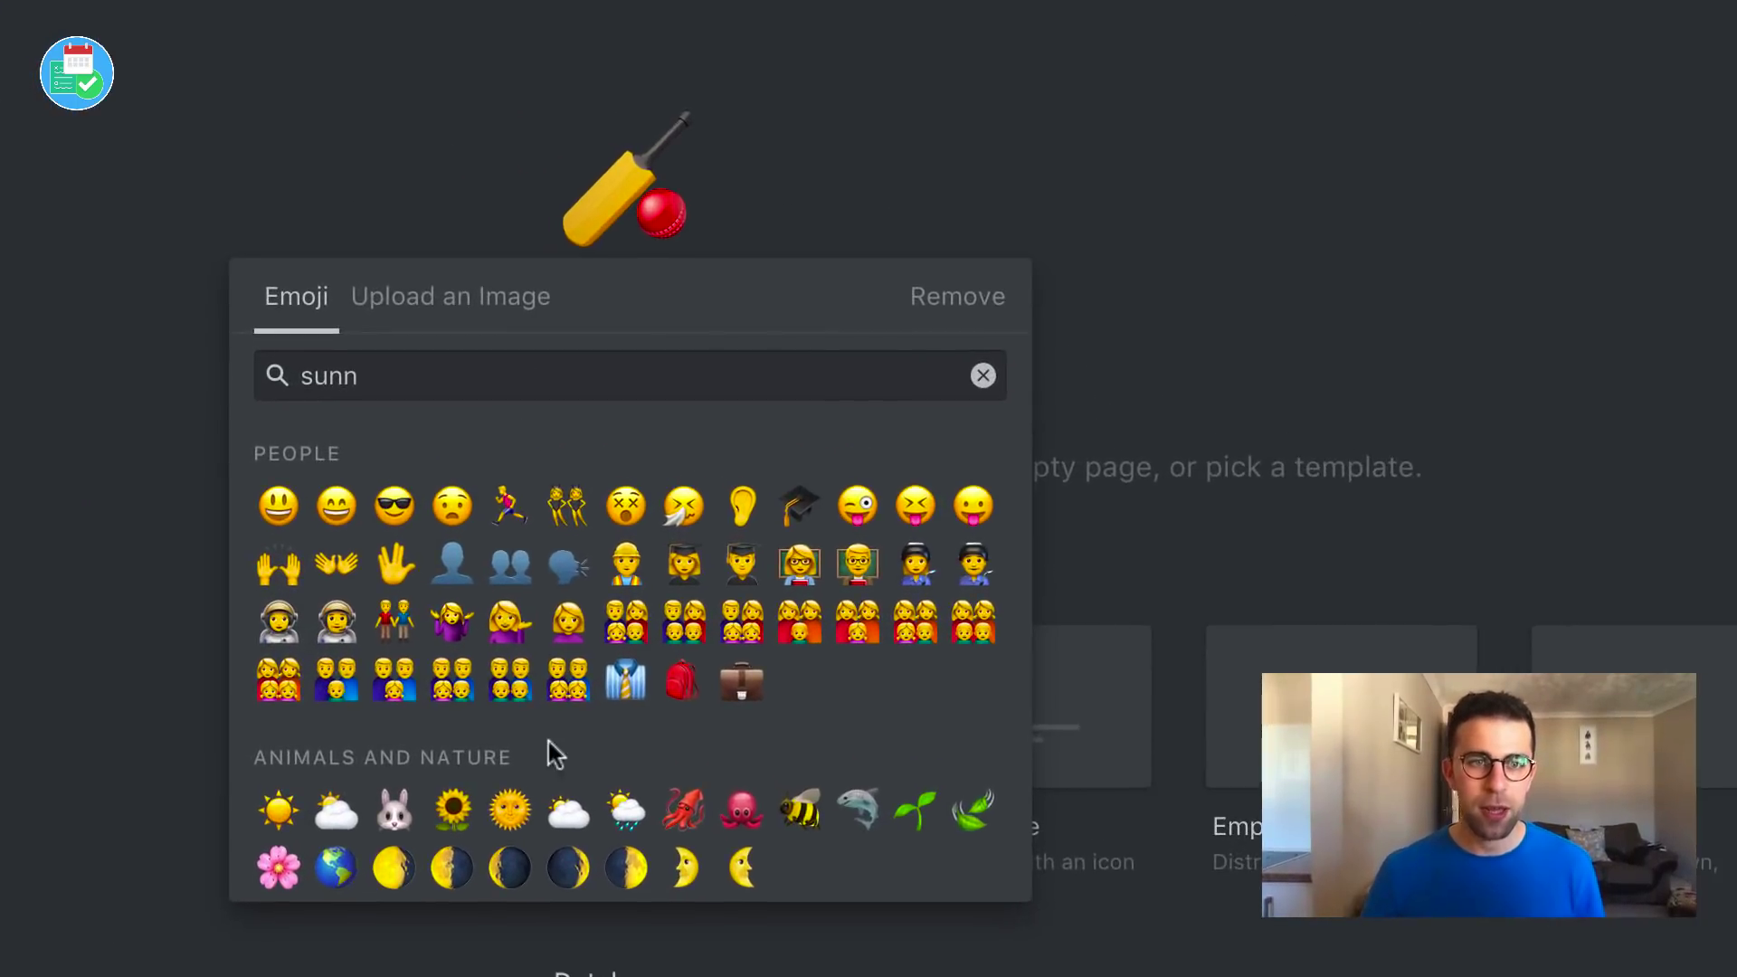
left_click(277, 749)
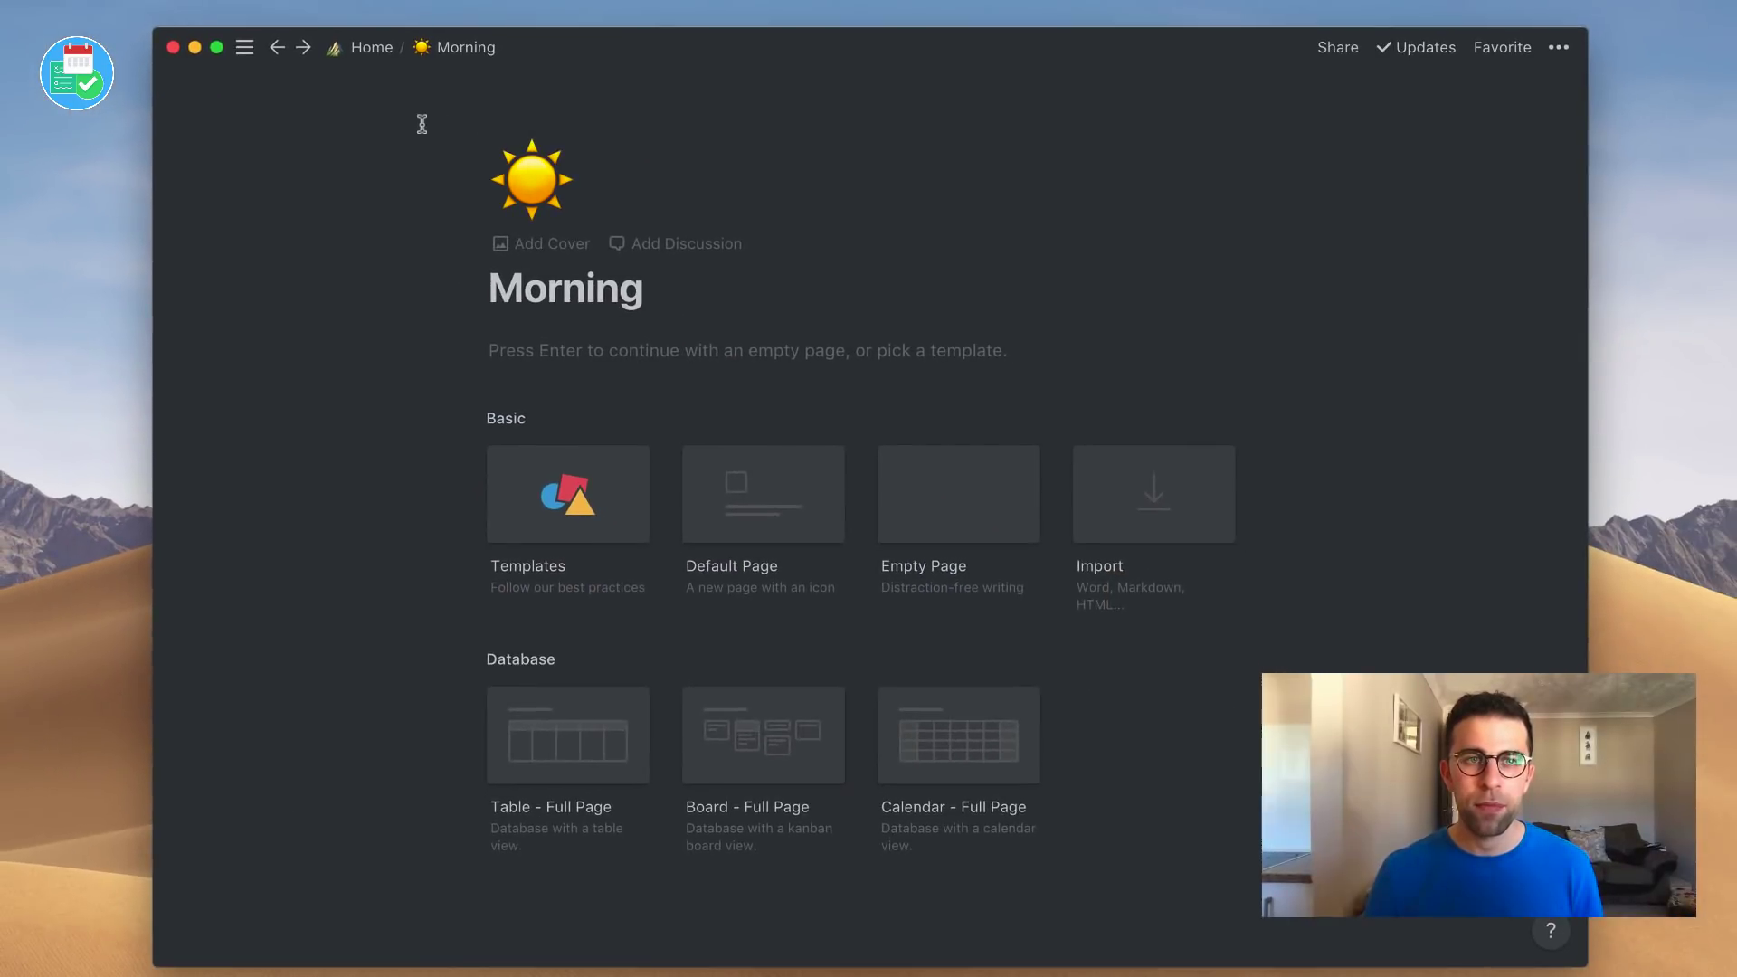
left_click(602, 362)
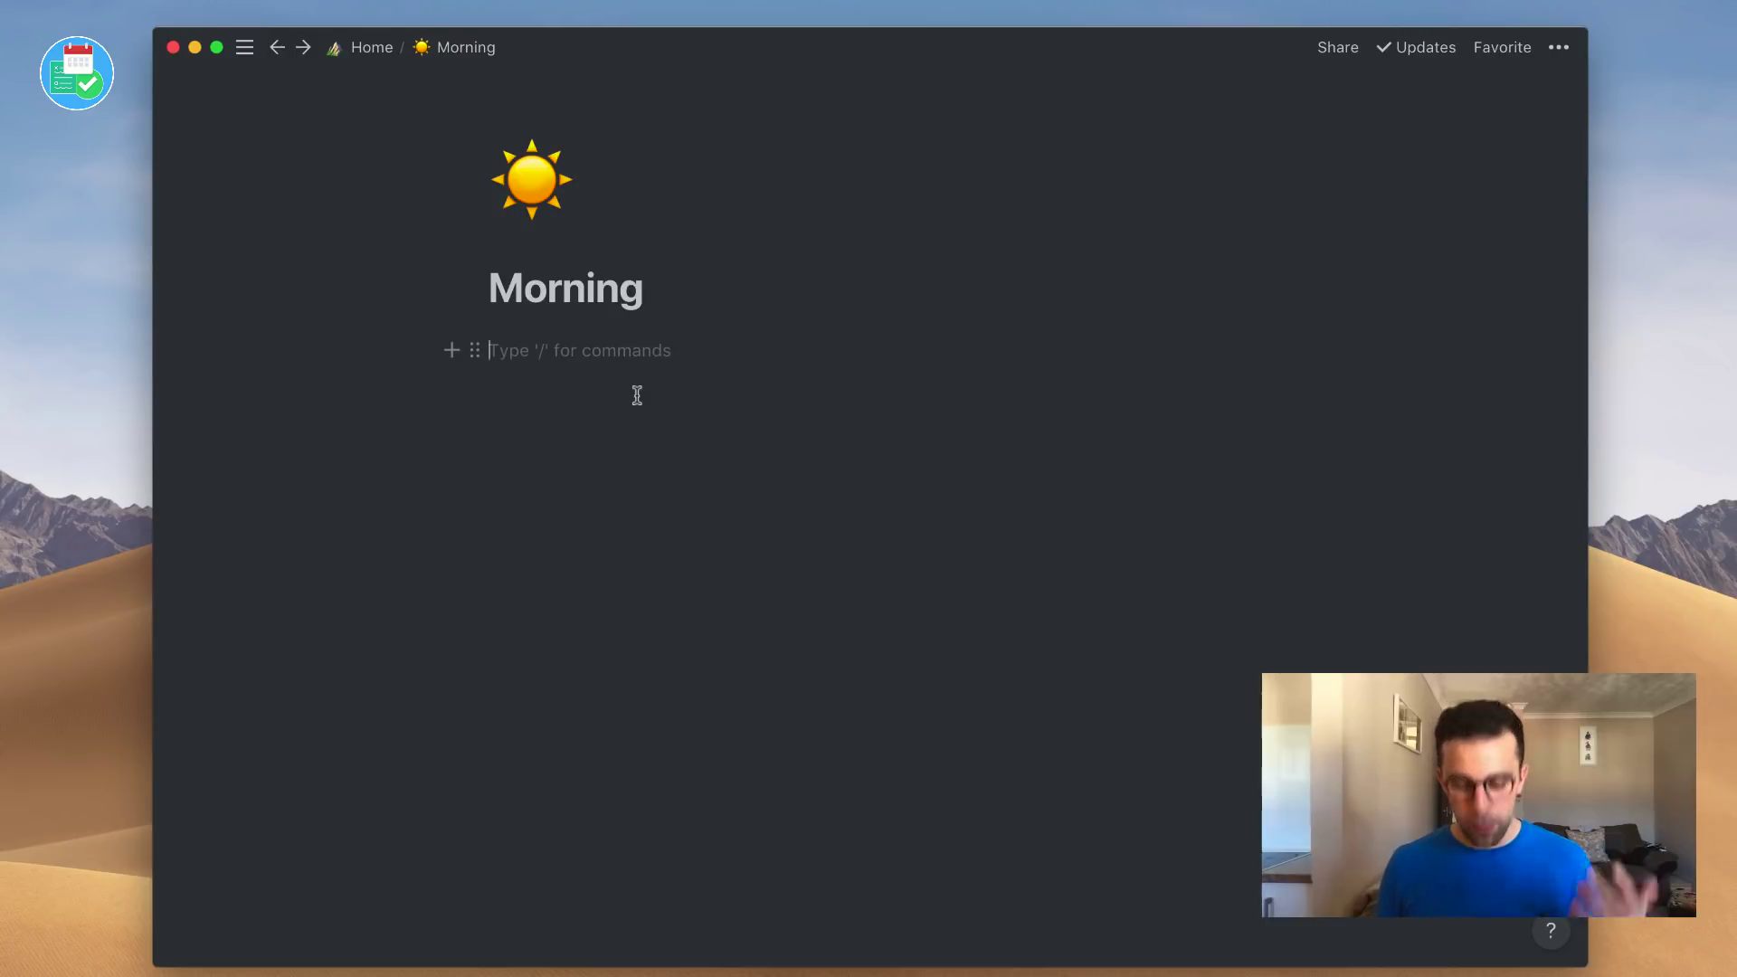
Step: Insert a Template Button block on the empty Morning page from the / command menu
type("/")
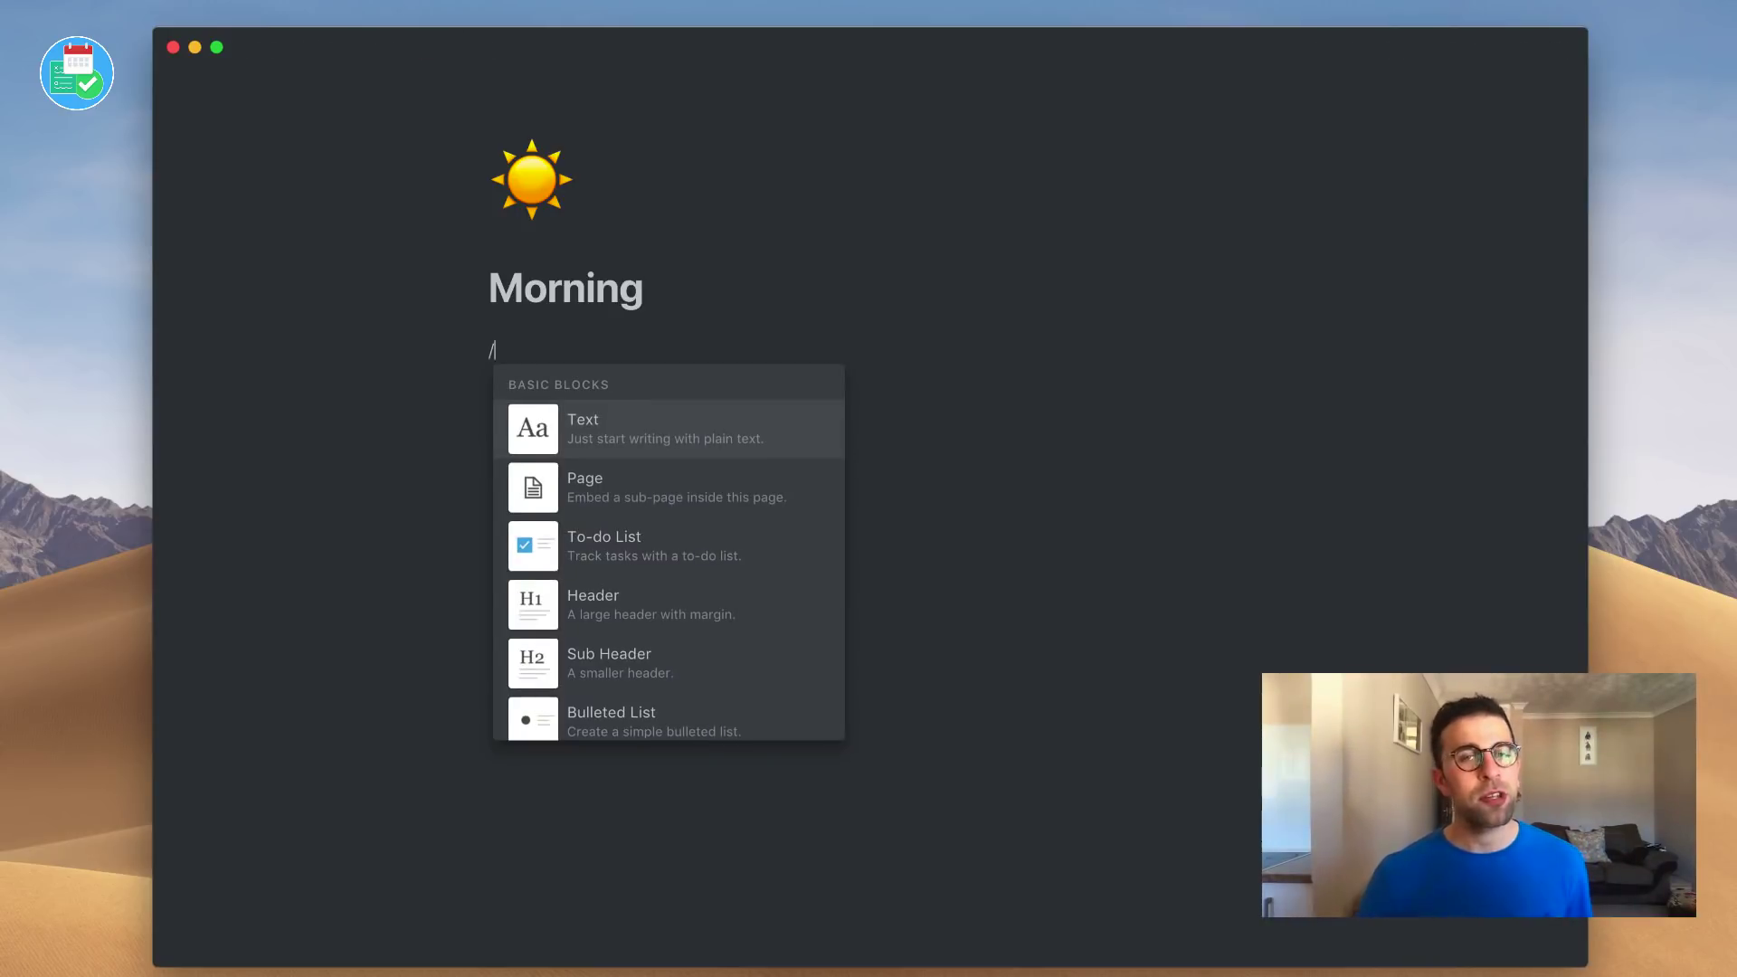
scroll(665, 554, "down", 5)
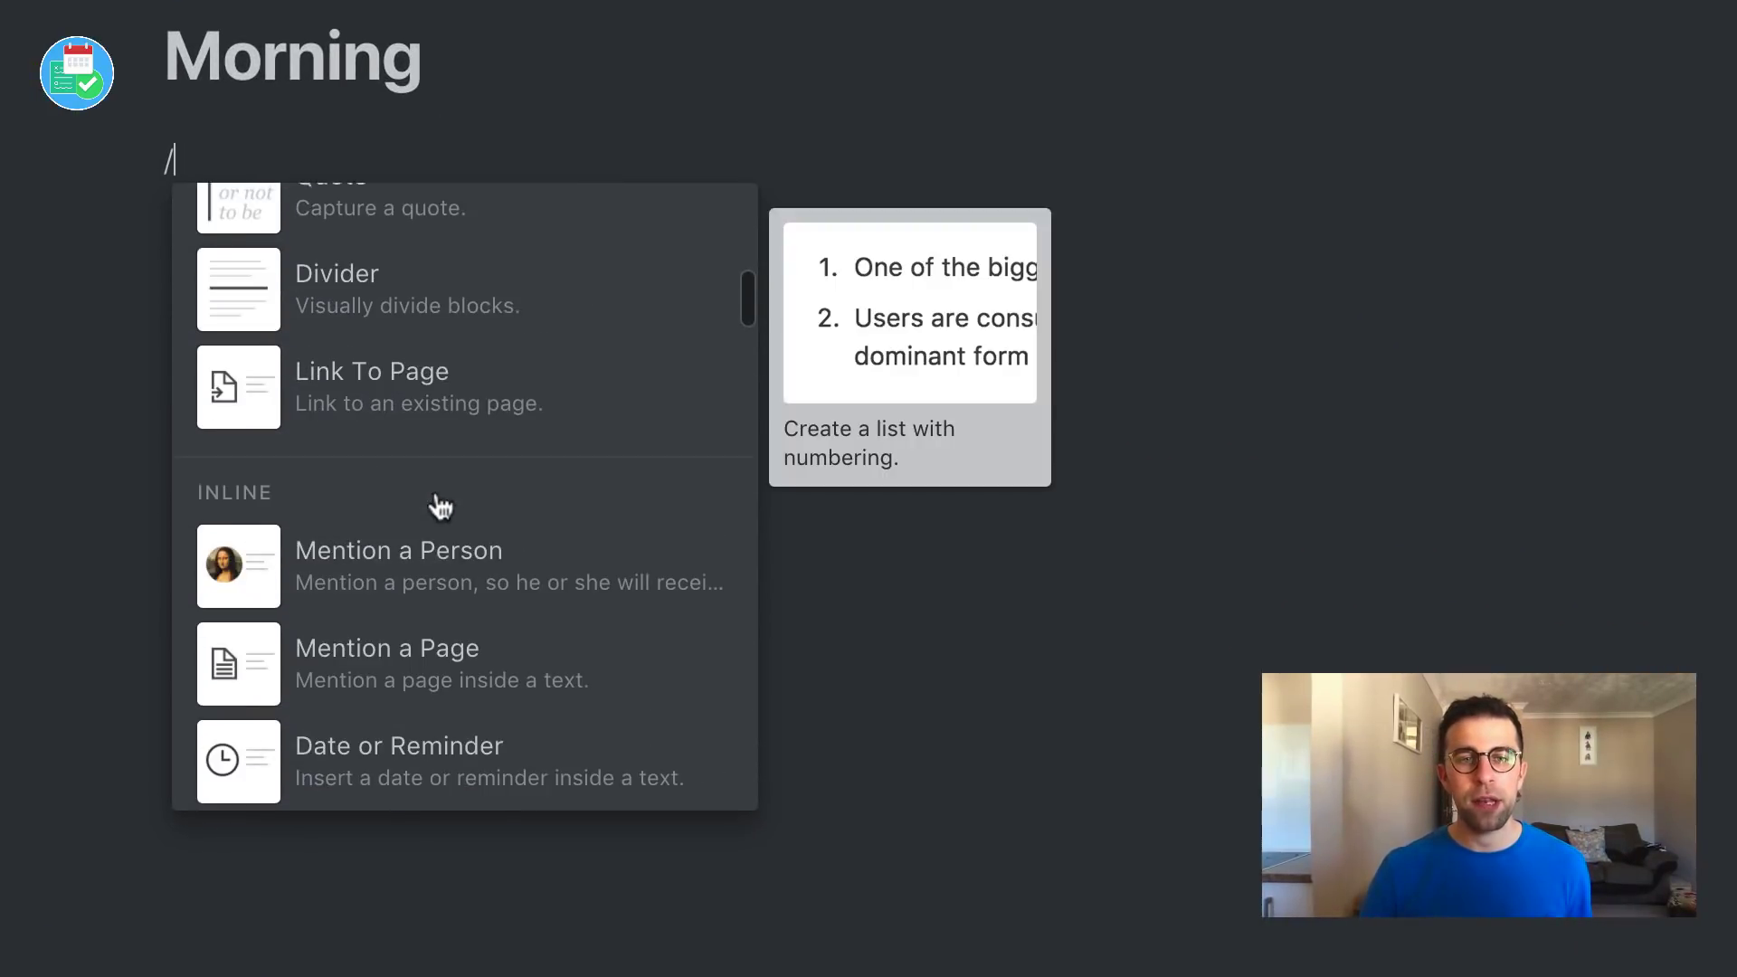
scroll(436, 491, "down", 13)
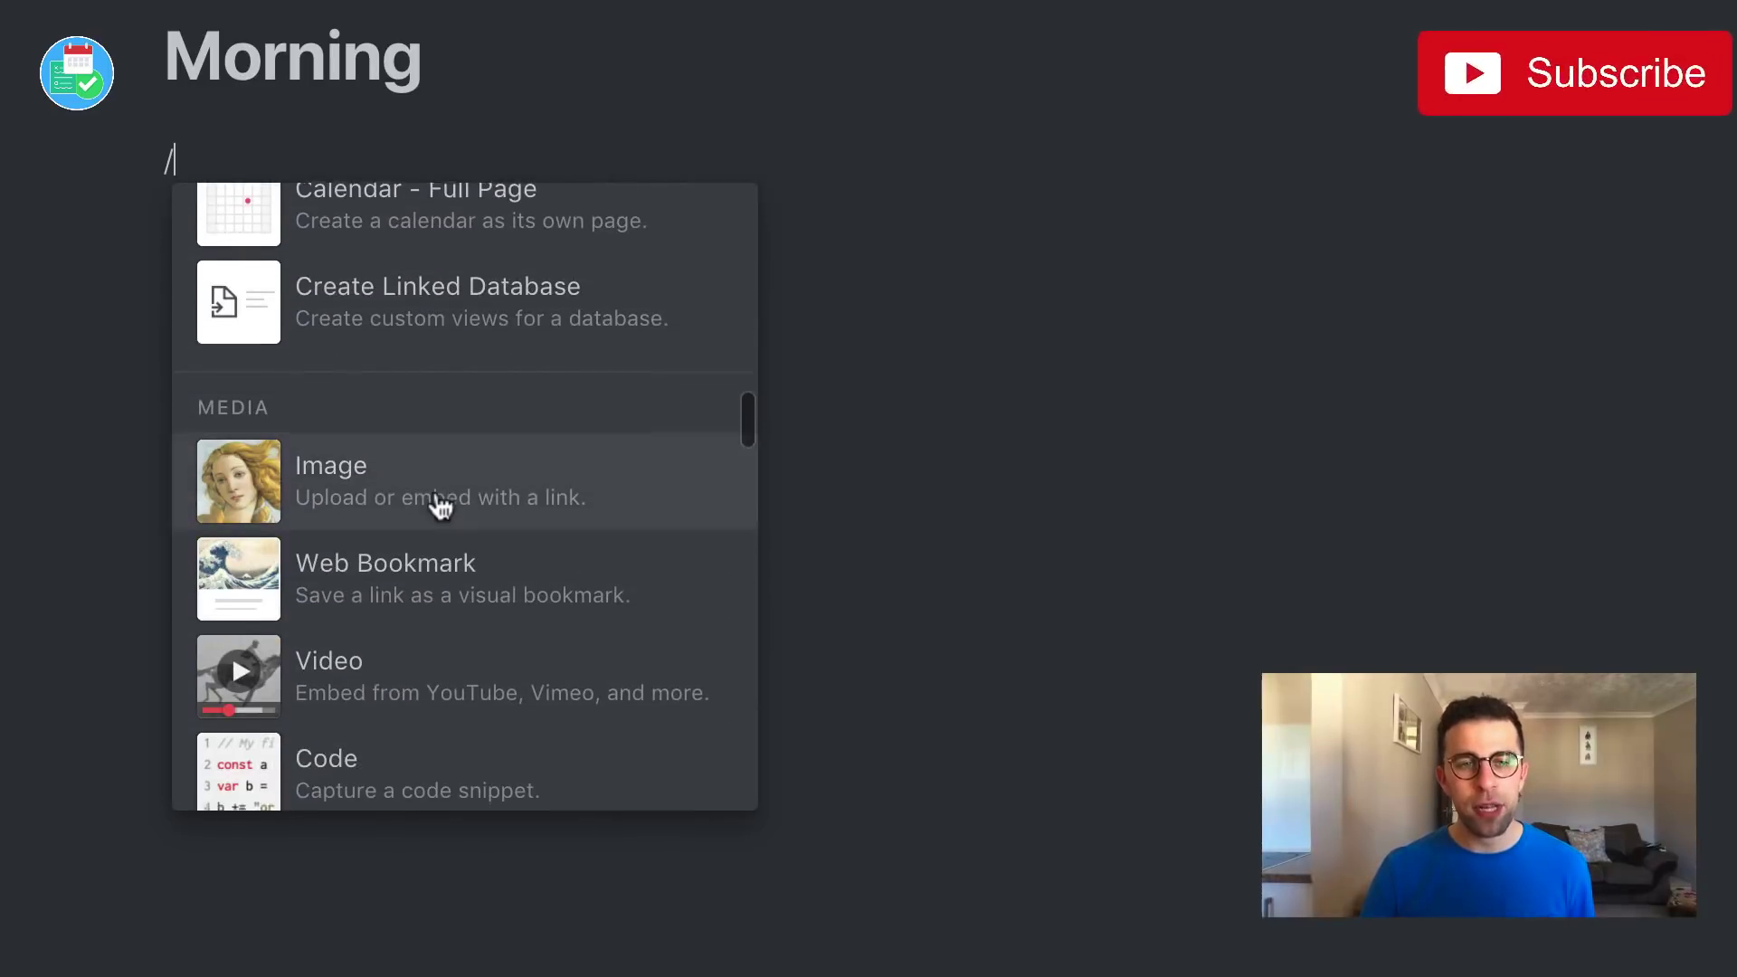
scroll(440, 507, "down", 13)
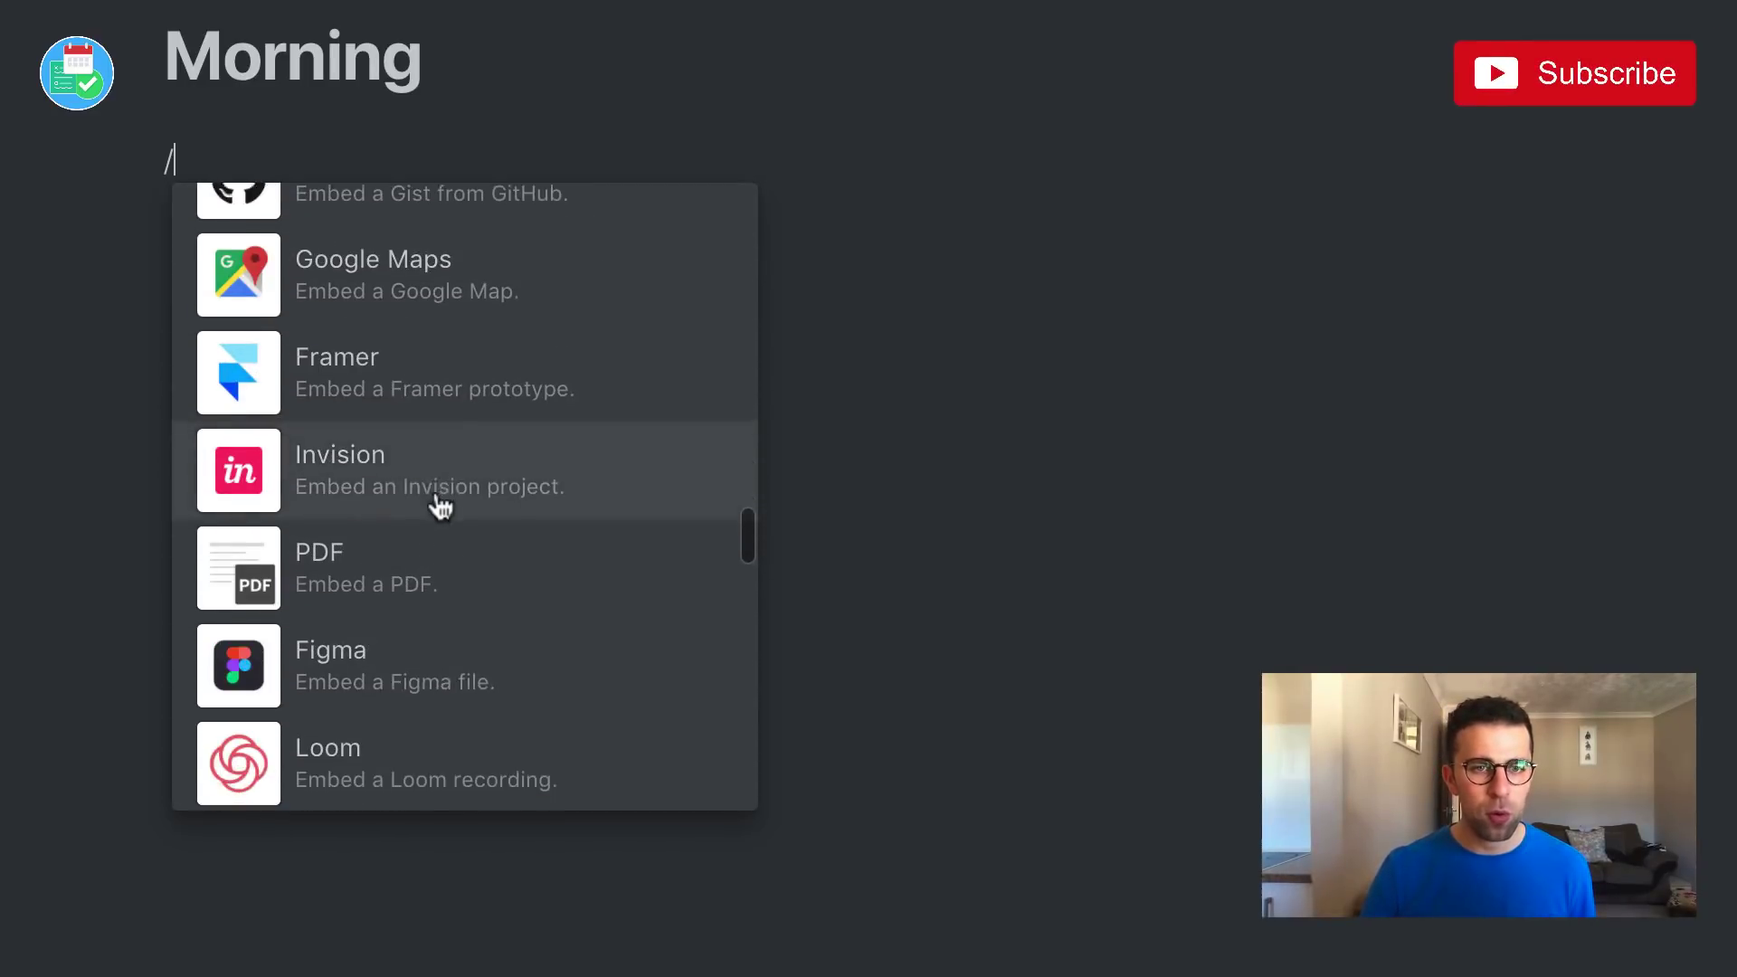
scroll(441, 507, "down", 7)
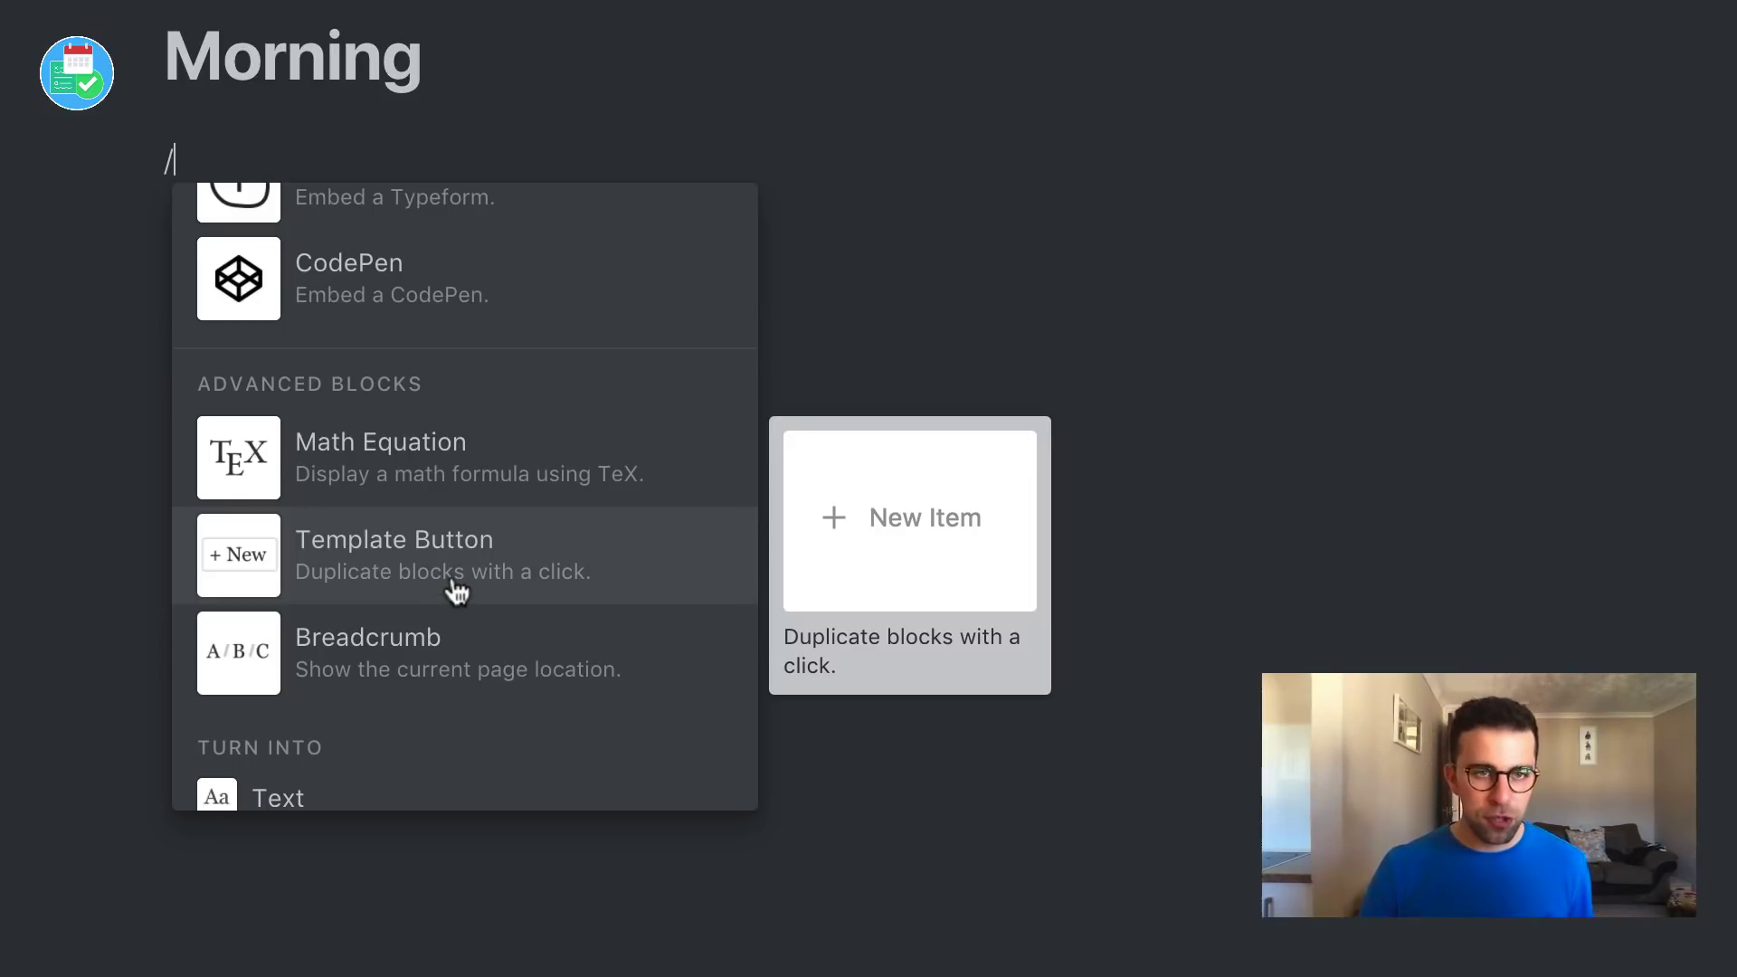
type("tem")
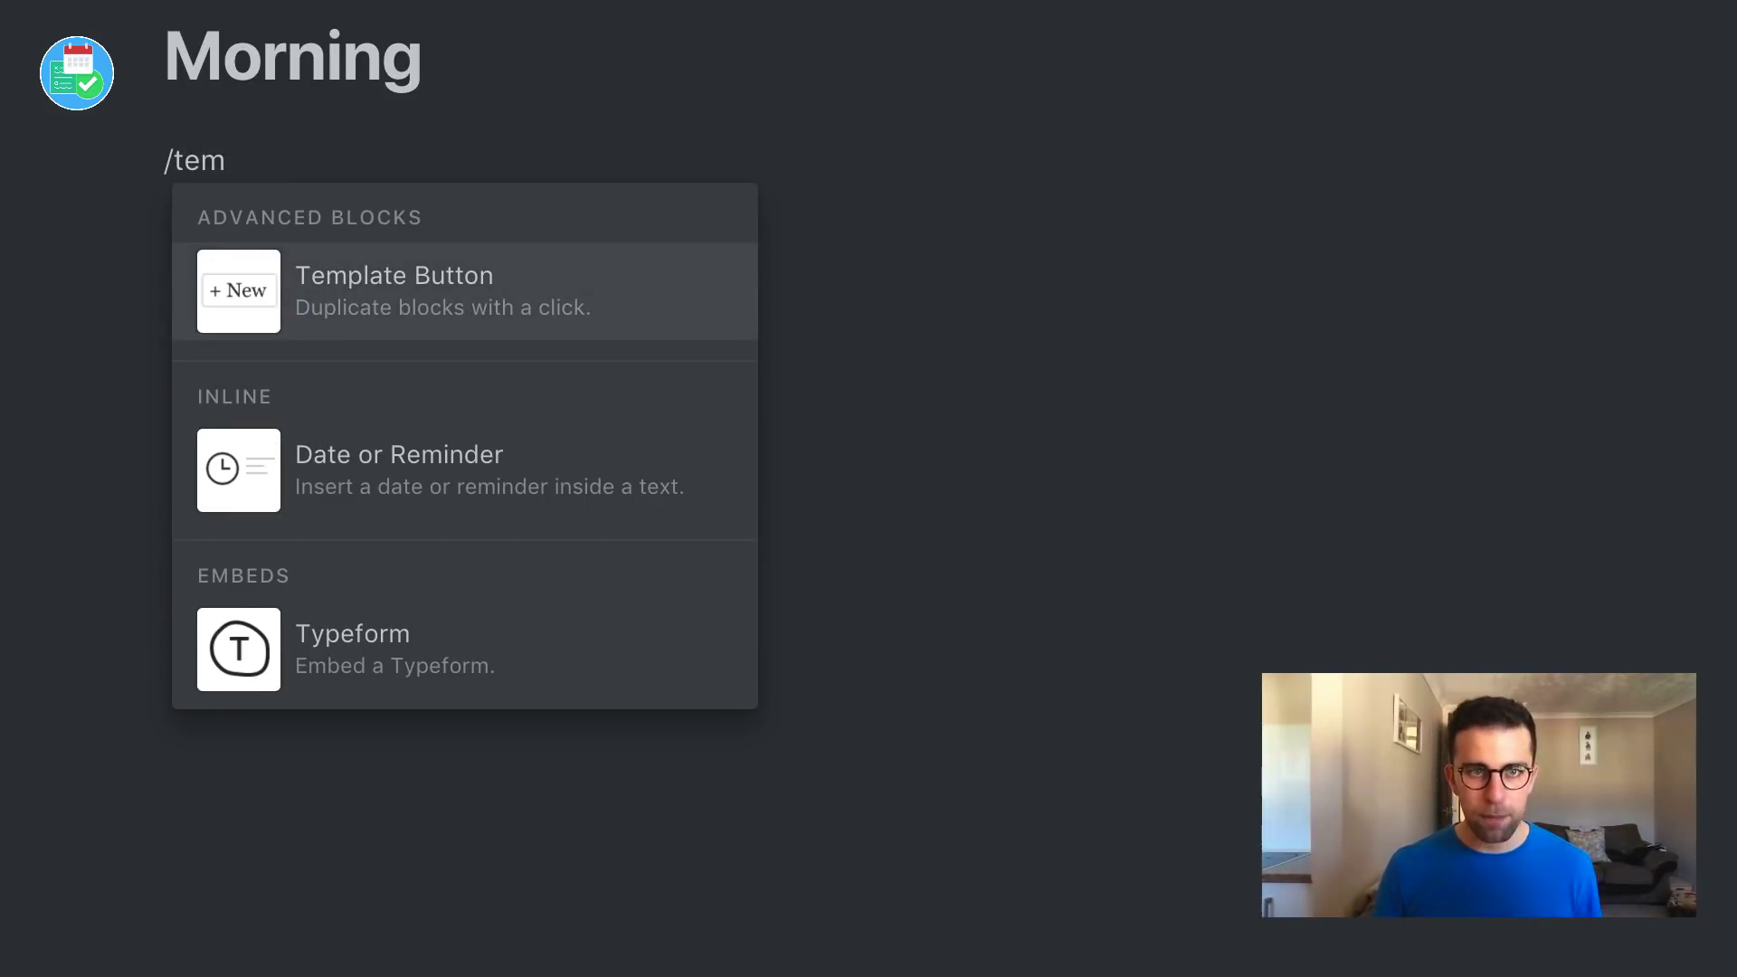
key("Return")
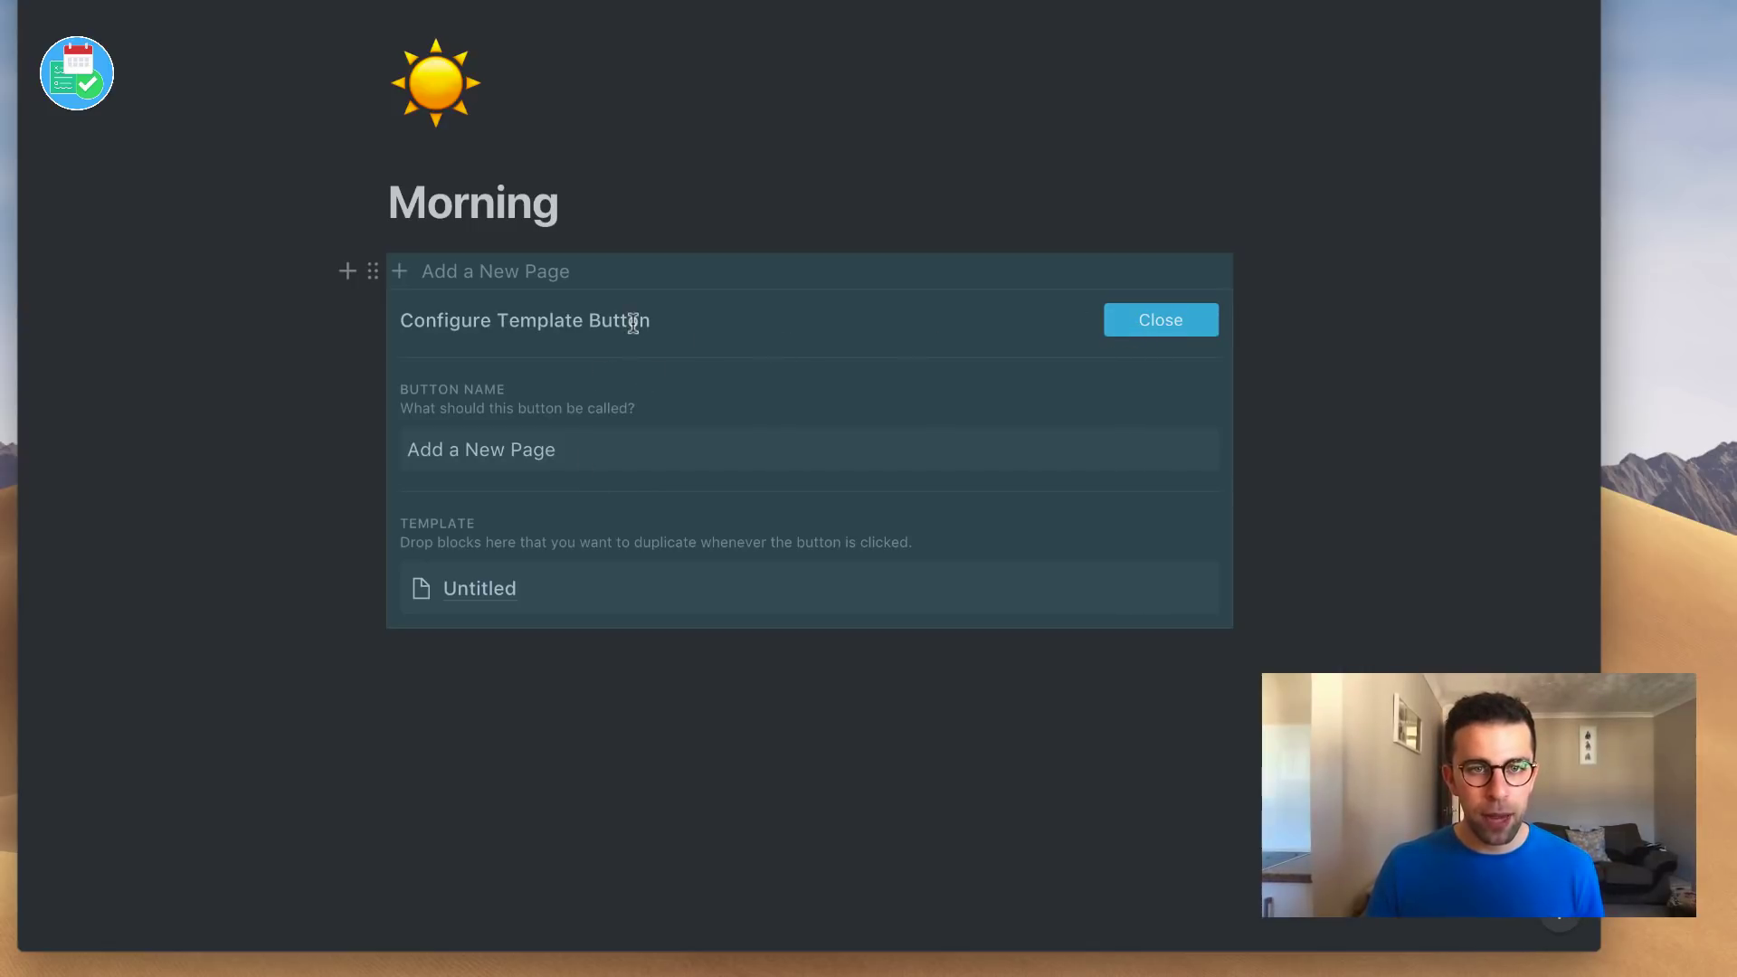
left_click(695, 452)
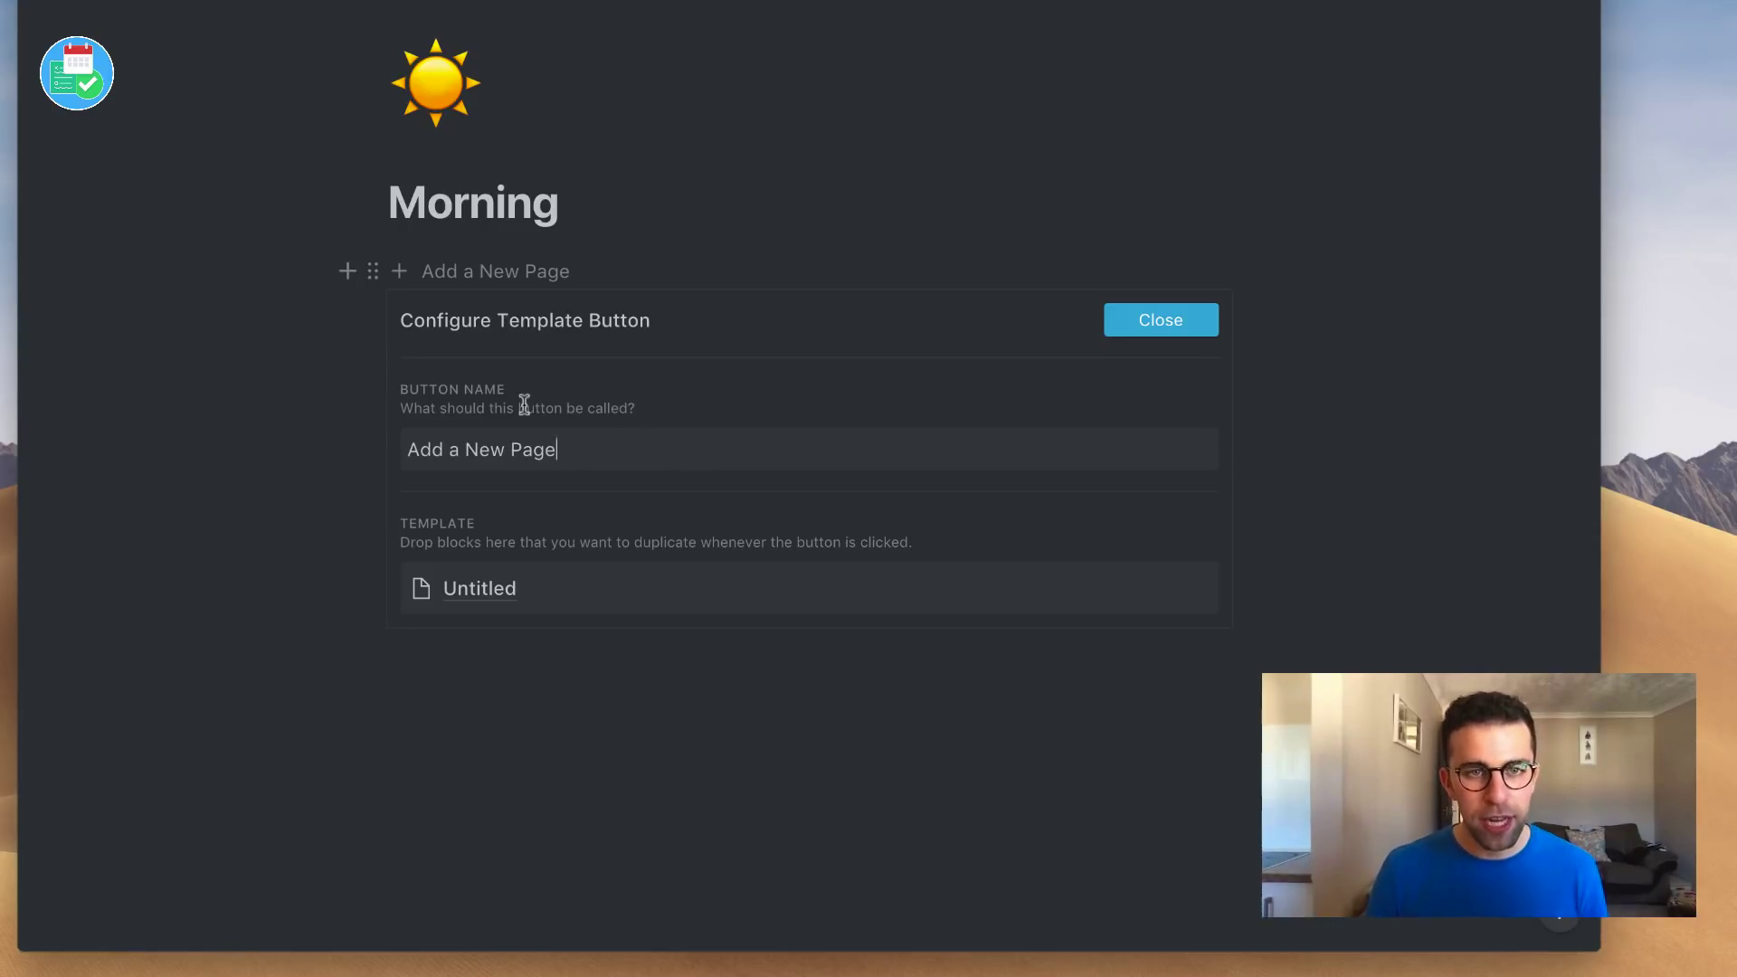
triple_click(579, 451)
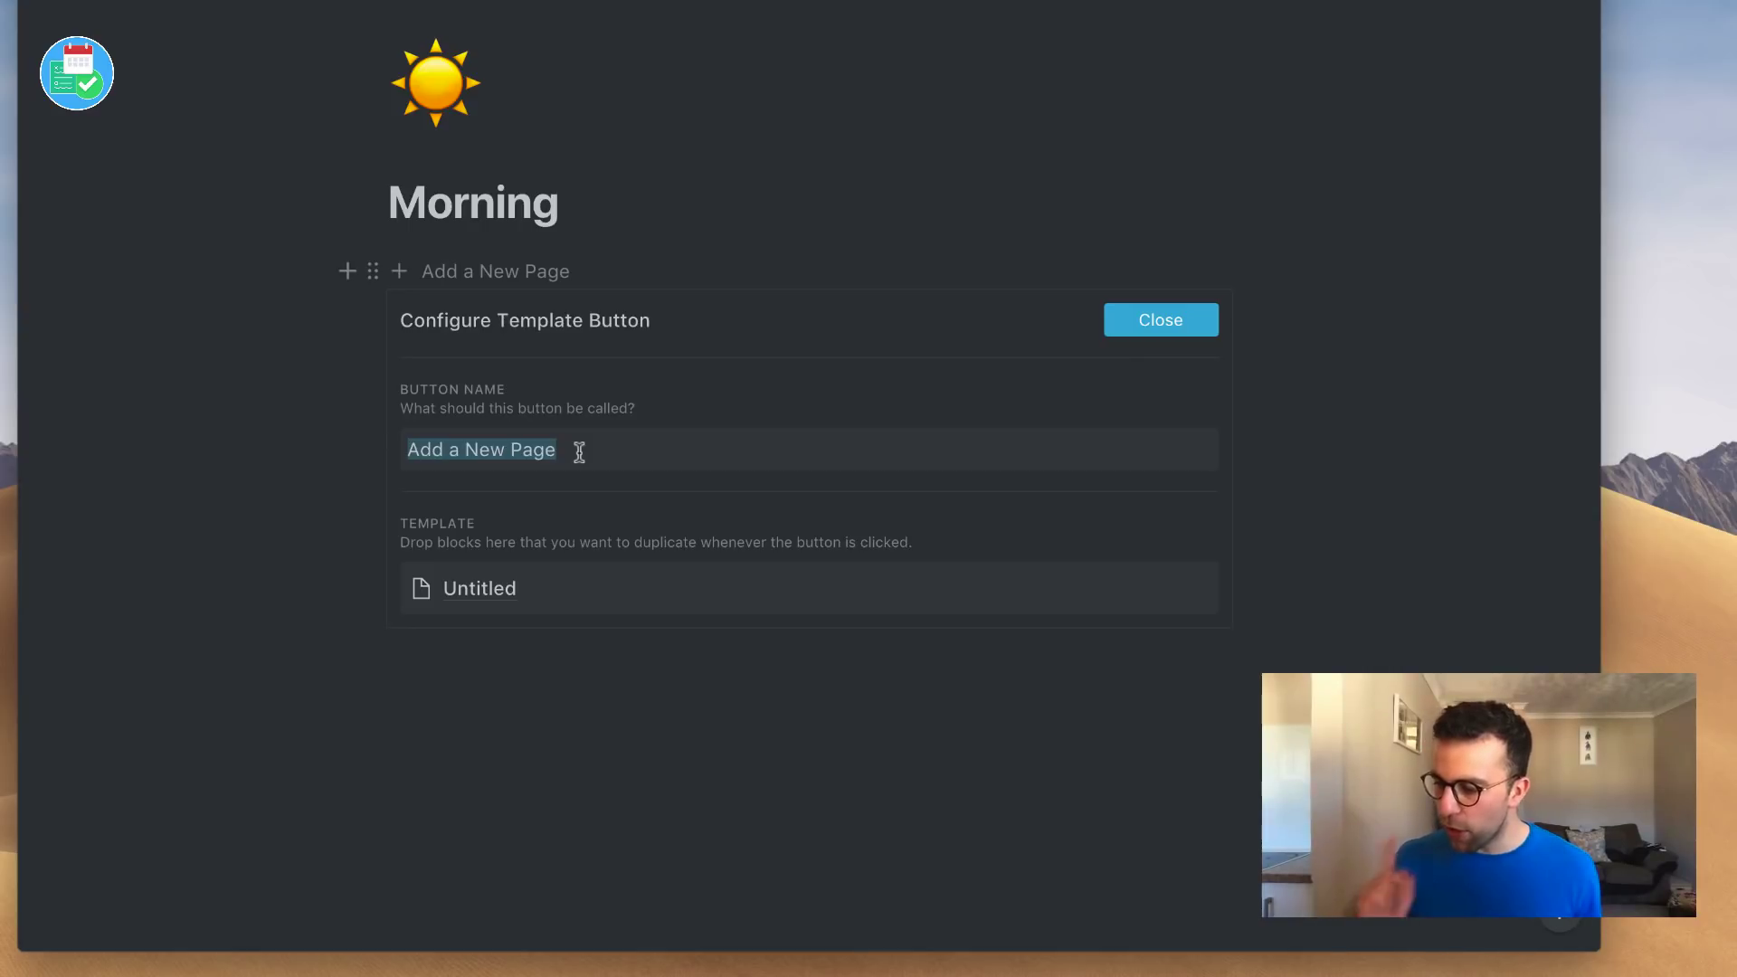
type("Log Entry")
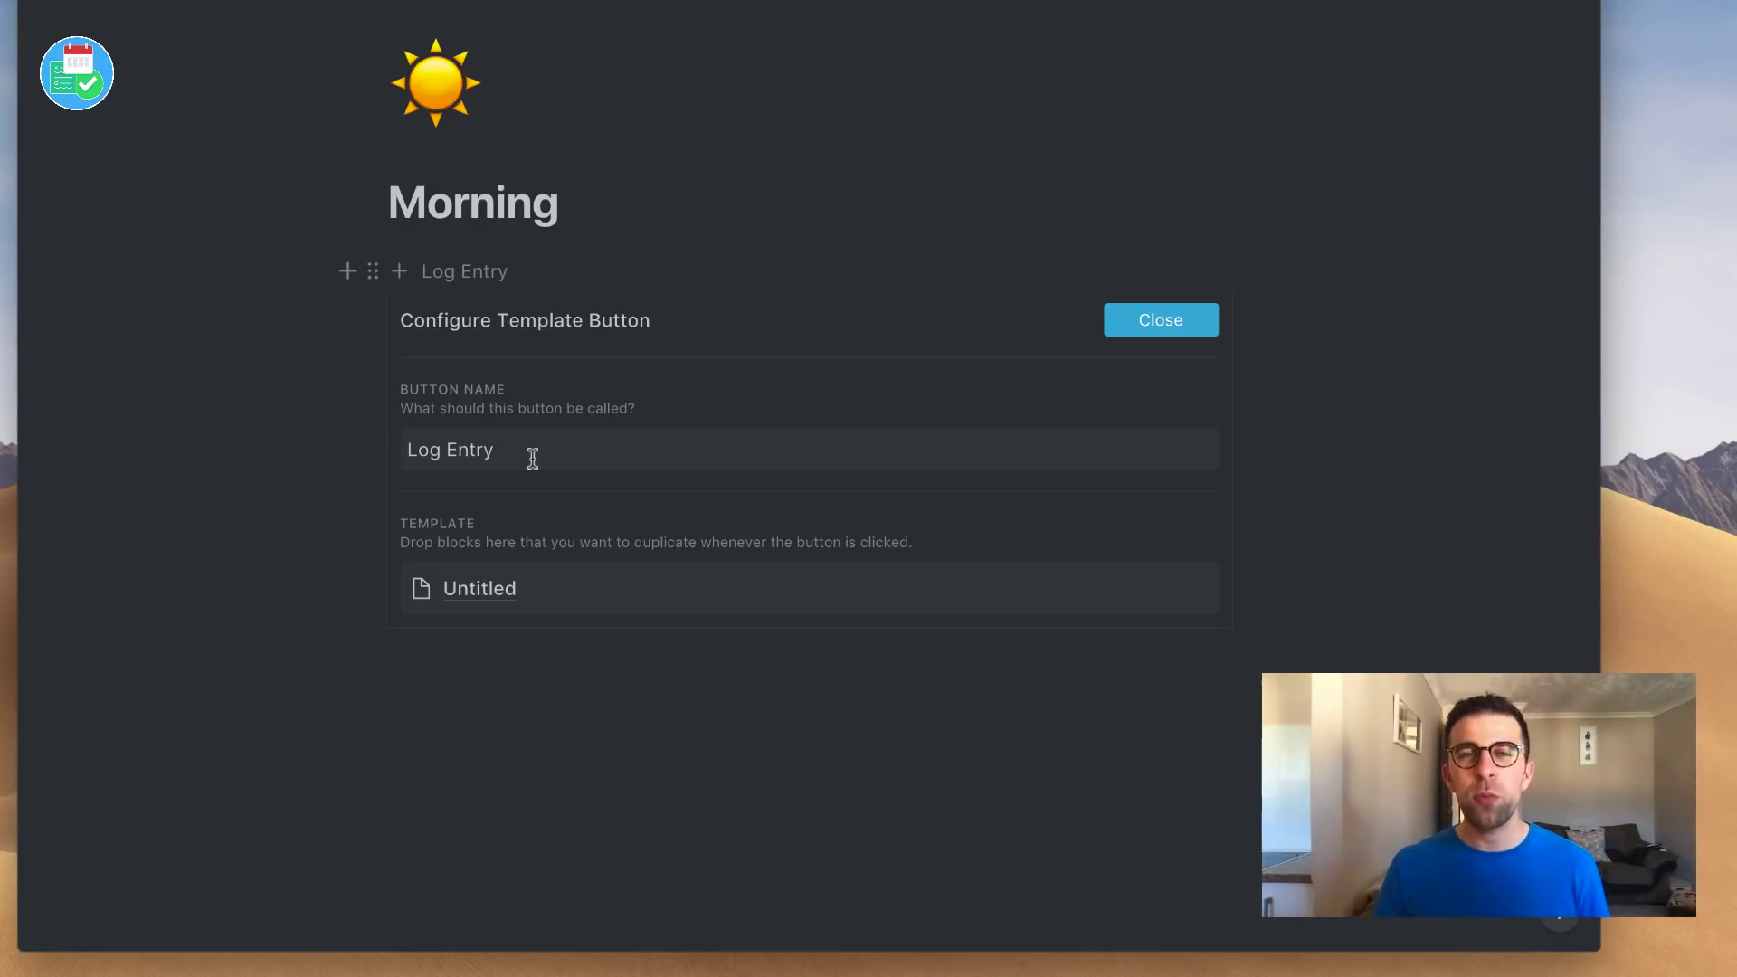
type("@")
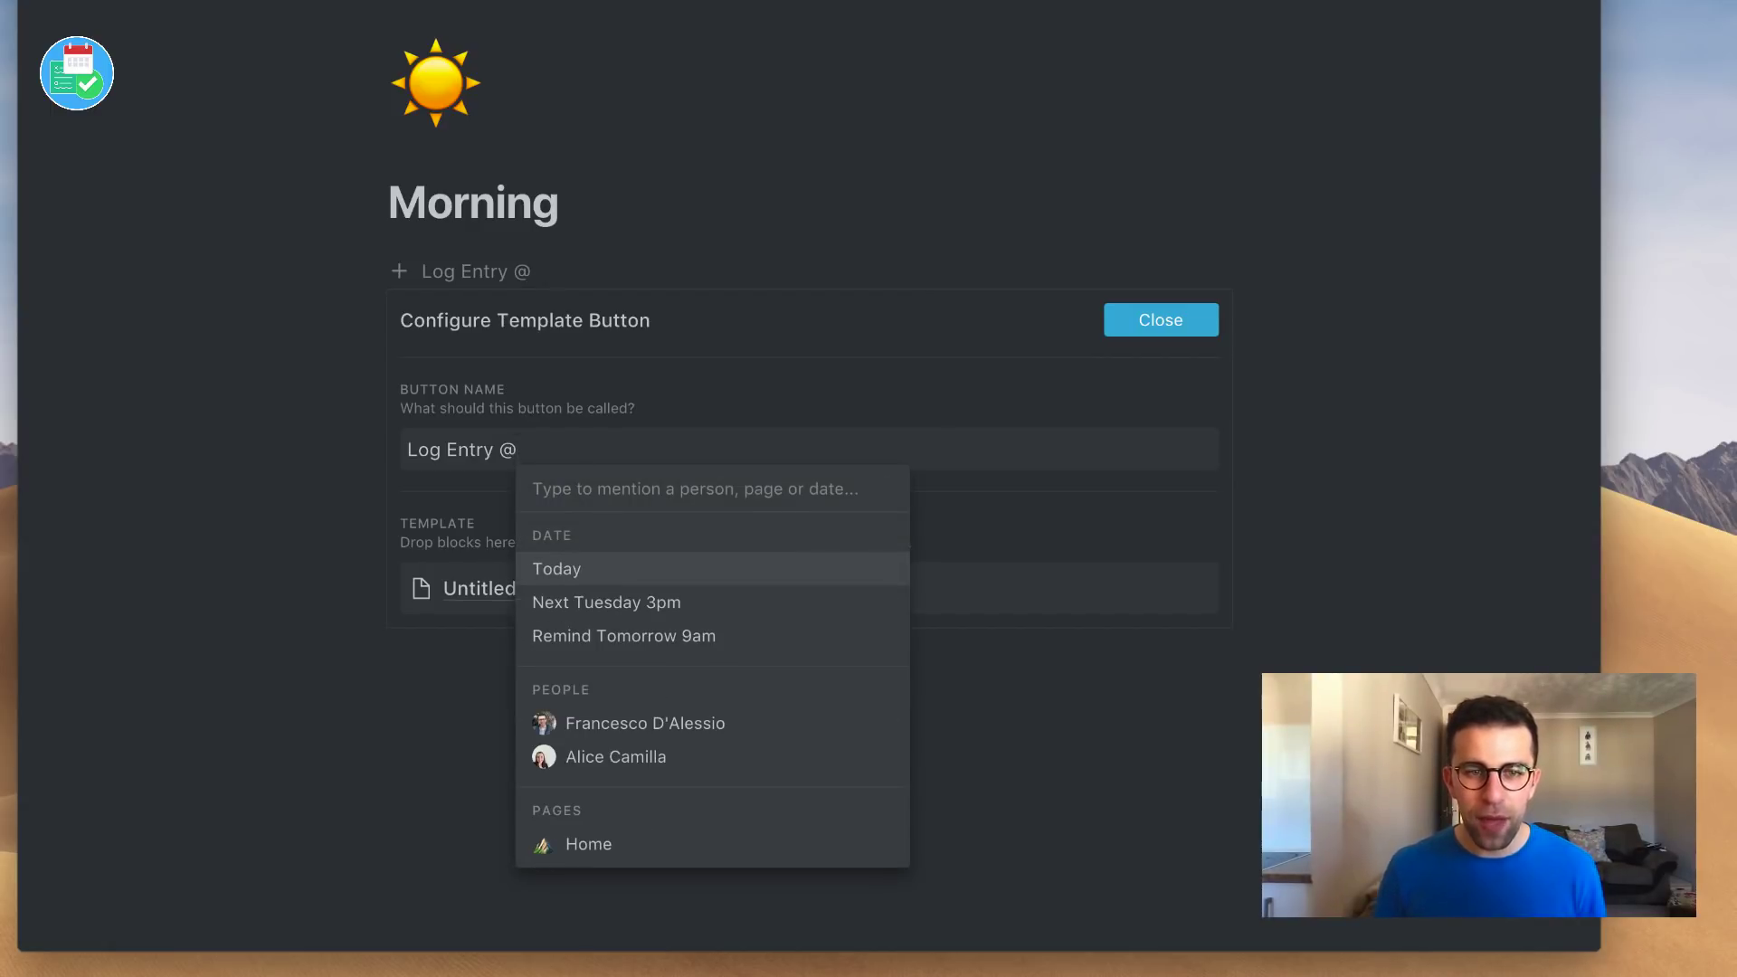
left_click(634, 567)
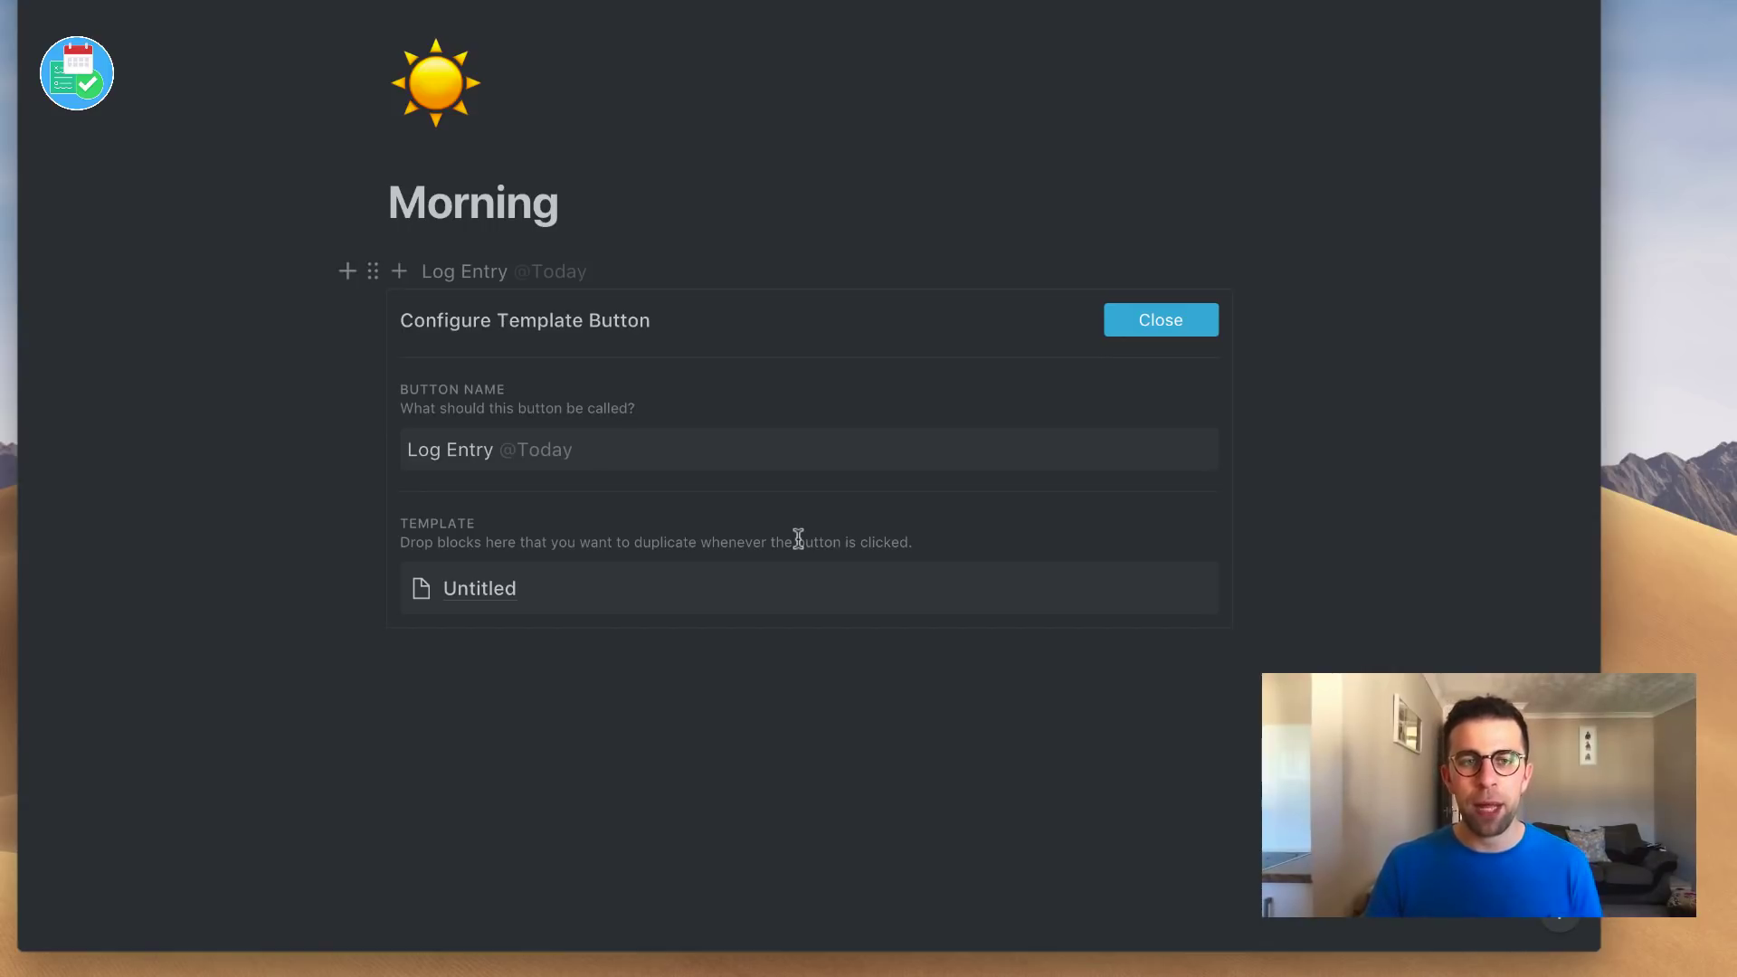
Step: Delete the Untitled page from the template button's template
left_click(1217, 594)
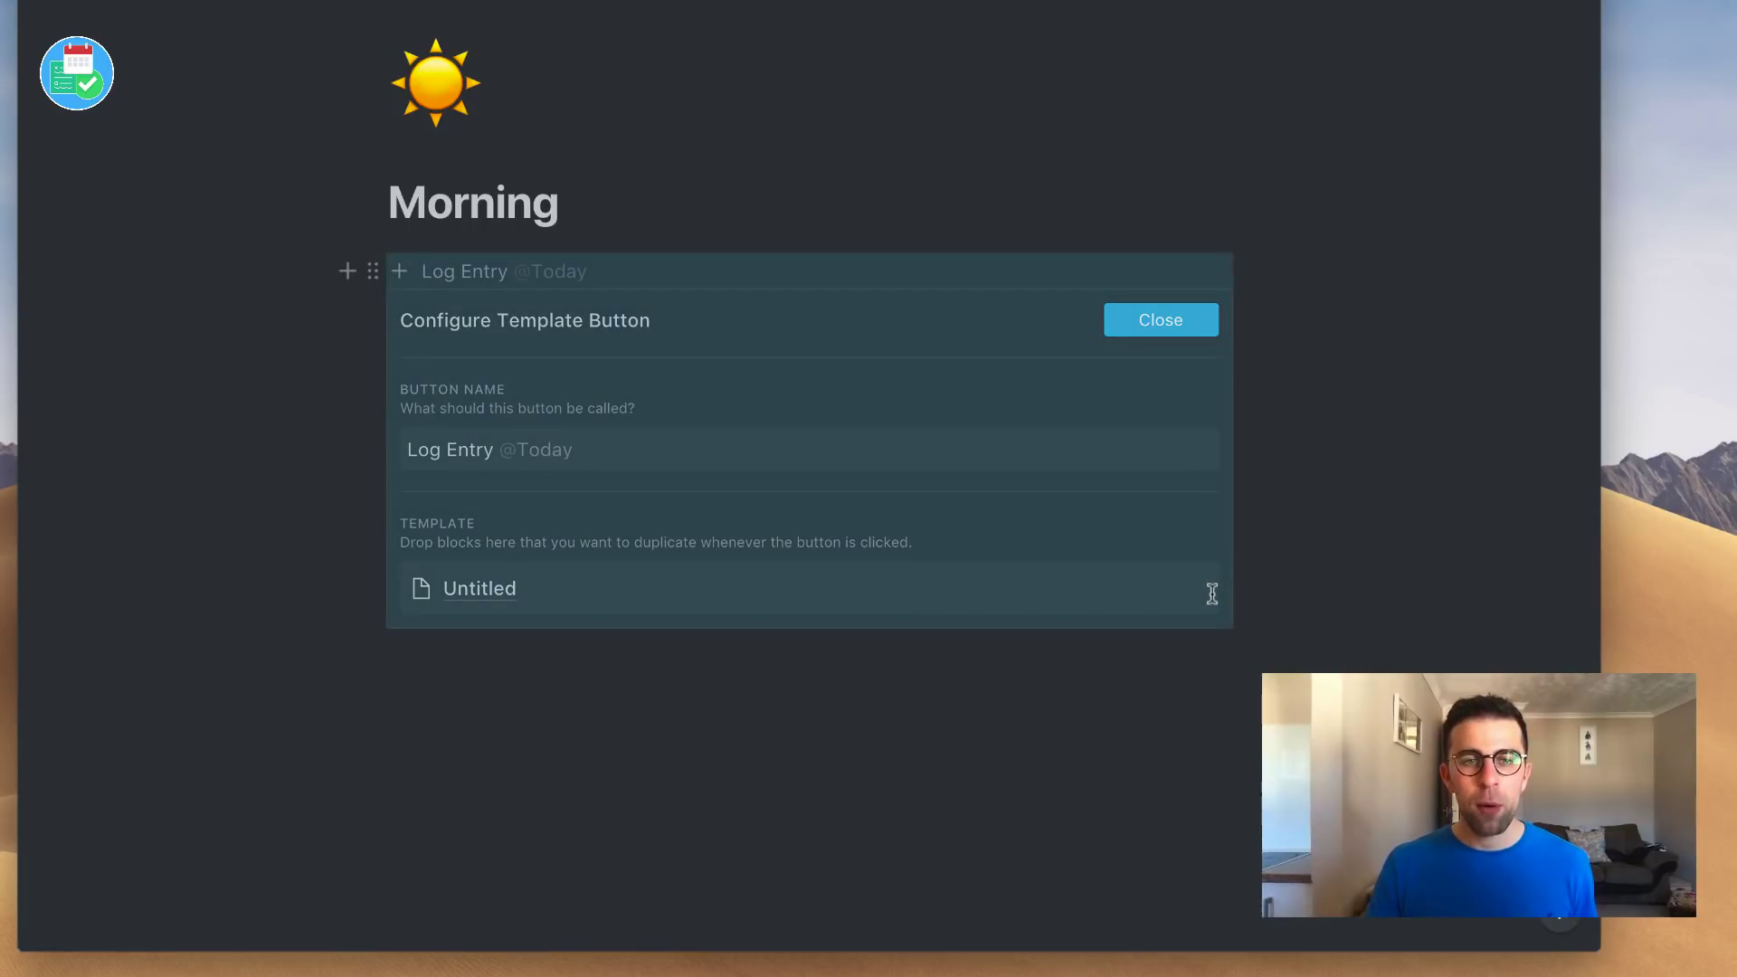
left_click(1201, 593)
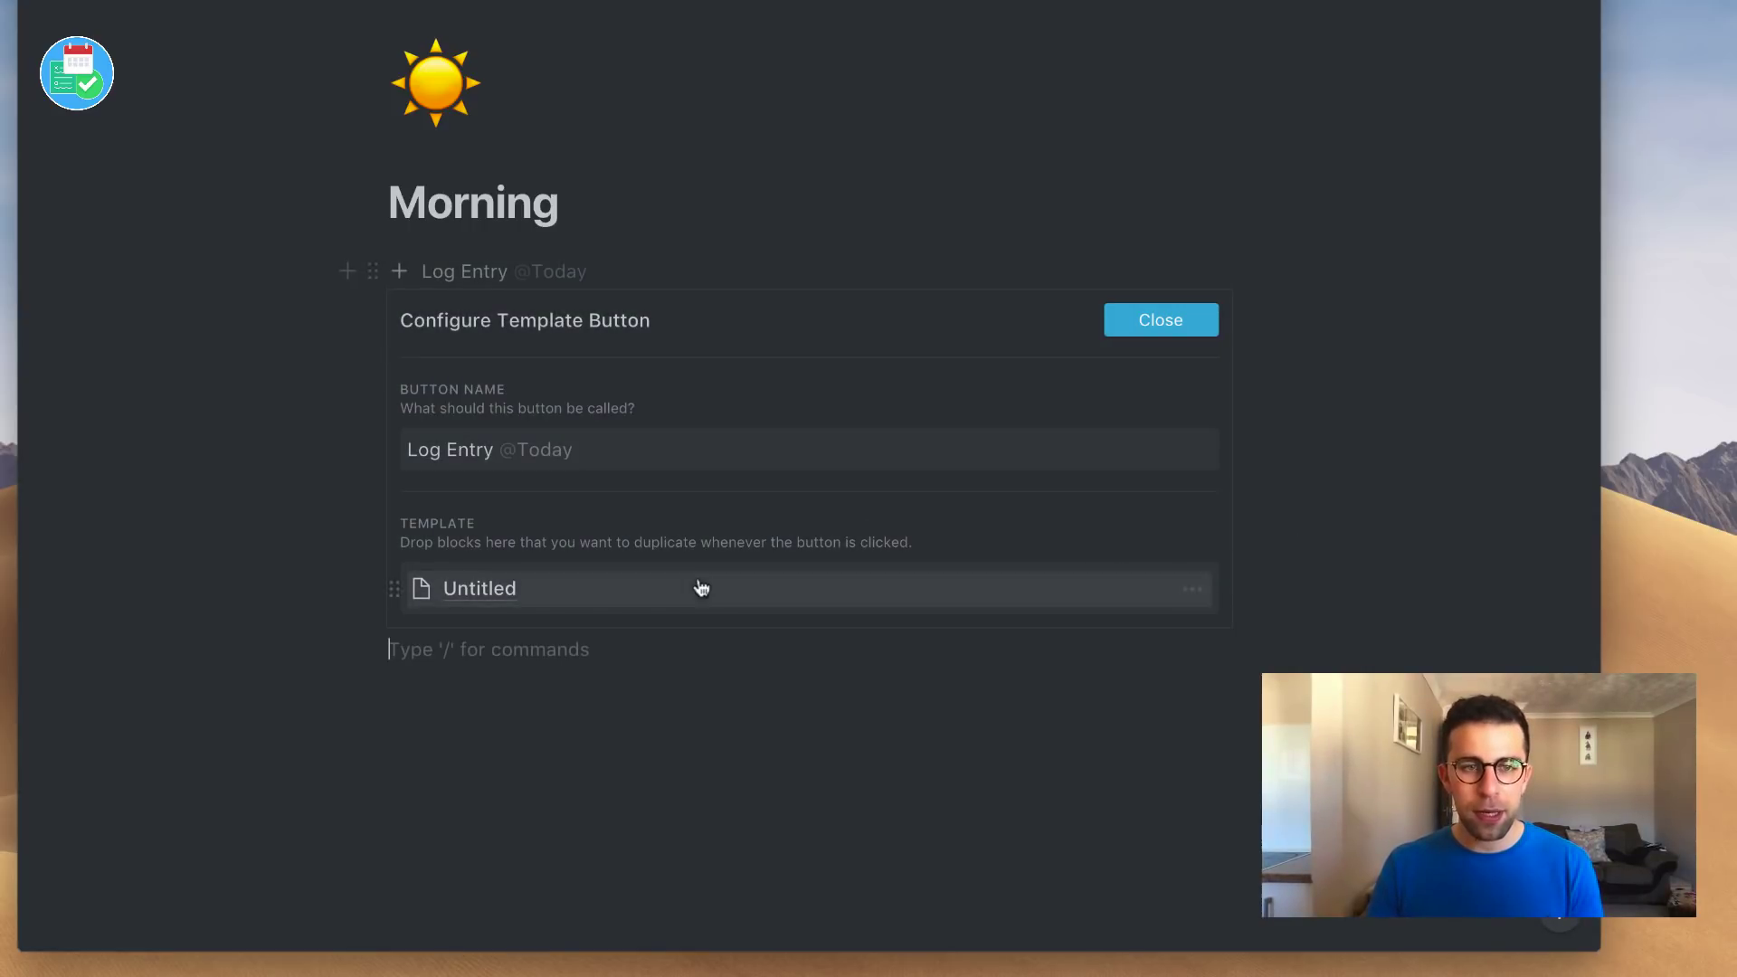
left_click(1191, 589)
mouse_move(1258, 319)
left_click(1258, 263)
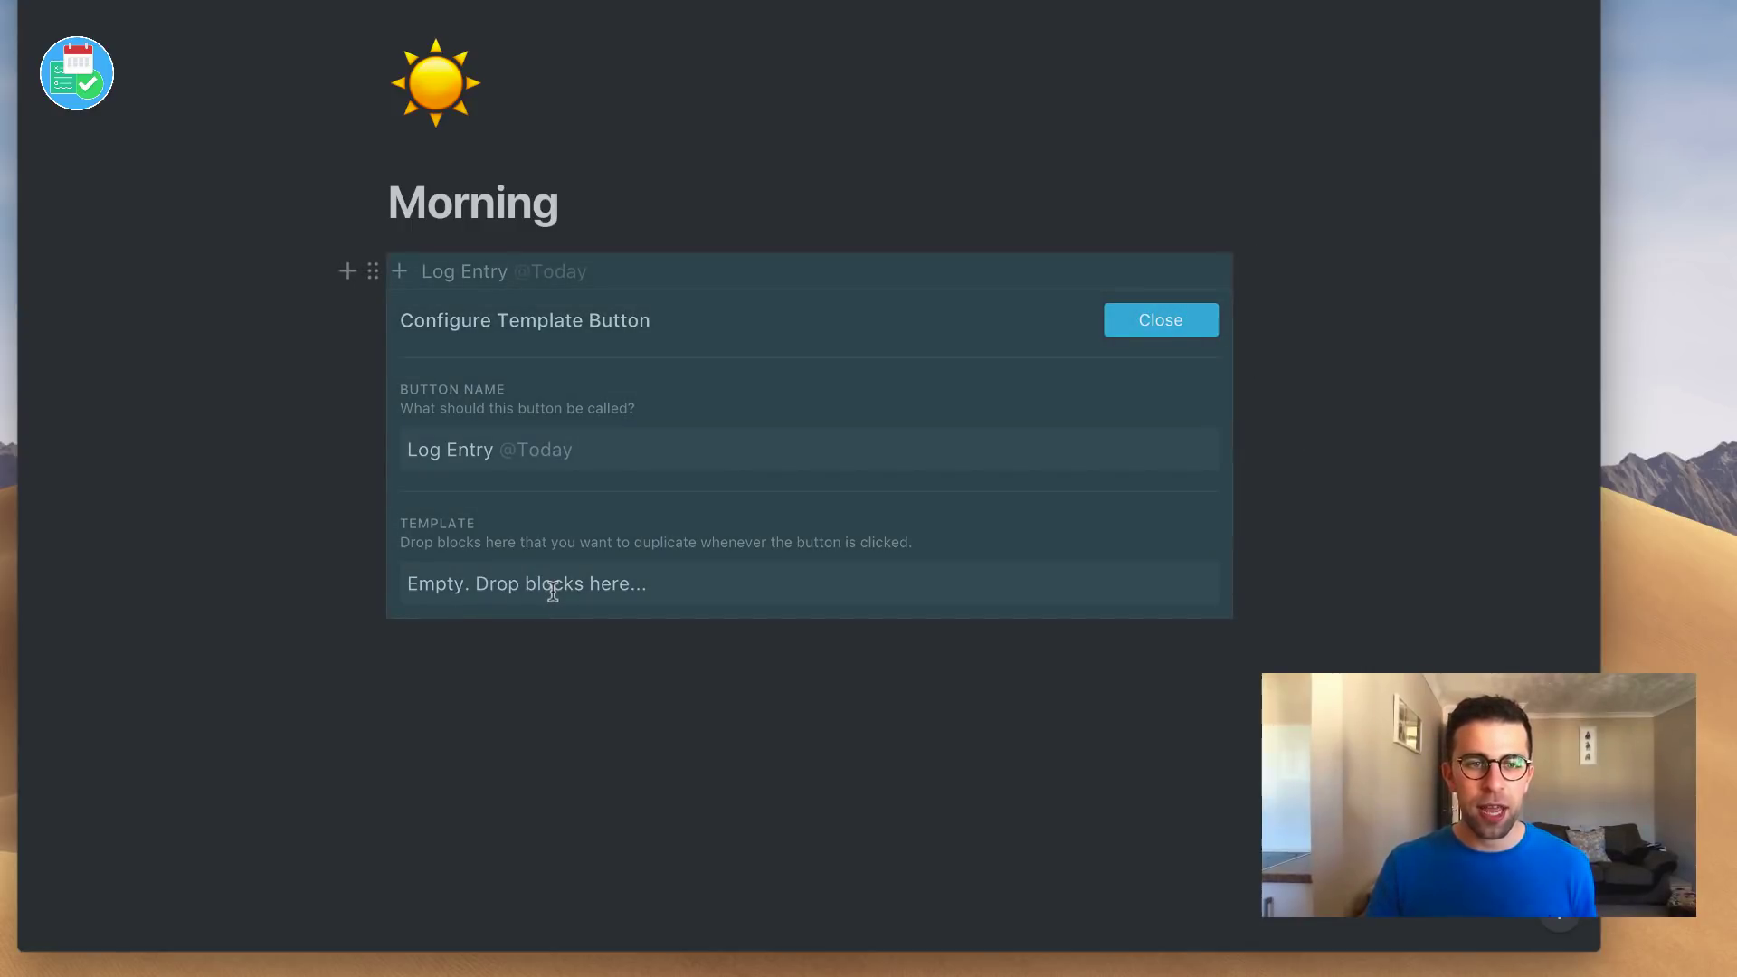
Step: Add an inline table titled 'Entry Log' to the template area and close the button settings
left_click(536, 685)
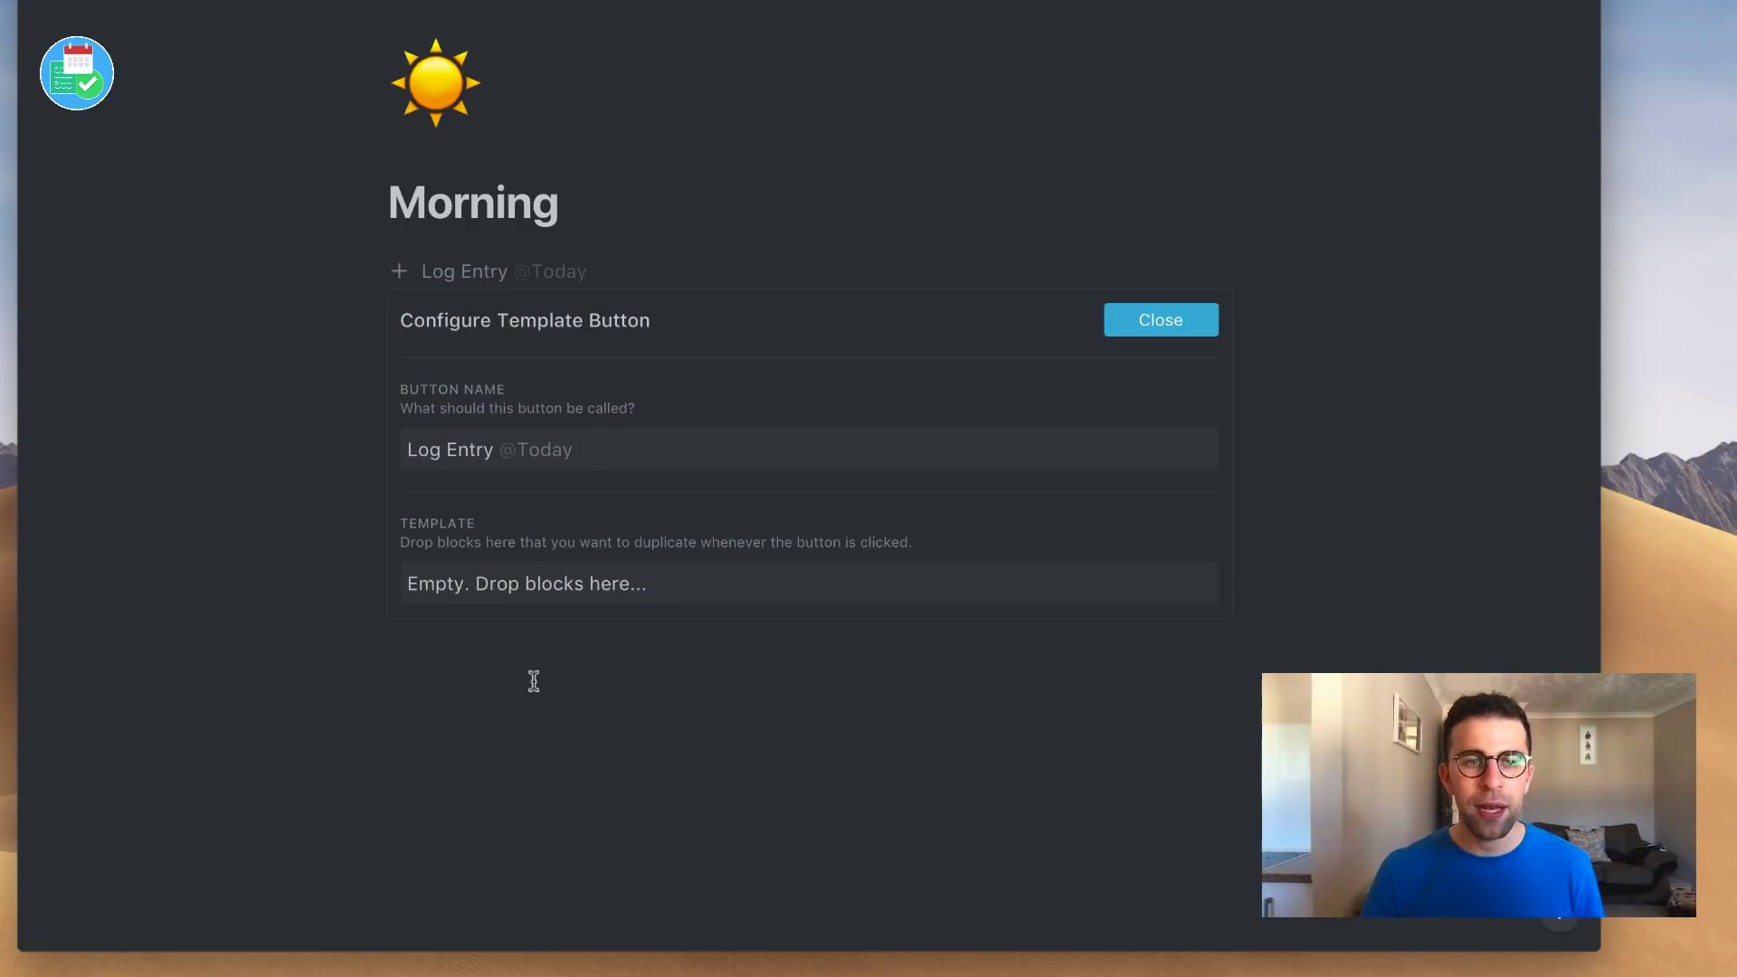
key("Return")
type("/")
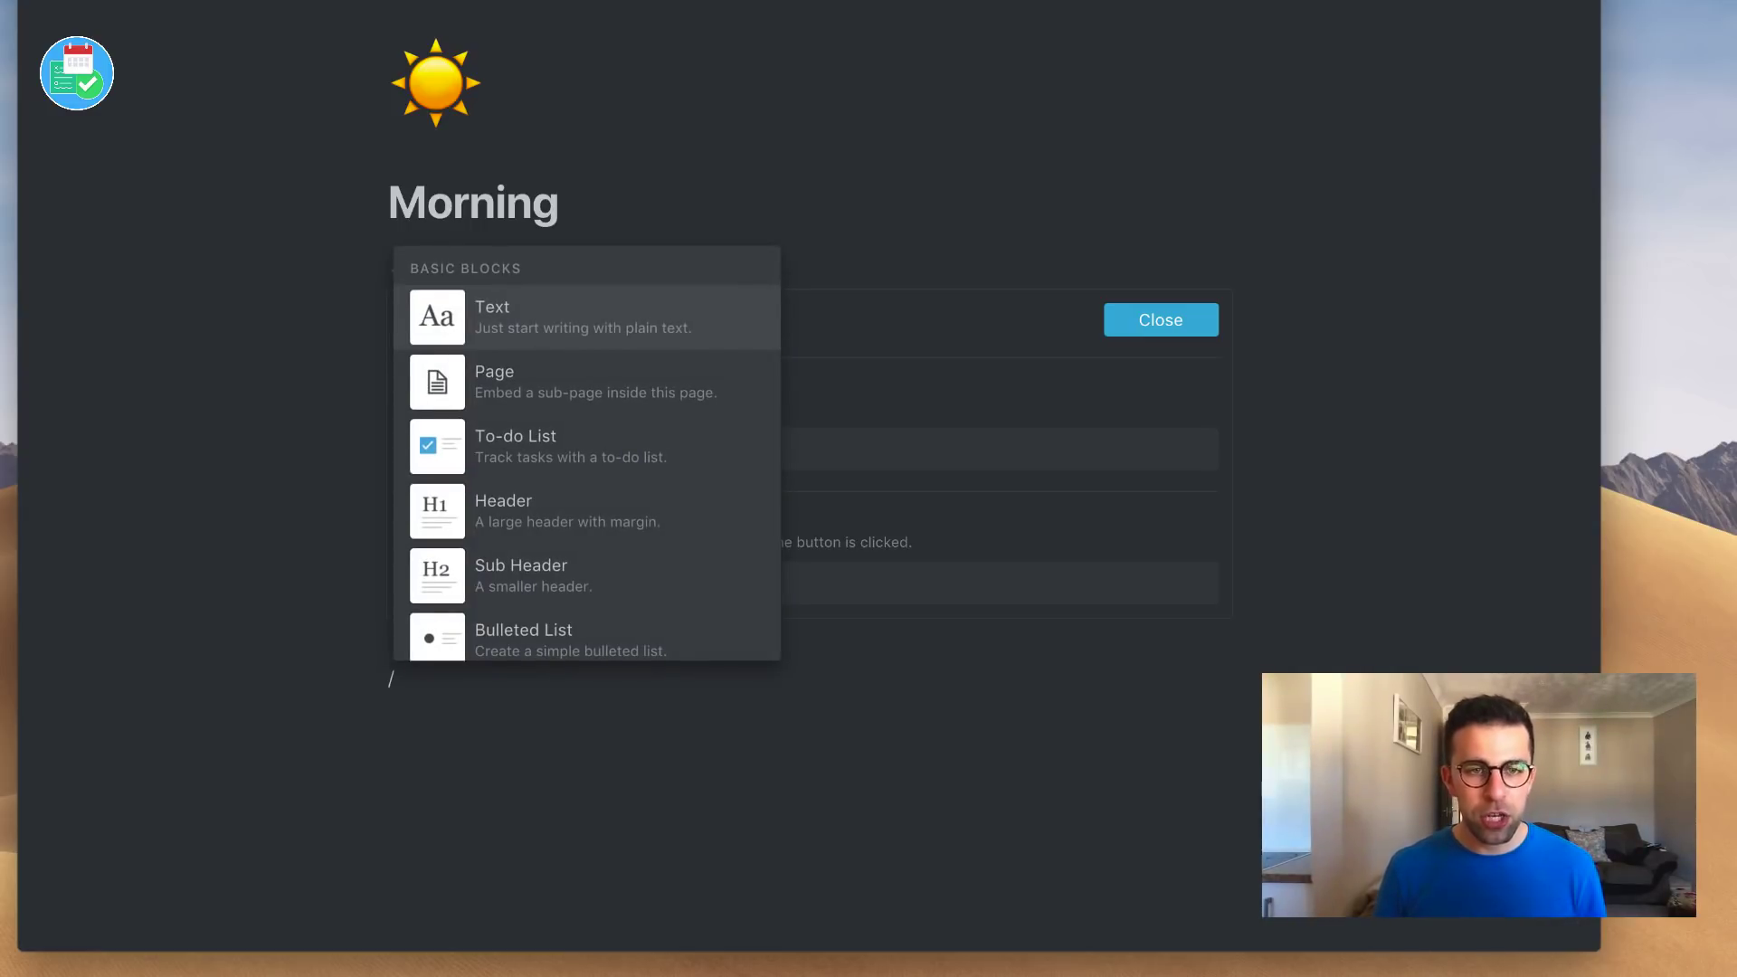
type("tb")
key("Return")
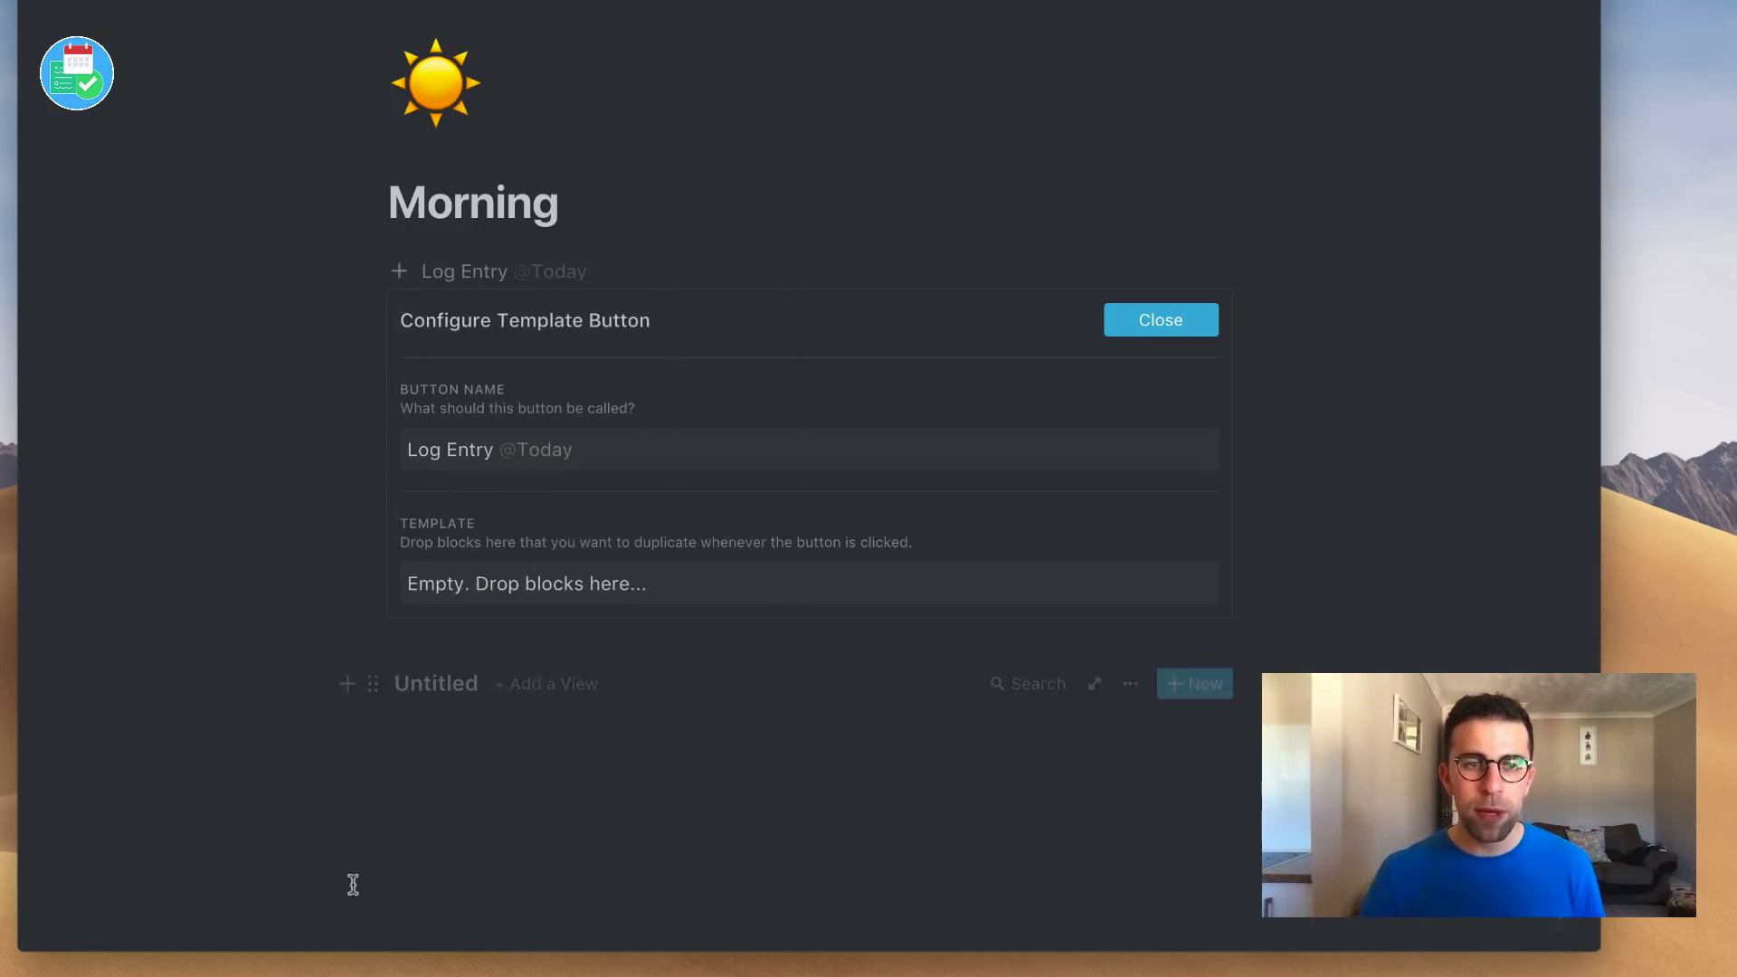
left_click_drag(376, 680, 473, 582)
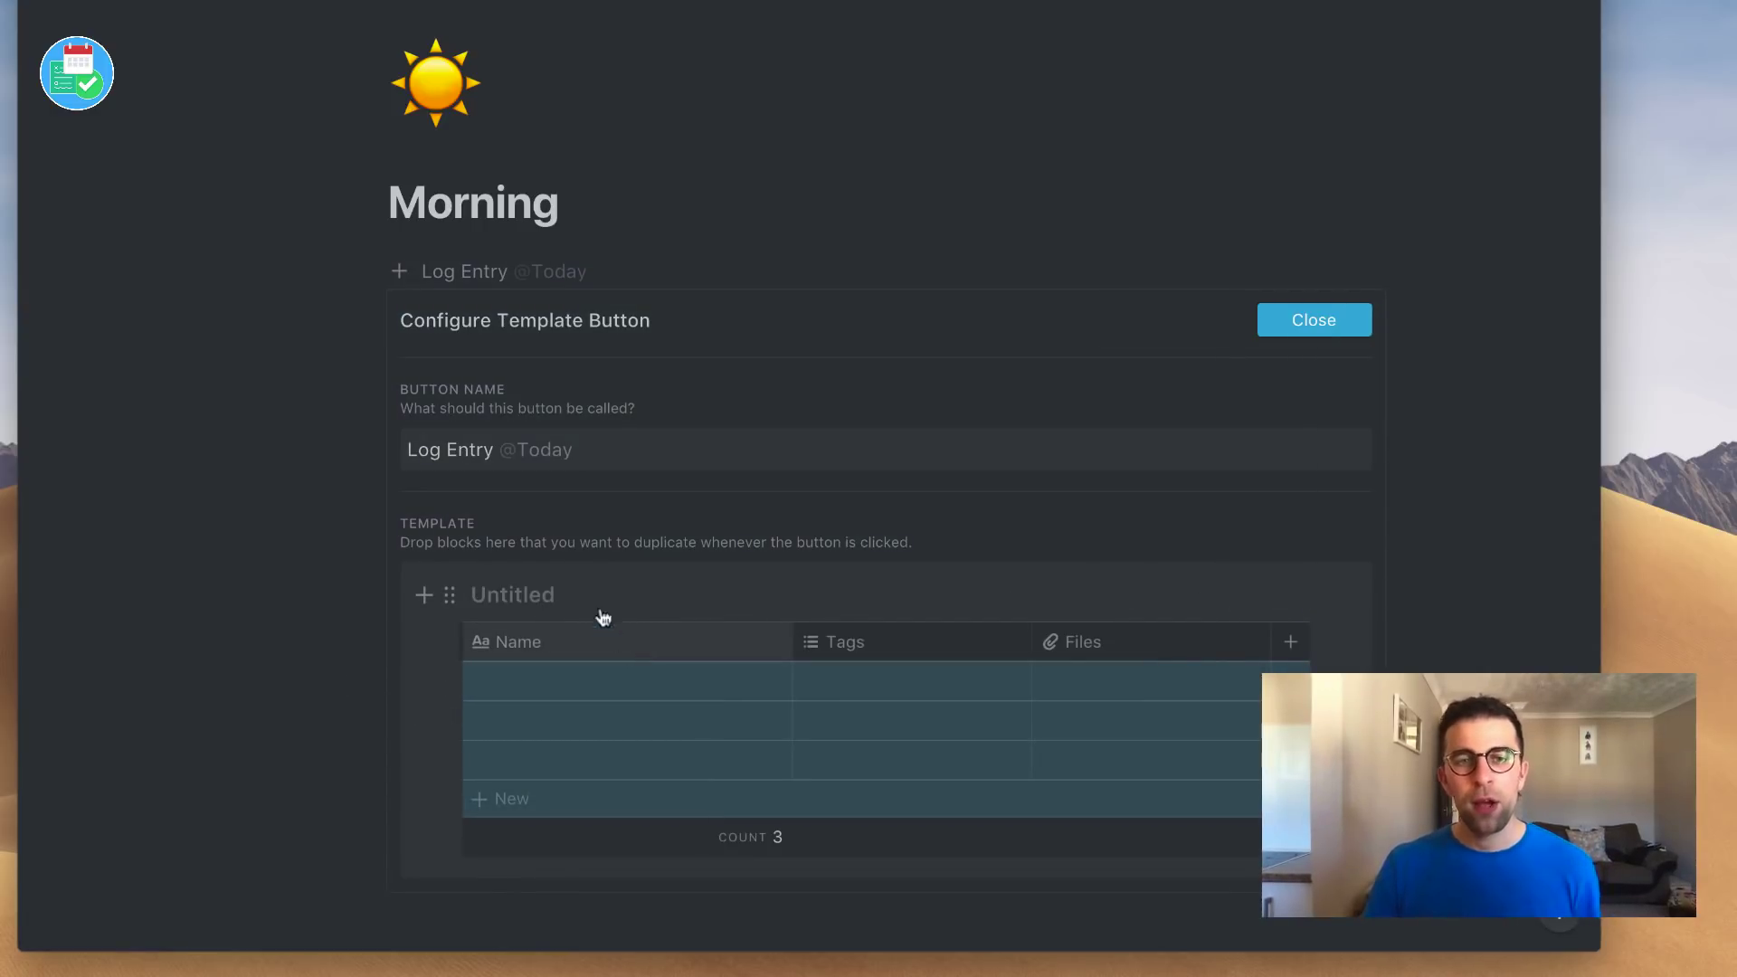
left_click(528, 594)
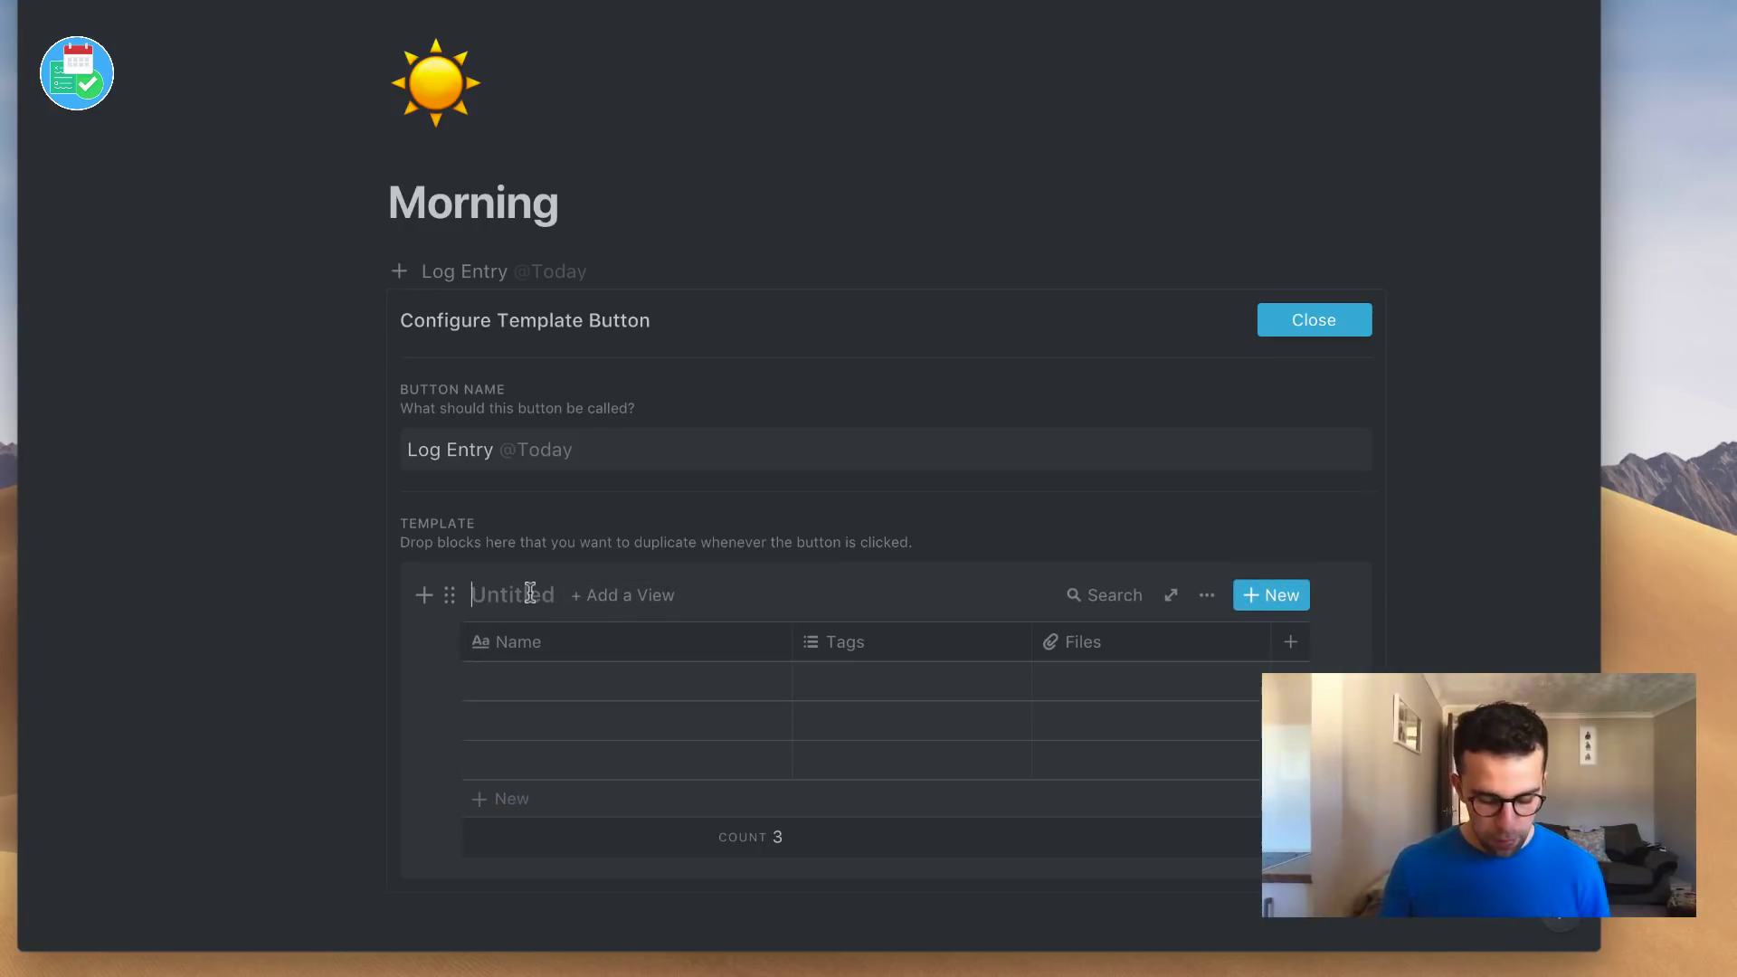
type("Entry Log")
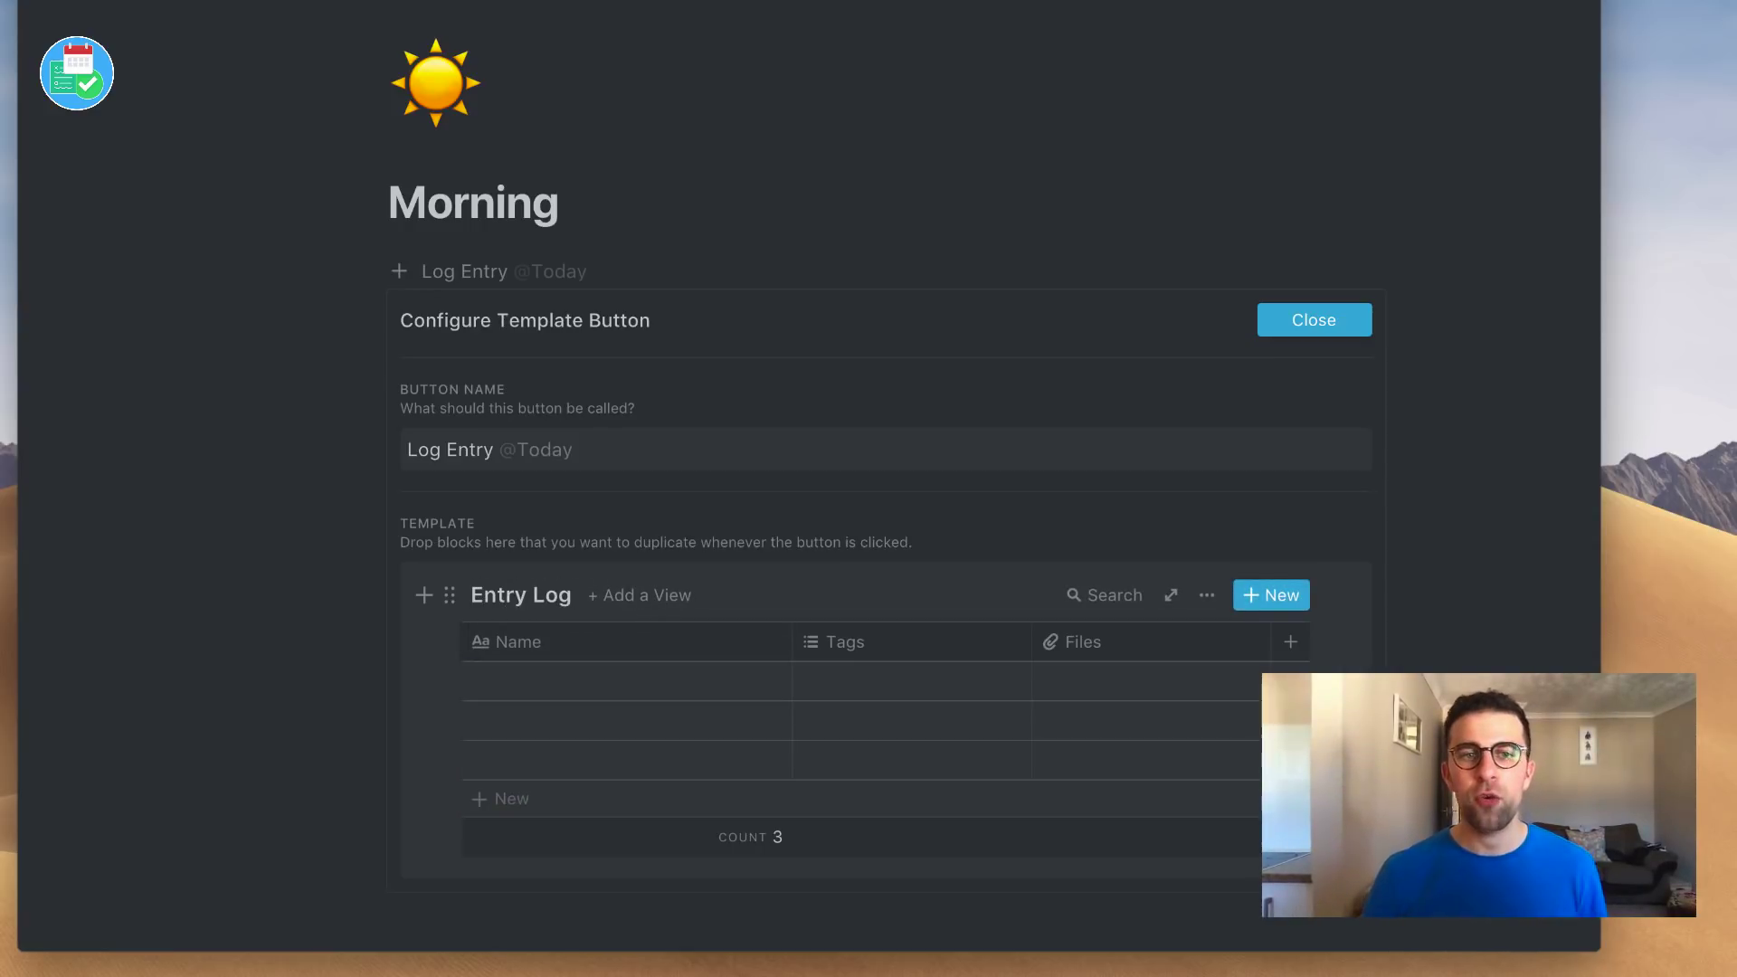
scroll(1183, 512, "down", 2)
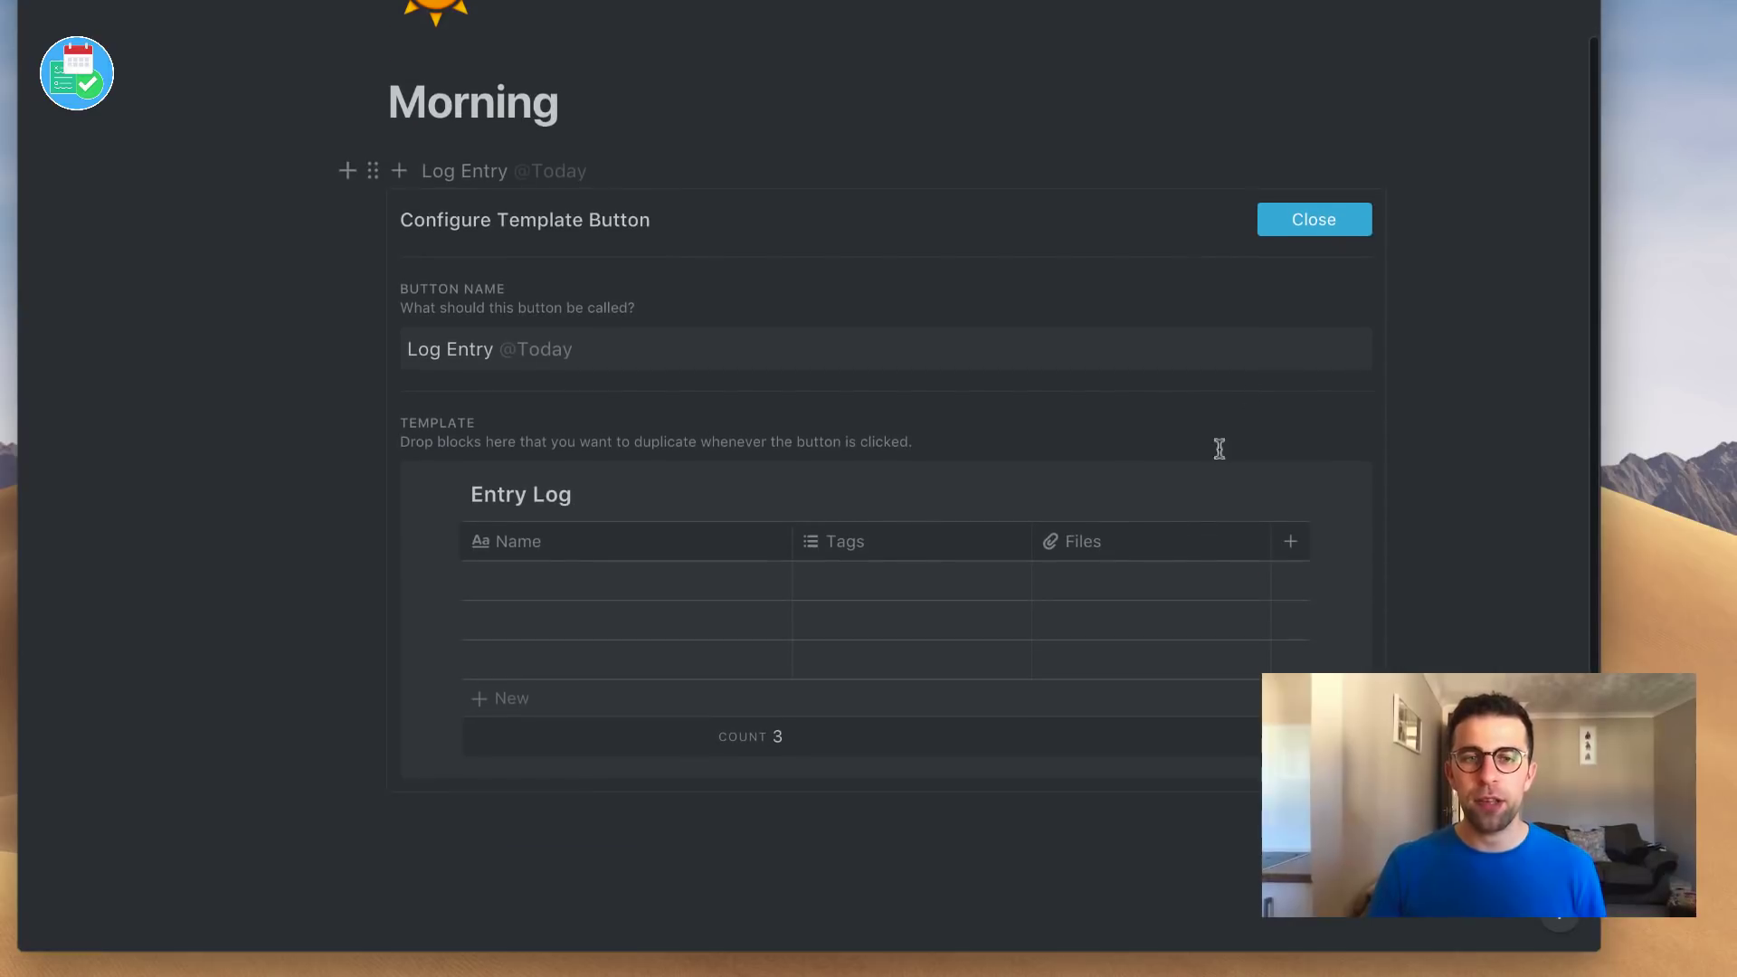
left_click(1303, 222)
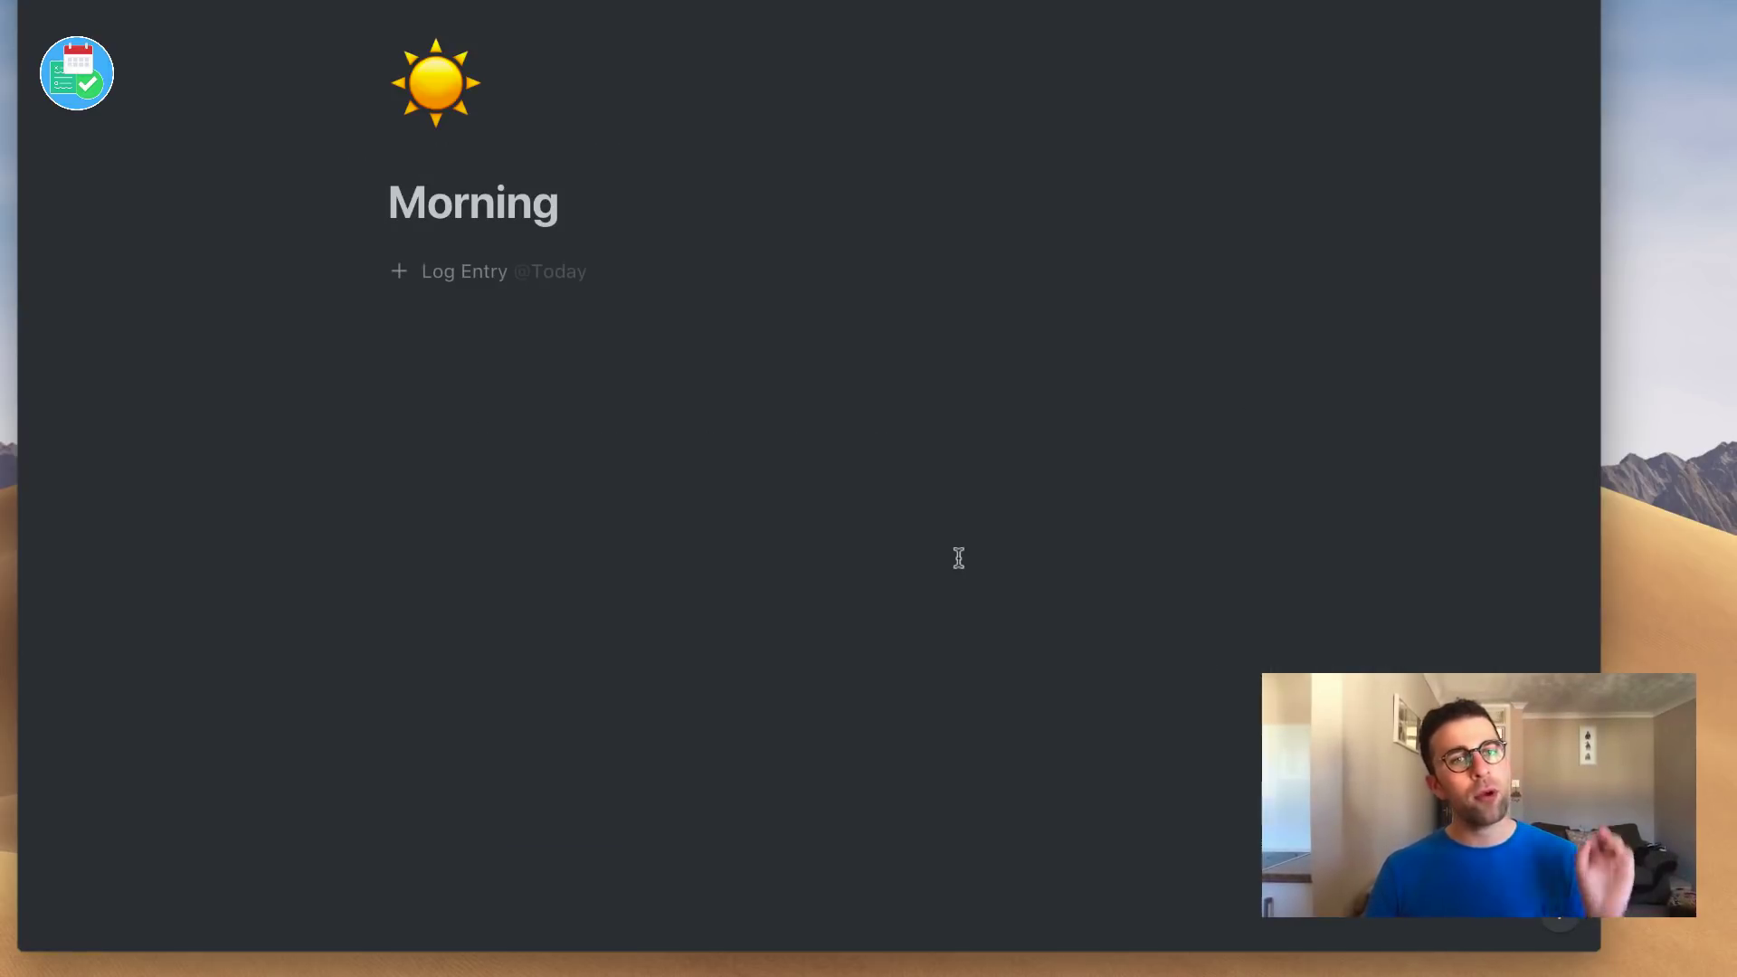
left_click(479, 287)
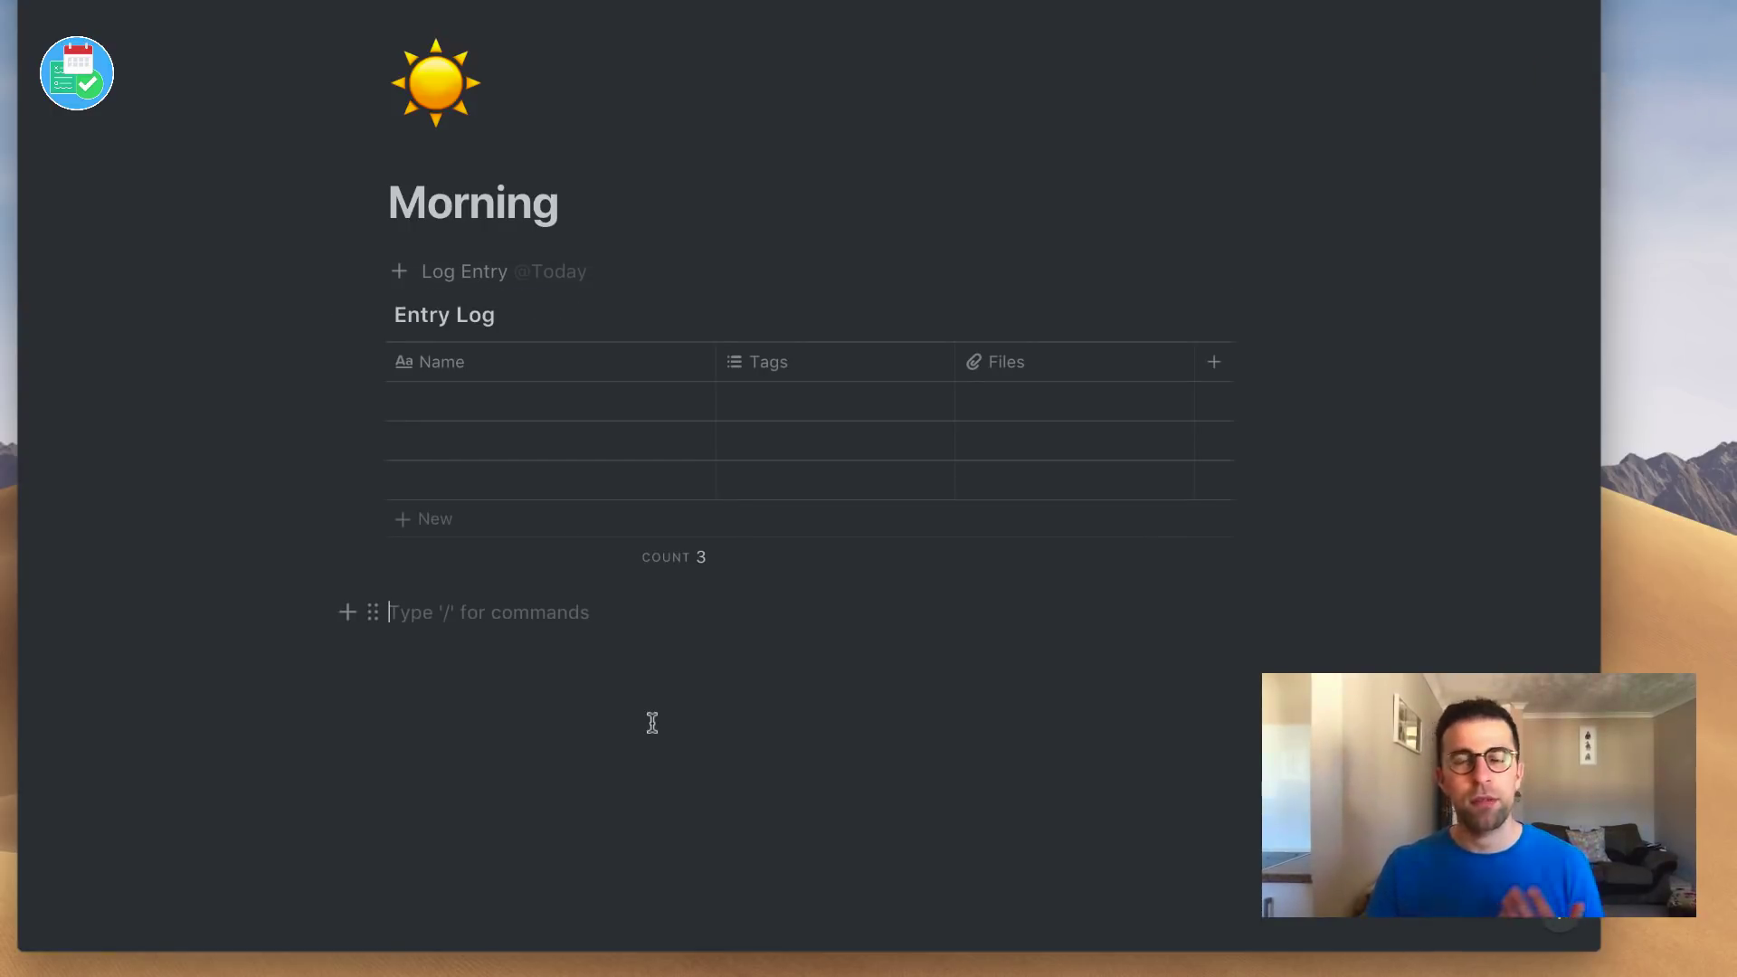
left_click_drag(683, 736, 458, 302)
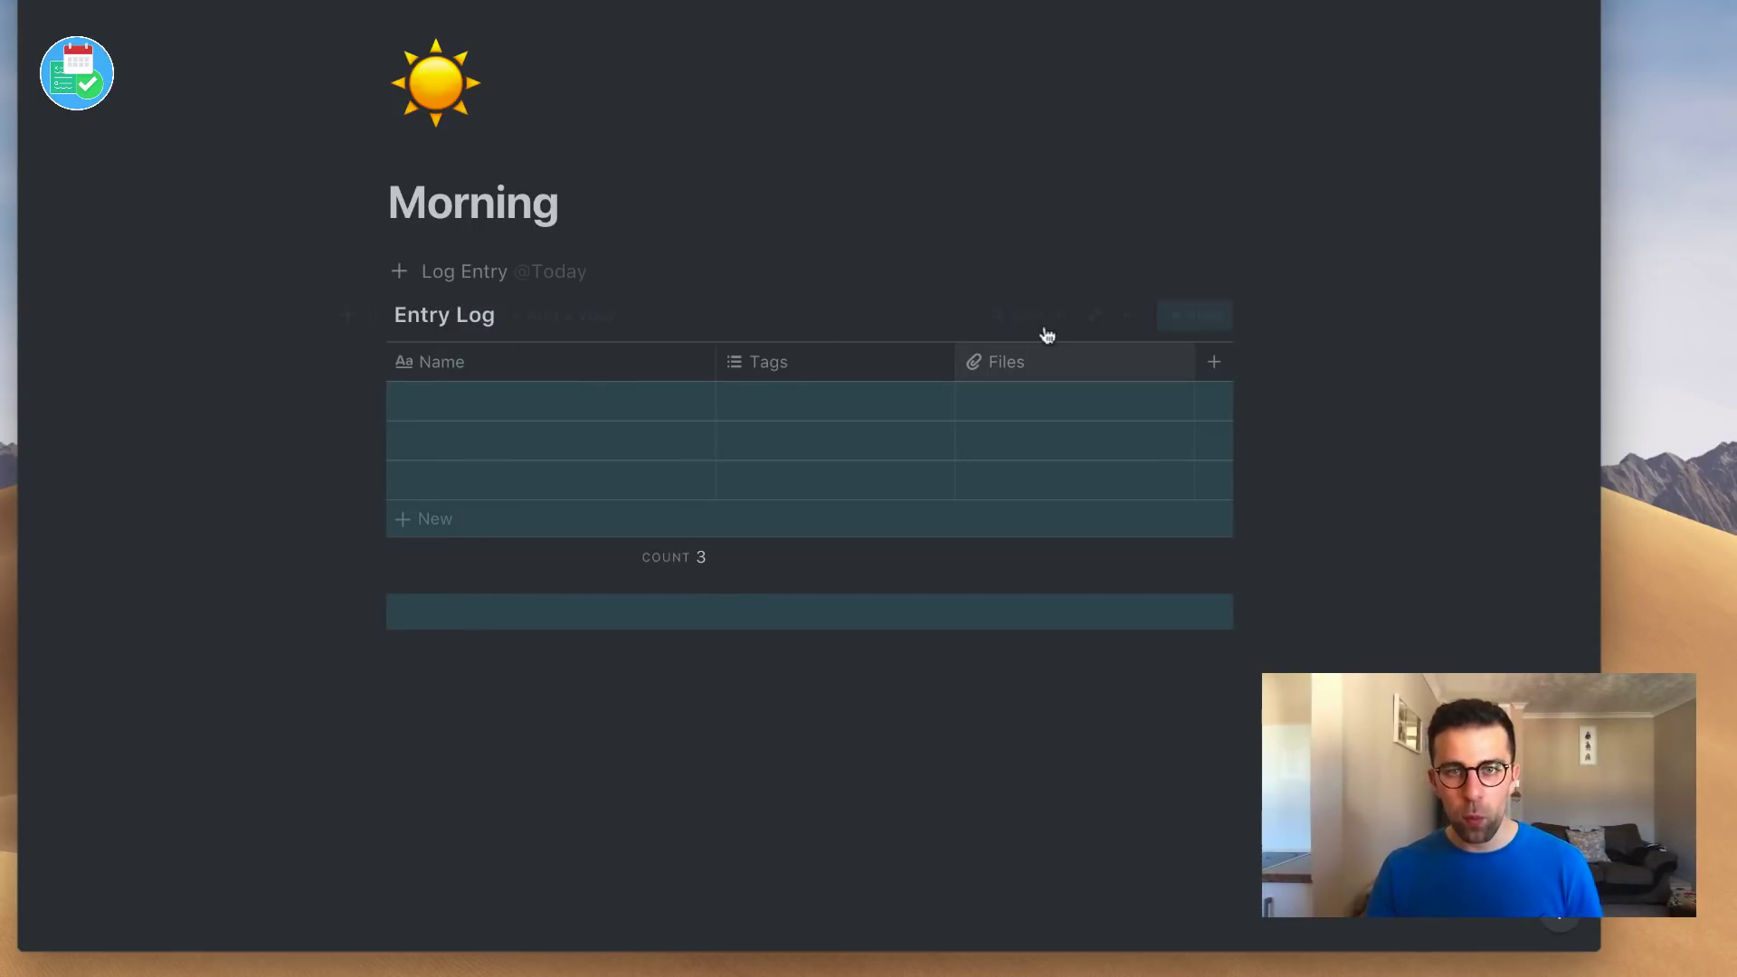
left_click(1130, 315)
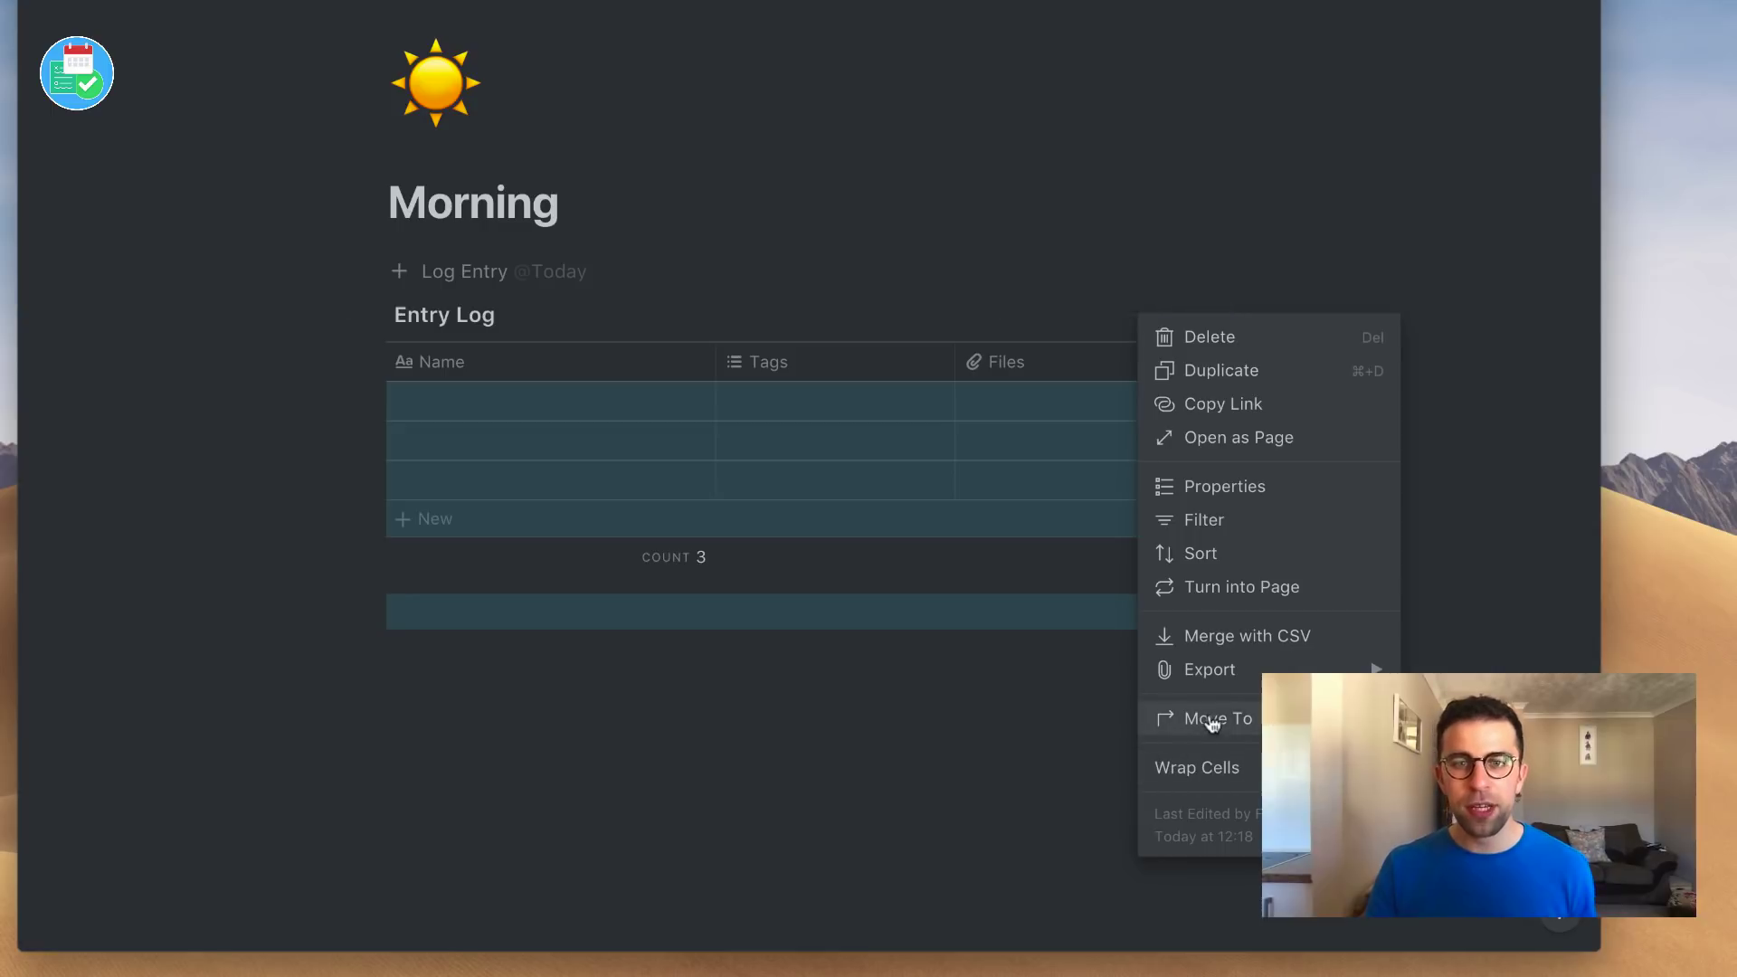
left_click(1212, 337)
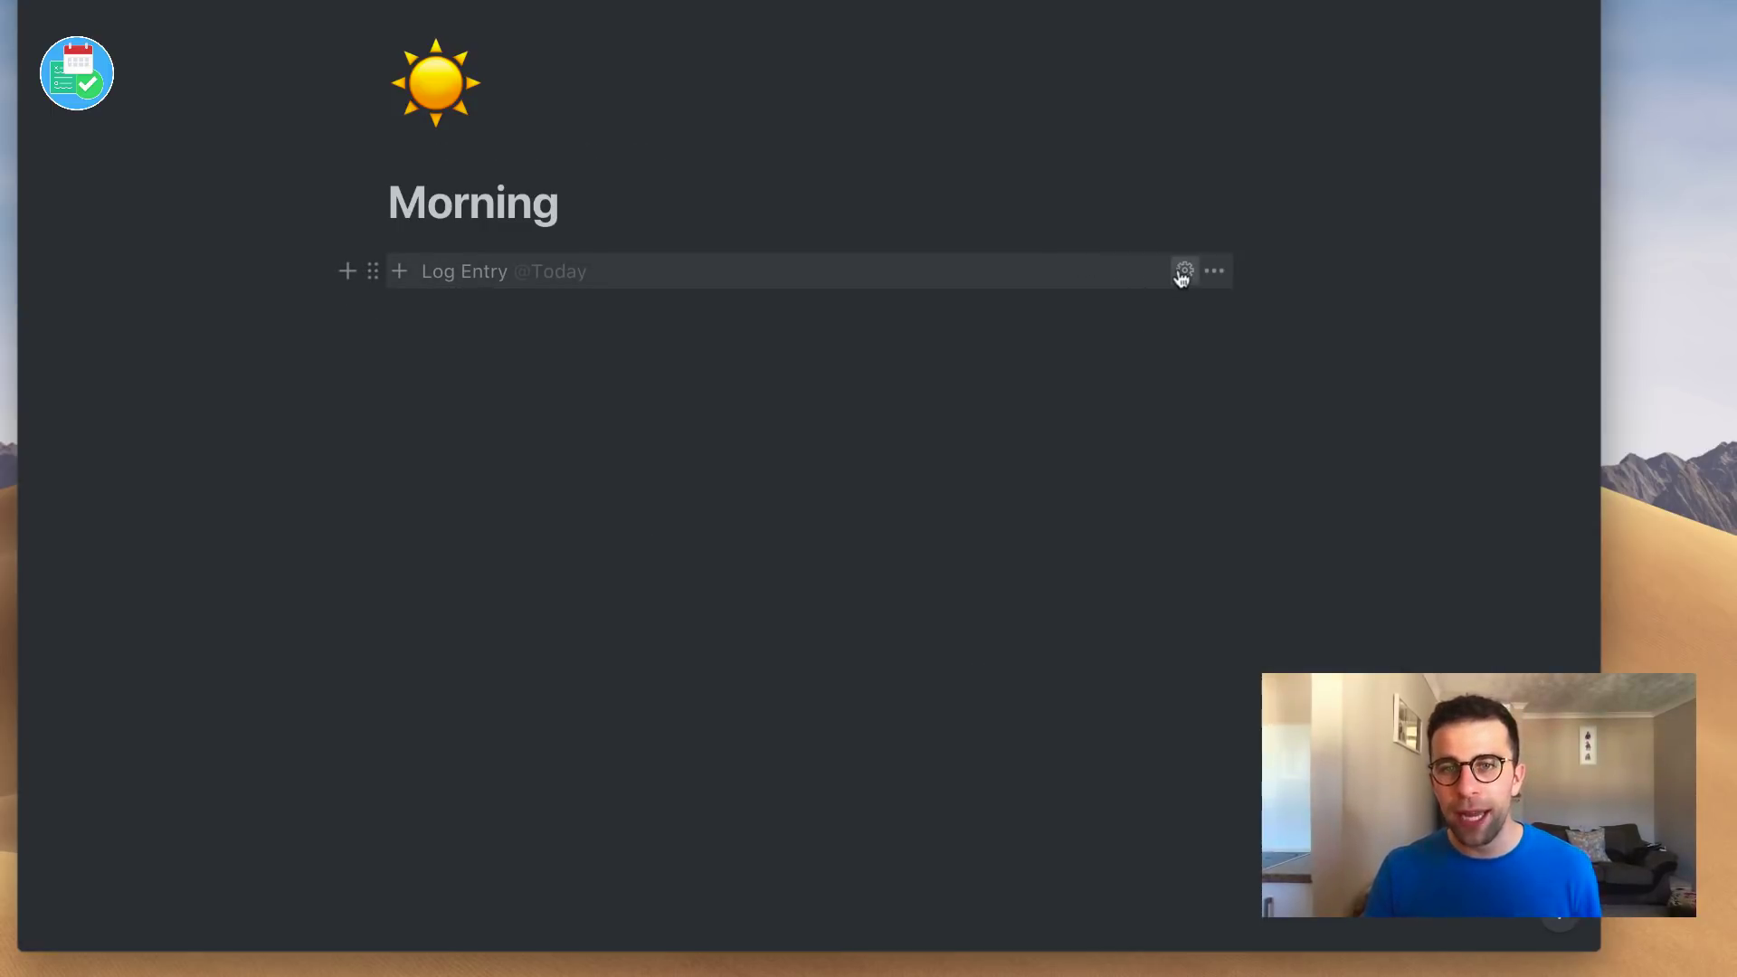
Step: Reopen the Log Entry button settings and delete the Entry Log table from its template
left_click(1184, 271)
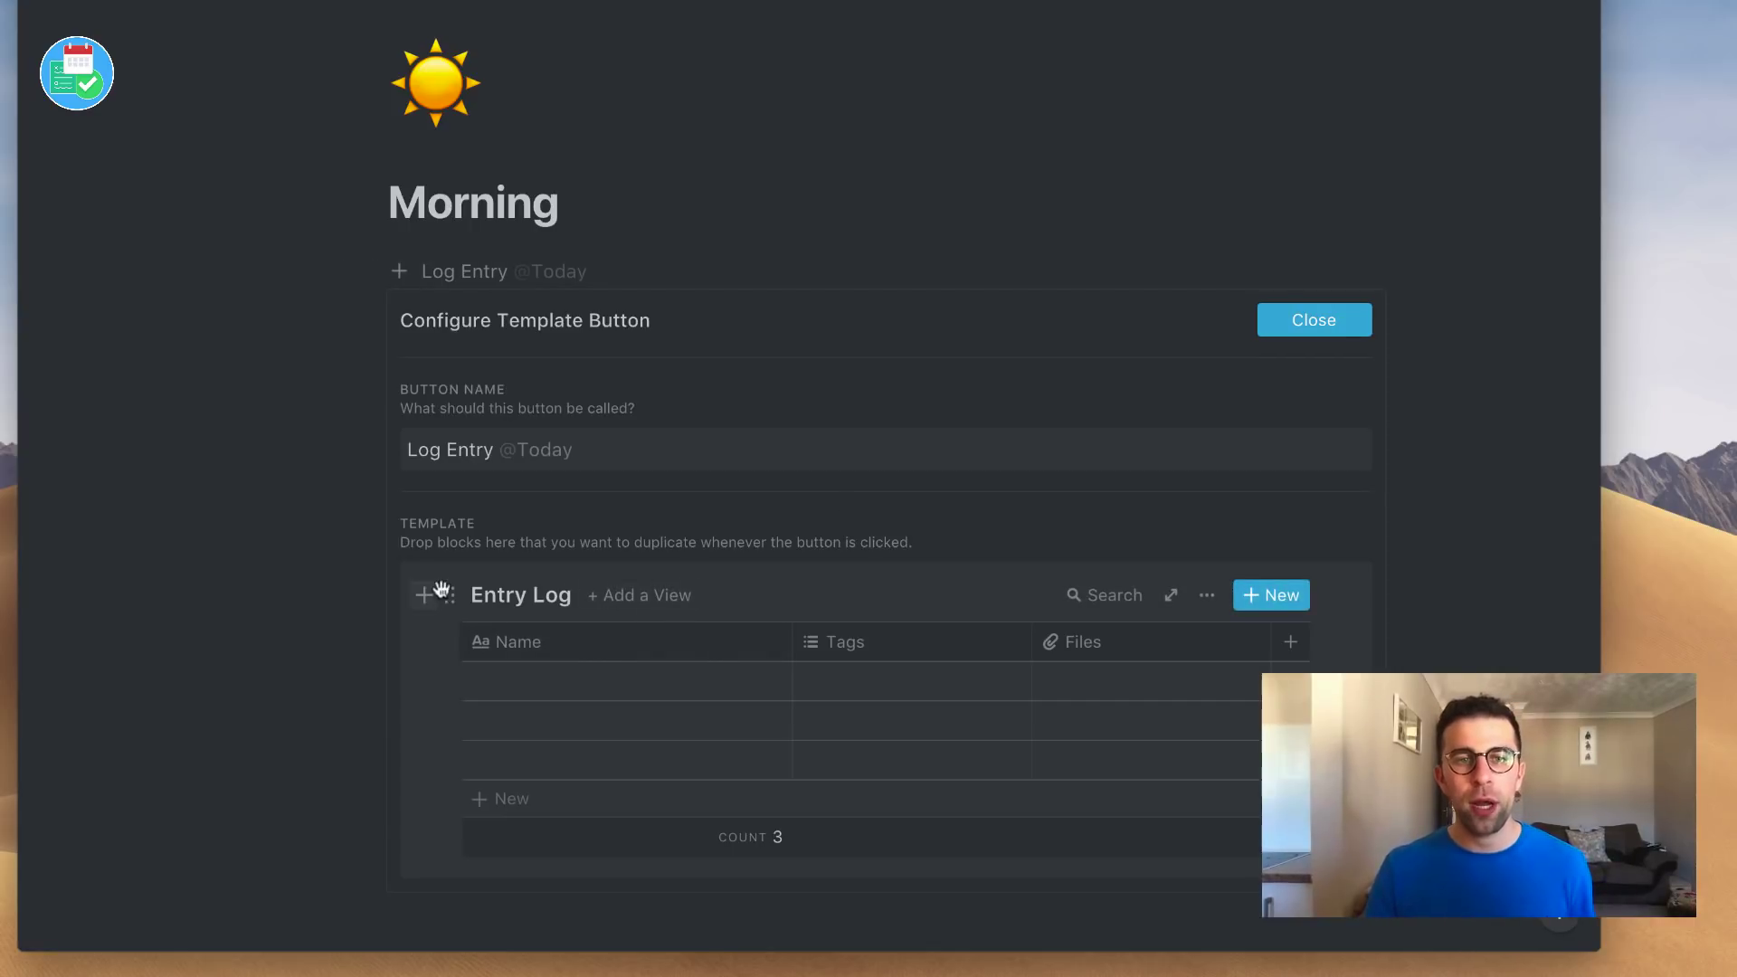
left_click(447, 594)
left_click(324, 529)
Step: Add an inline calendar and move it into the template area
left_click(498, 734)
key("Return")
type("/")
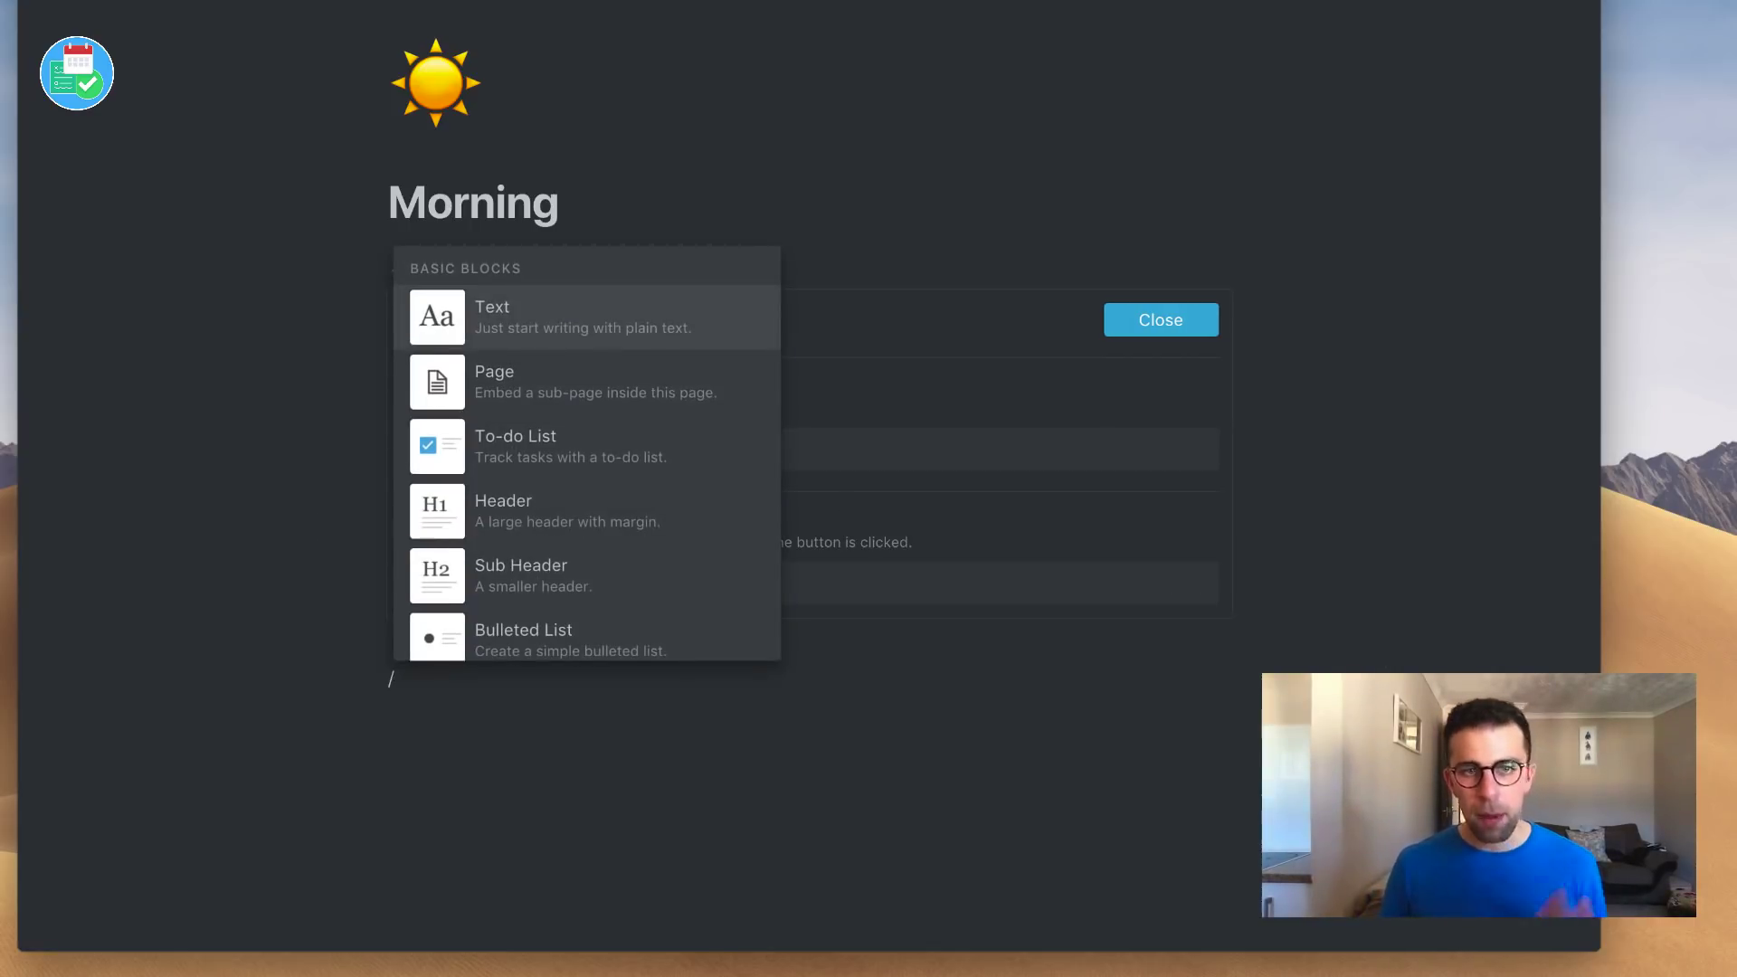
scroll(565, 579, "down", 10)
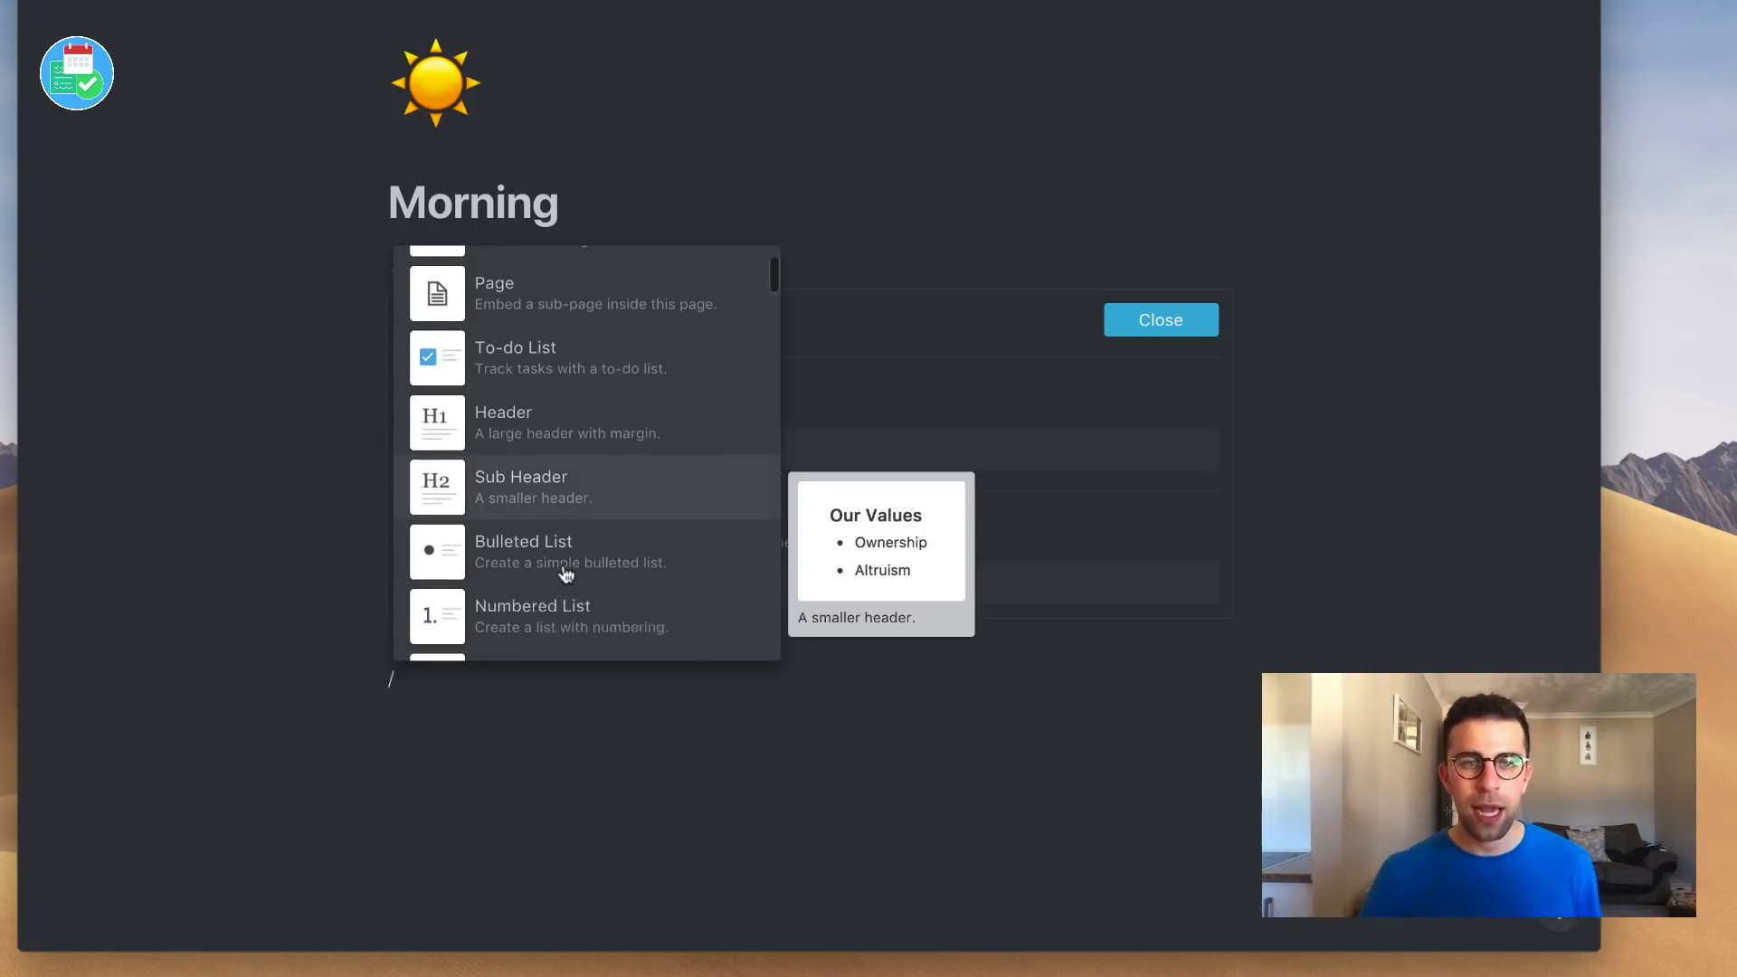
scroll(570, 542, "down", 5)
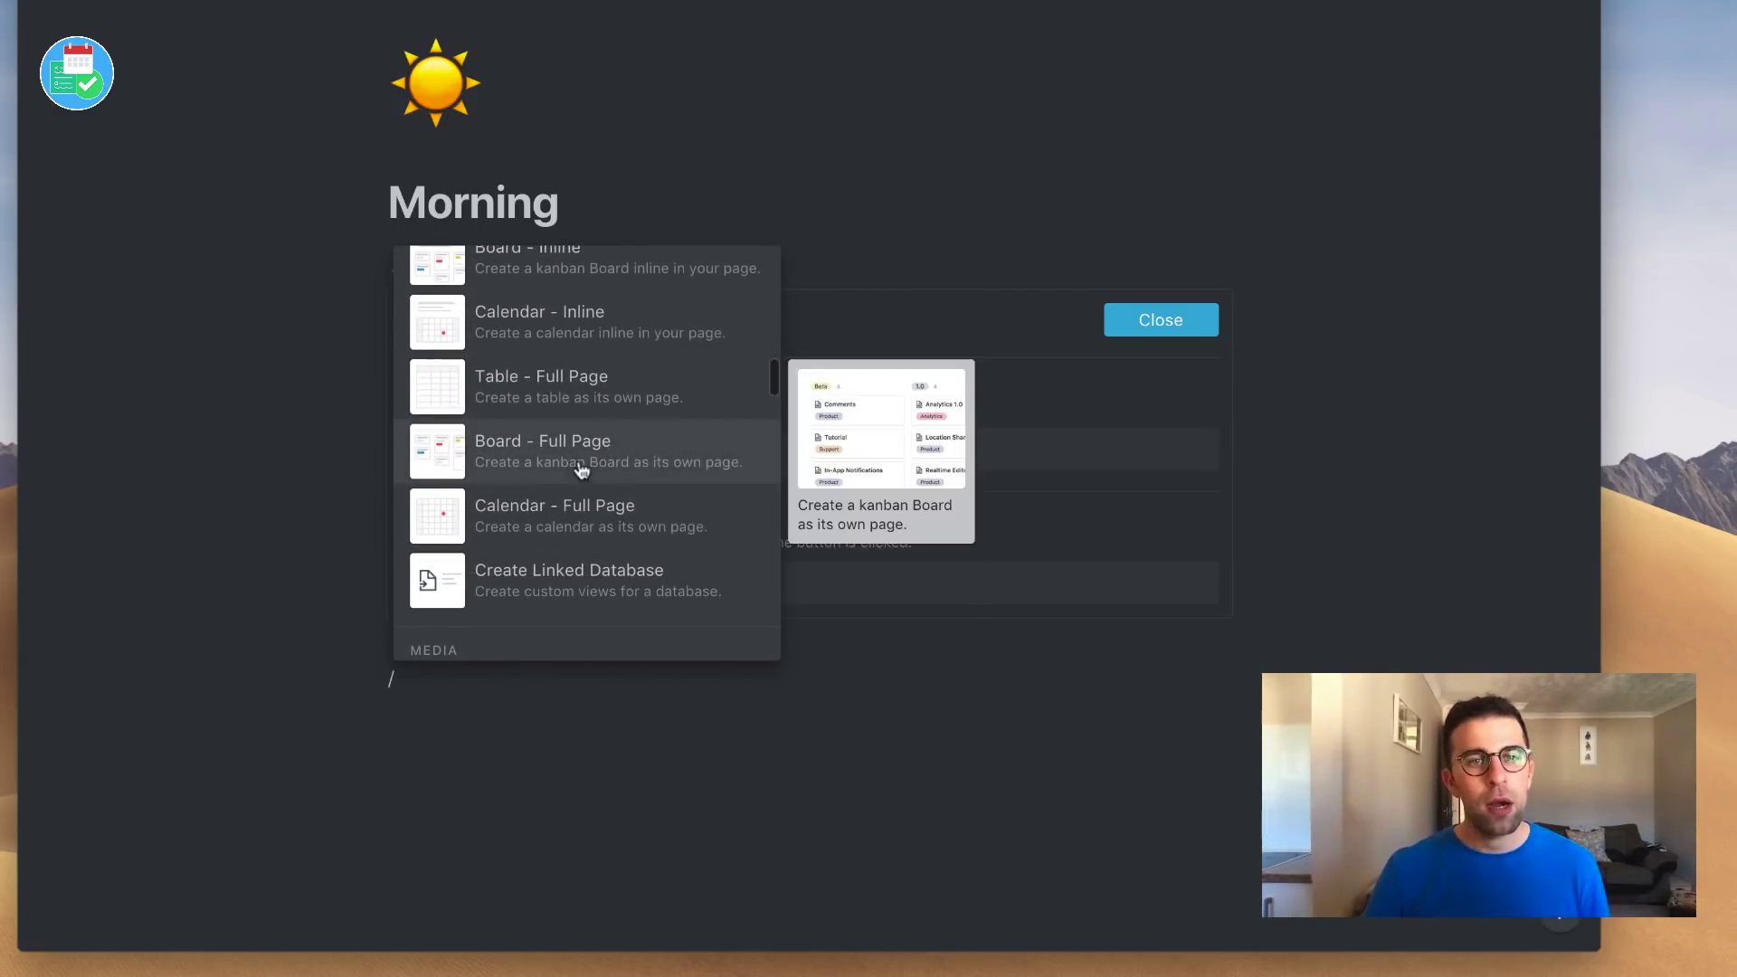
left_click(614, 328)
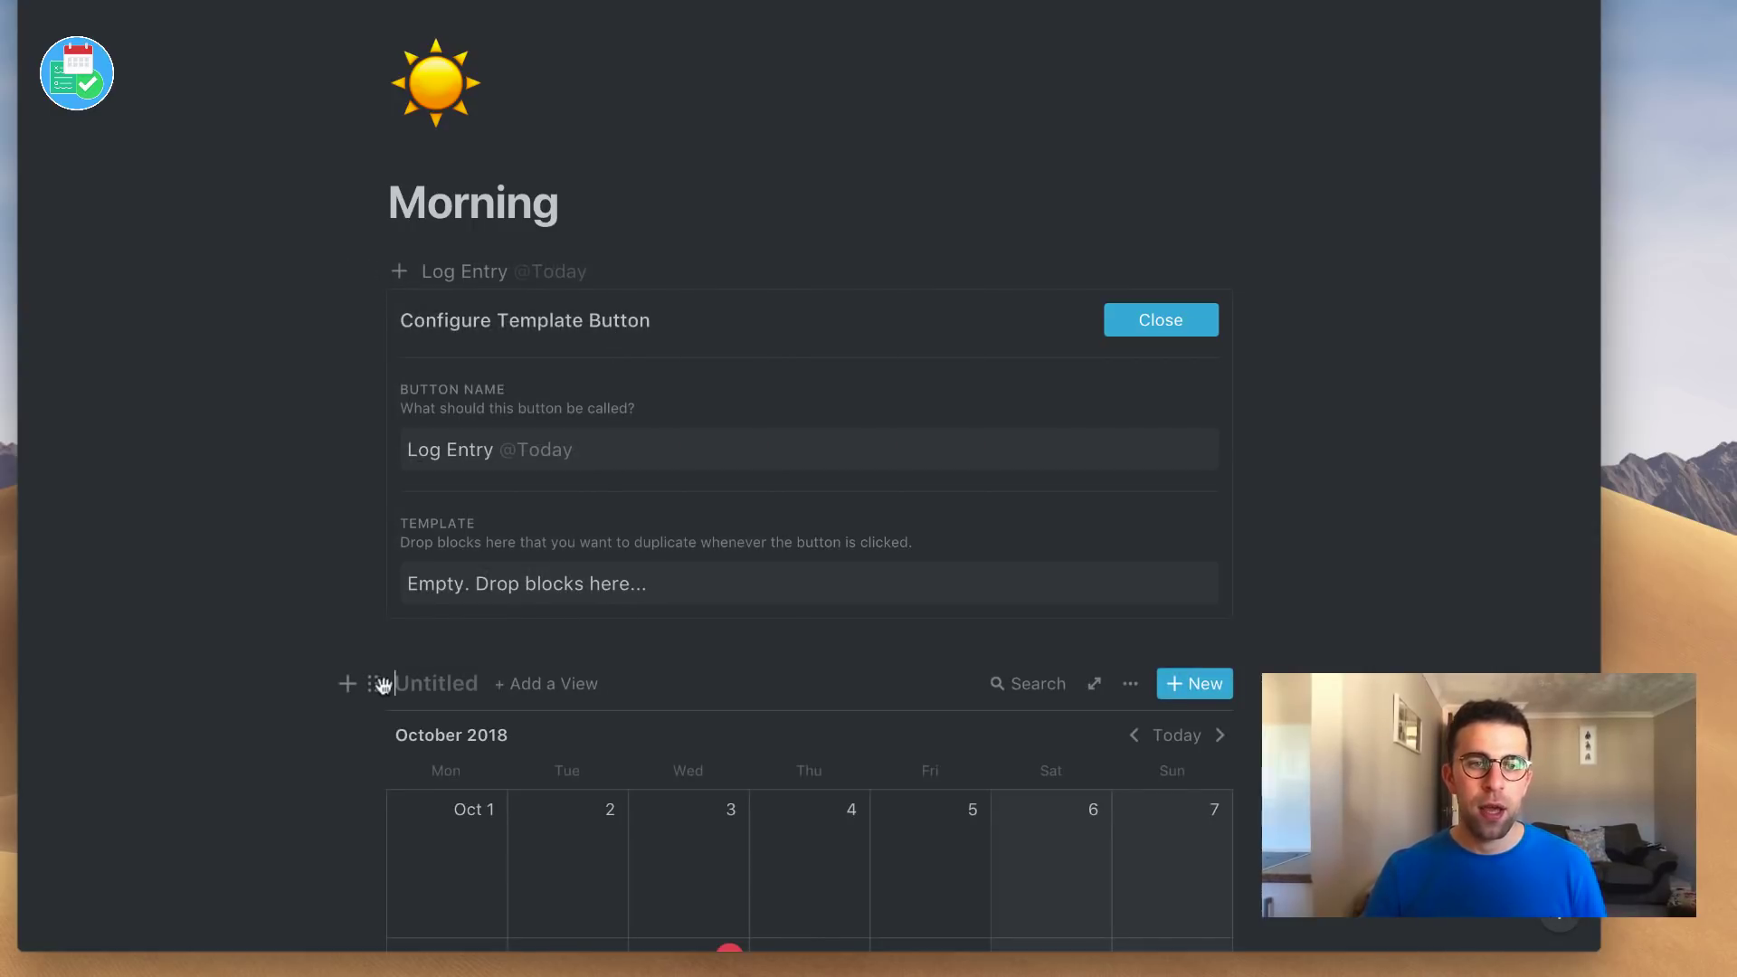
left_click_drag(375, 683, 482, 583)
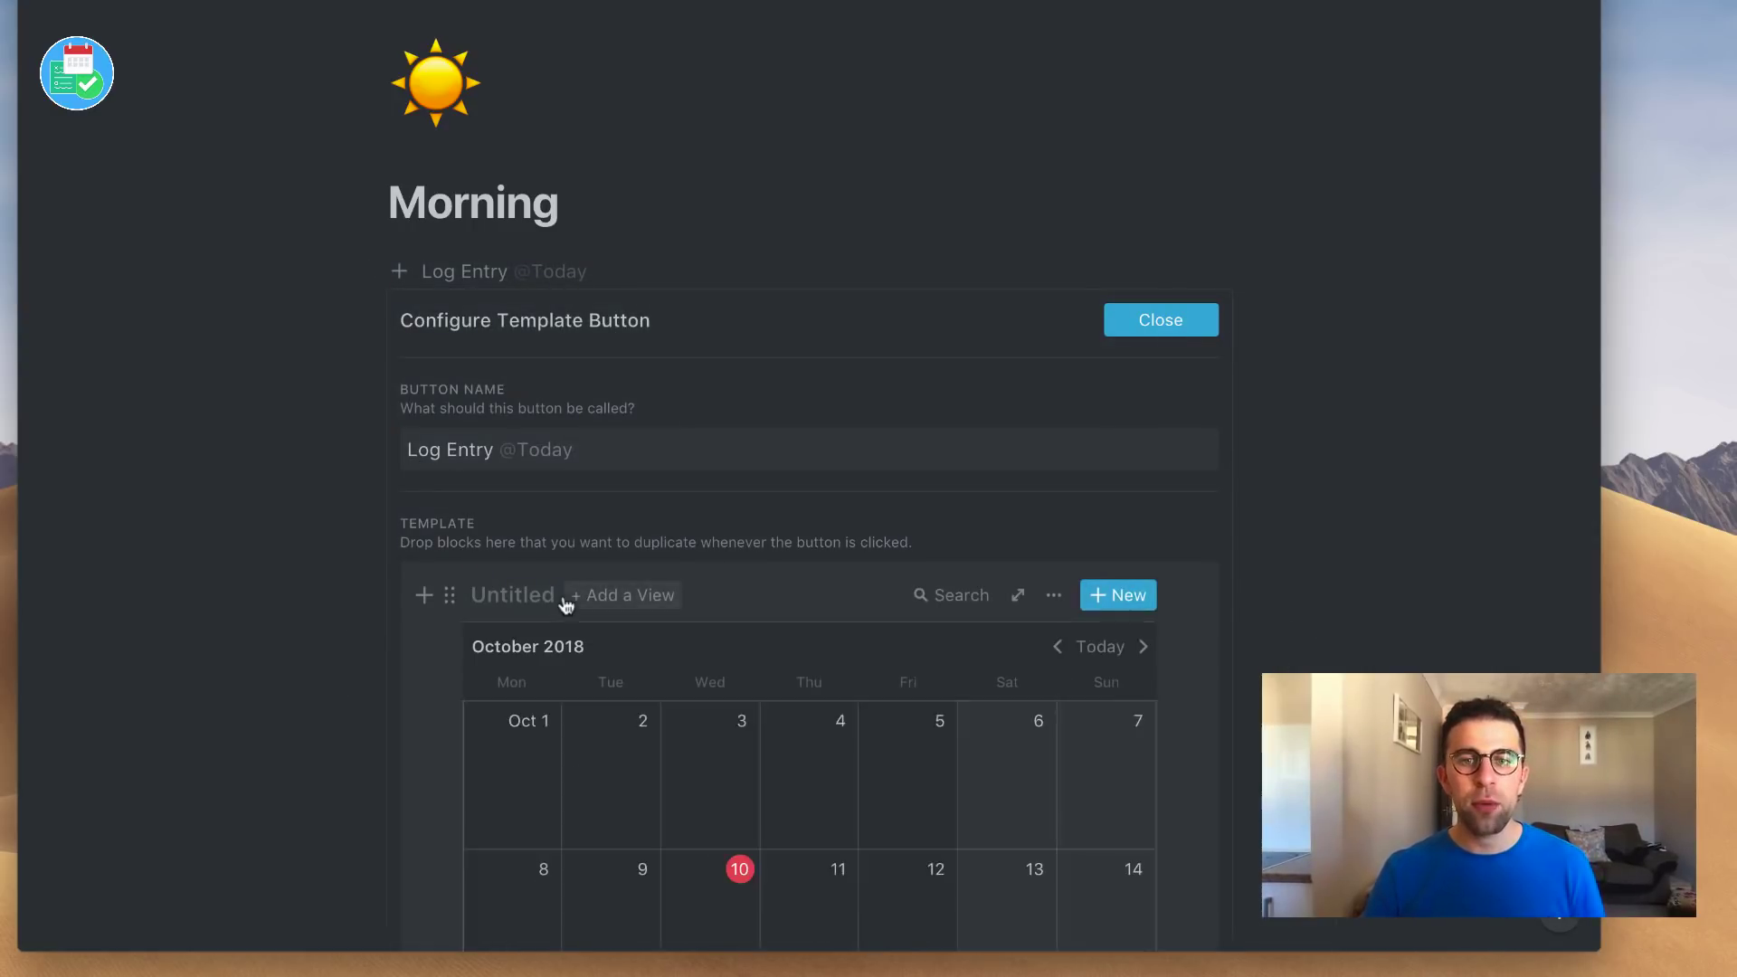
scroll(562, 638, "down", 10)
scroll(560, 640, "down", 3)
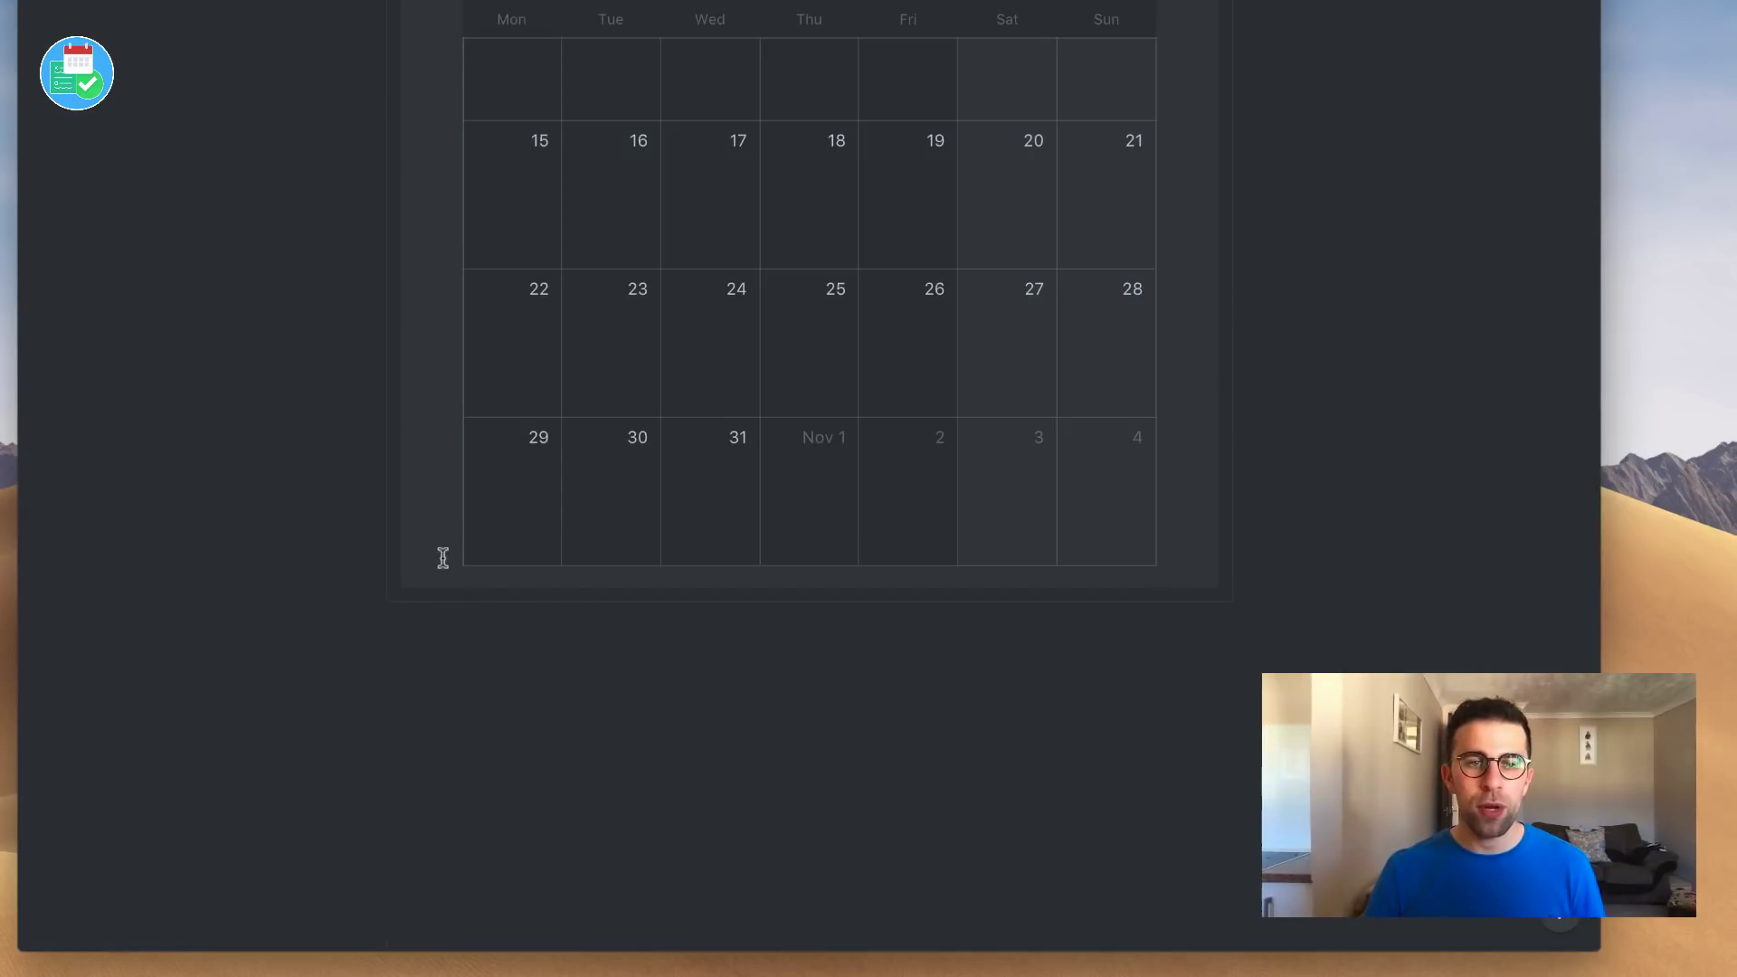
Step: Add a 'This is today!' sub header below the calendar inside the template
left_click(464, 658)
key("Return")
type("/")
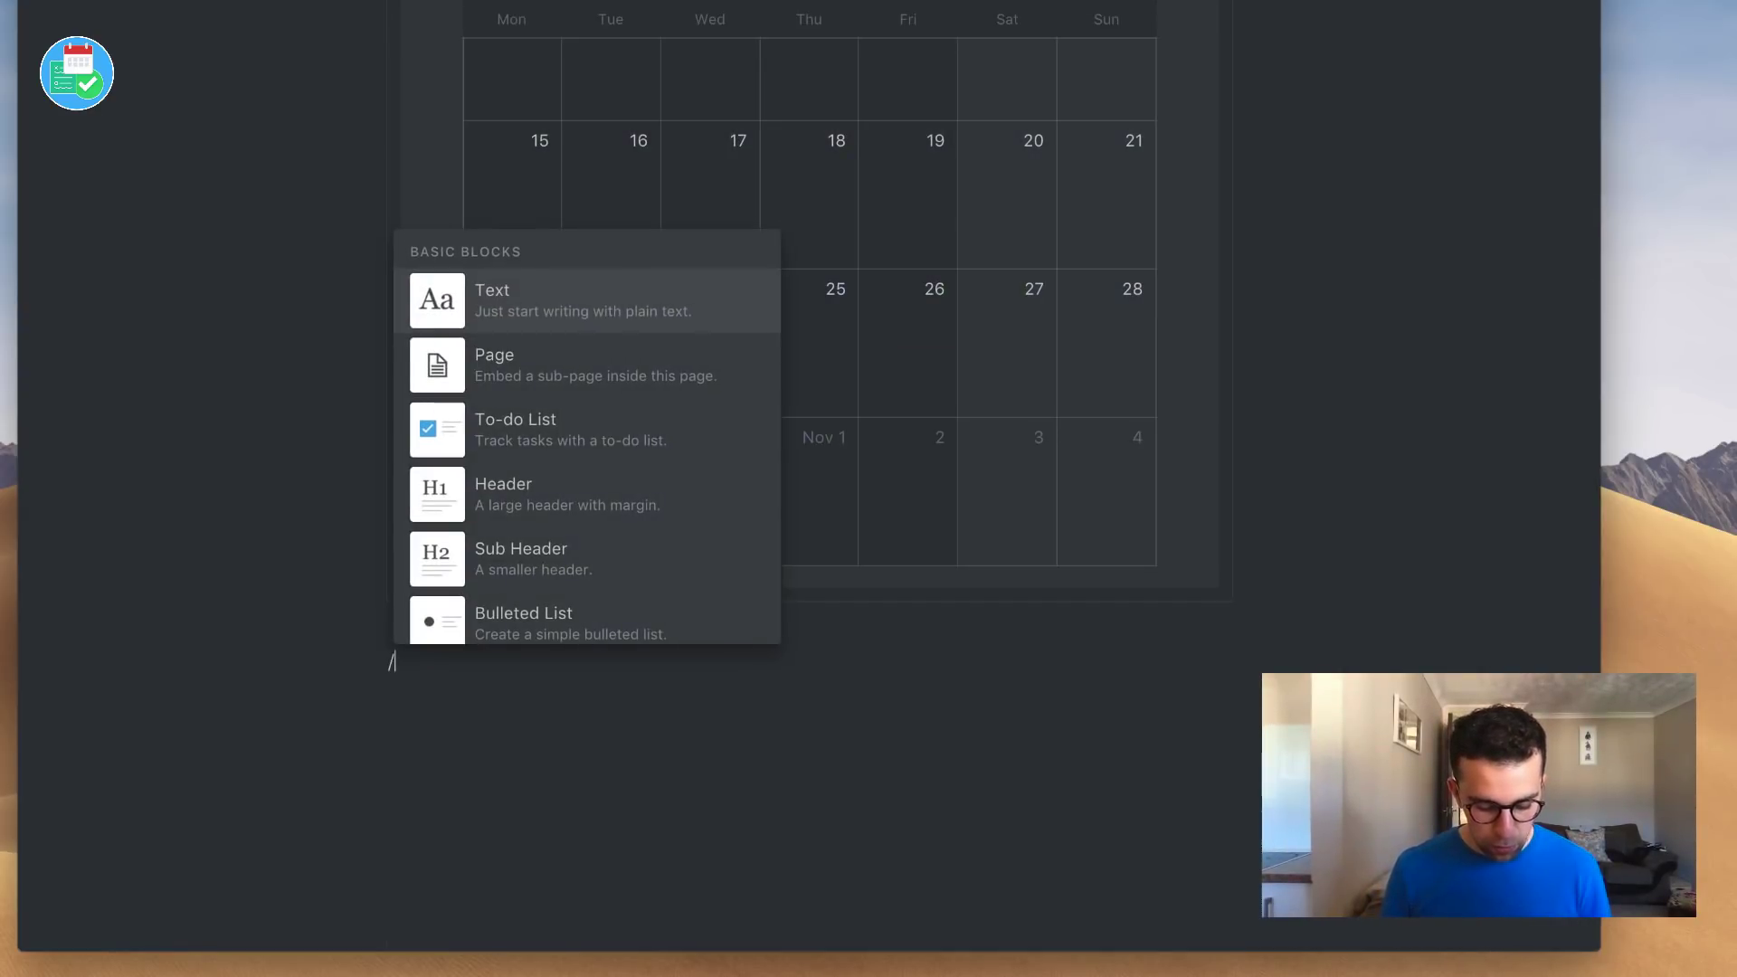
type("su")
key("Return")
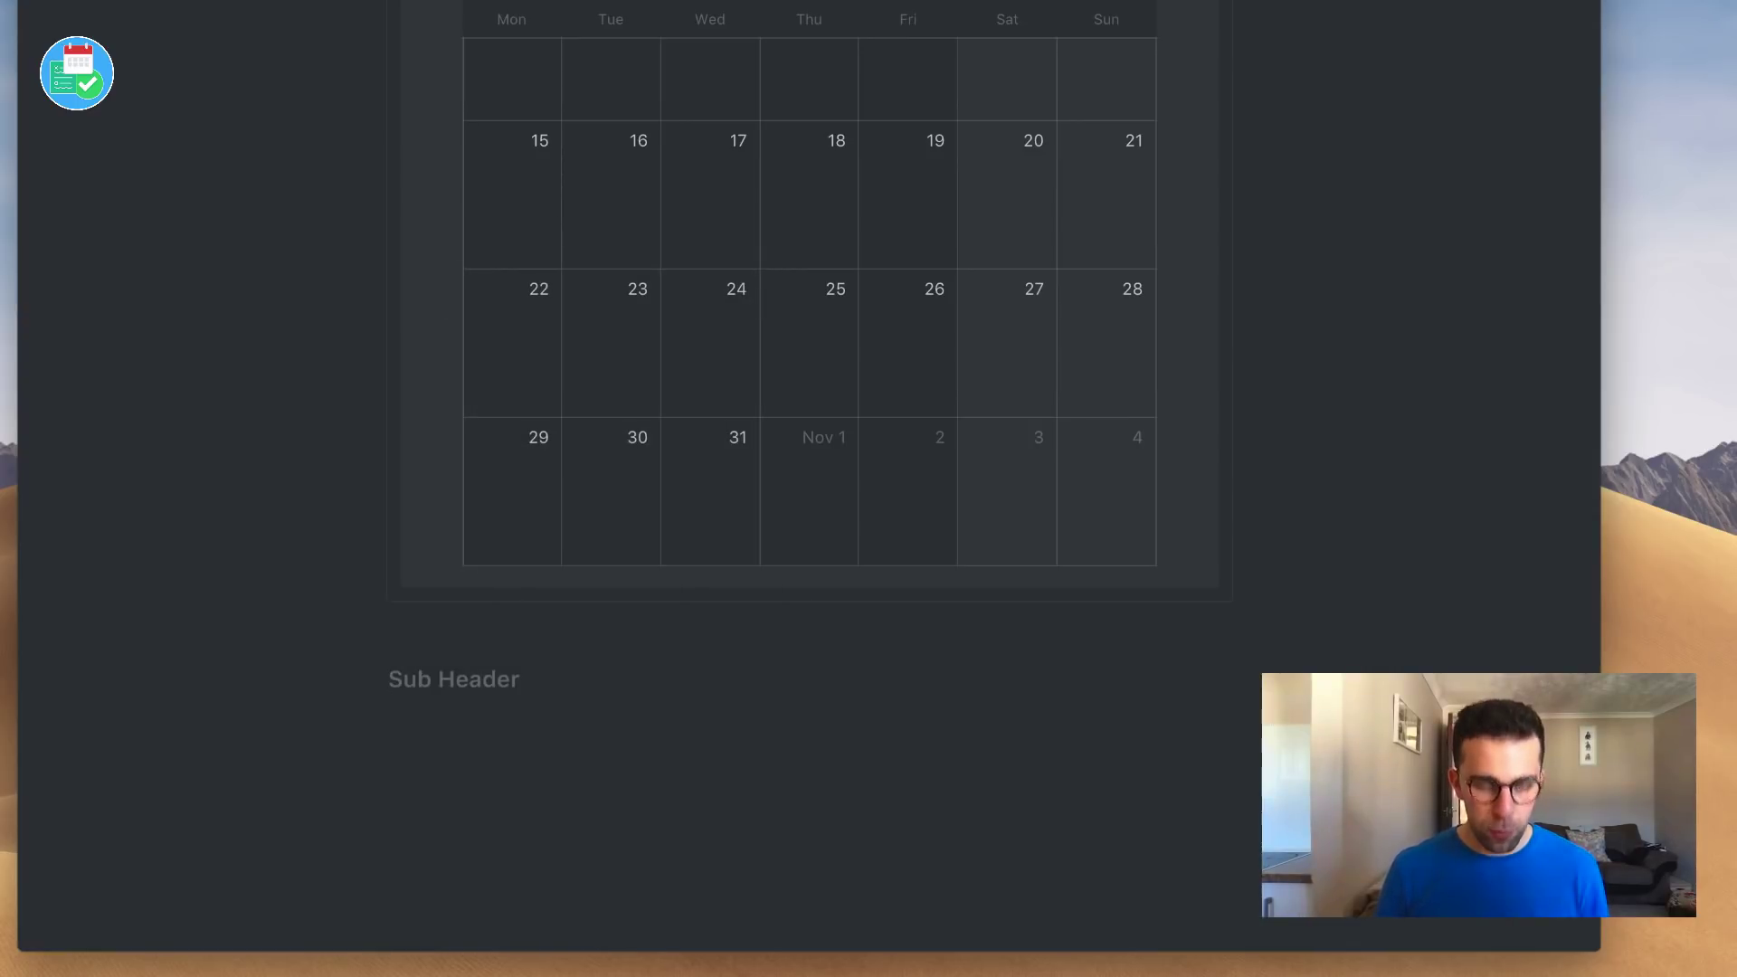
type("This is tod")
key("BackSpace")
type("today!")
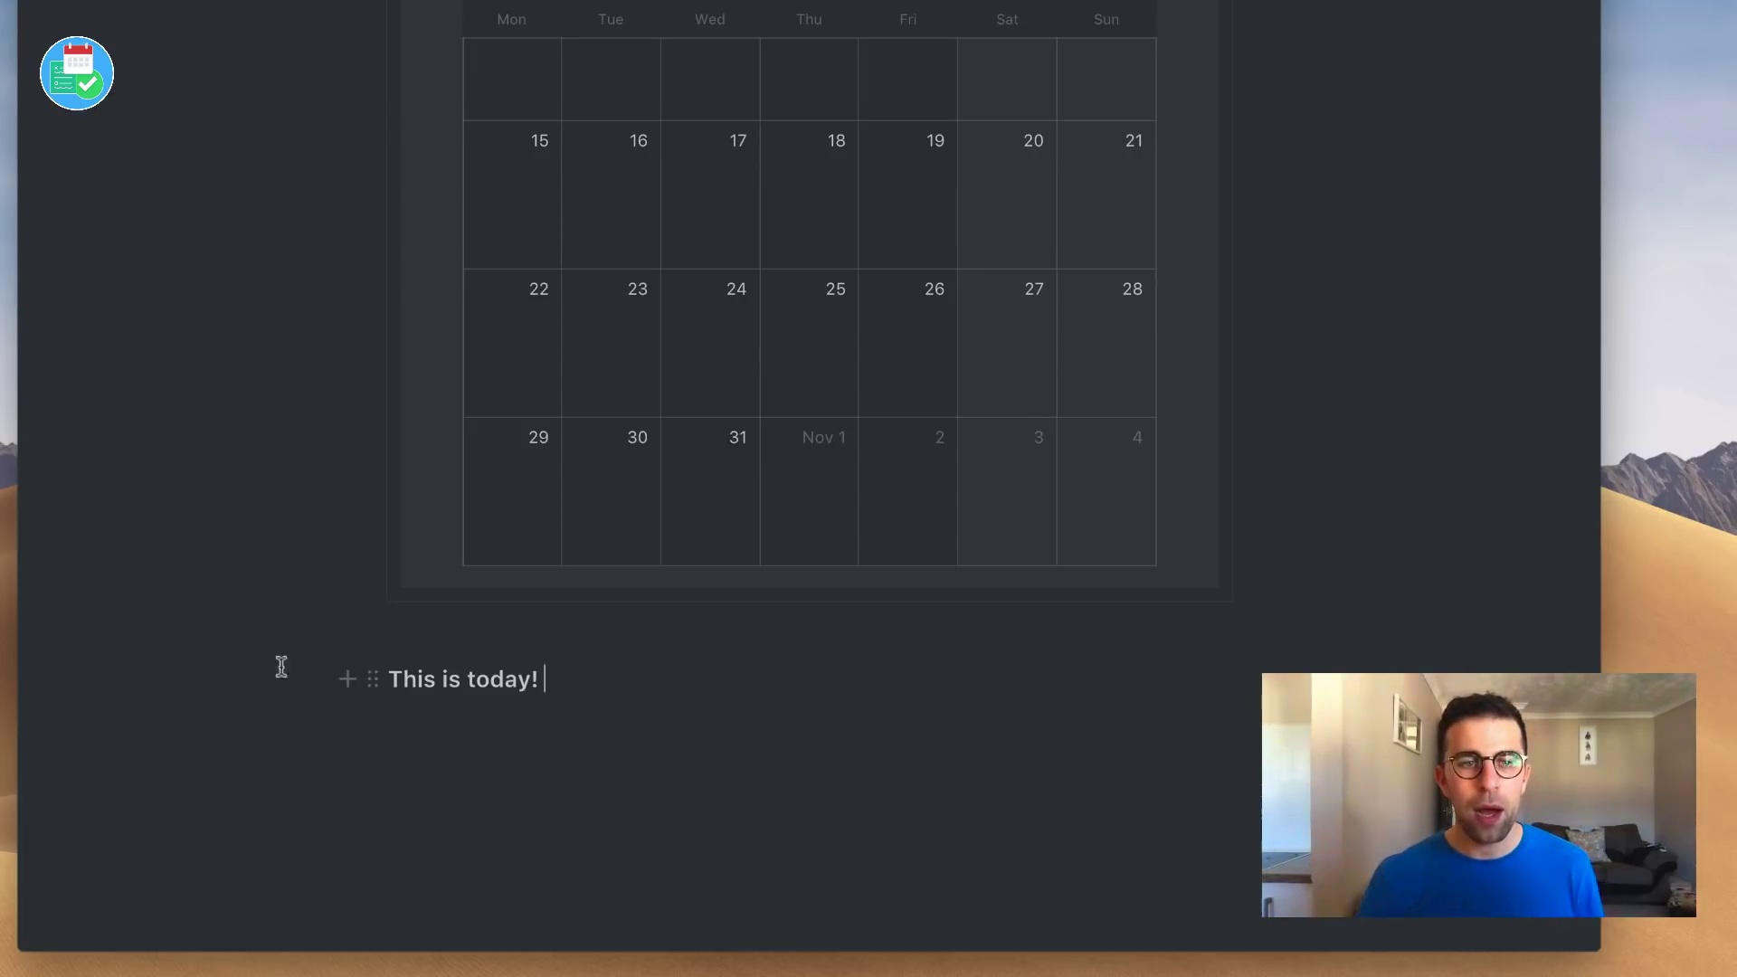
left_click_drag(373, 683, 418, 584)
scroll(572, 525, "up", 10)
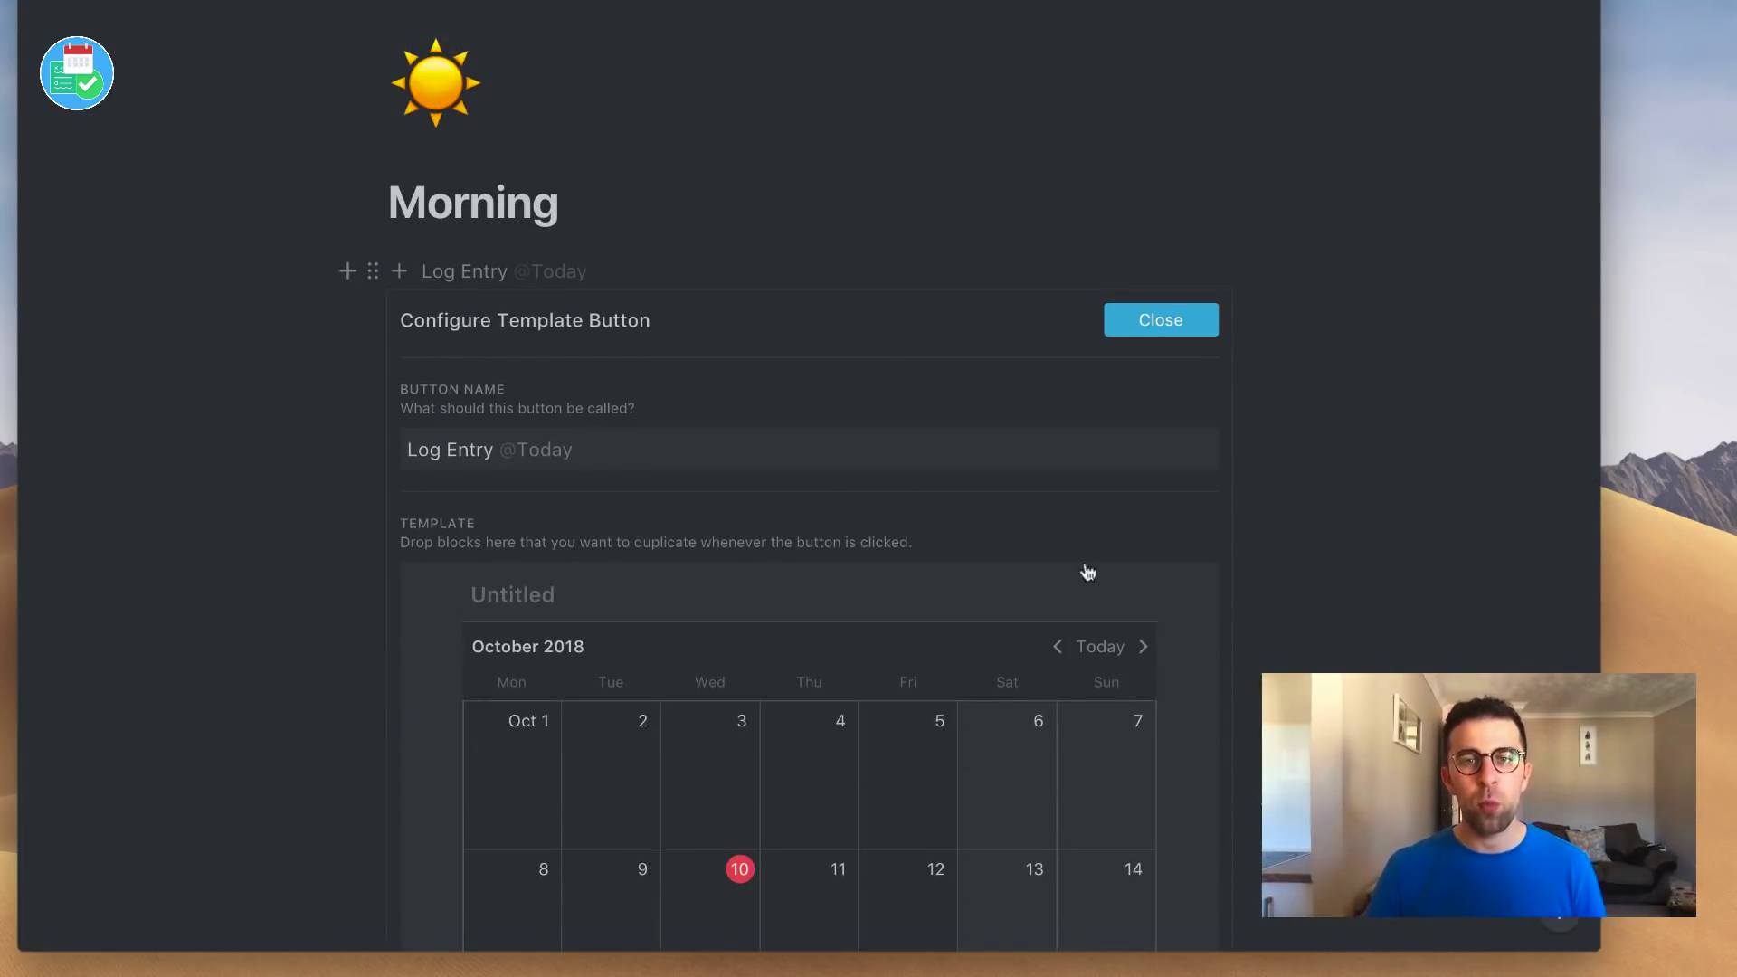
scroll(1069, 592, "down", 3)
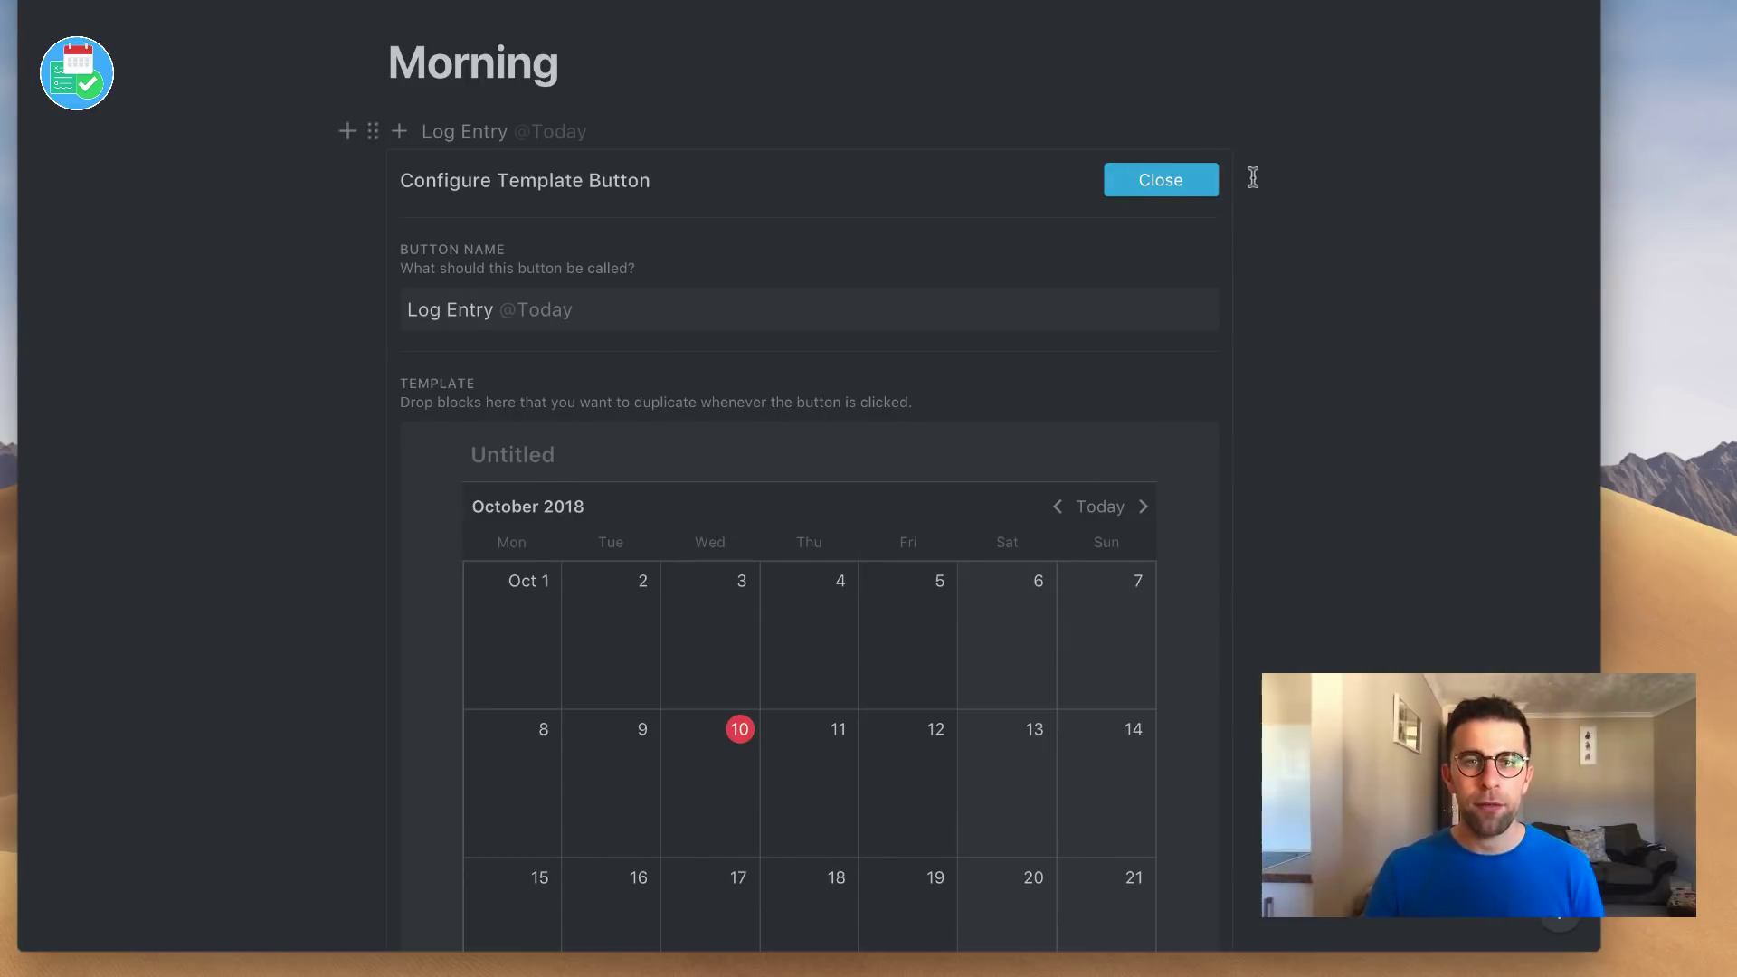
Step: Close the button settings and run Log Entry to test the new template
left_click(1161, 180)
left_click(496, 272)
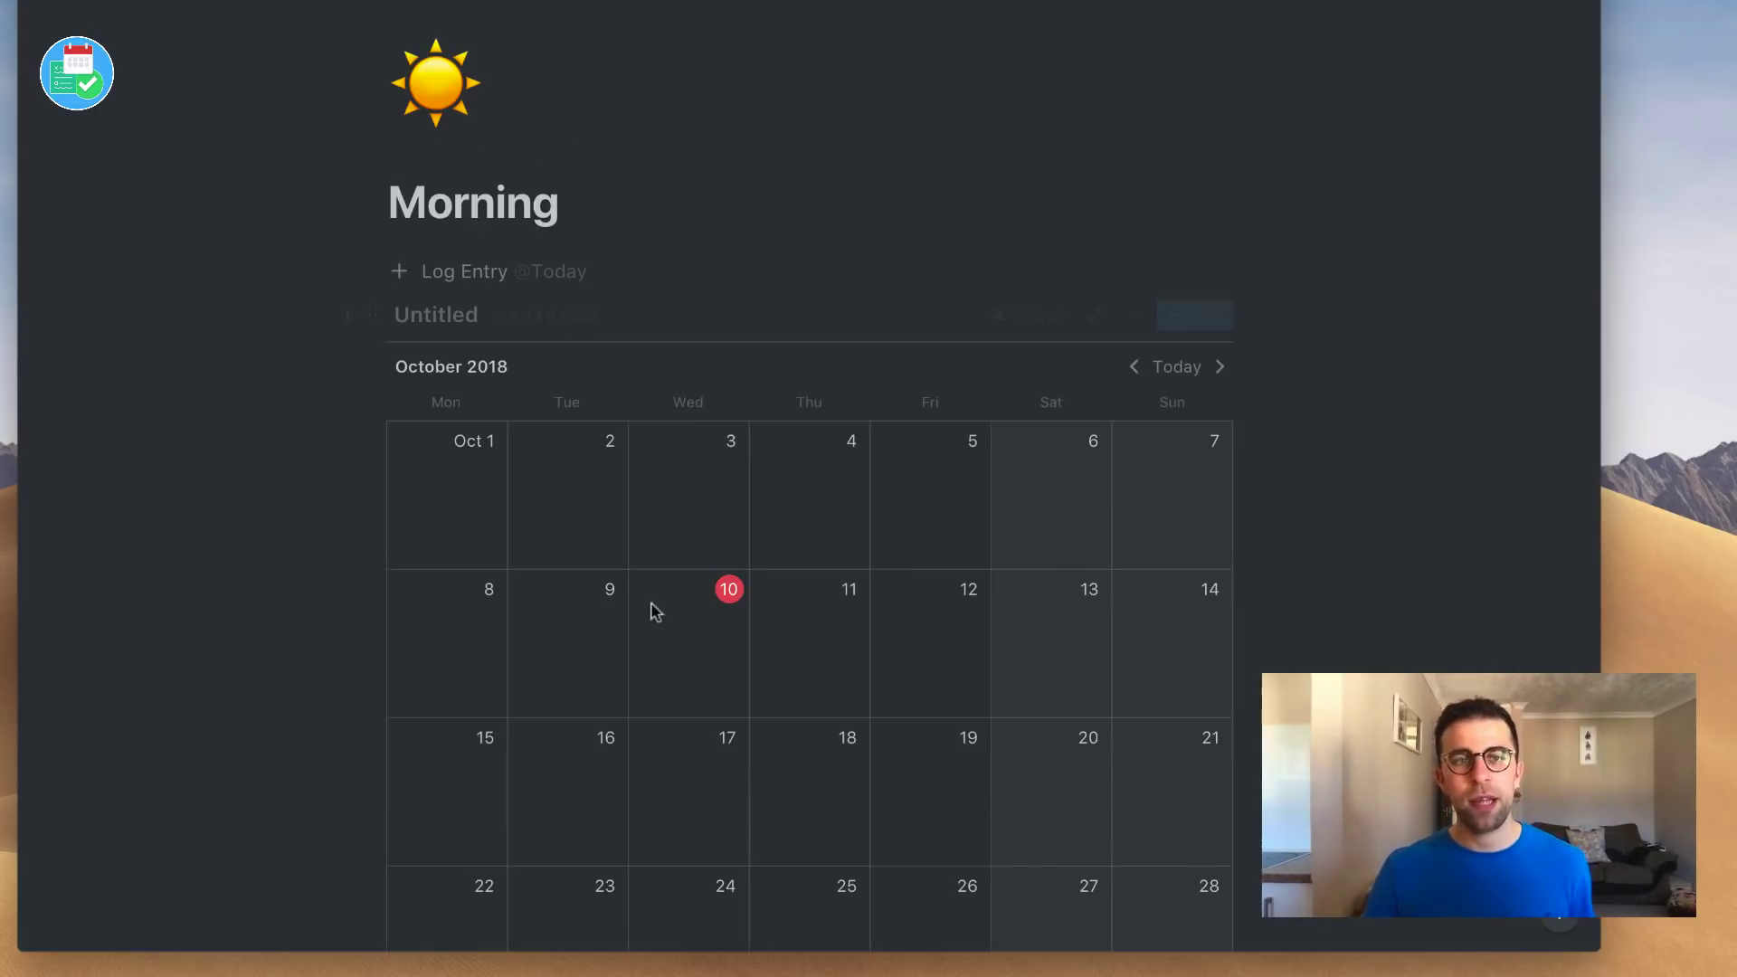
scroll(664, 653, "down", 7)
scroll(664, 653, "up", 7)
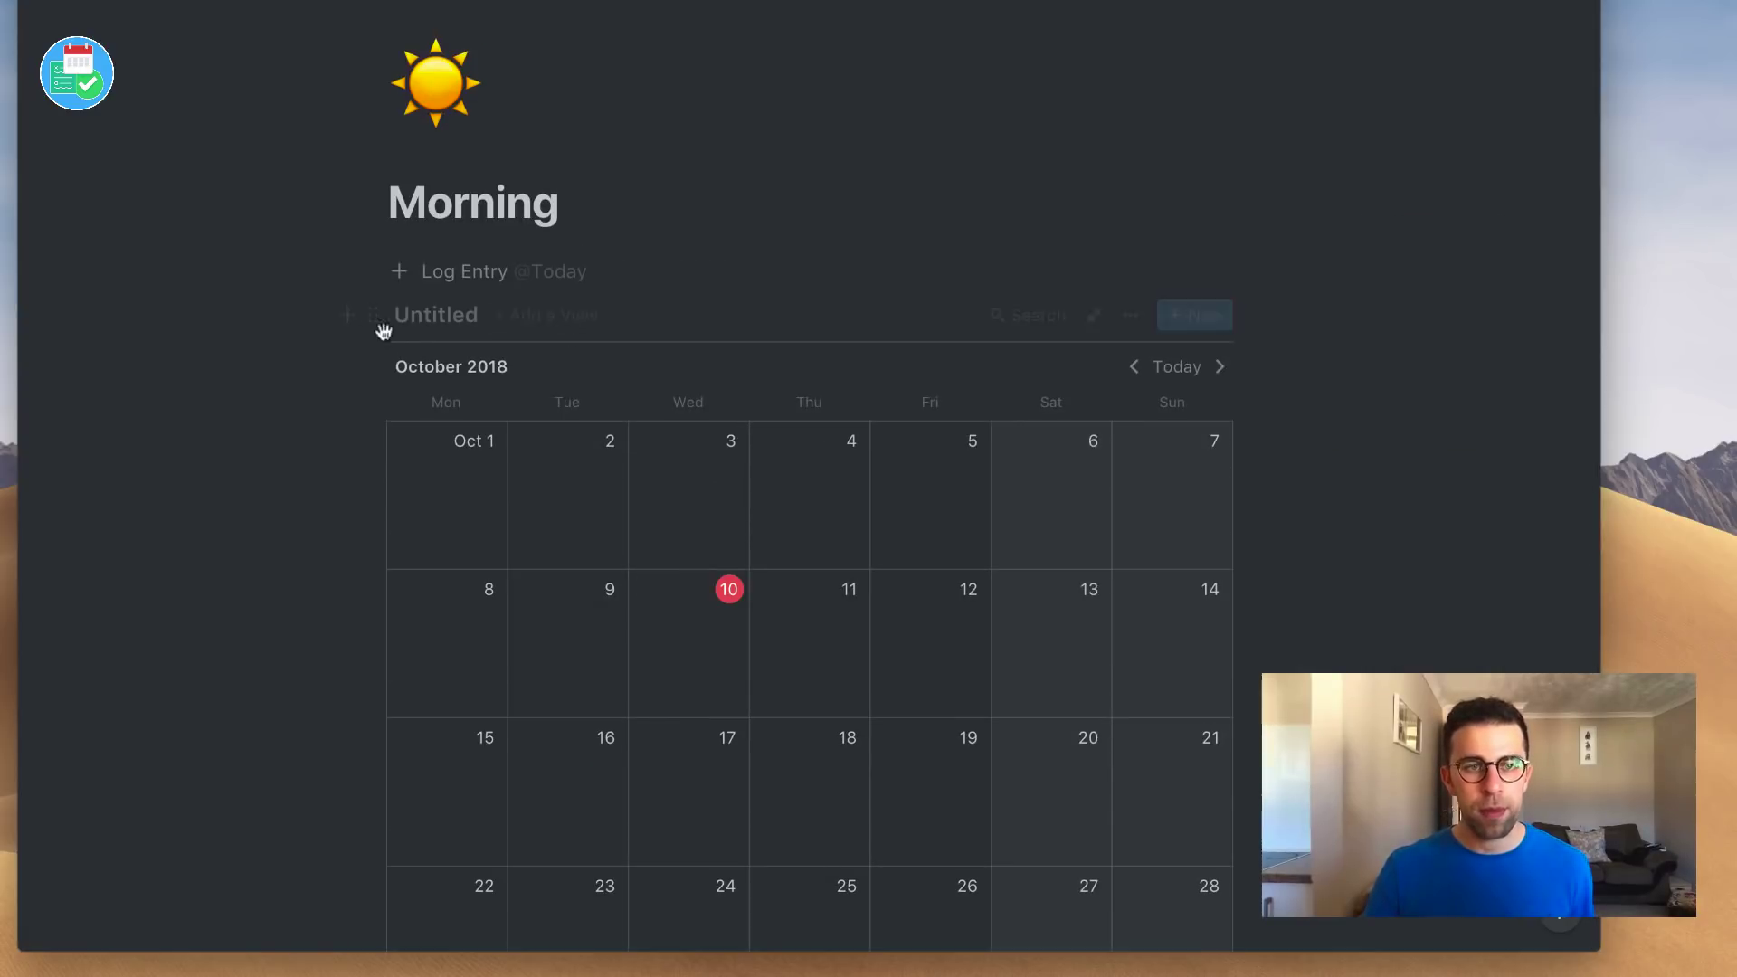
Step: Delete the generated October 2018 calendar and button, leaving one empty block on Morning
left_click_drag(366, 274, 518, 621)
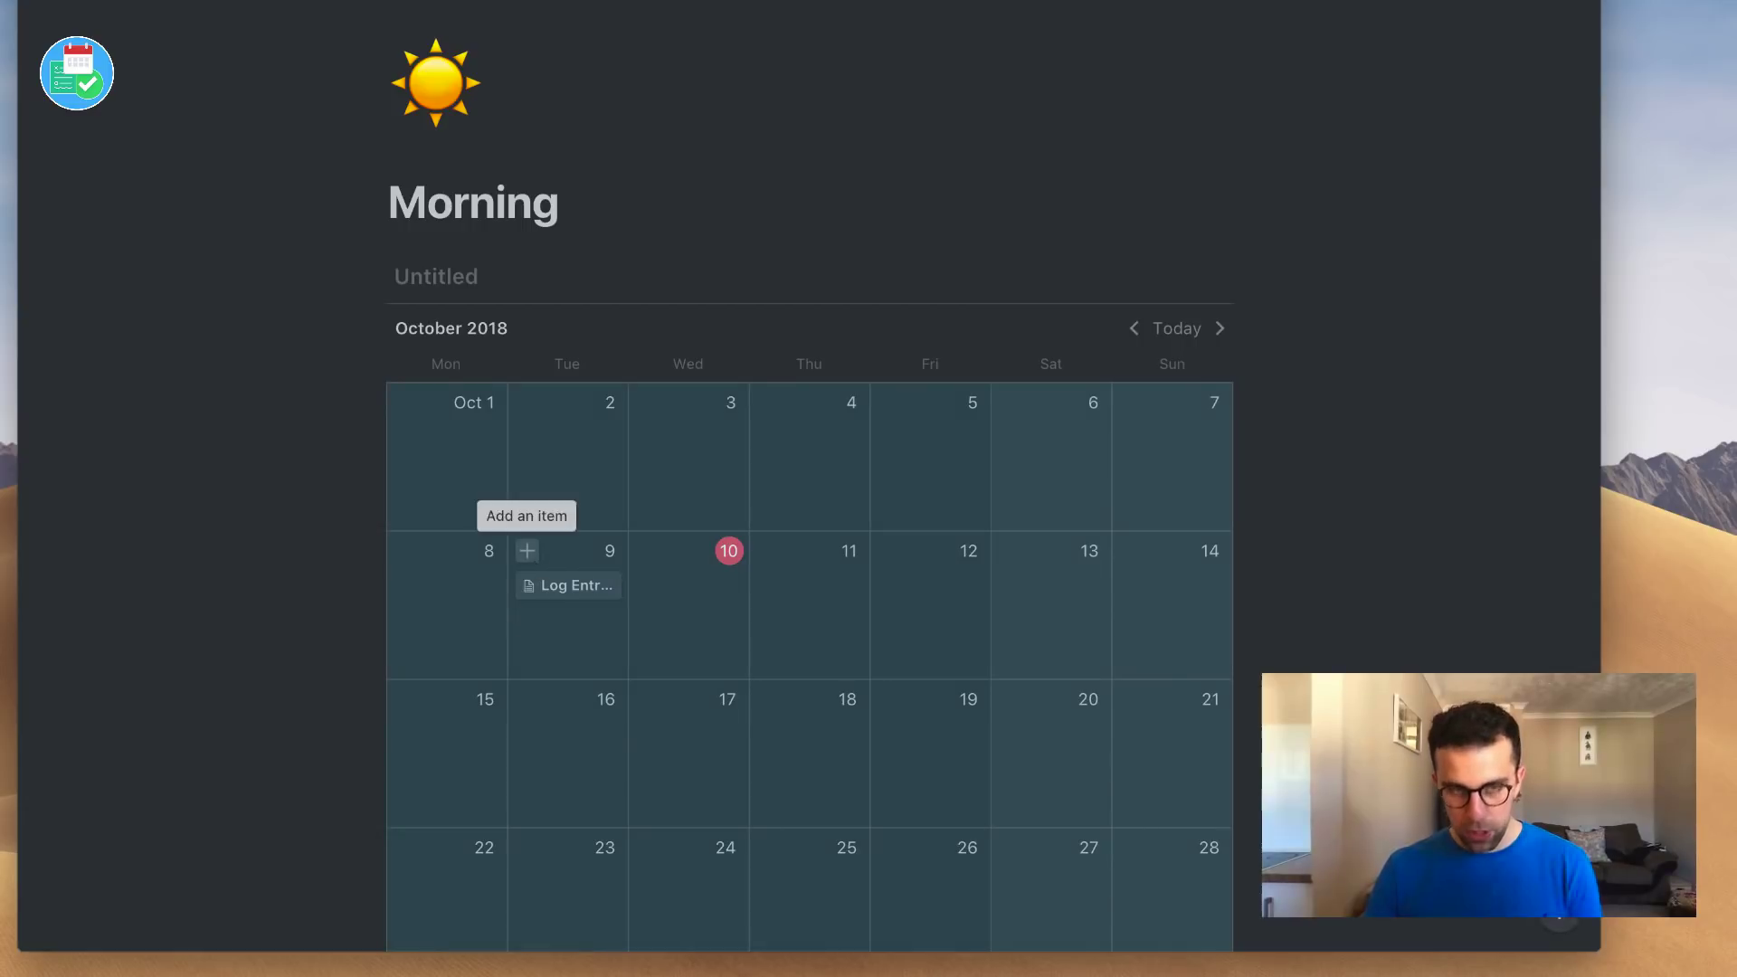
key("BackSpace")
key("Return")
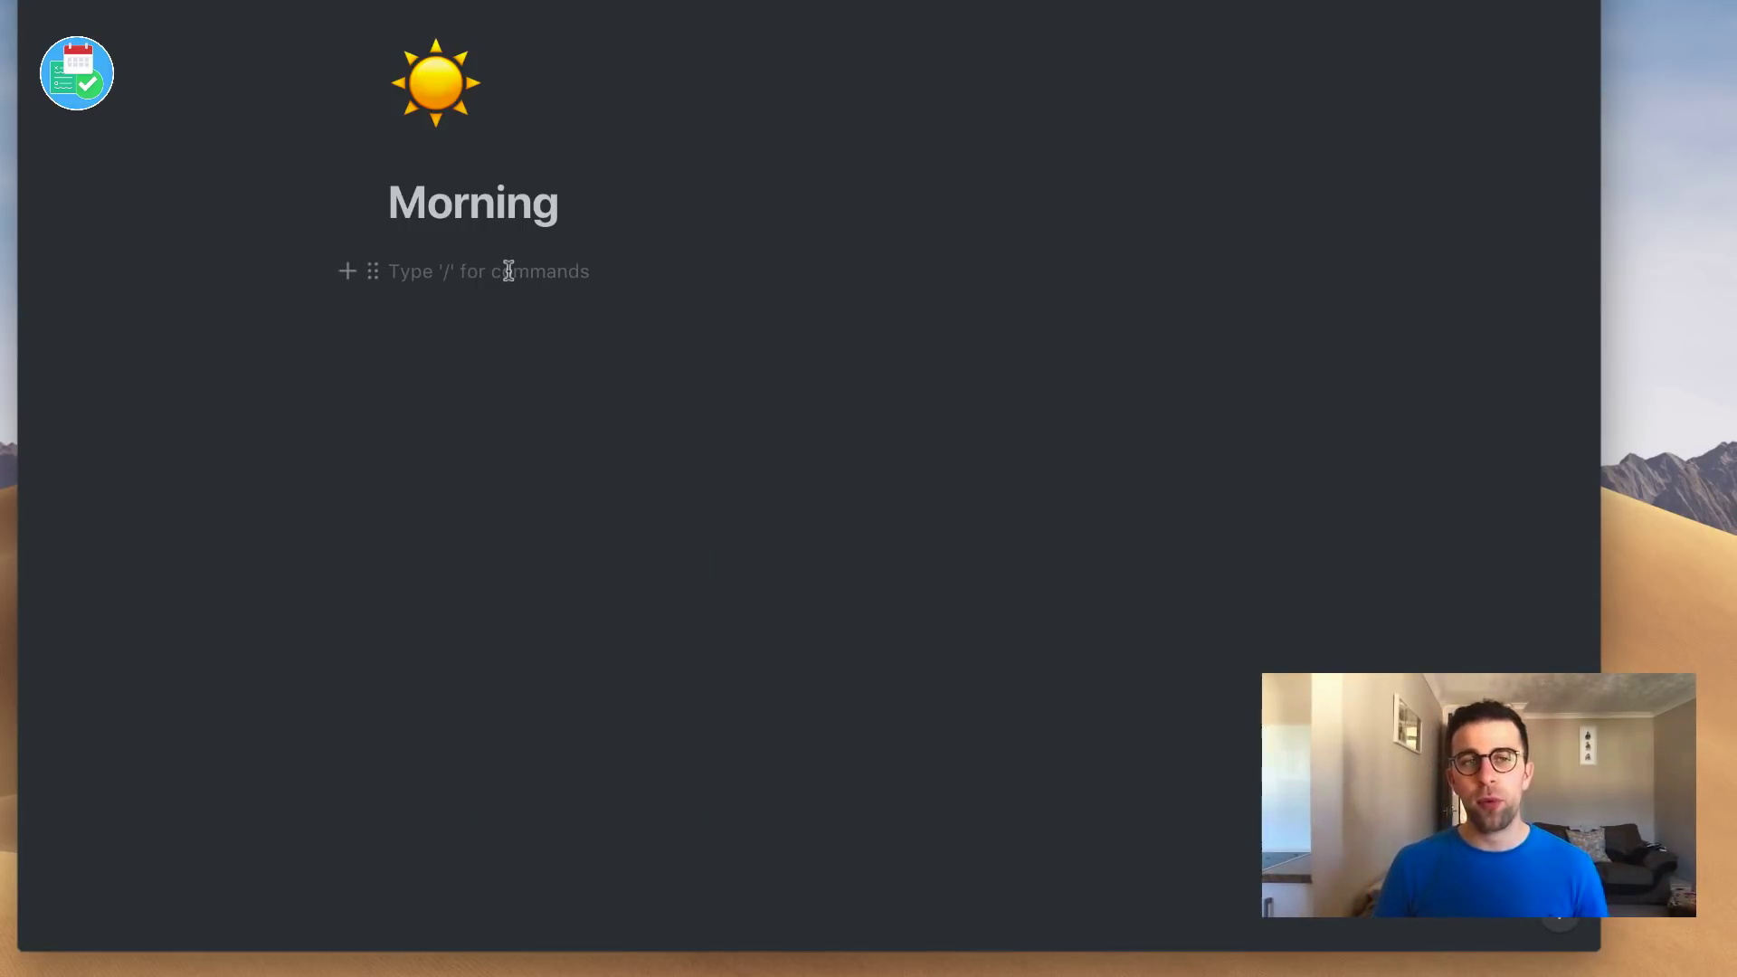
Step: Insert a template button named 'Morning Log #' and drag the Untitled page out of its template
type("/temp")
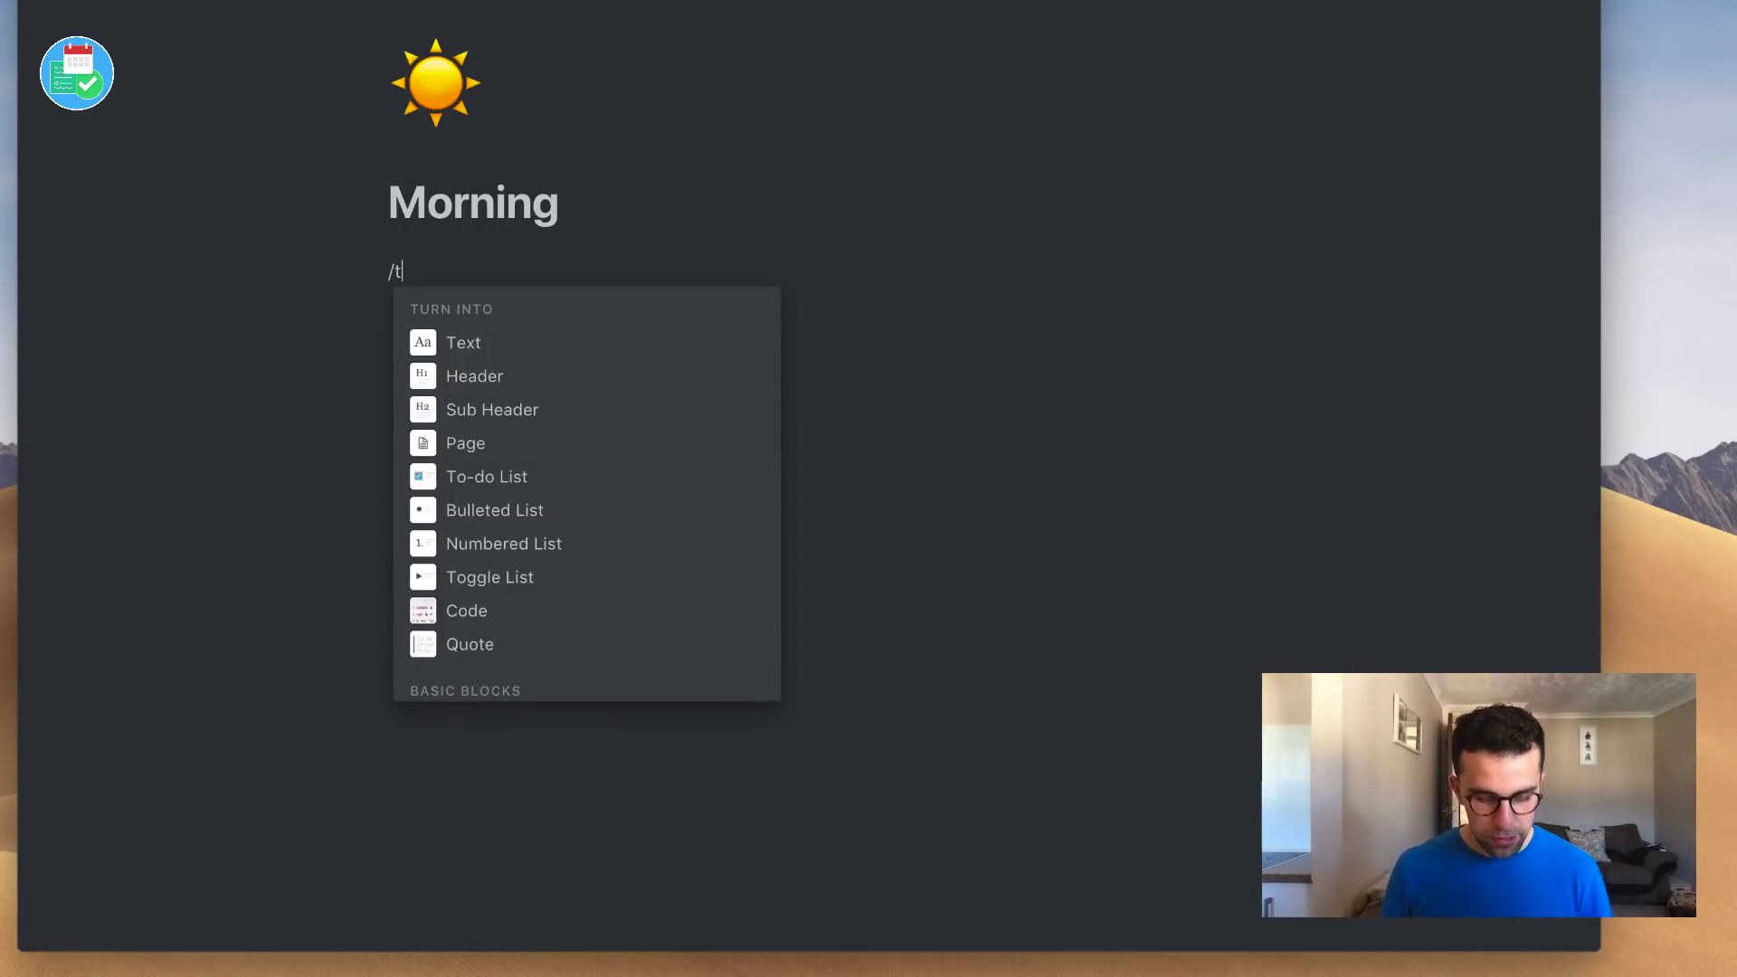
key("Return")
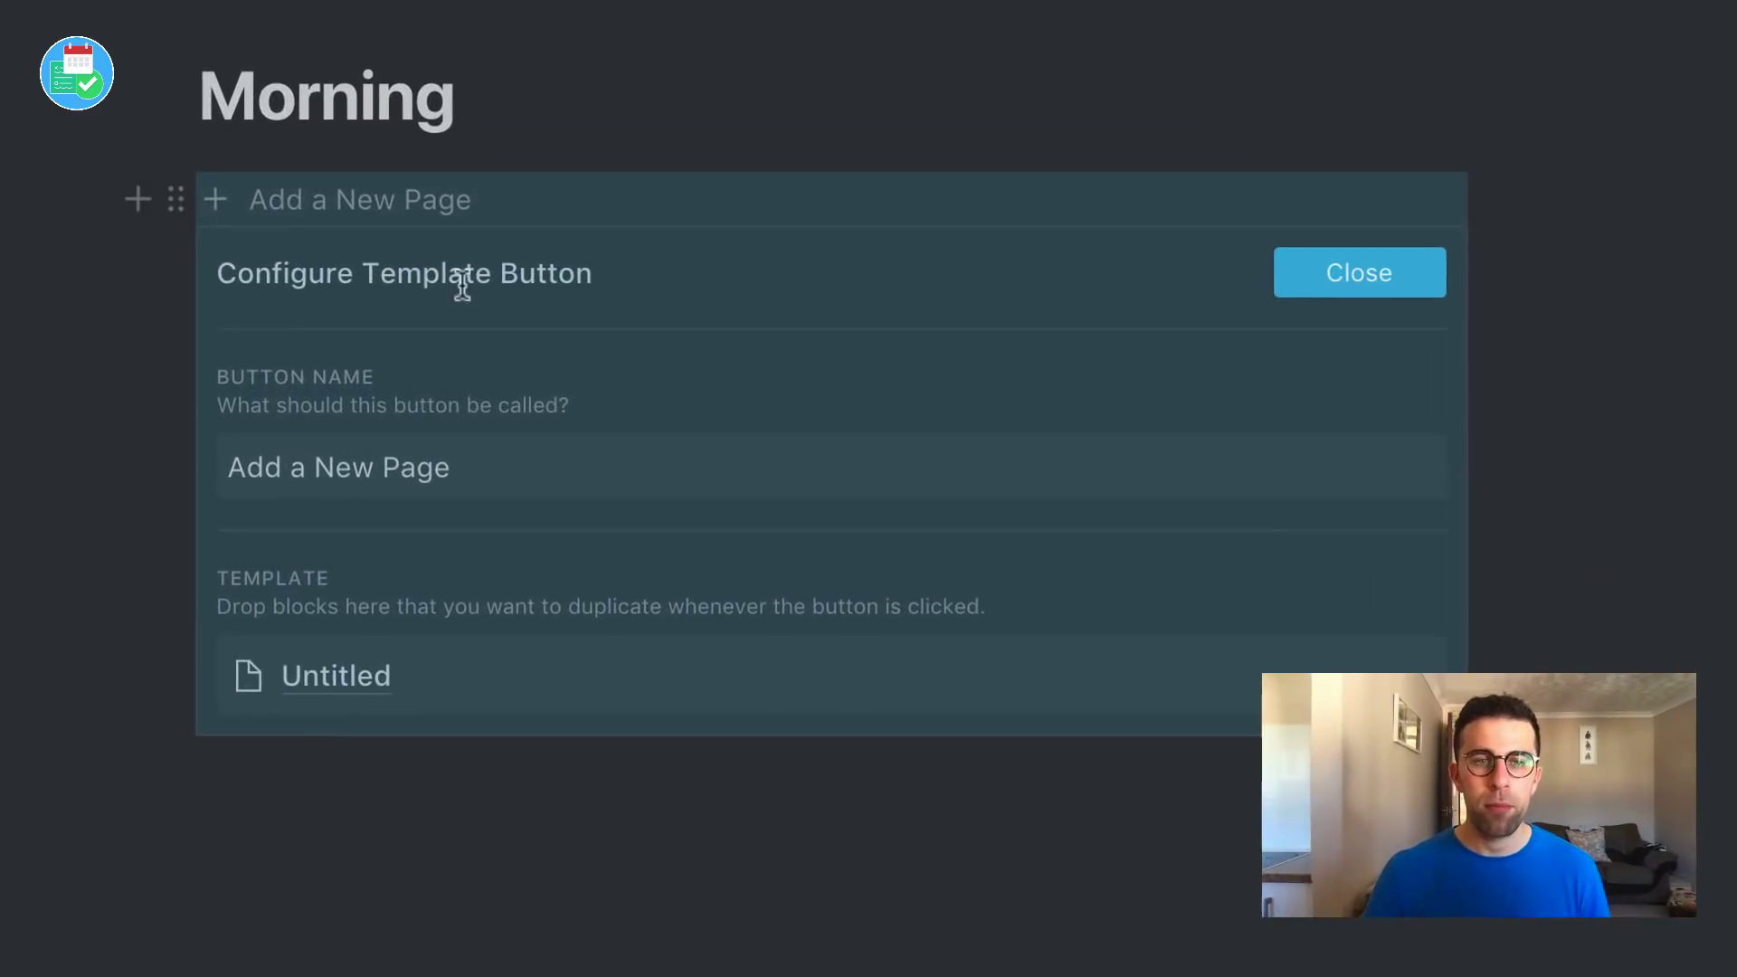
left_click(552, 440)
key("ctrl+a")
type("Mornn")
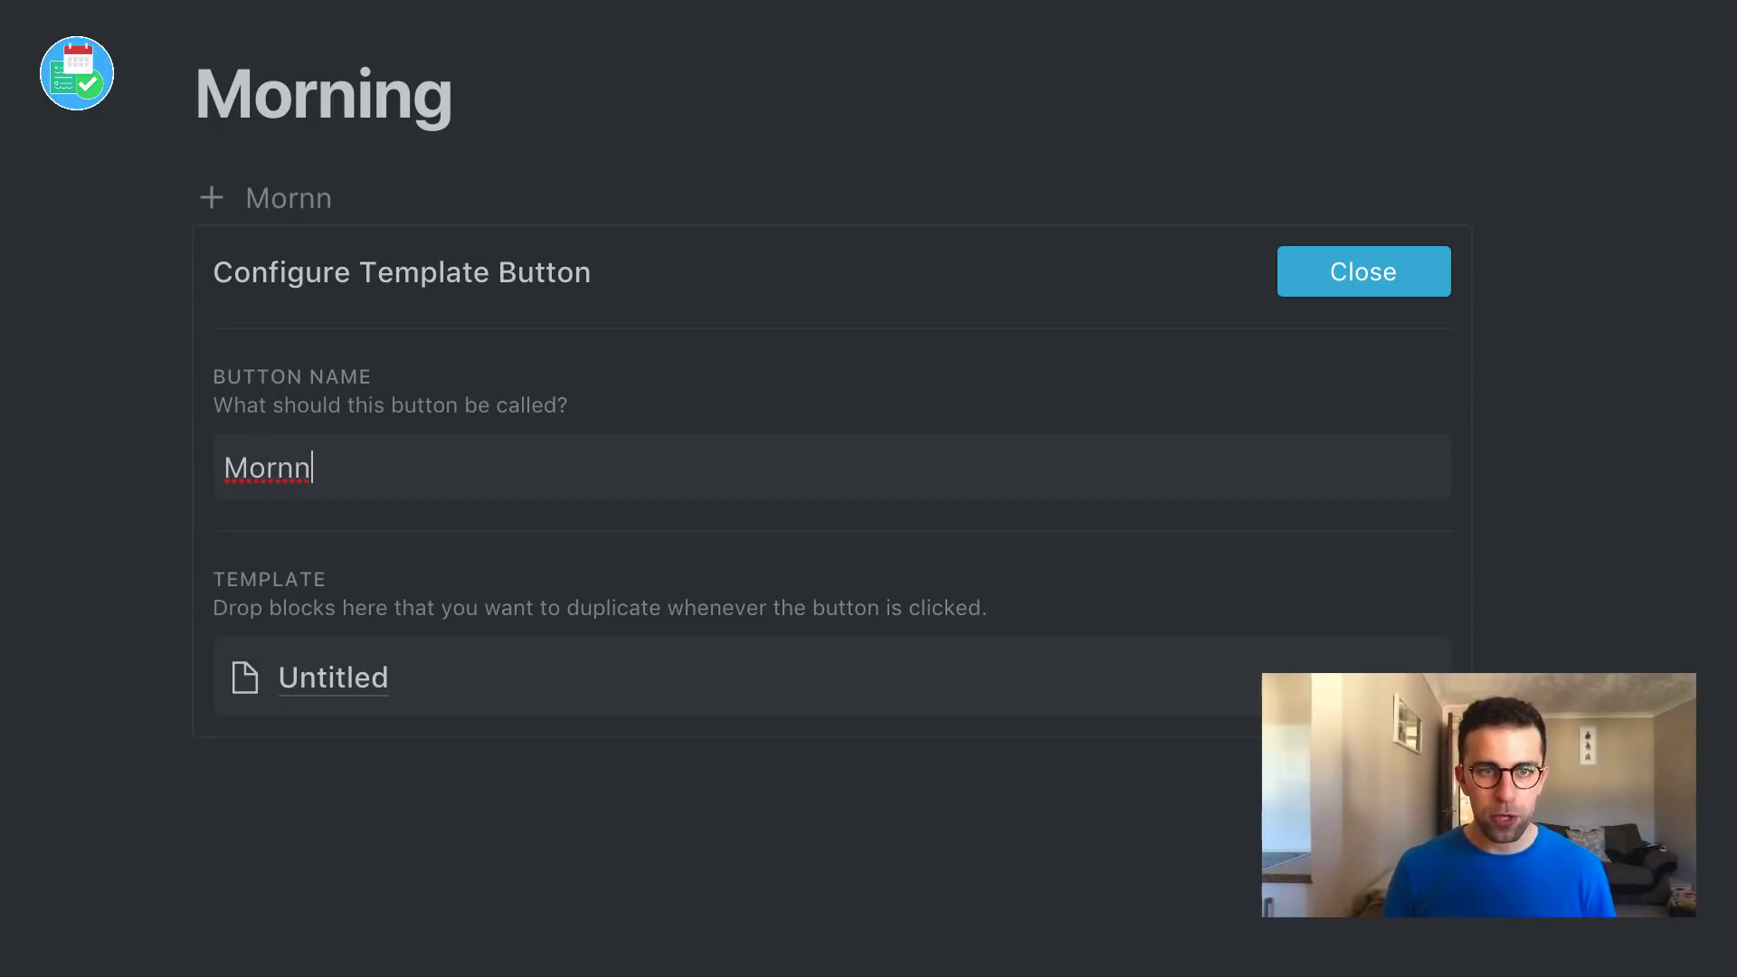
key("BackSpace")
type("ing Log ")
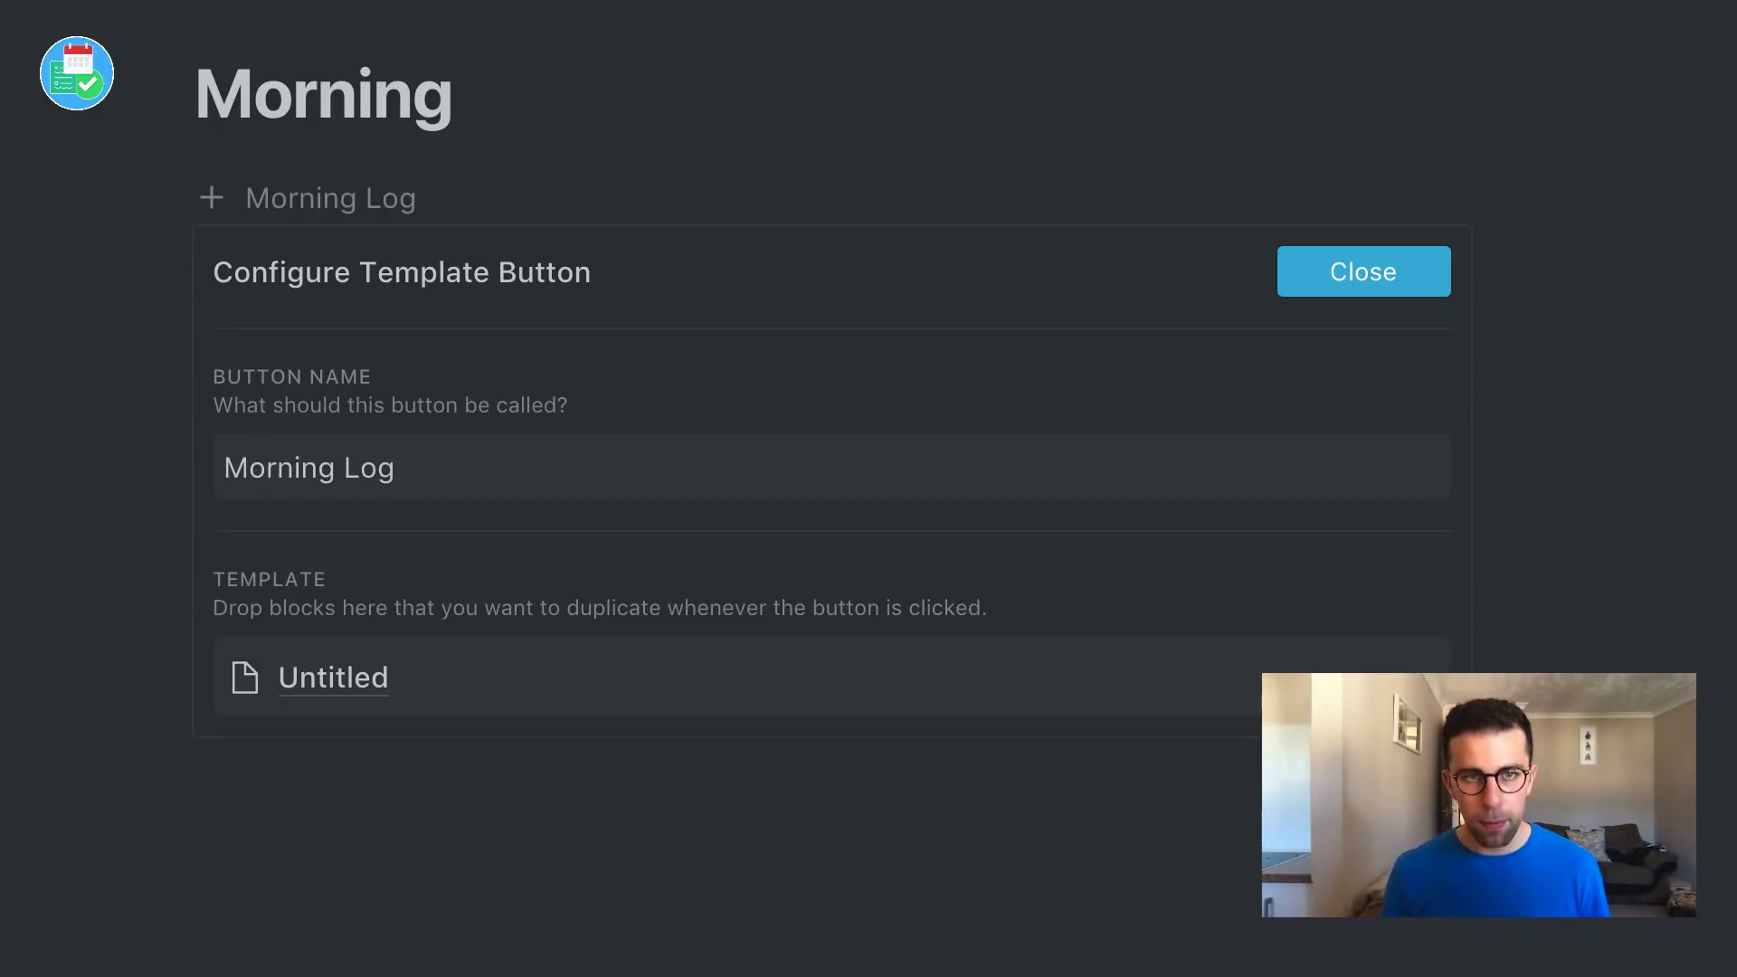
type("#")
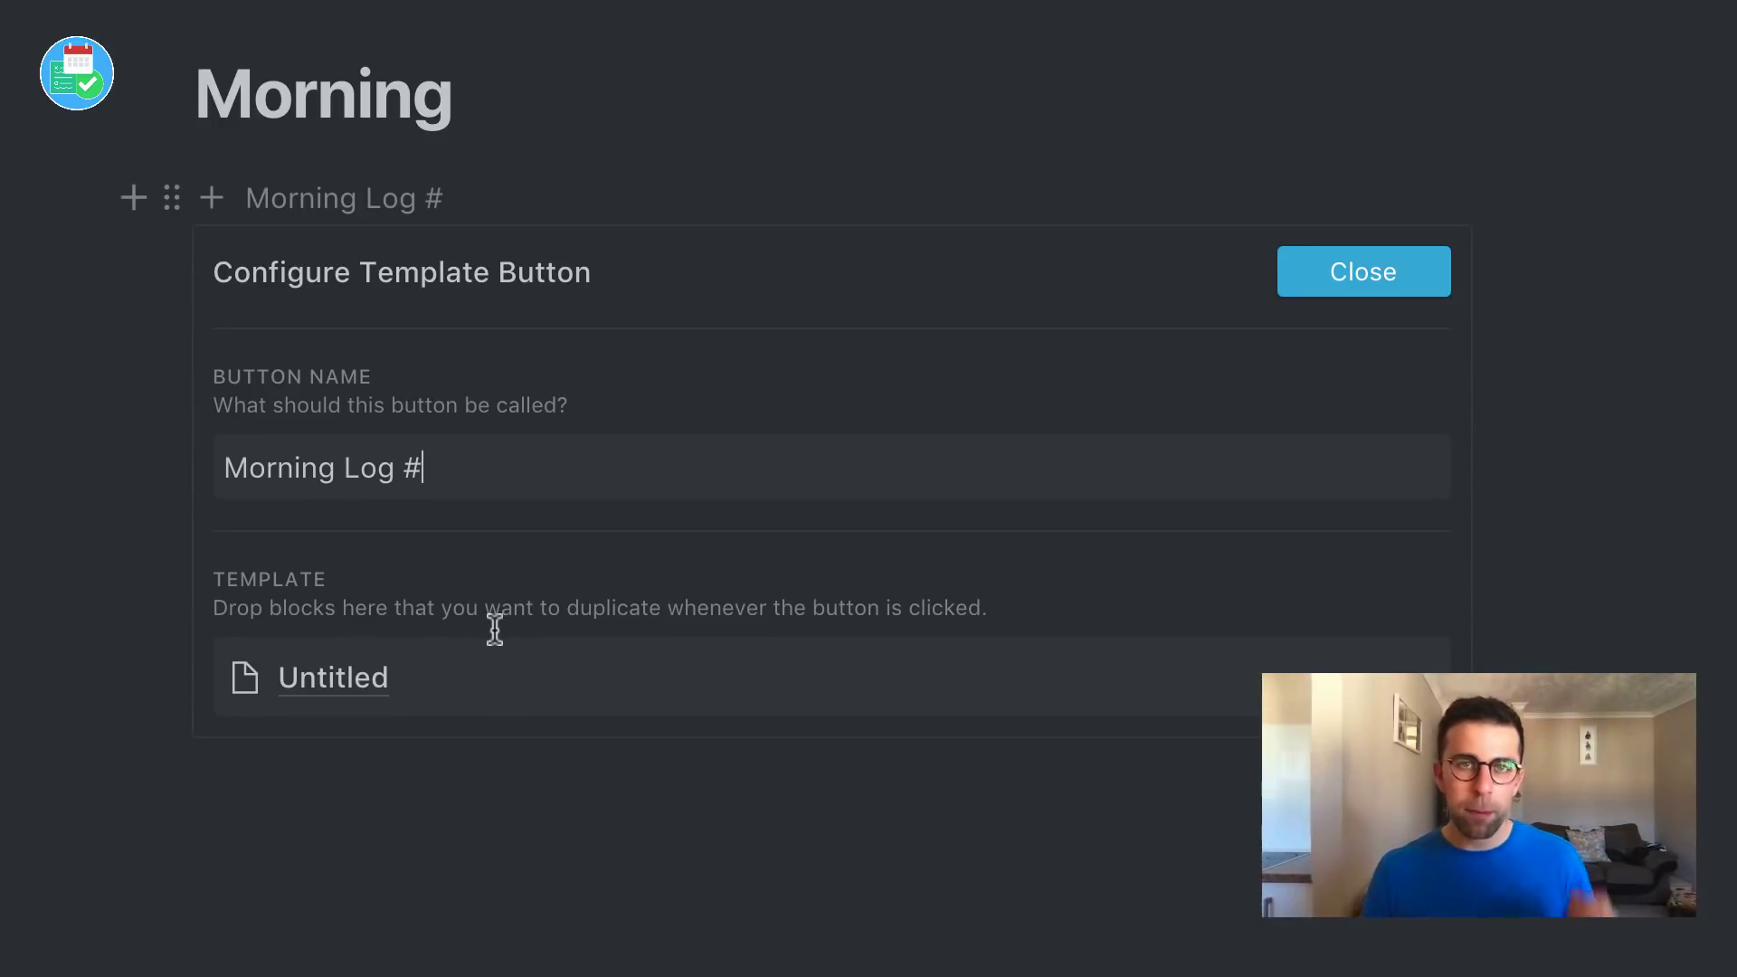
mouse_move(407, 679)
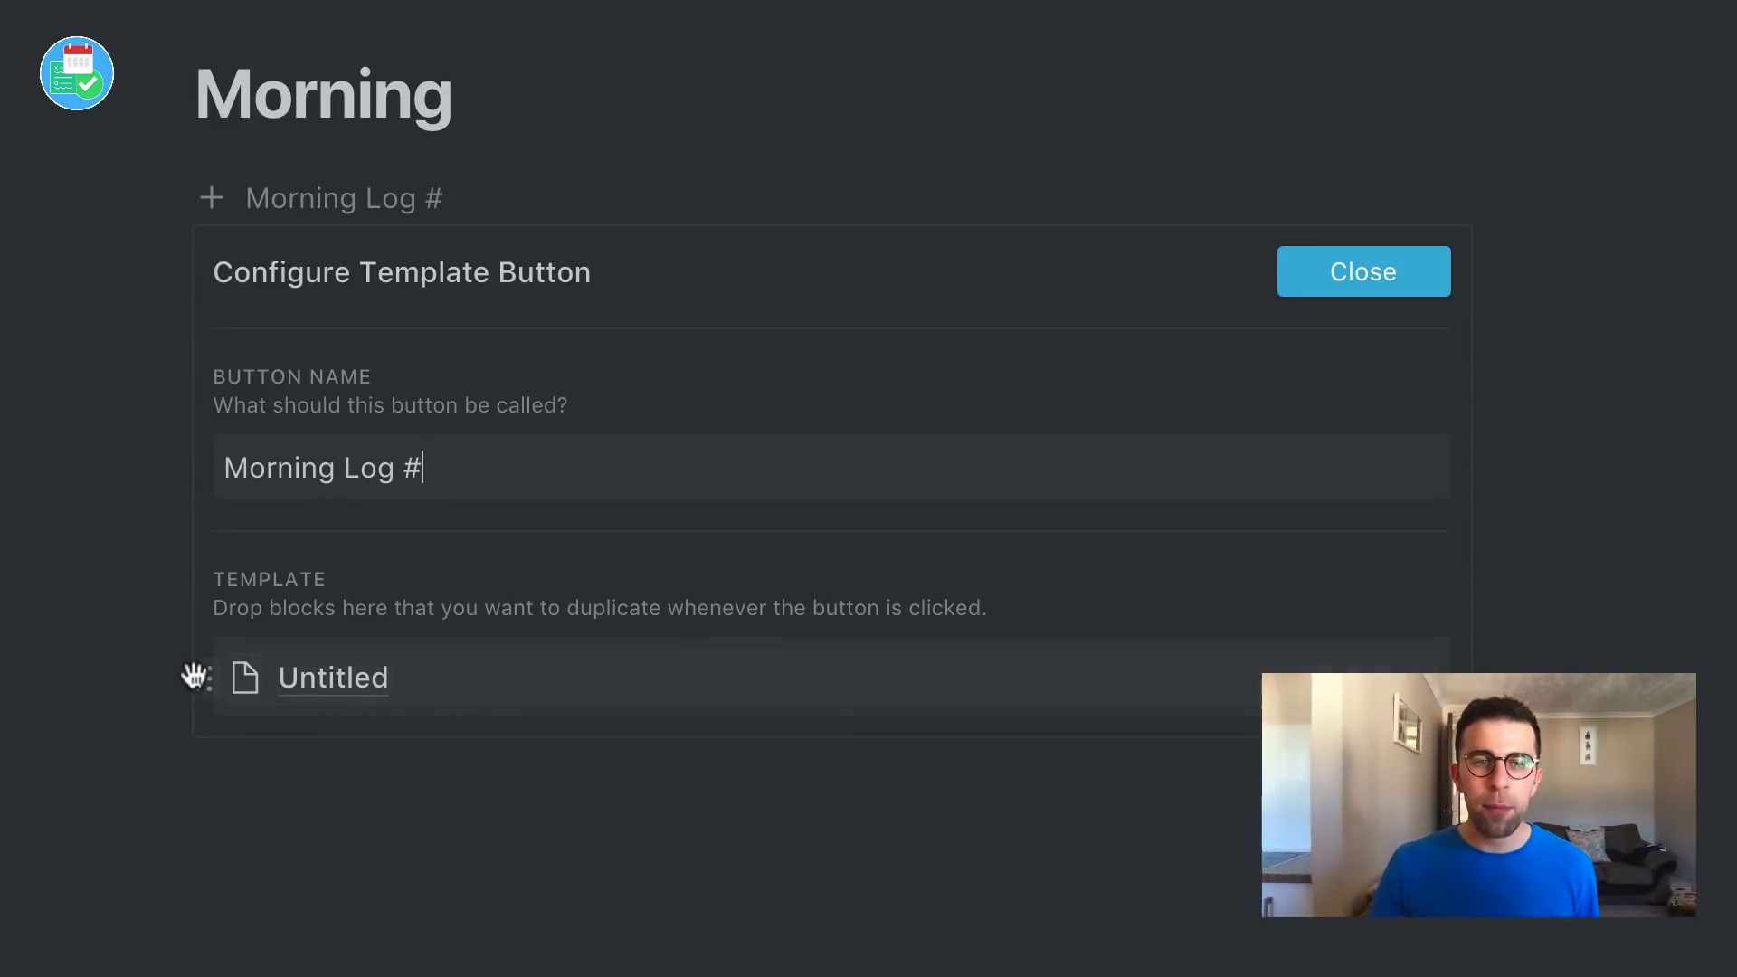
left_click_drag(195, 677, 45, 506)
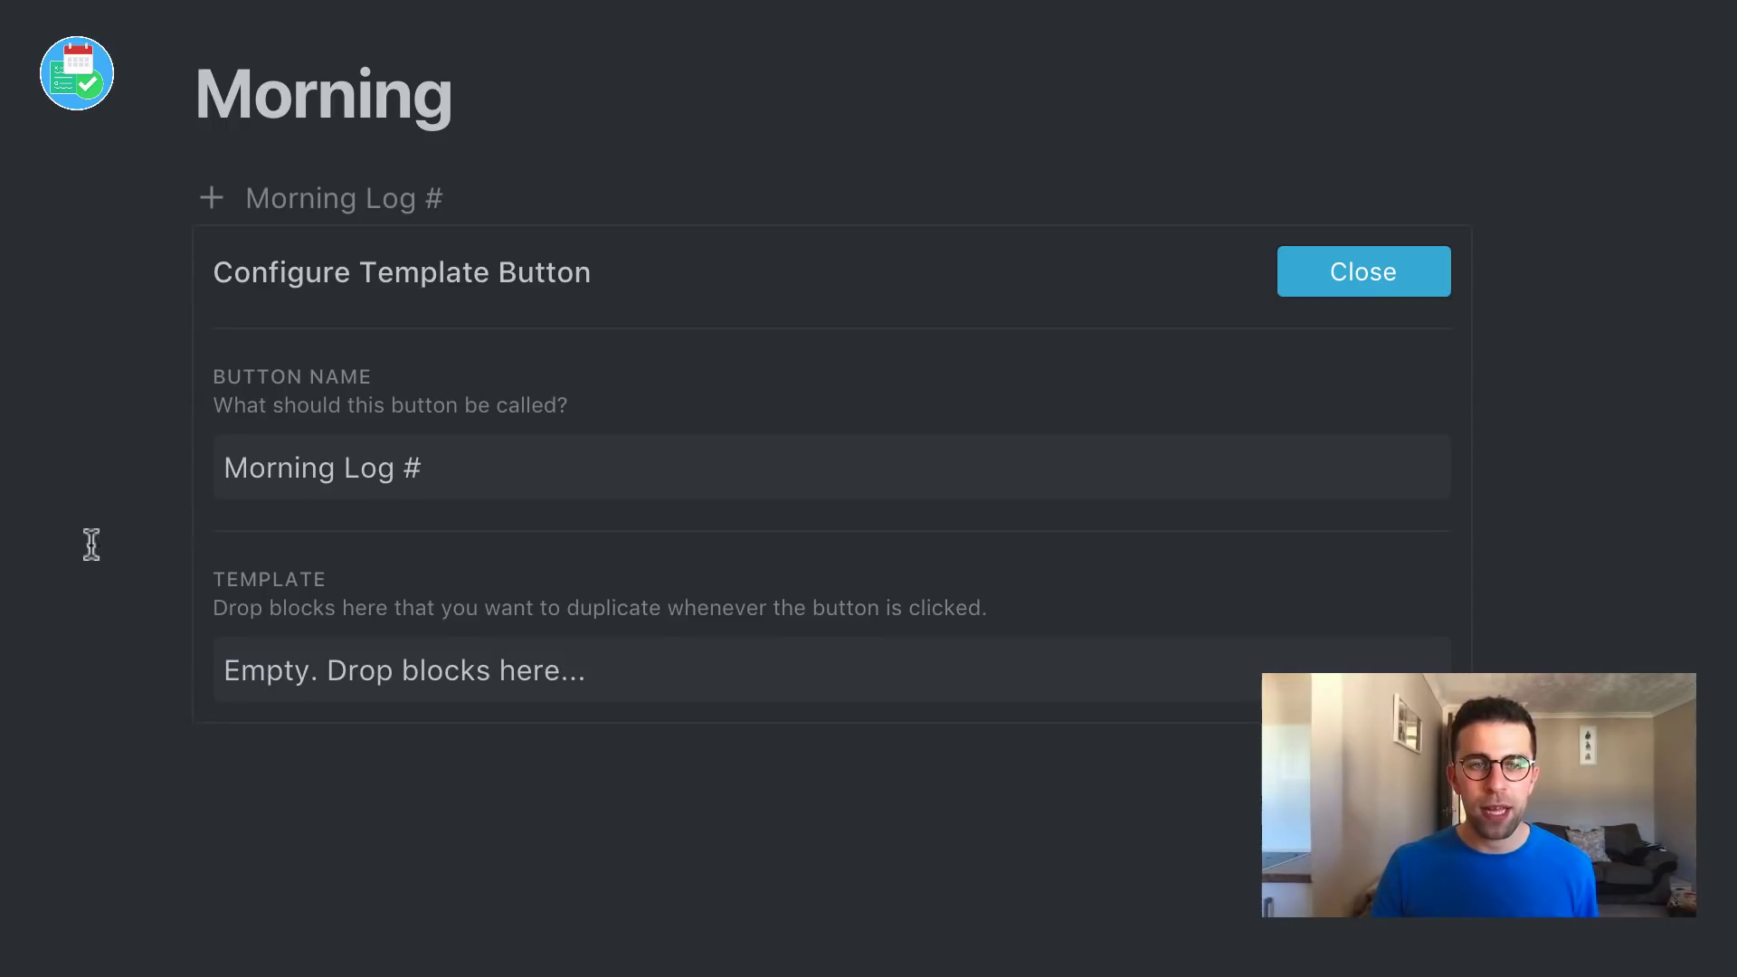
Step: Add a 'Morning Log #' sub-page below the template button and open it with an empty body
left_click(399, 863)
type("/a")
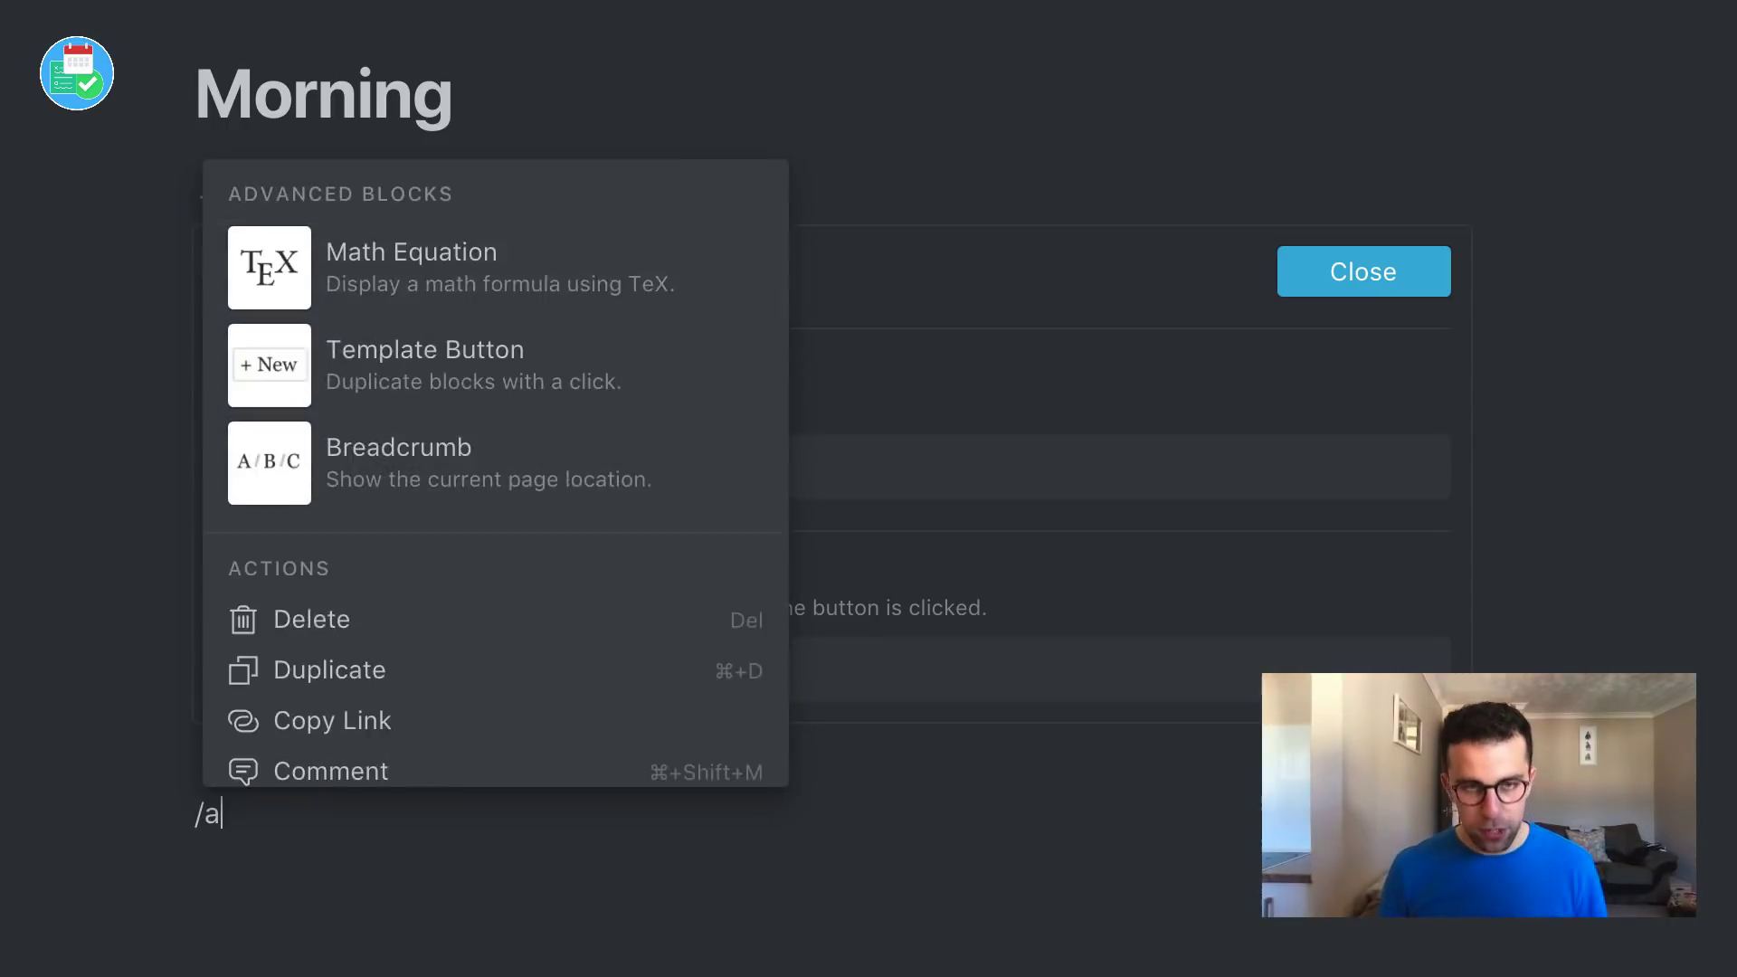
key("BackSpace")
type("pa")
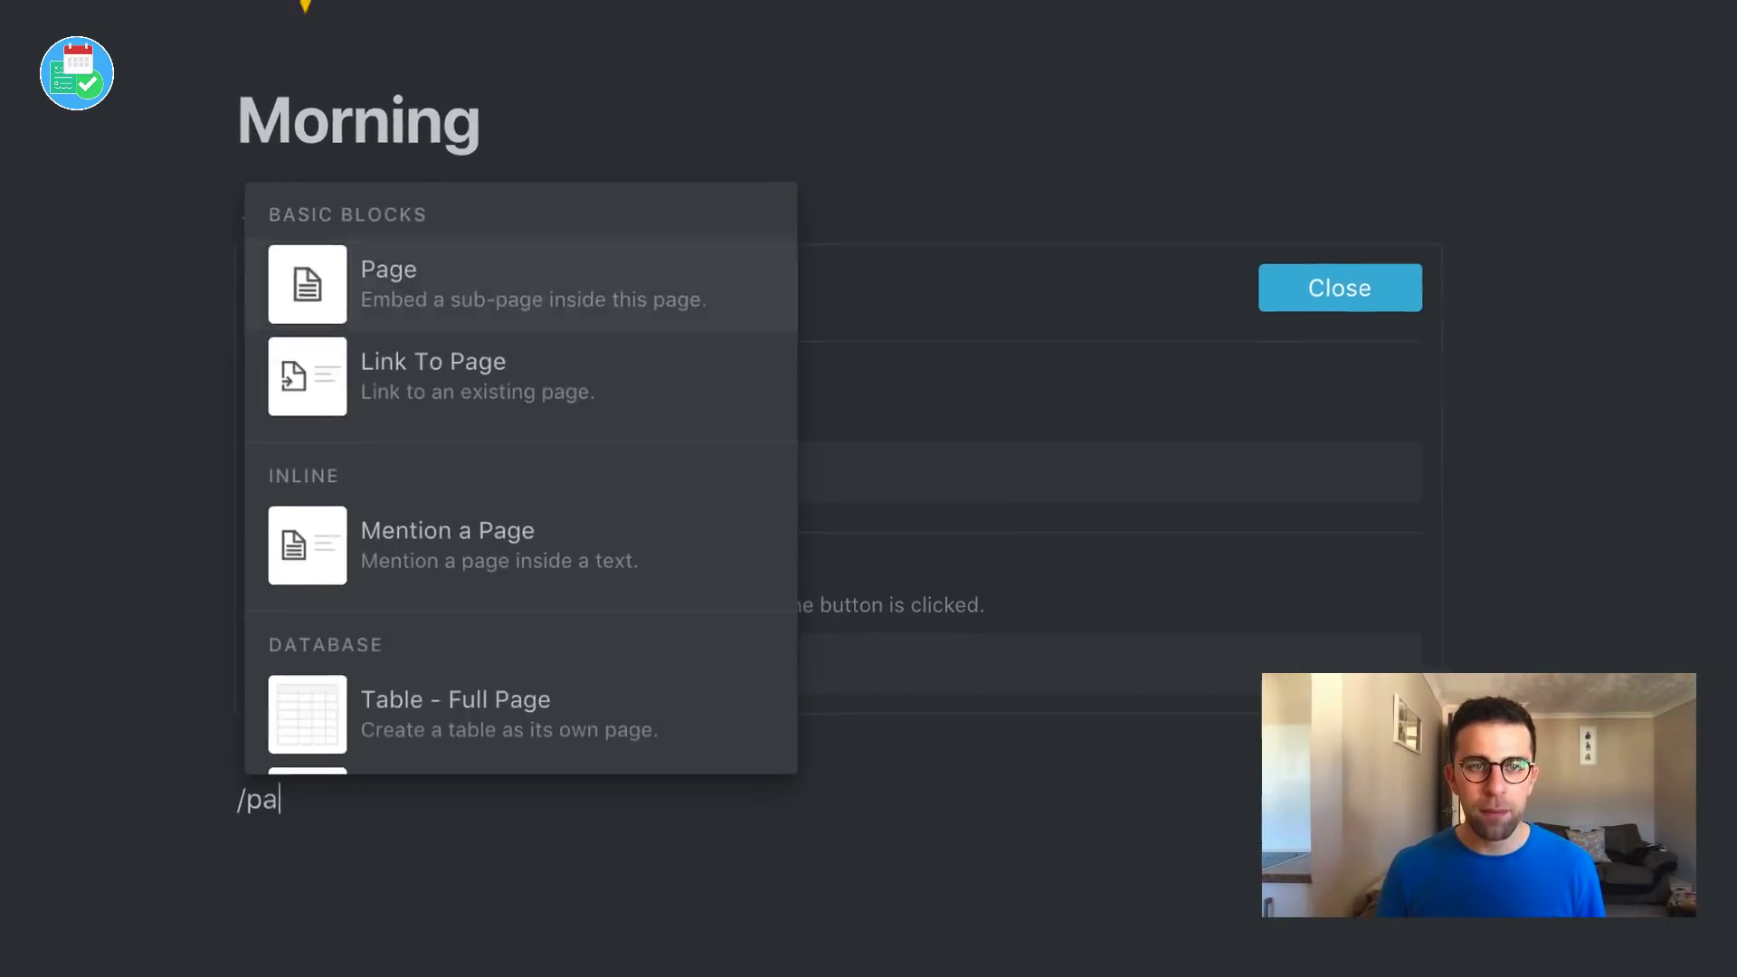
key("Return")
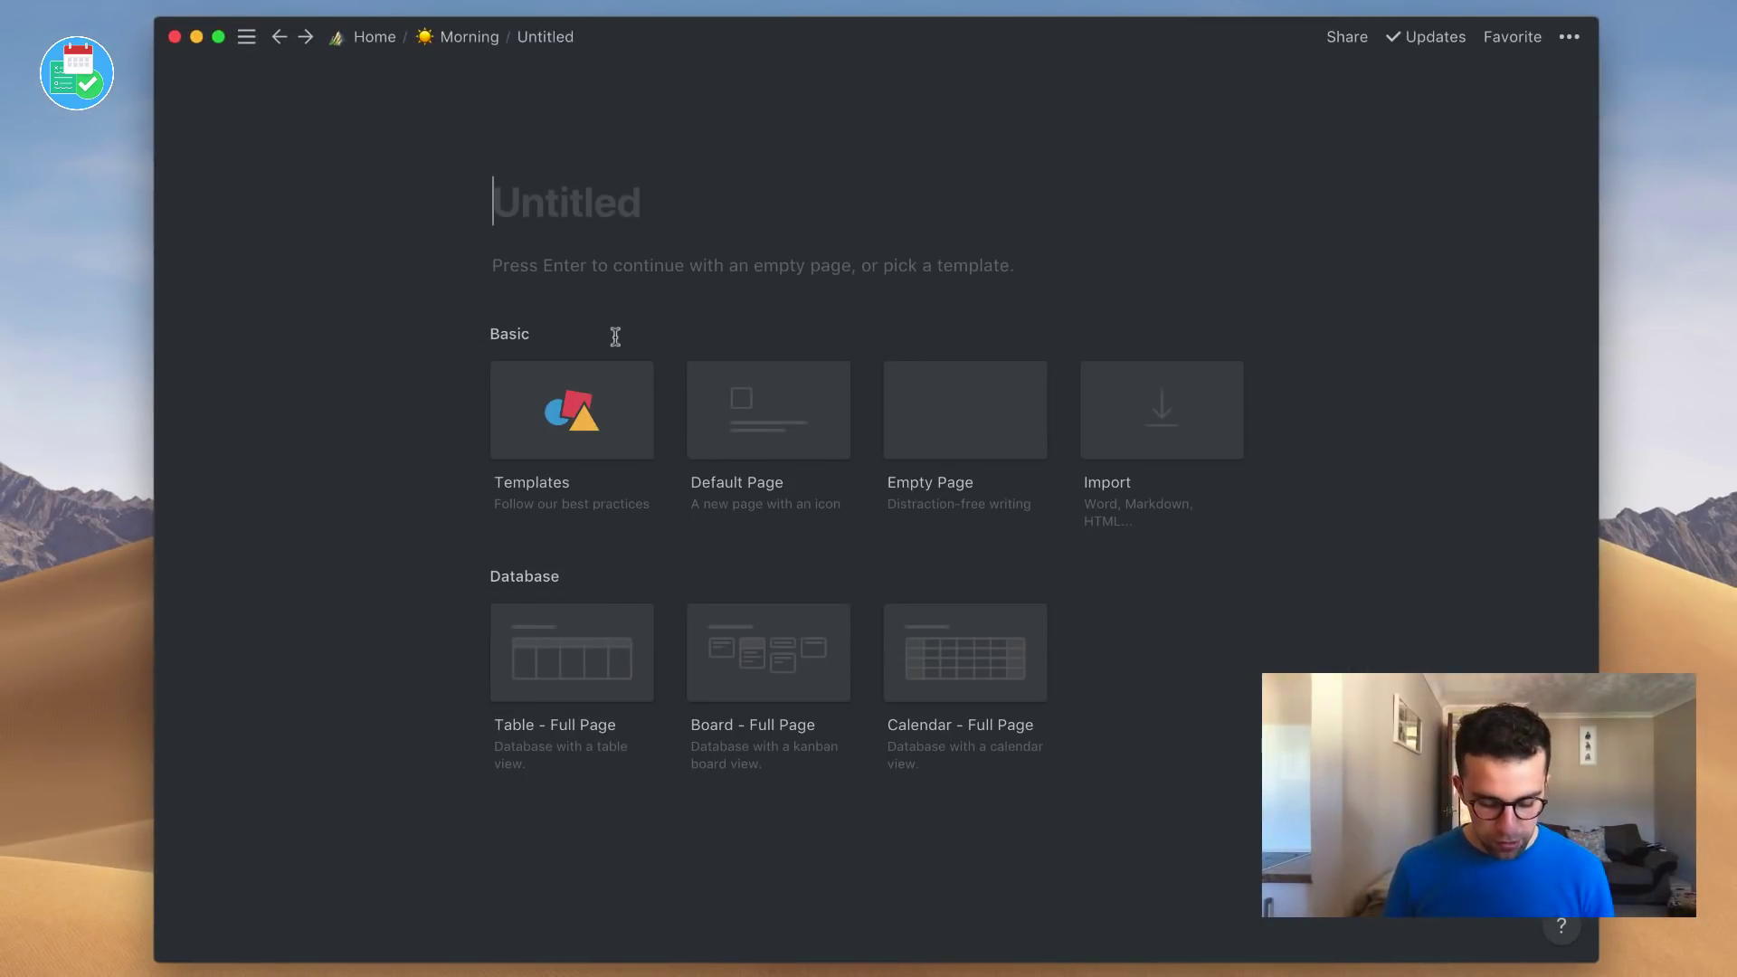
type("Morning L")
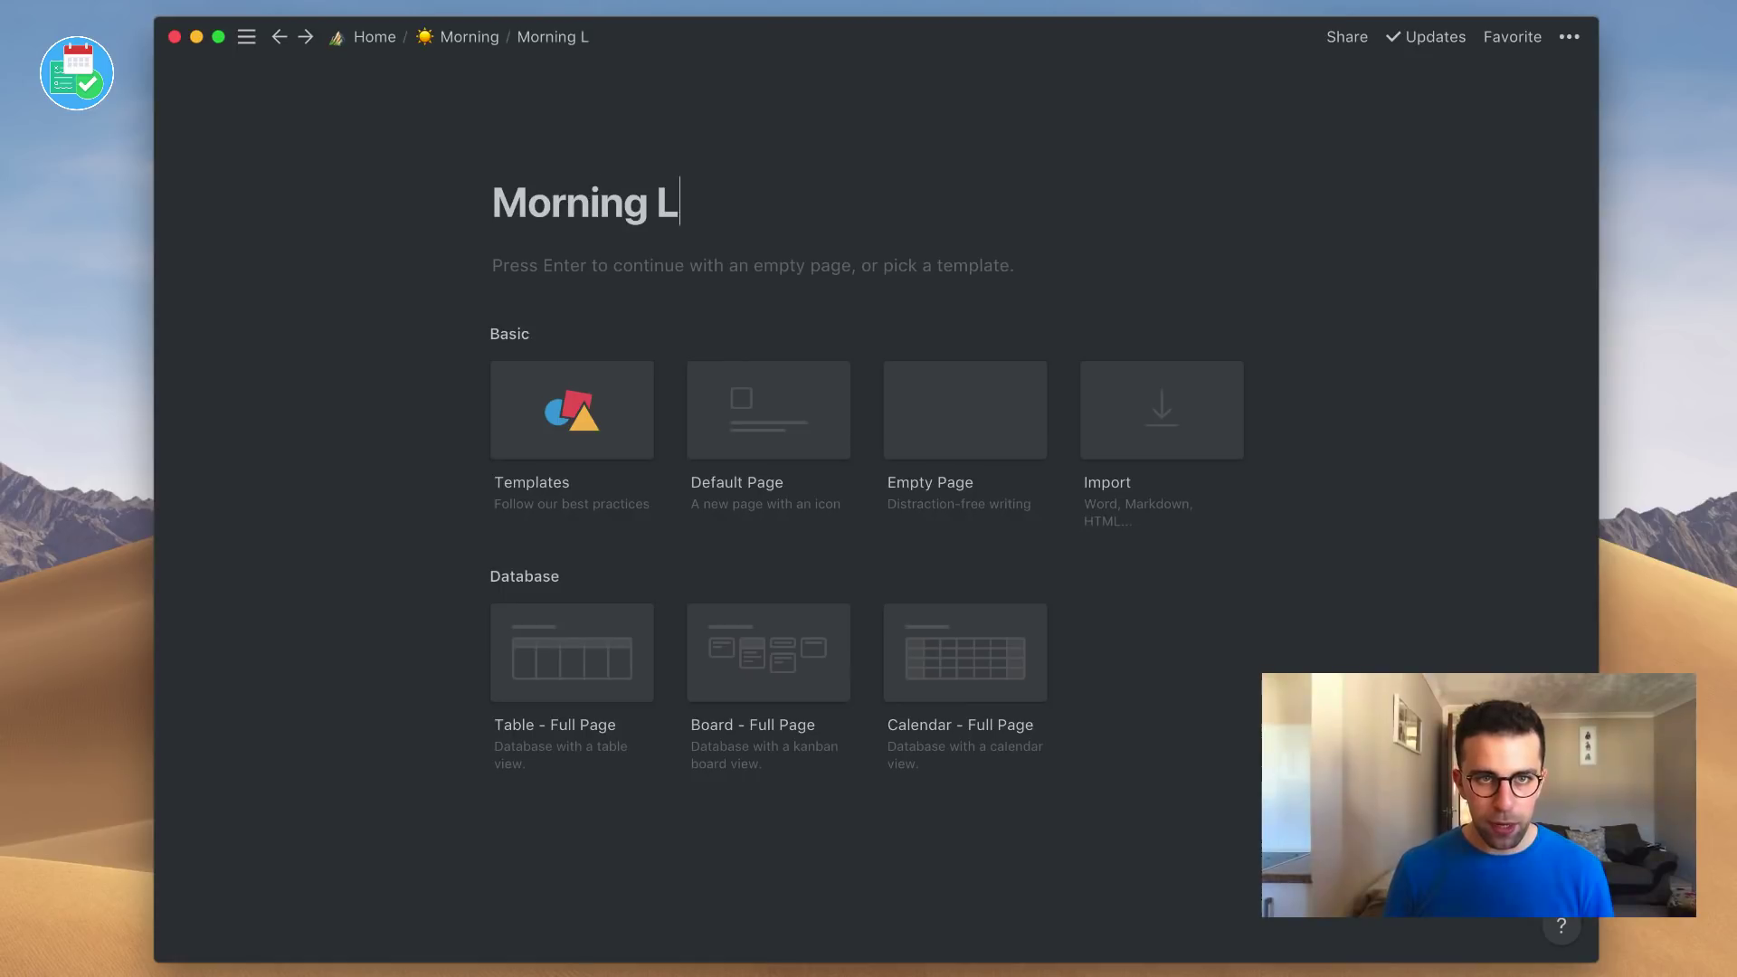
type("og #")
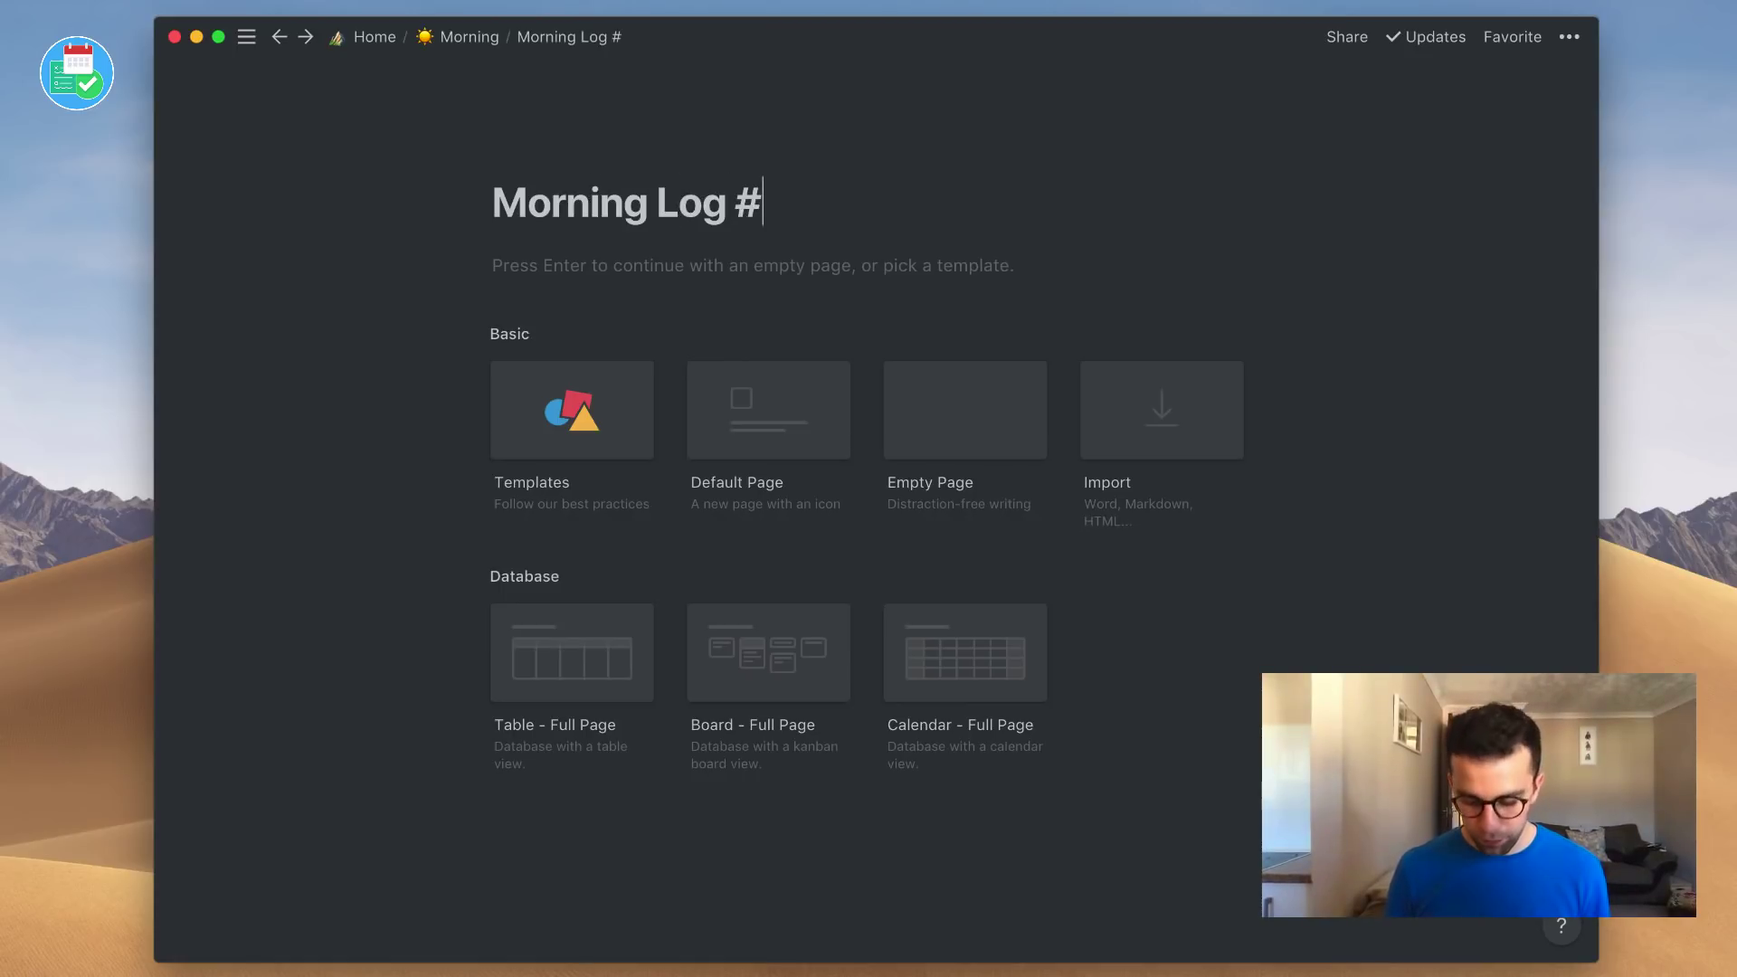
key("Return")
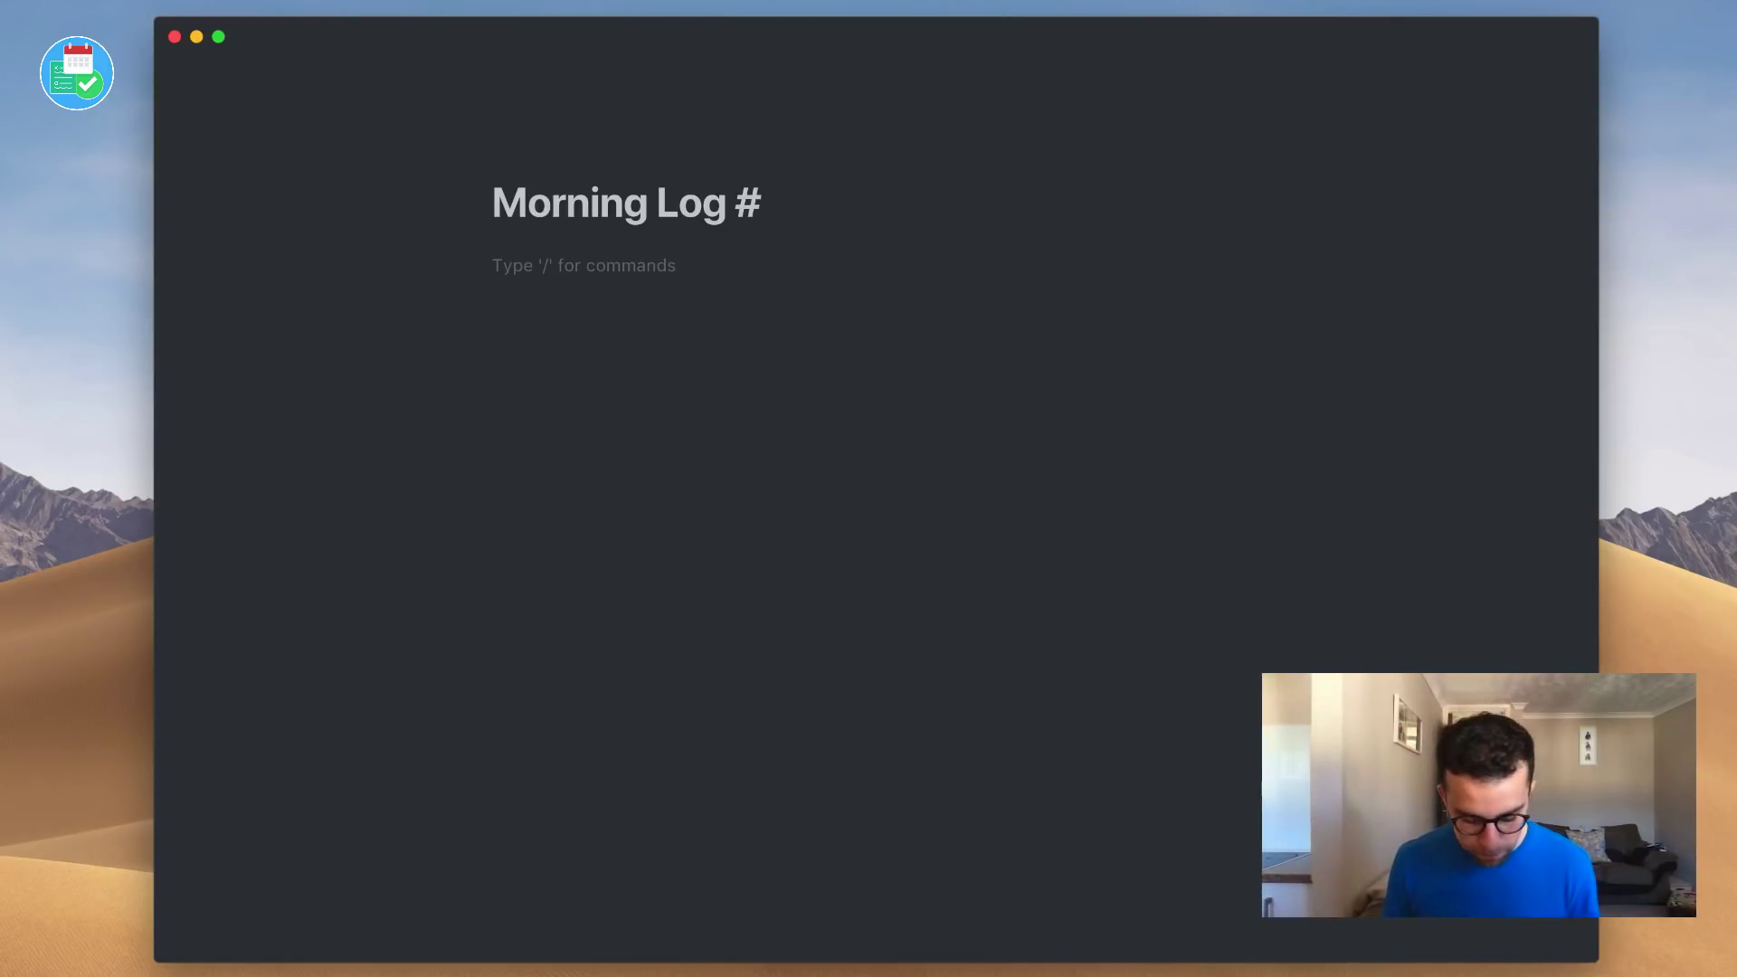
Step: Add a '3 Core Focuses' sub-heading with a divider beneath it
type("/sub")
key("Return")
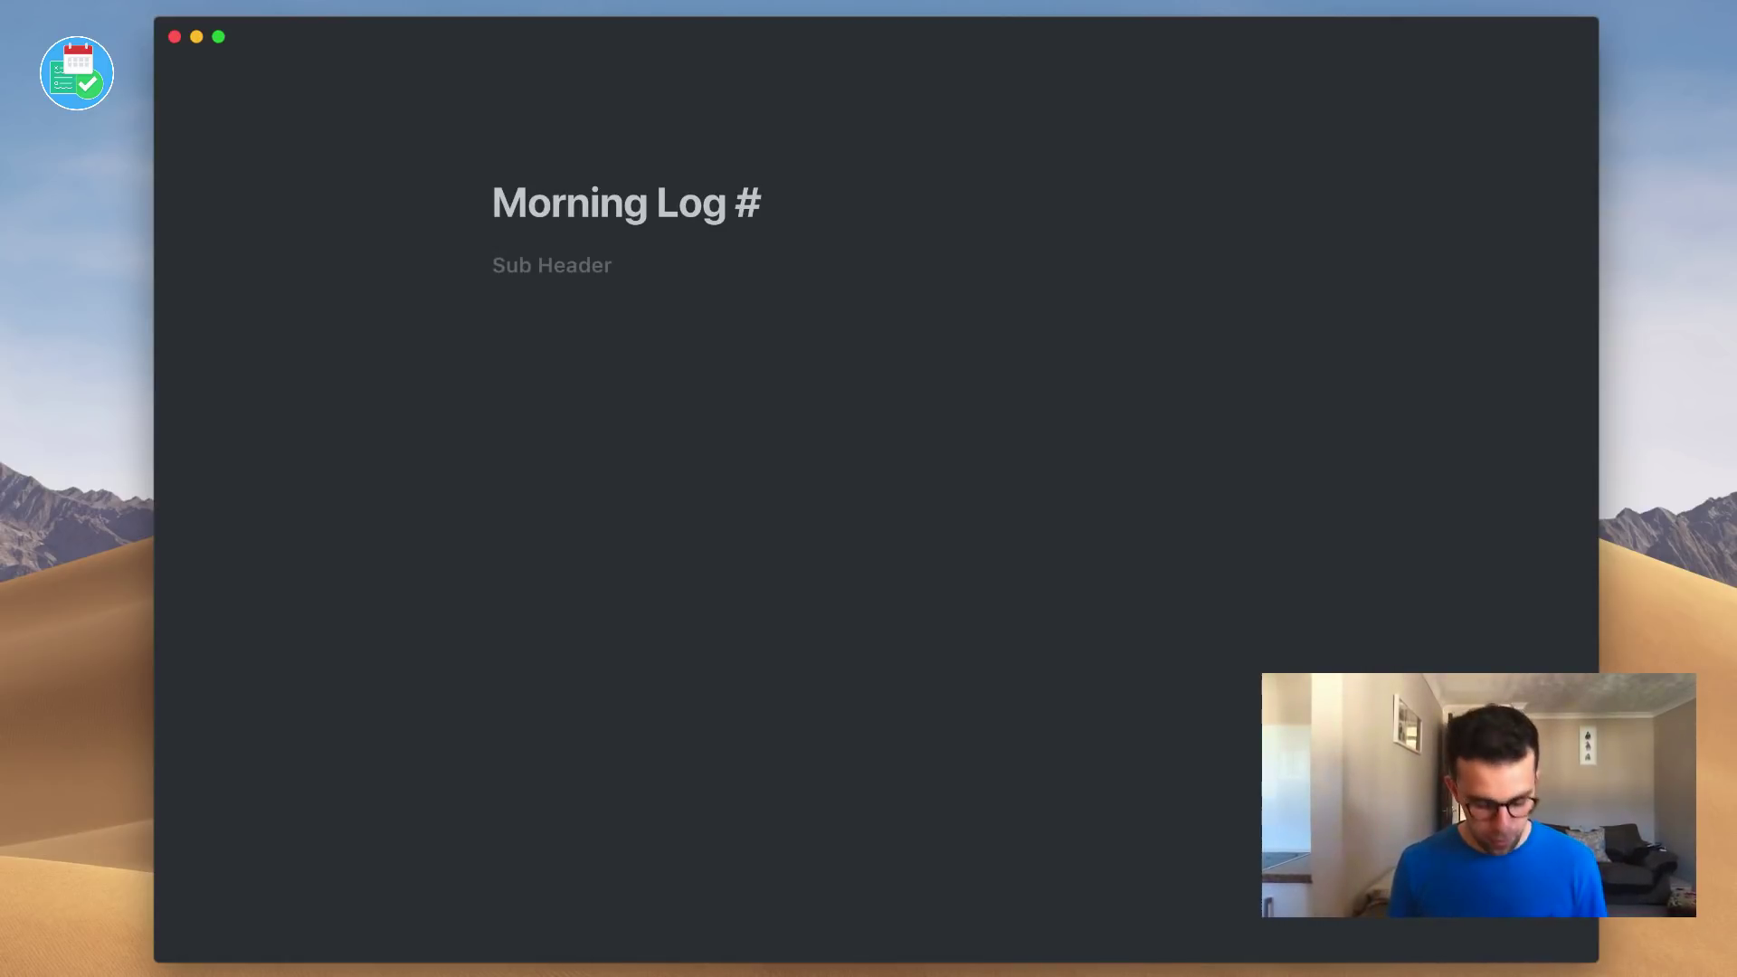
type("3 Core DFocu")
key("BackSpace")
key("BackSpace")
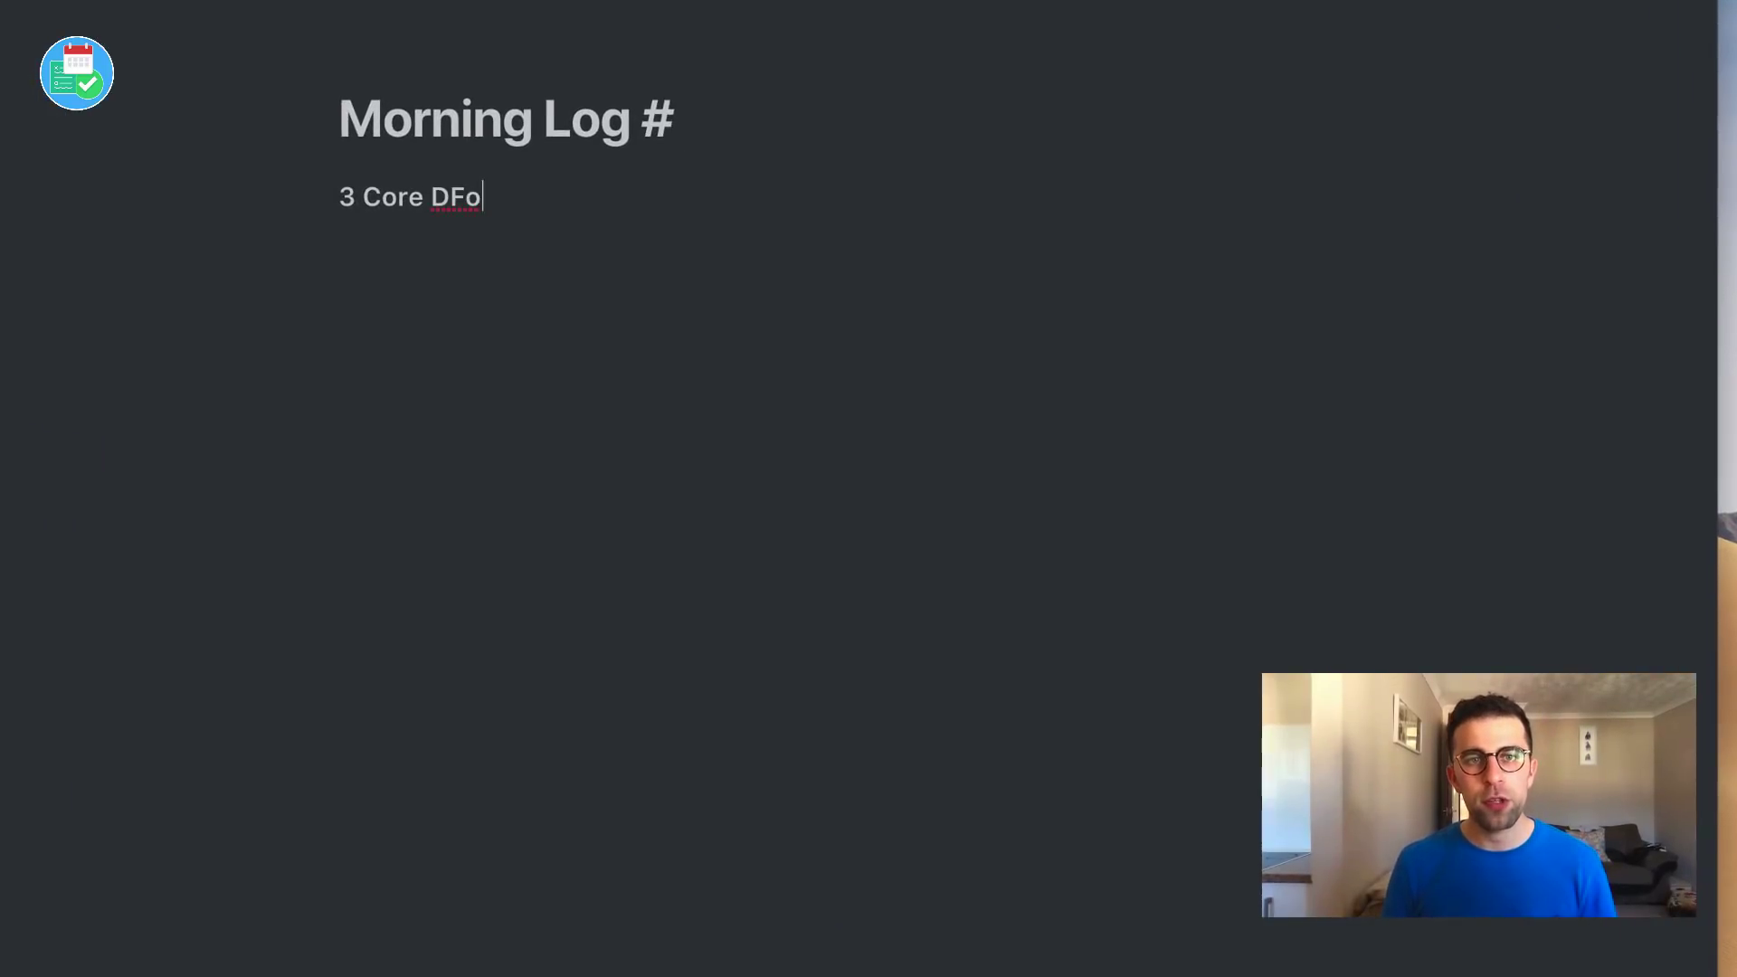
key("BackSpace")
key("BackSpace")
key("BackSpace")
type("FOcuses")
key("Return")
type("/li")
key("Return")
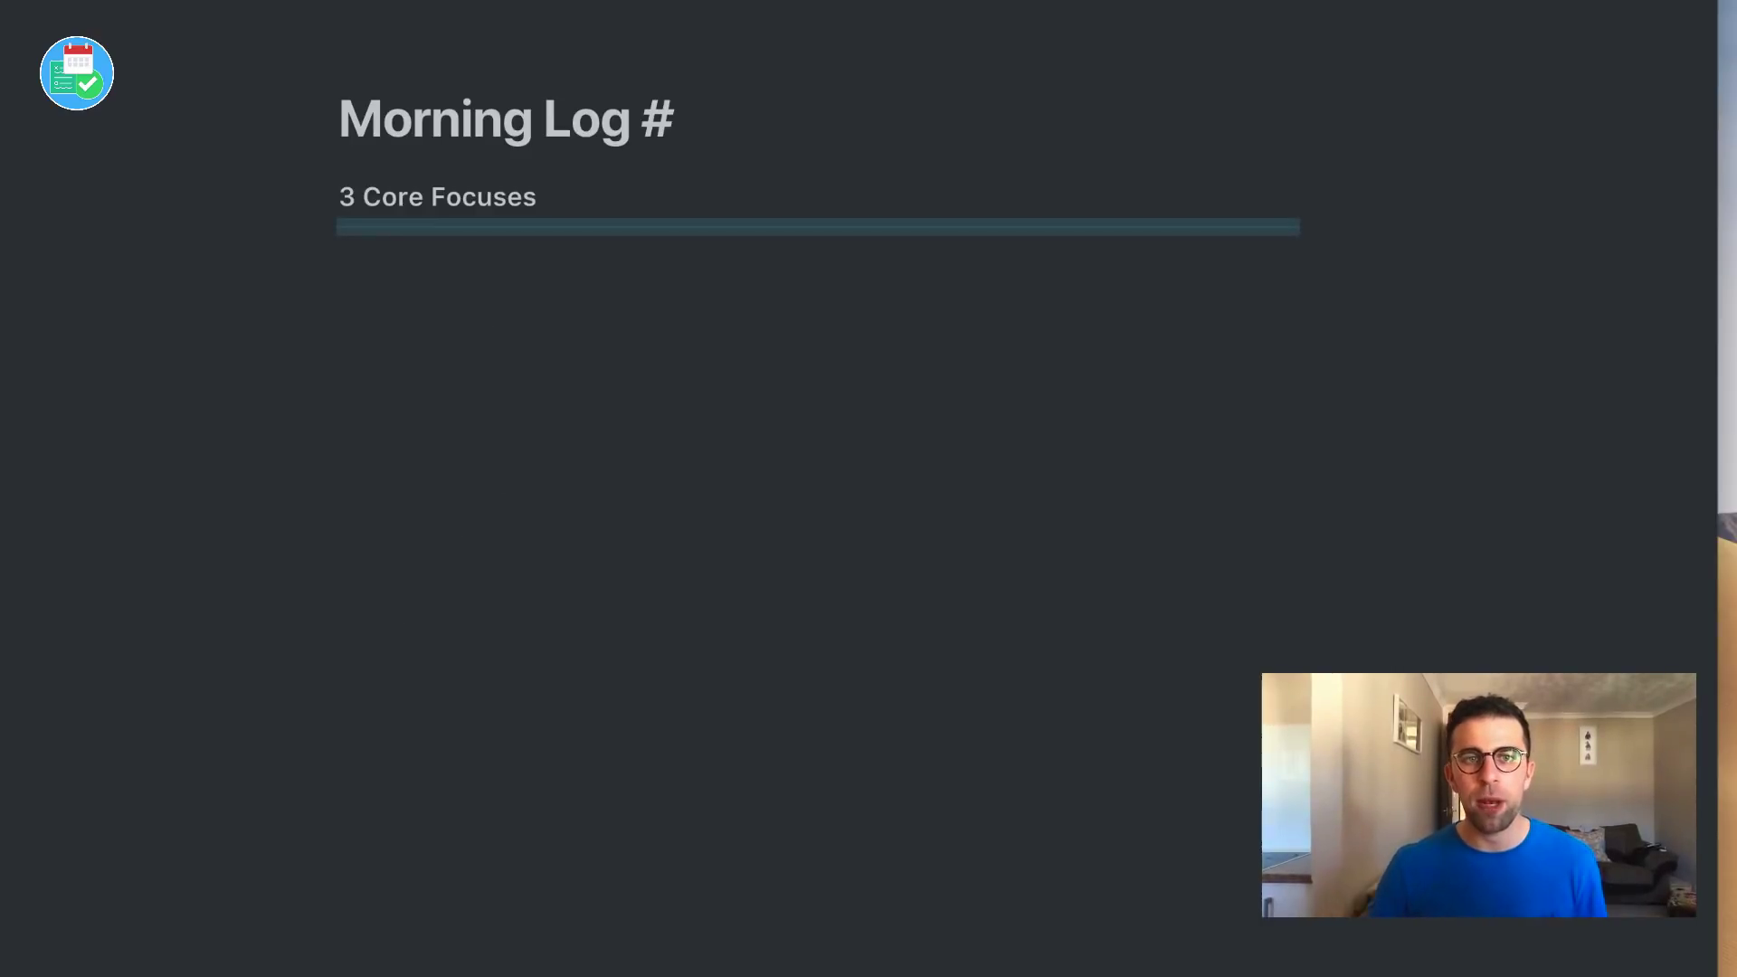
Step: Add a '3 Achievements' sub-heading below, correcting its spelling
left_click(546, 323)
key("Return")
type("/sub")
key("Return")
type("3")
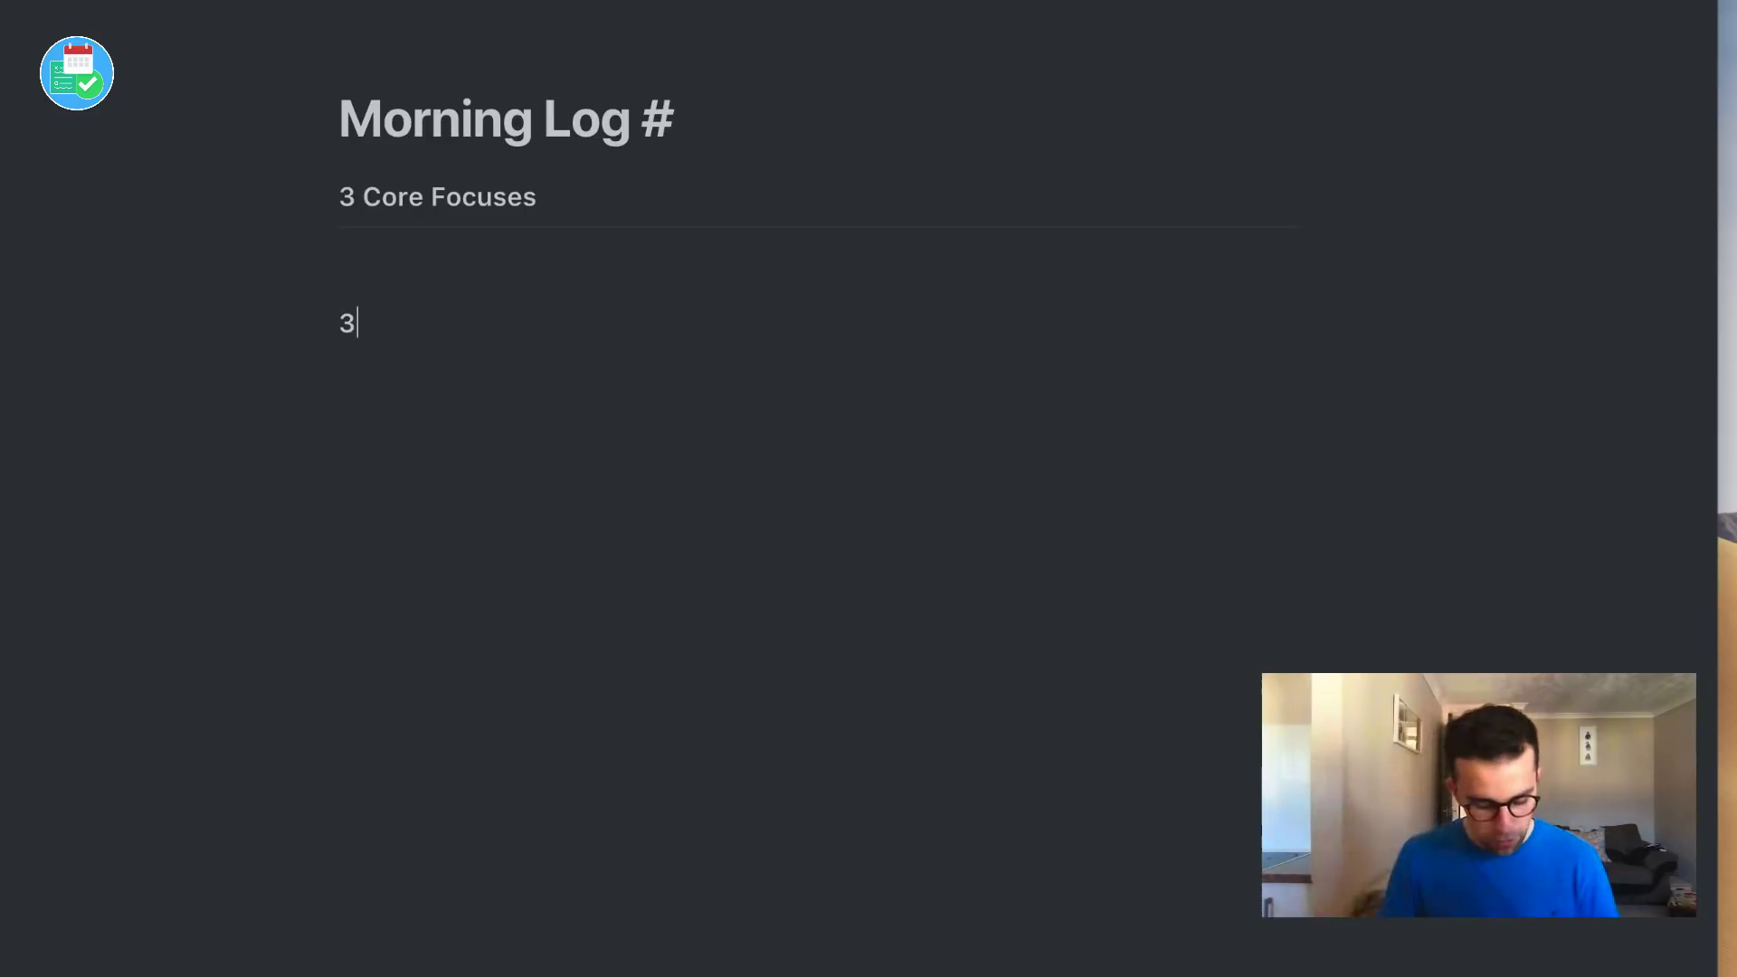
type(" Acheivements")
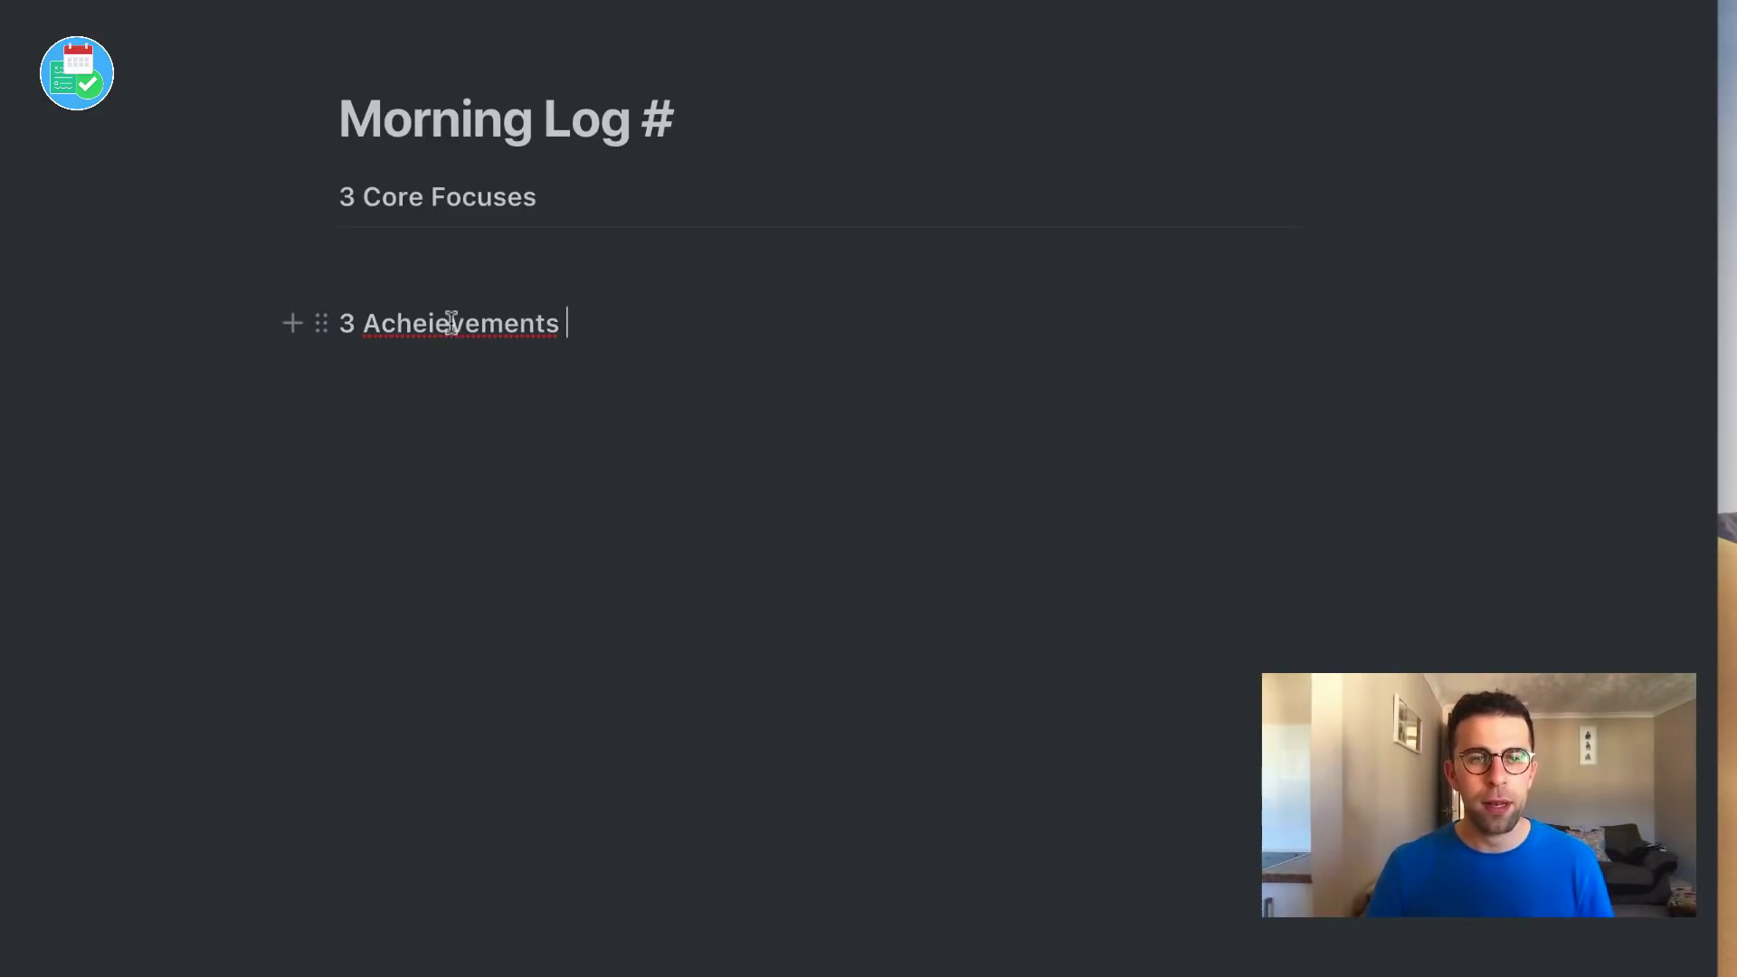
right_click(453, 323)
left_click(475, 350)
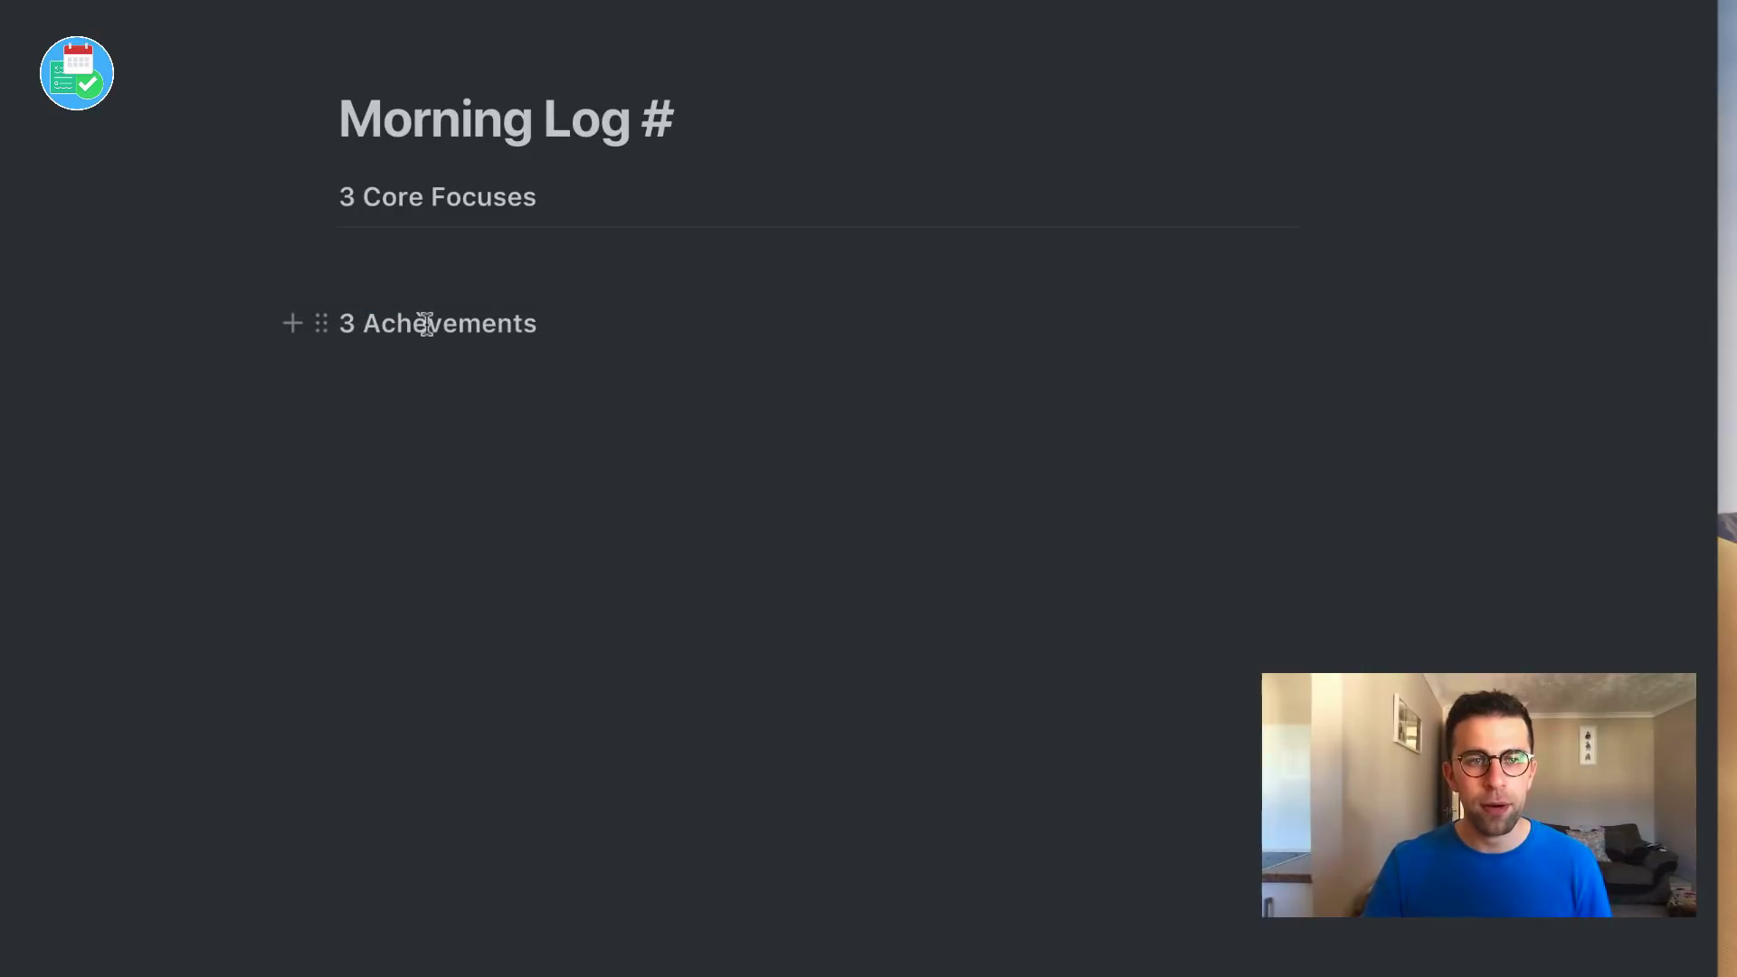
key("BackSpace")
type("e")
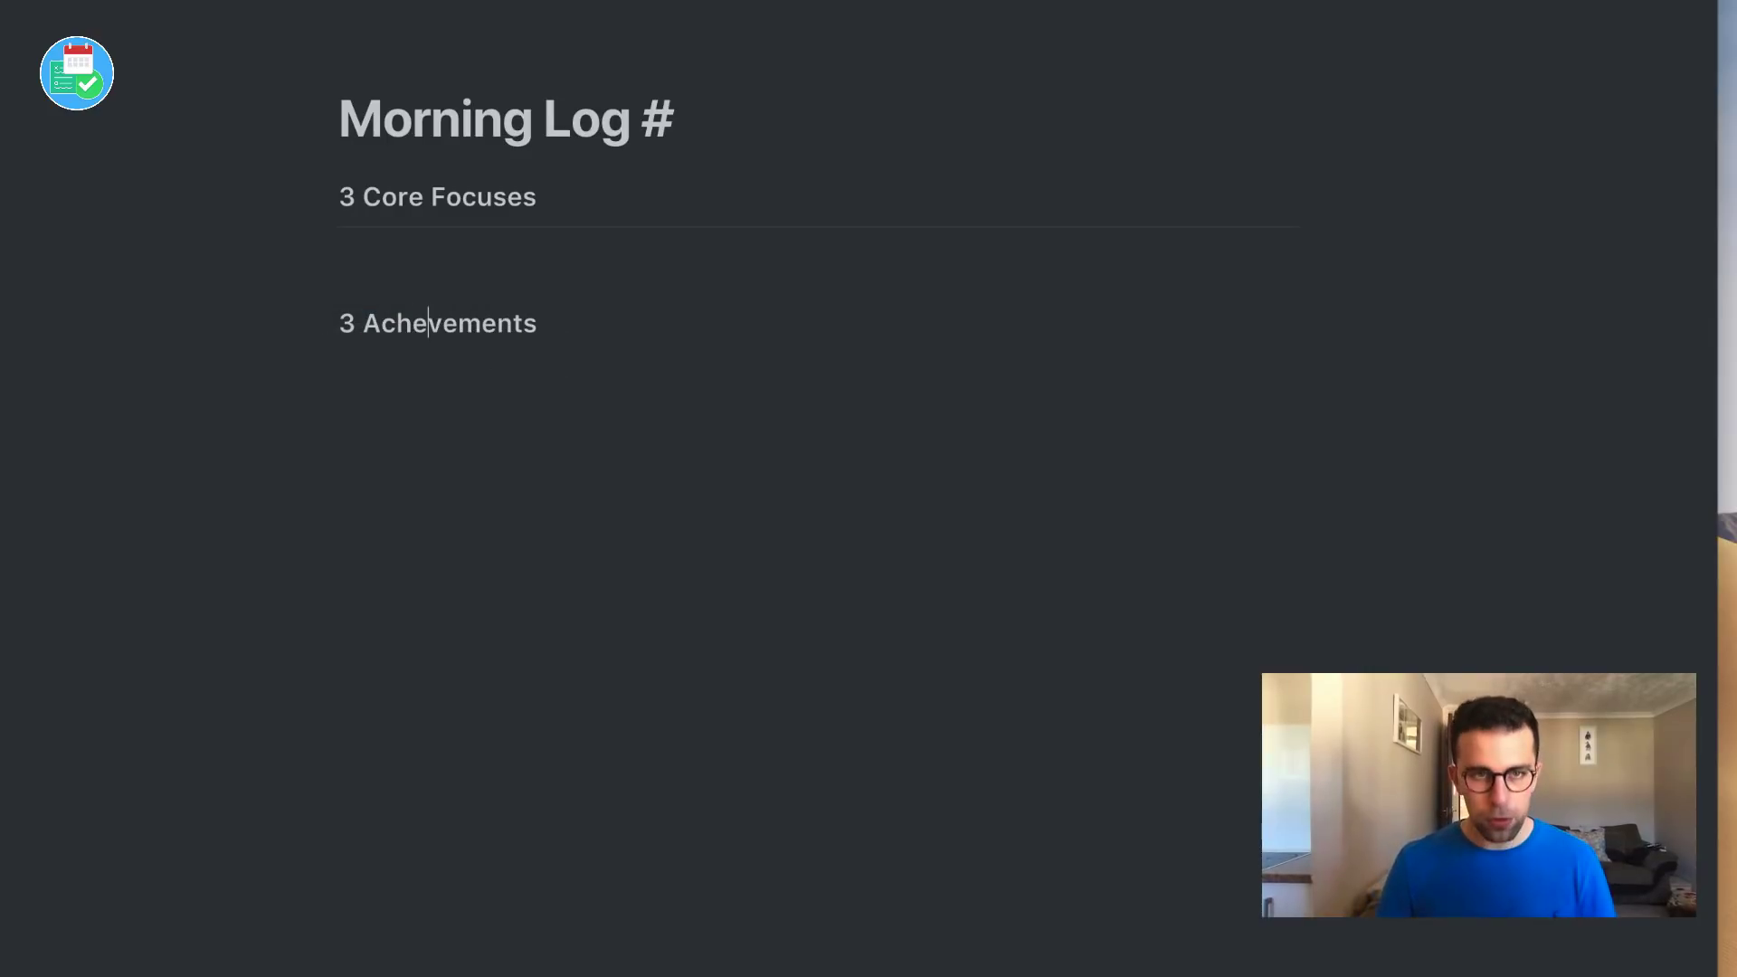
right_click(468, 328)
key("Escape")
left_click(453, 324)
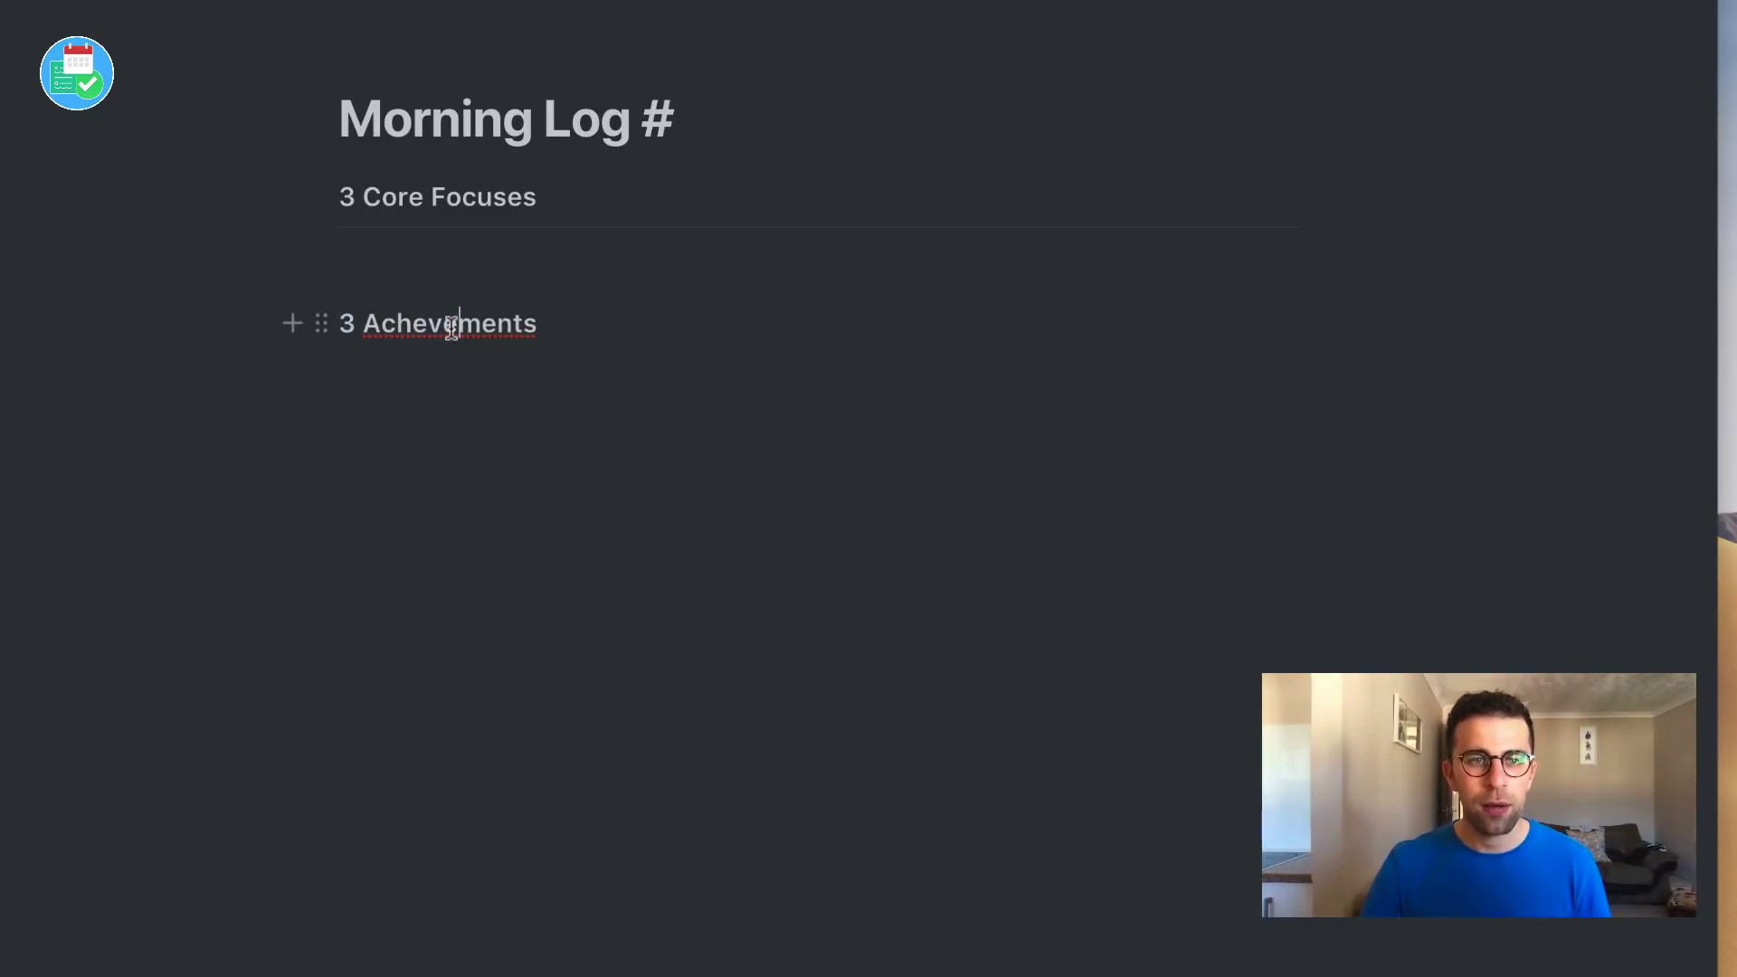
right_click(431, 322)
left_click(443, 349)
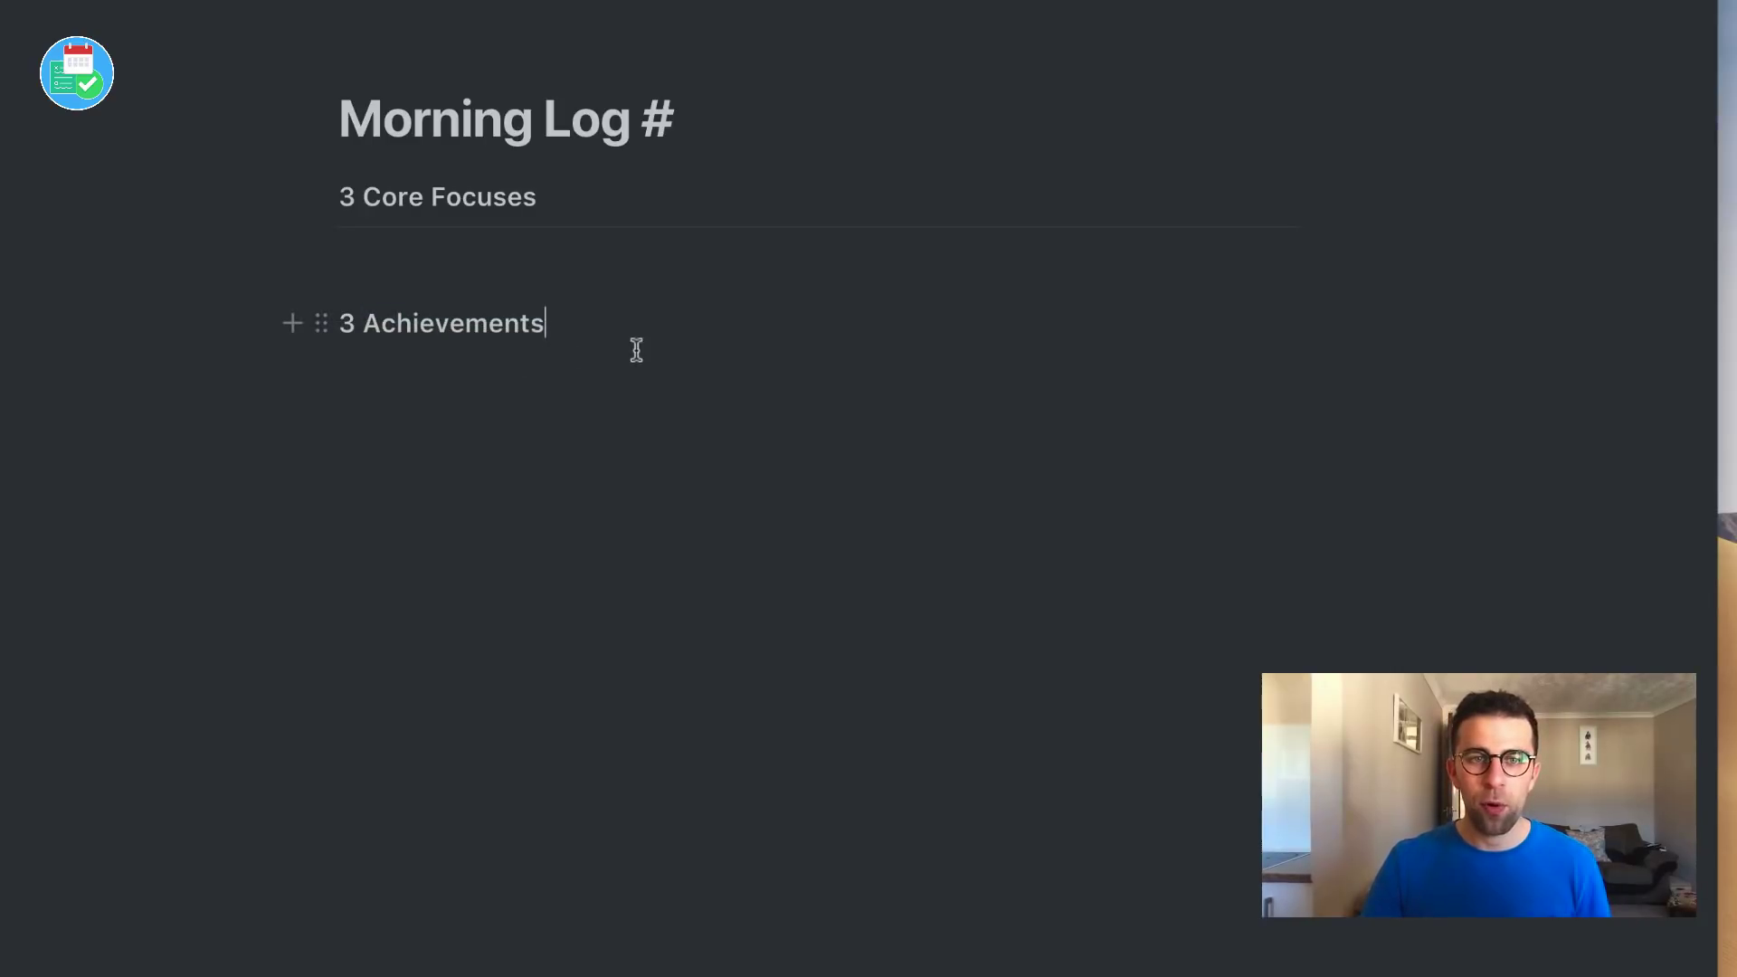
Step: Insert a divider under 3 Achievements and remove the extra empty line
key("Return")
type("/.d")
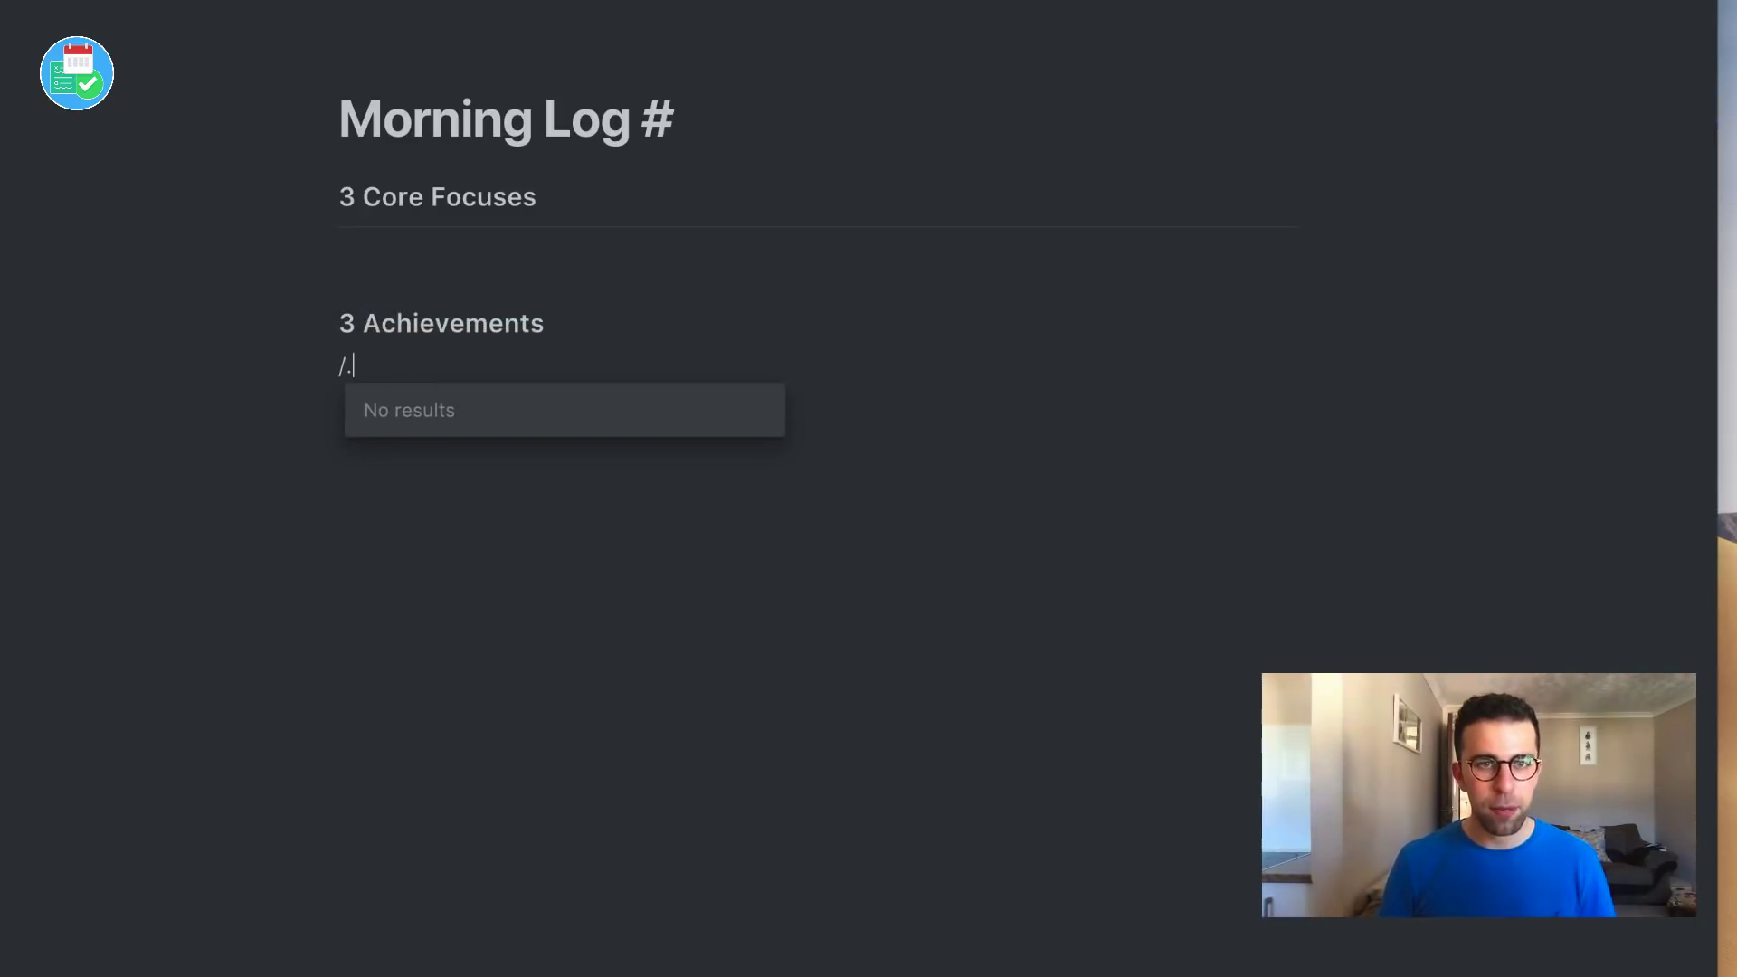
key("BackSpace")
type("dl")
key("BackSpace")
type("i")
key("Return")
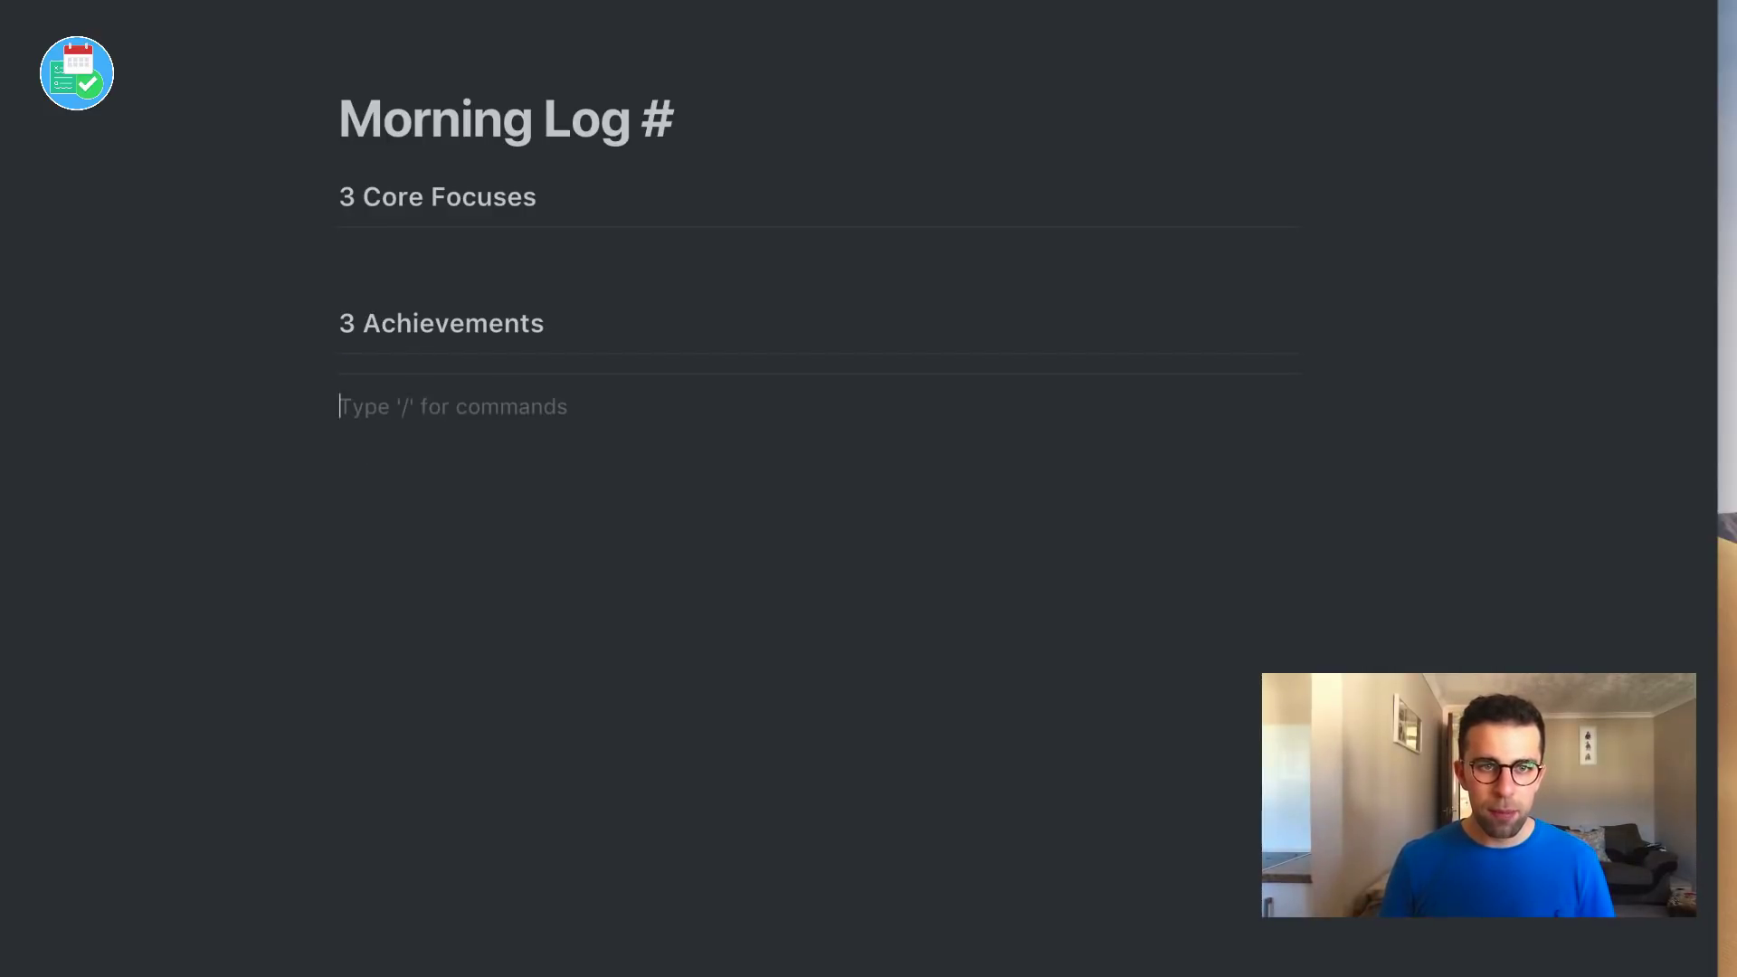
key("BackSpace")
Step: Add a 'Things That Happened...' sub-heading followed by a divider
left_click(681, 373)
left_click(657, 463)
key("Return")
type("/sub")
key("Return")
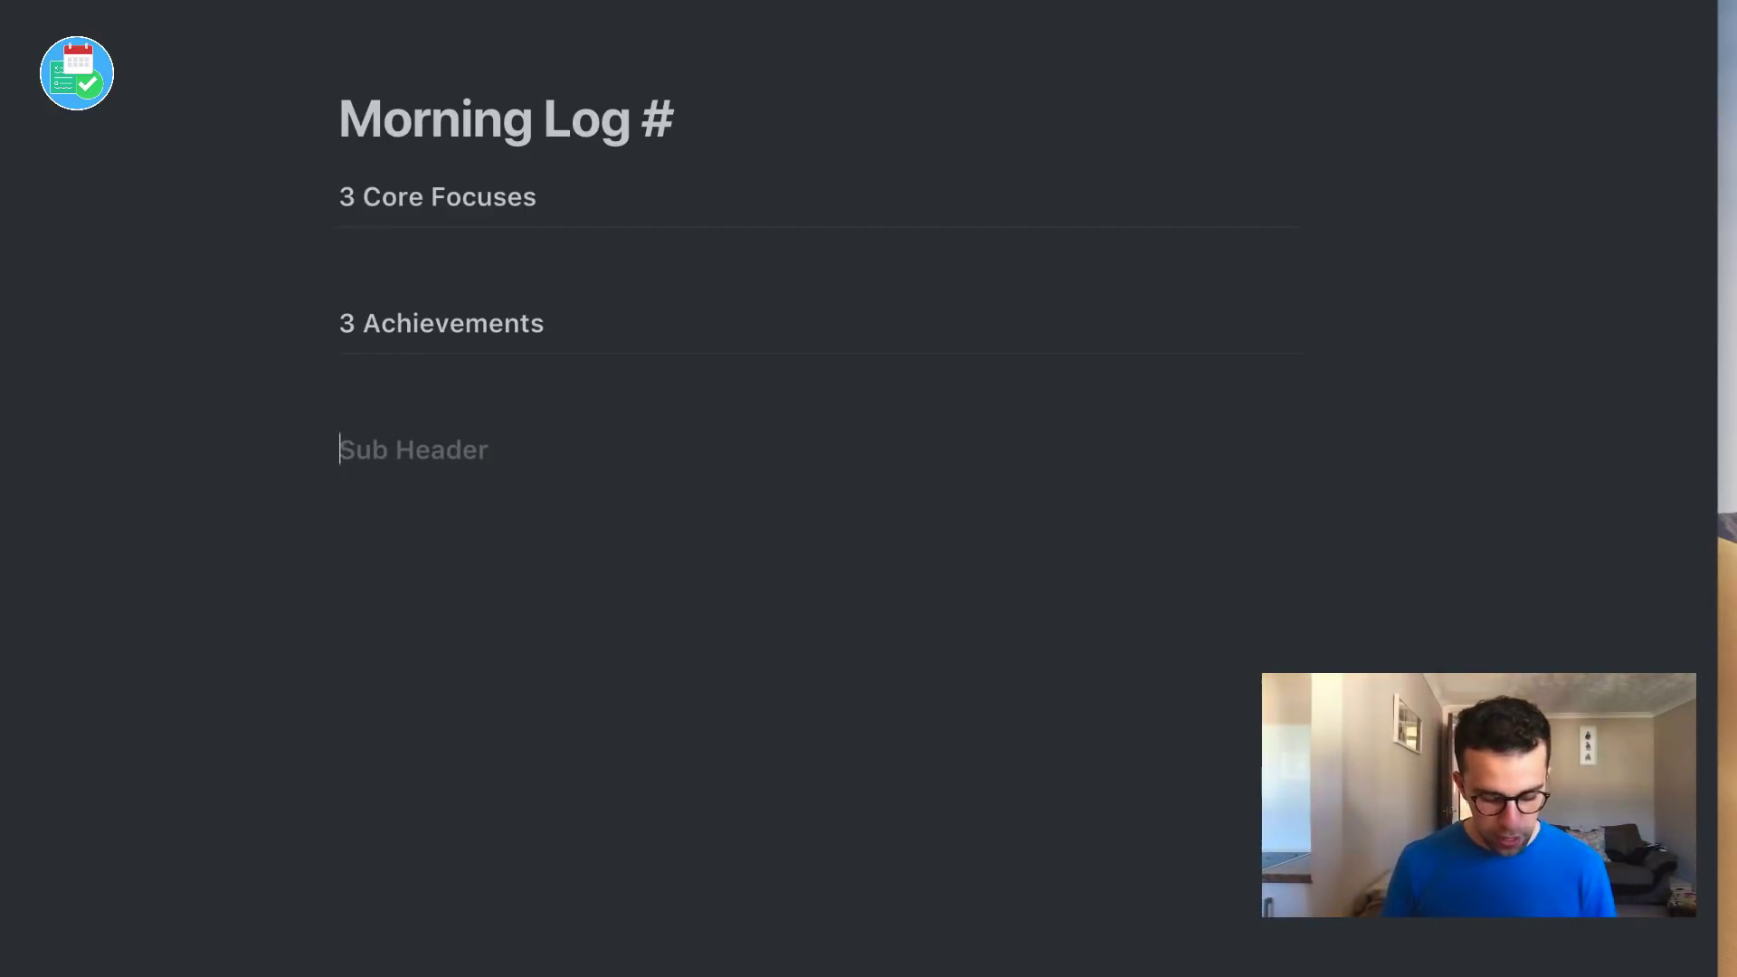
type("Things That Ha")
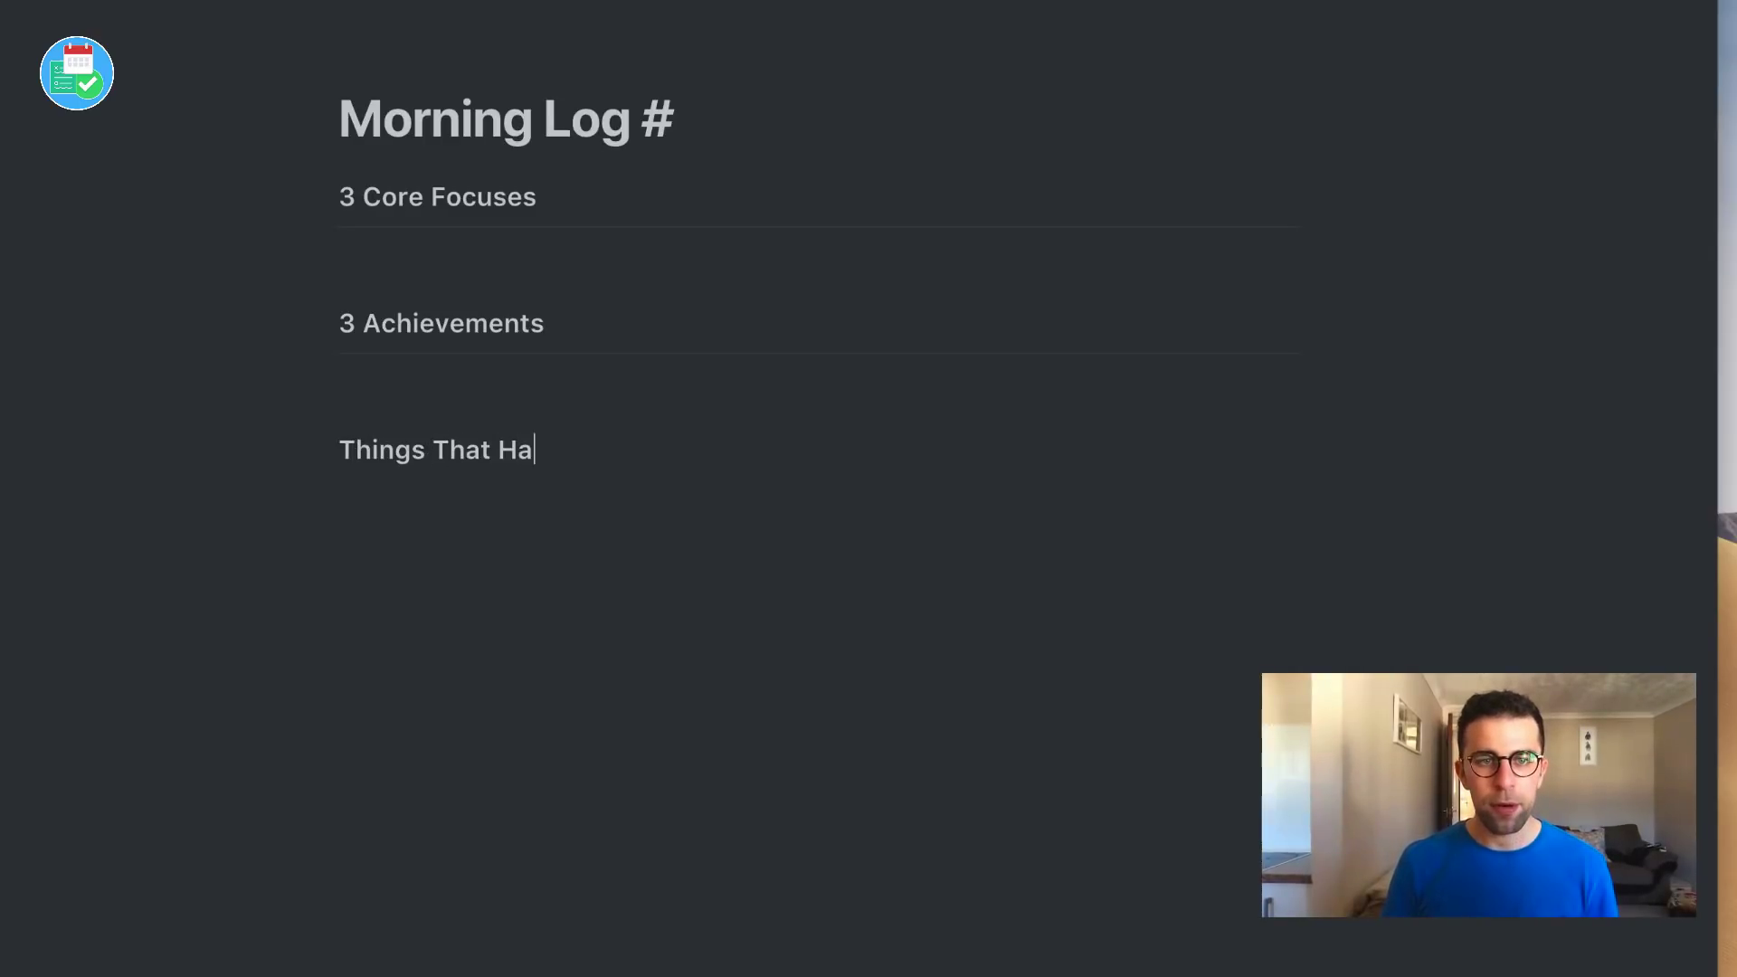
type("ppened...")
key("Return")
type("/di")
key("Return")
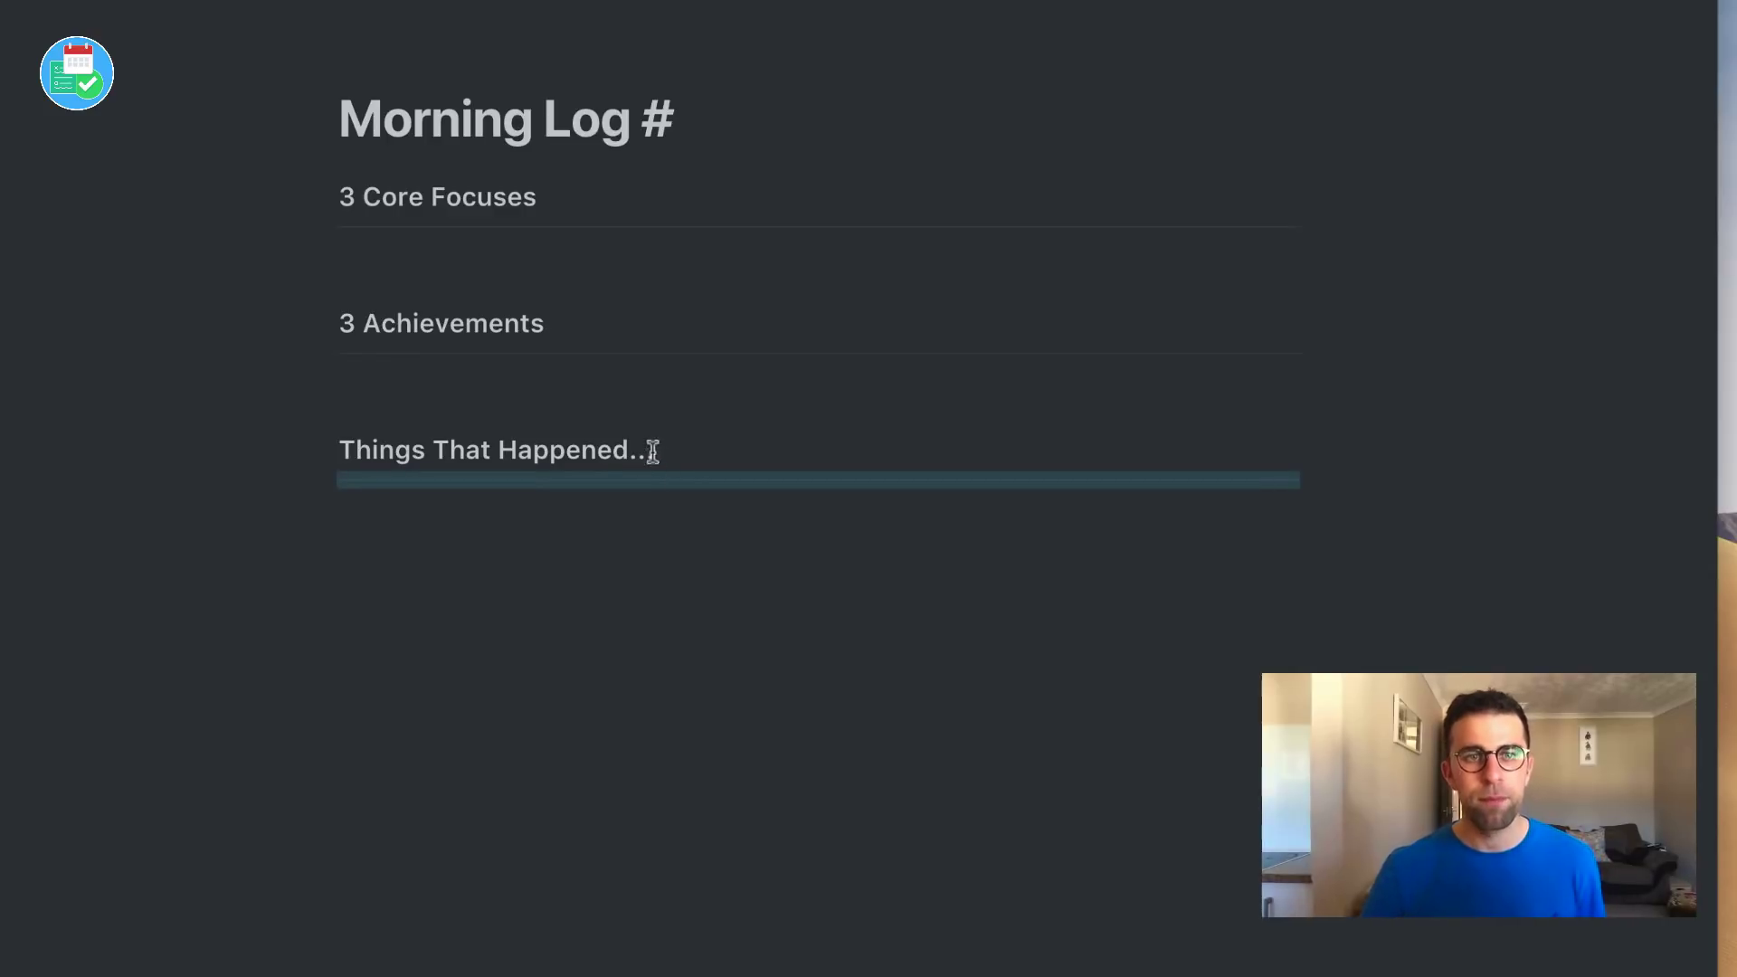
Step: Move the 3 Achievements heading and divider into a column beside 3 Core Focuses
left_click_drag(341, 292, 384, 378)
left_click_drag(322, 323, 1332, 186)
left_click(702, 326)
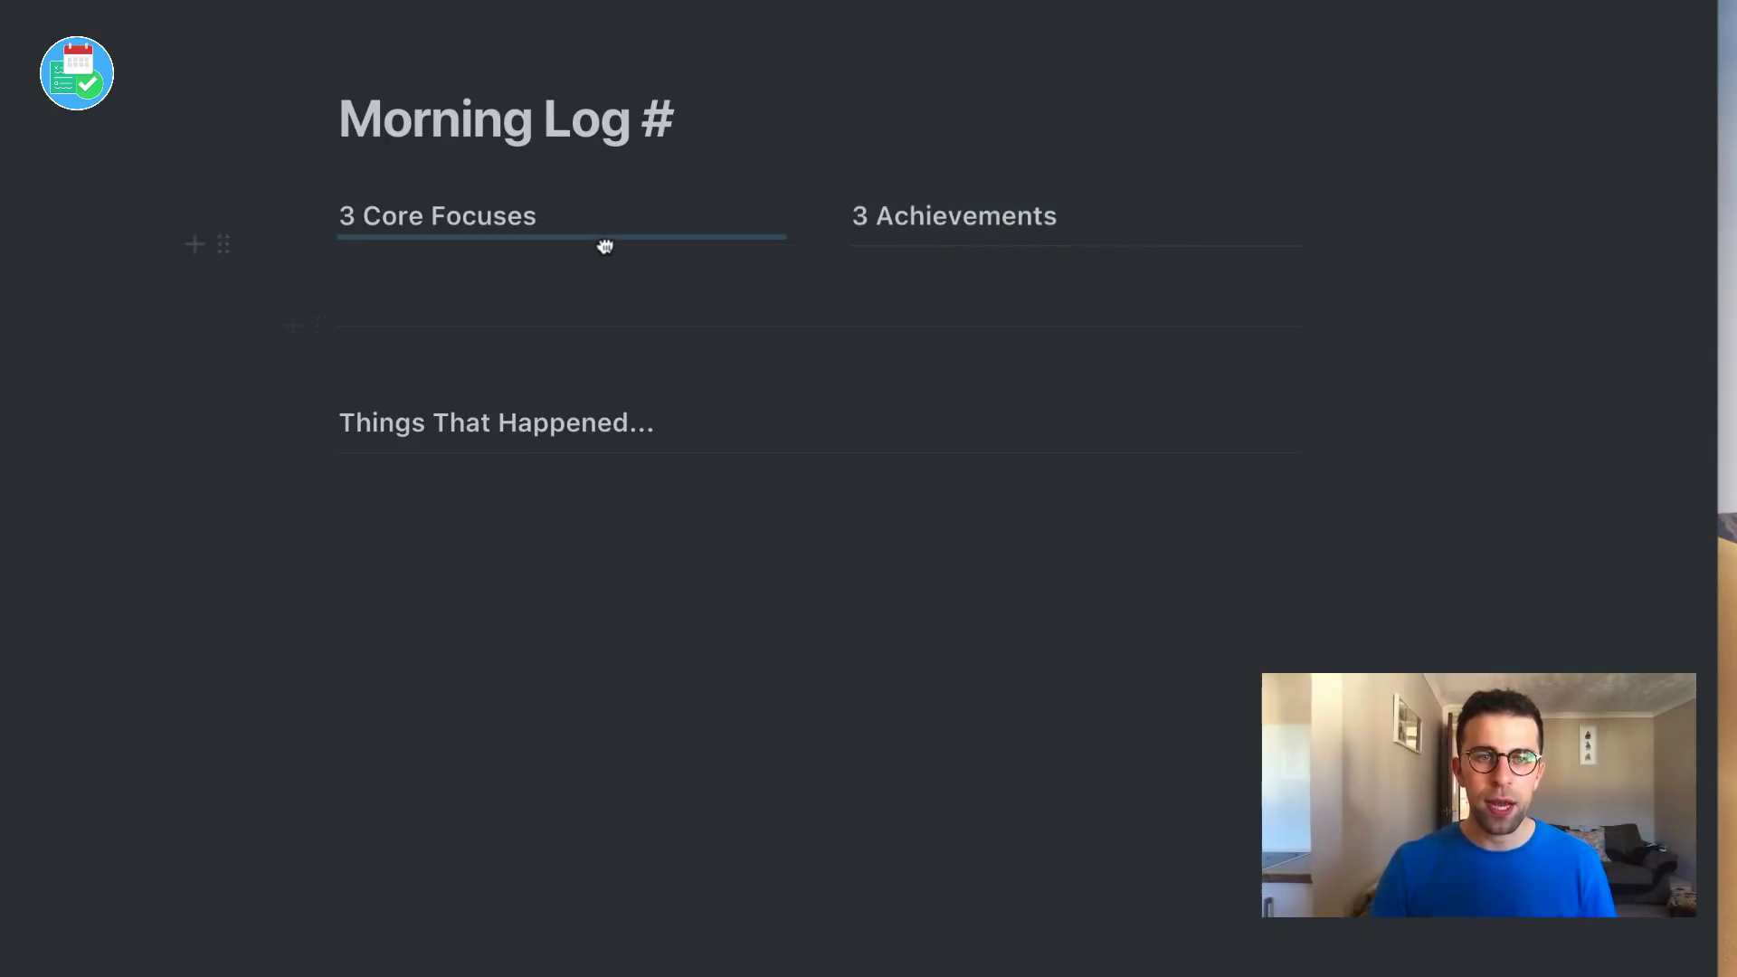
Step: Give 3 Core Focuses and 3 Achievements three empty bullet items each
left_click(595, 281)
type("-")
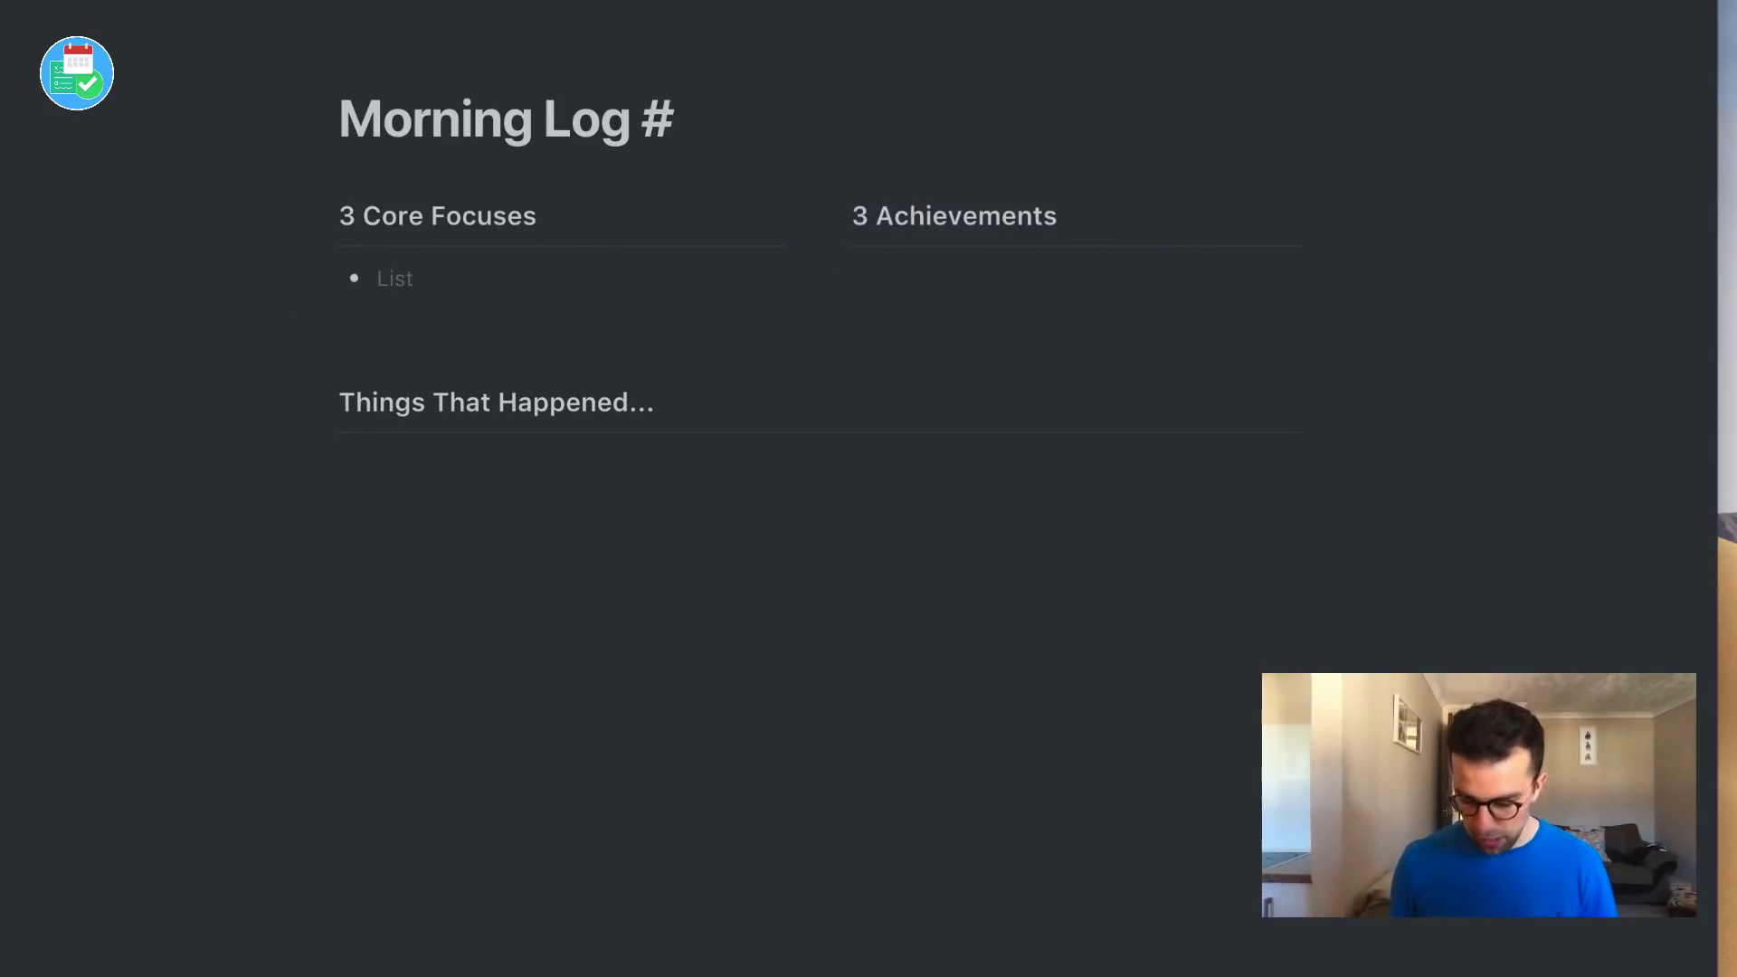
left_click(868, 279)
type("-")
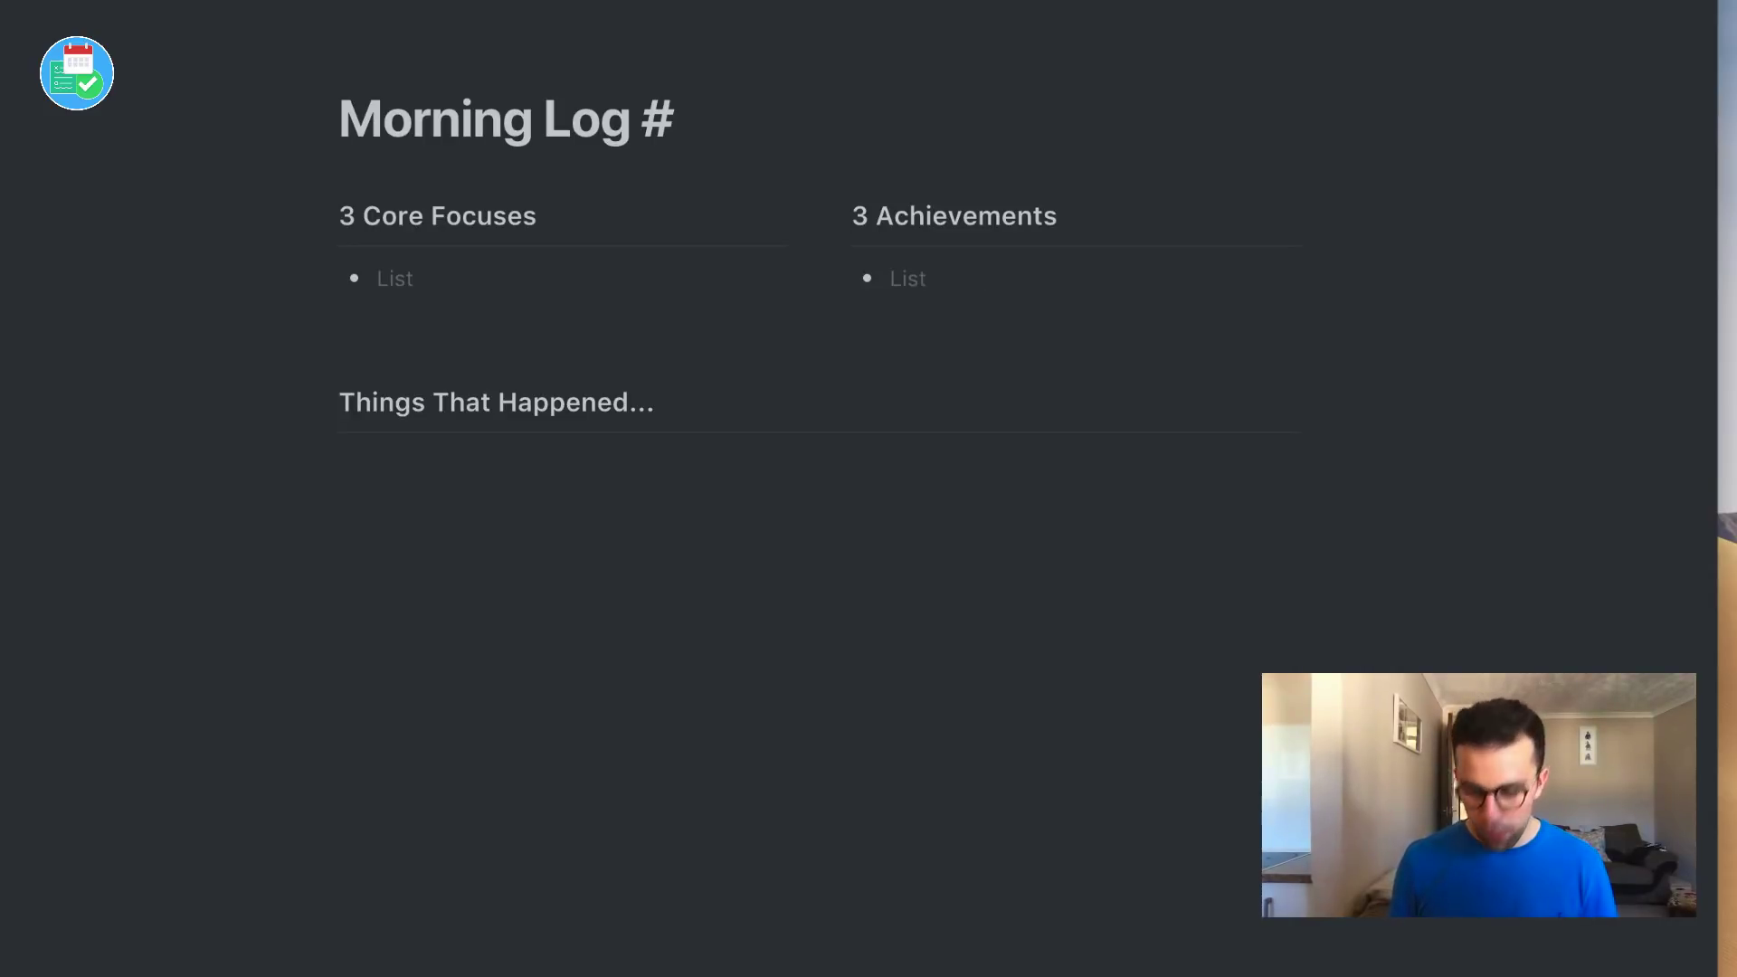
left_click(407, 339)
type("-")
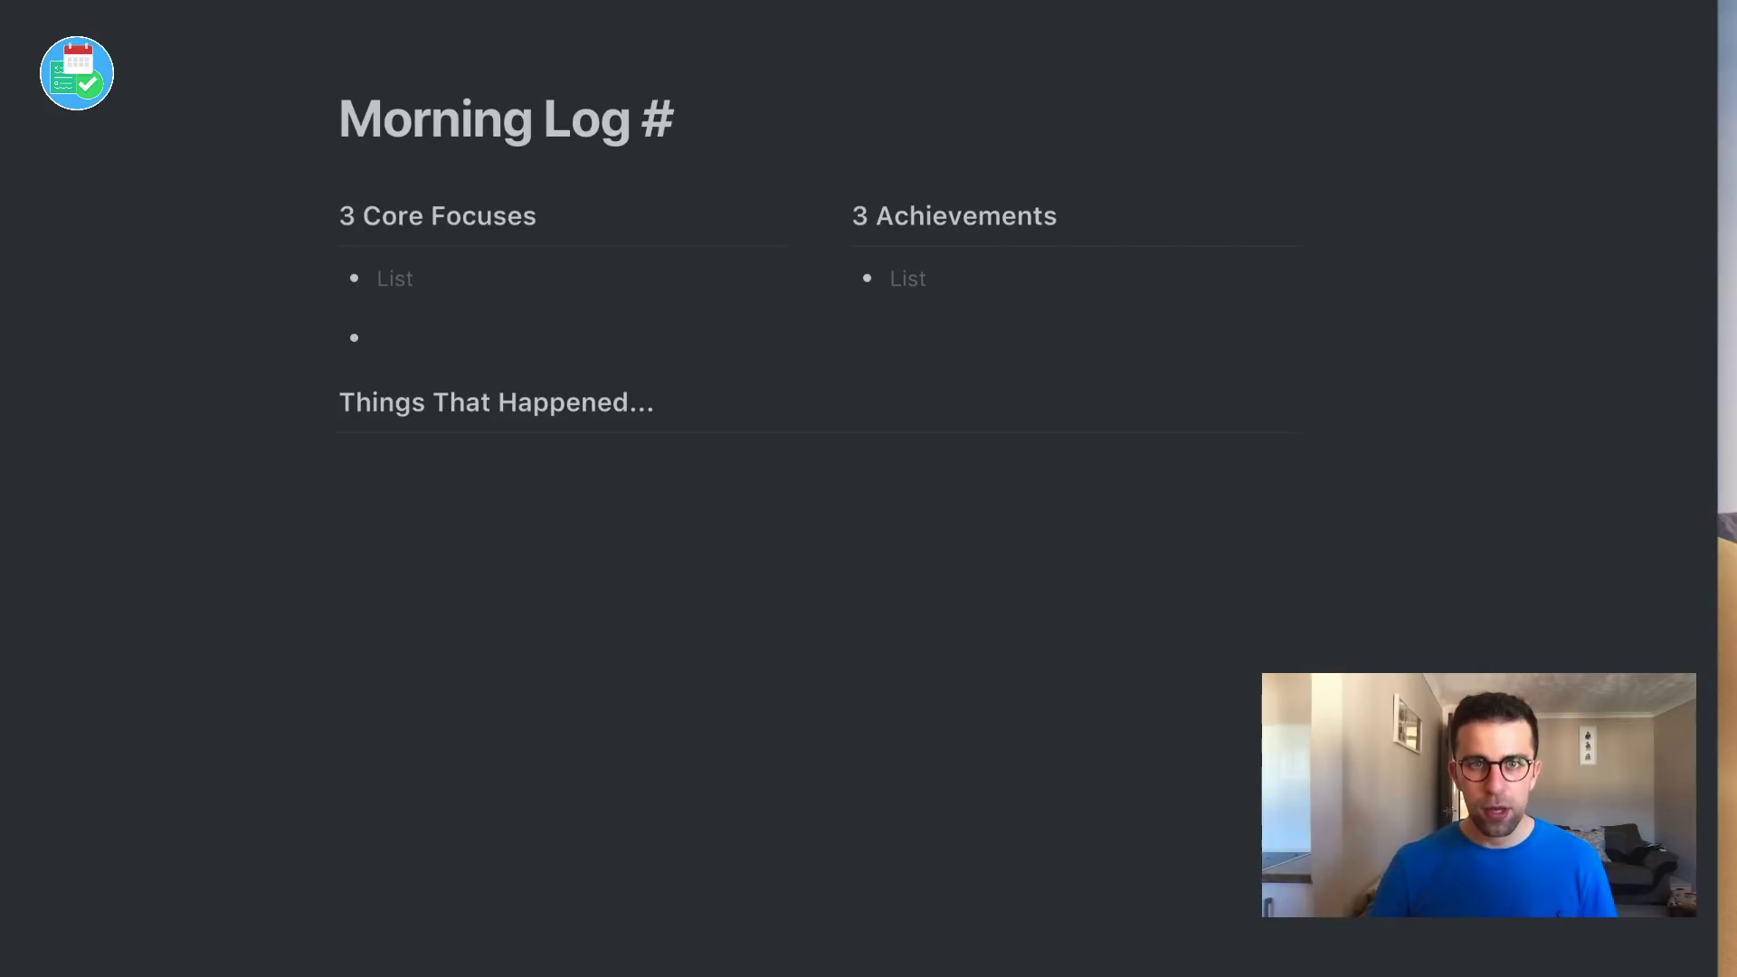
left_click(919, 312)
type("-")
left_click(617, 339)
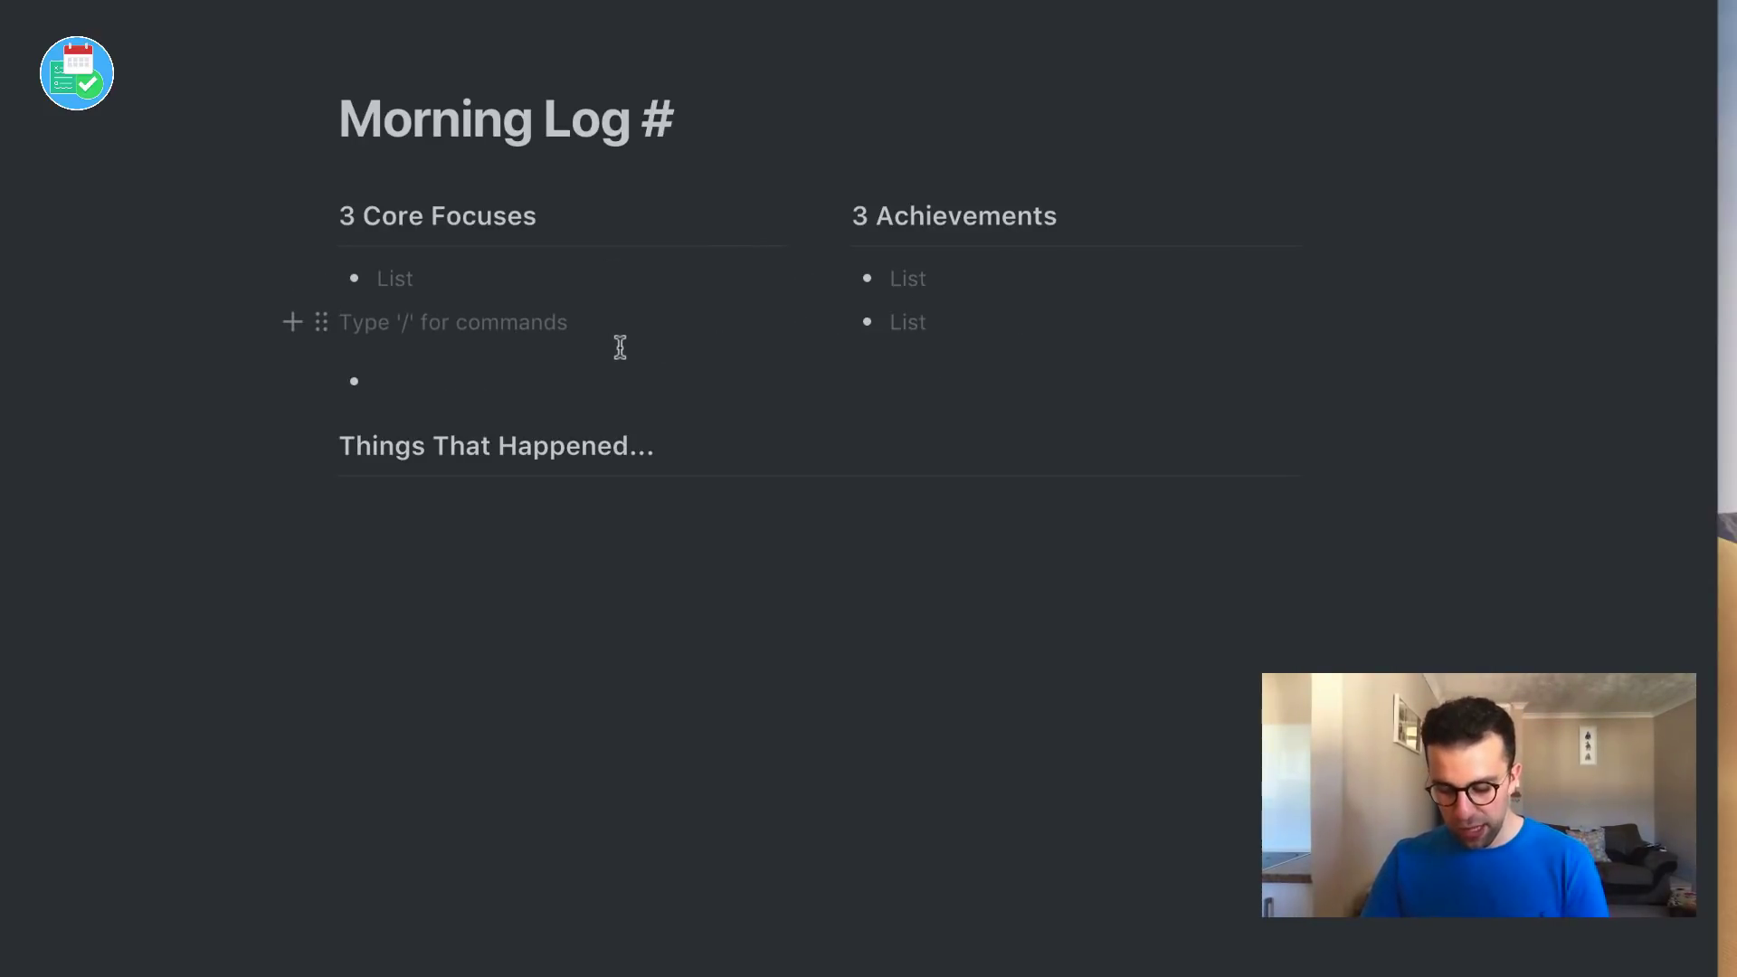
type("-")
key("Down")
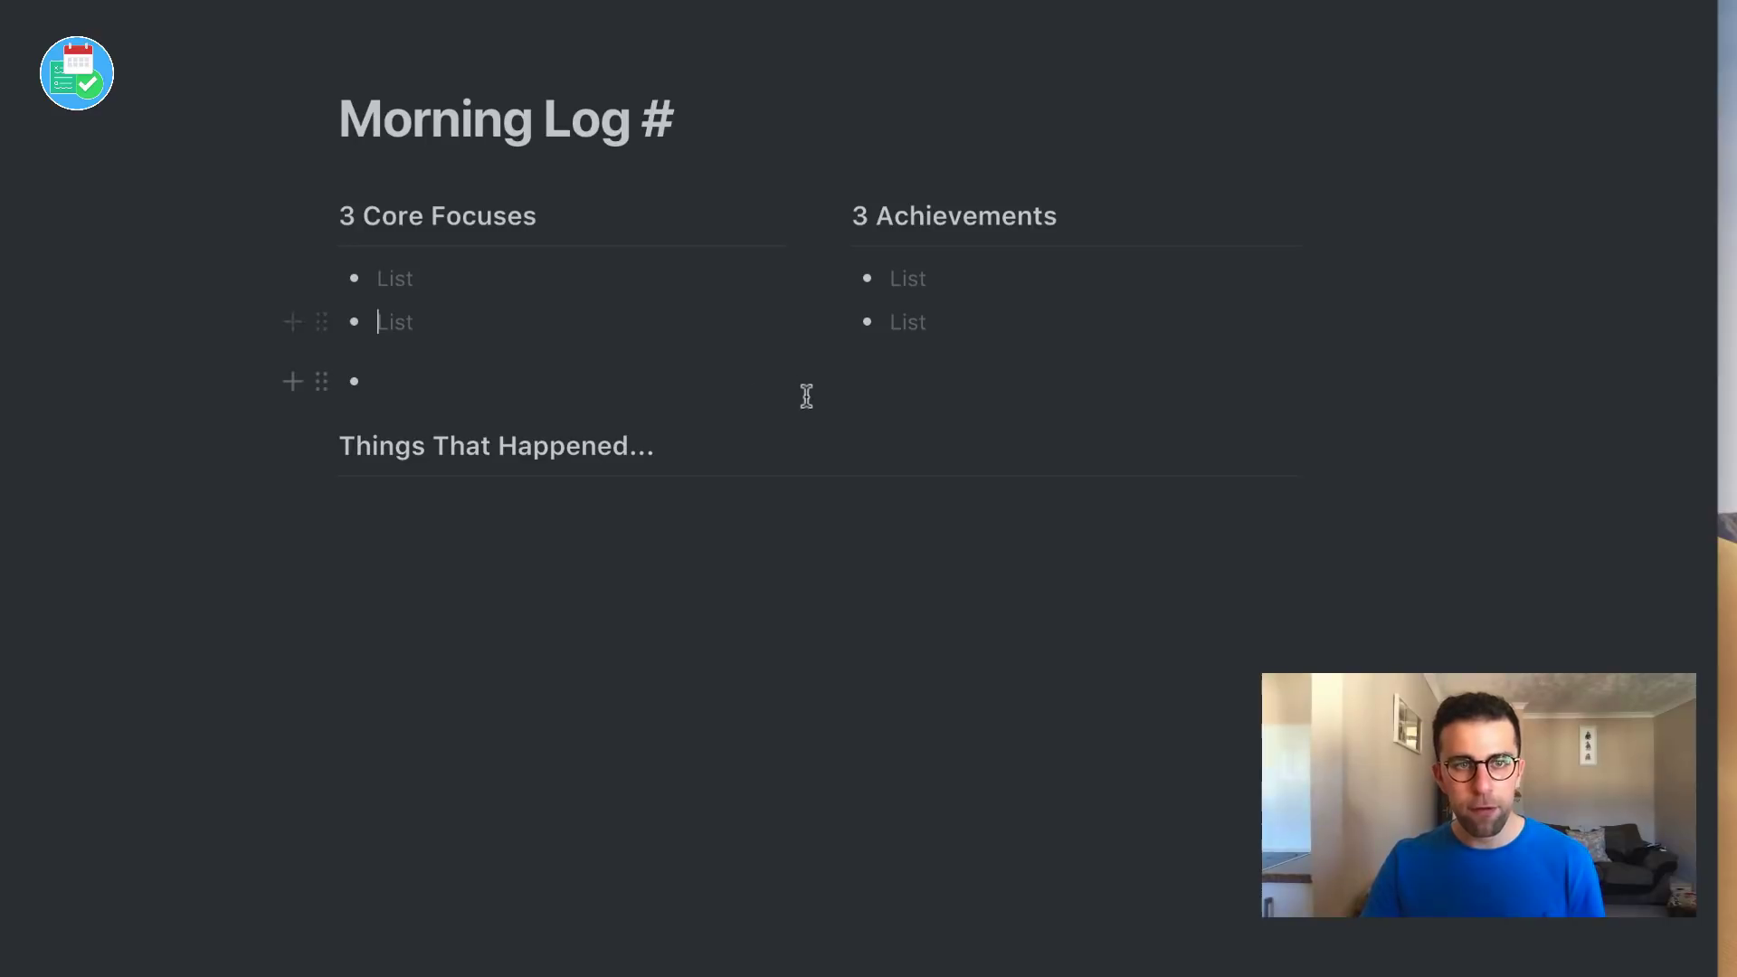
left_click_drag(322, 381, 365, 347)
left_click(984, 362)
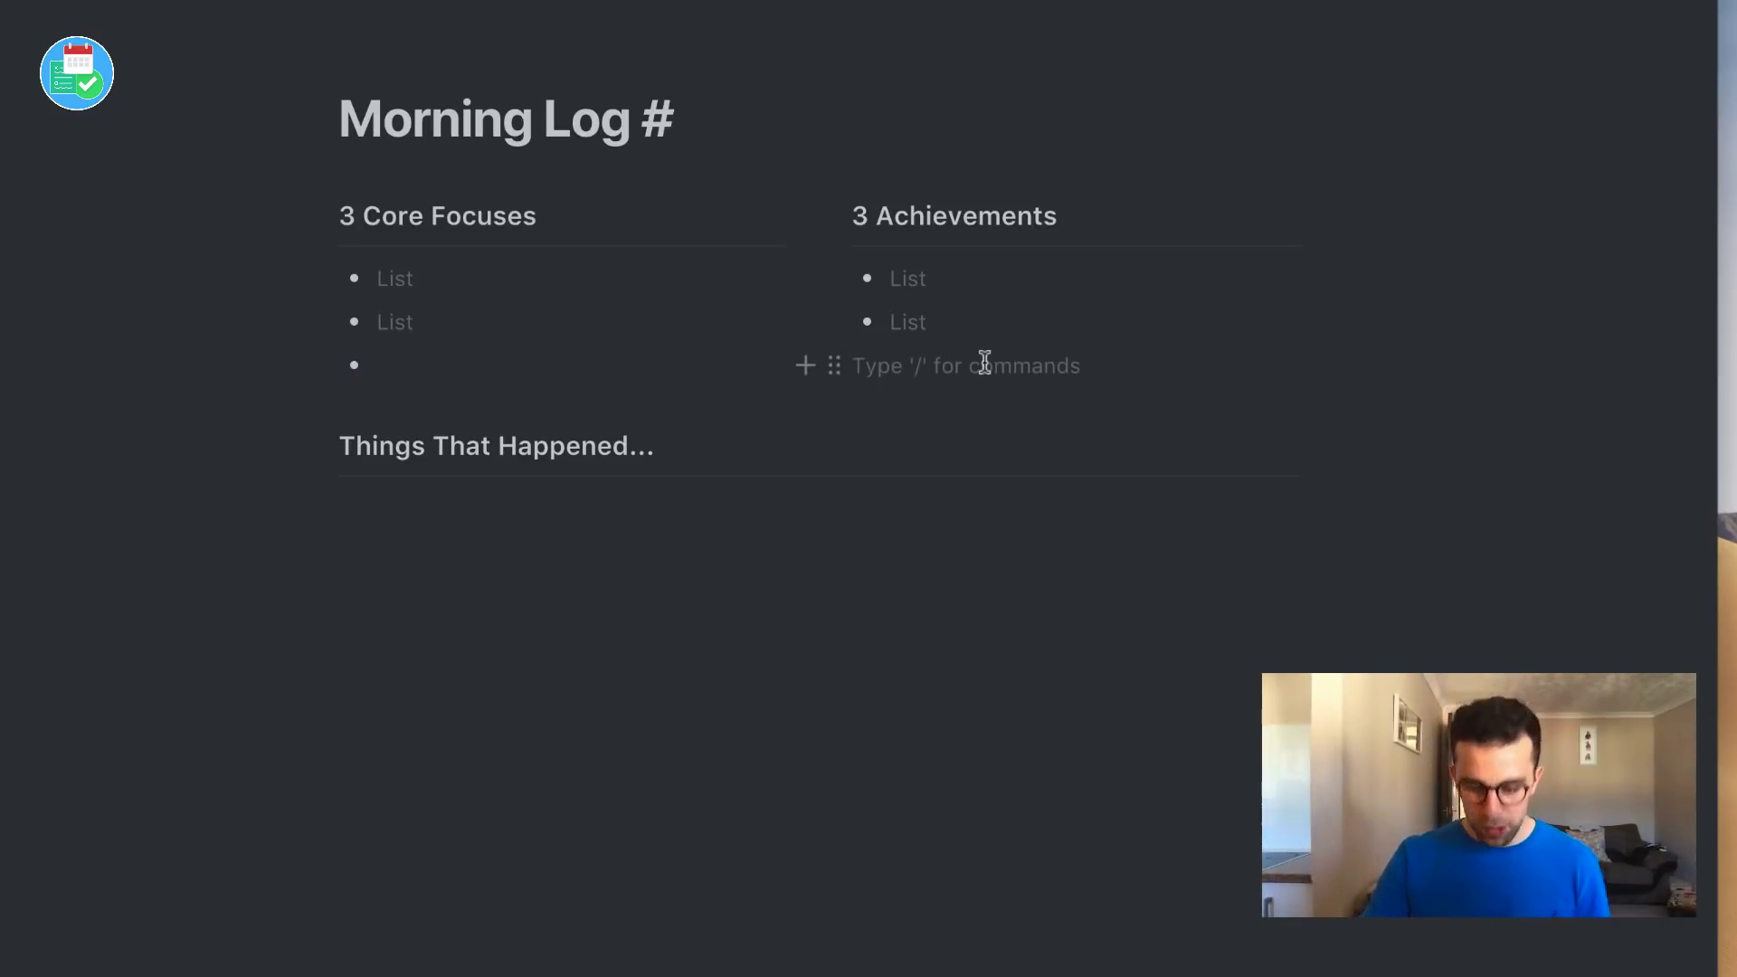
type("-")
left_click(555, 364)
Step: Add three empty bullet items under Things That Happened...
left_click(639, 518)
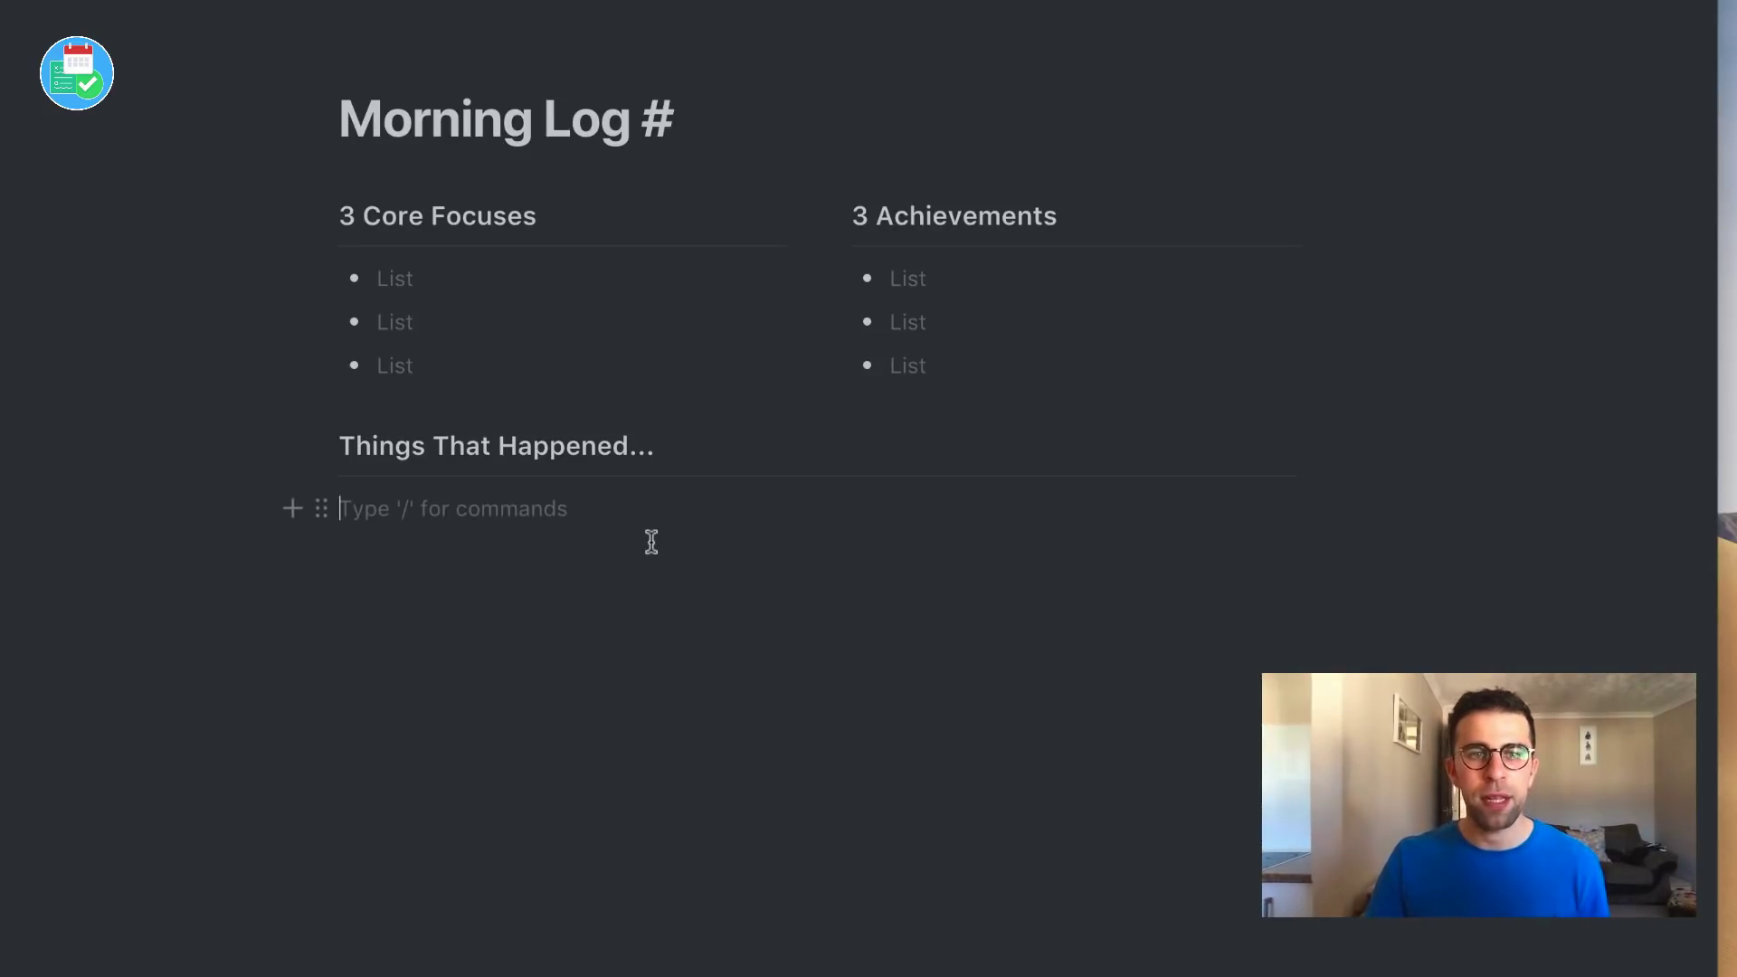
type("-")
key("BackSpace")
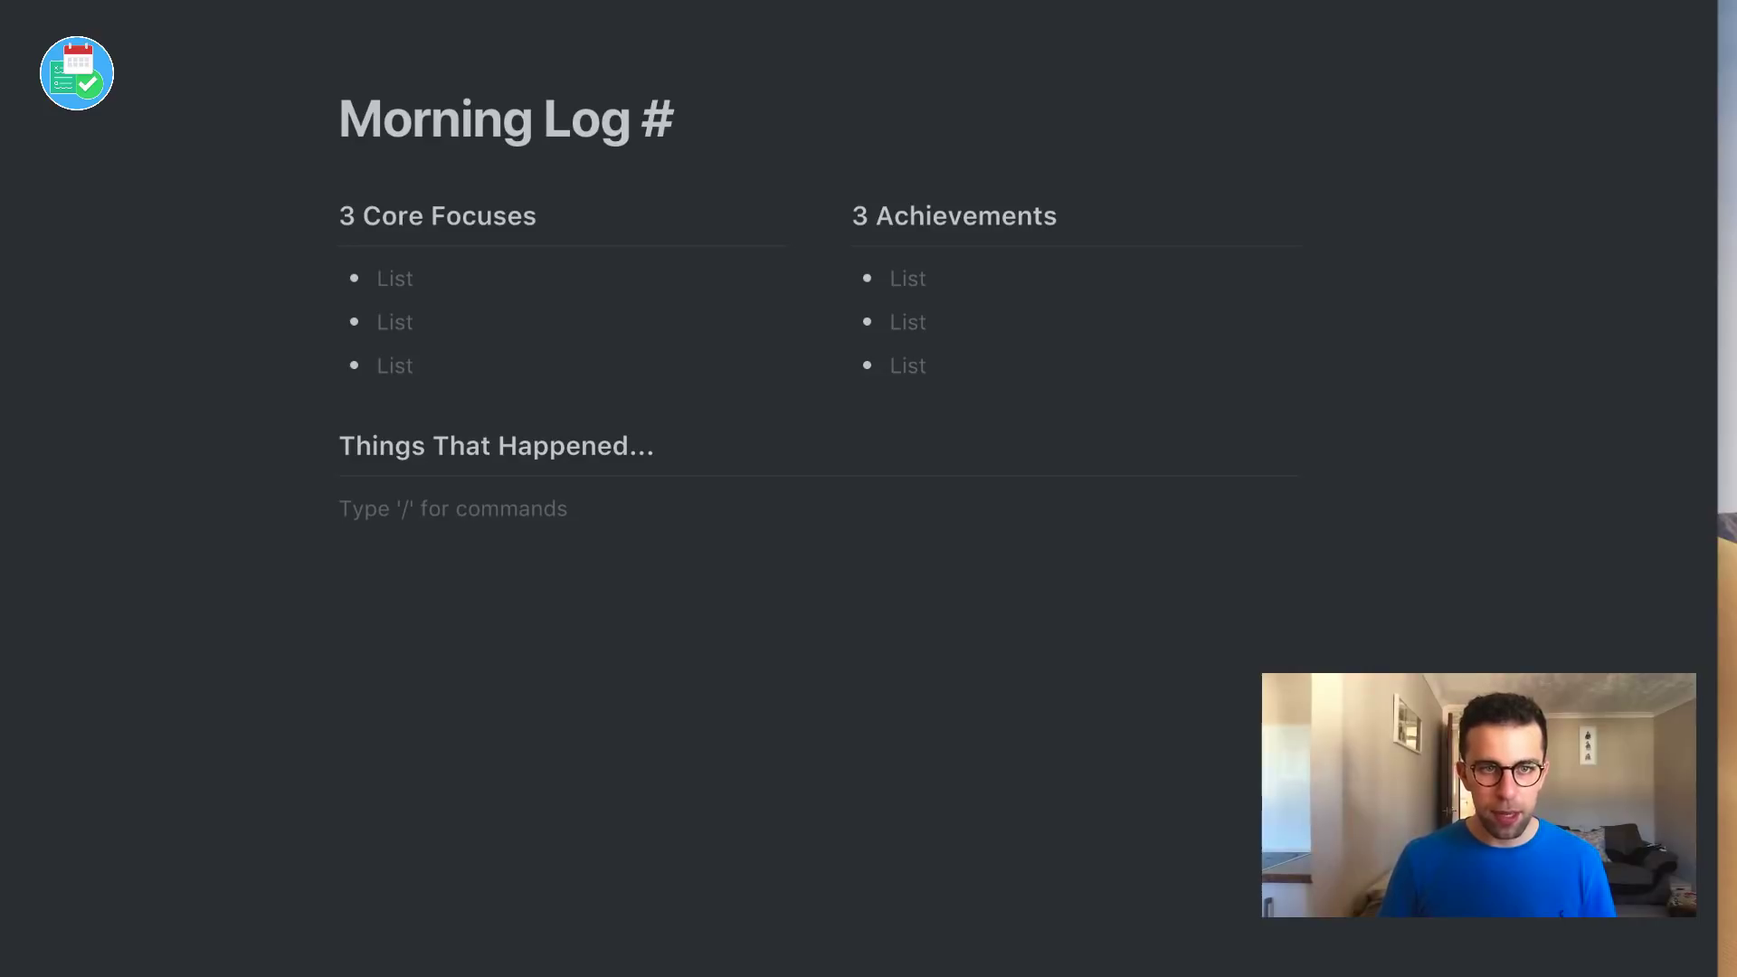
type("-")
key("Return")
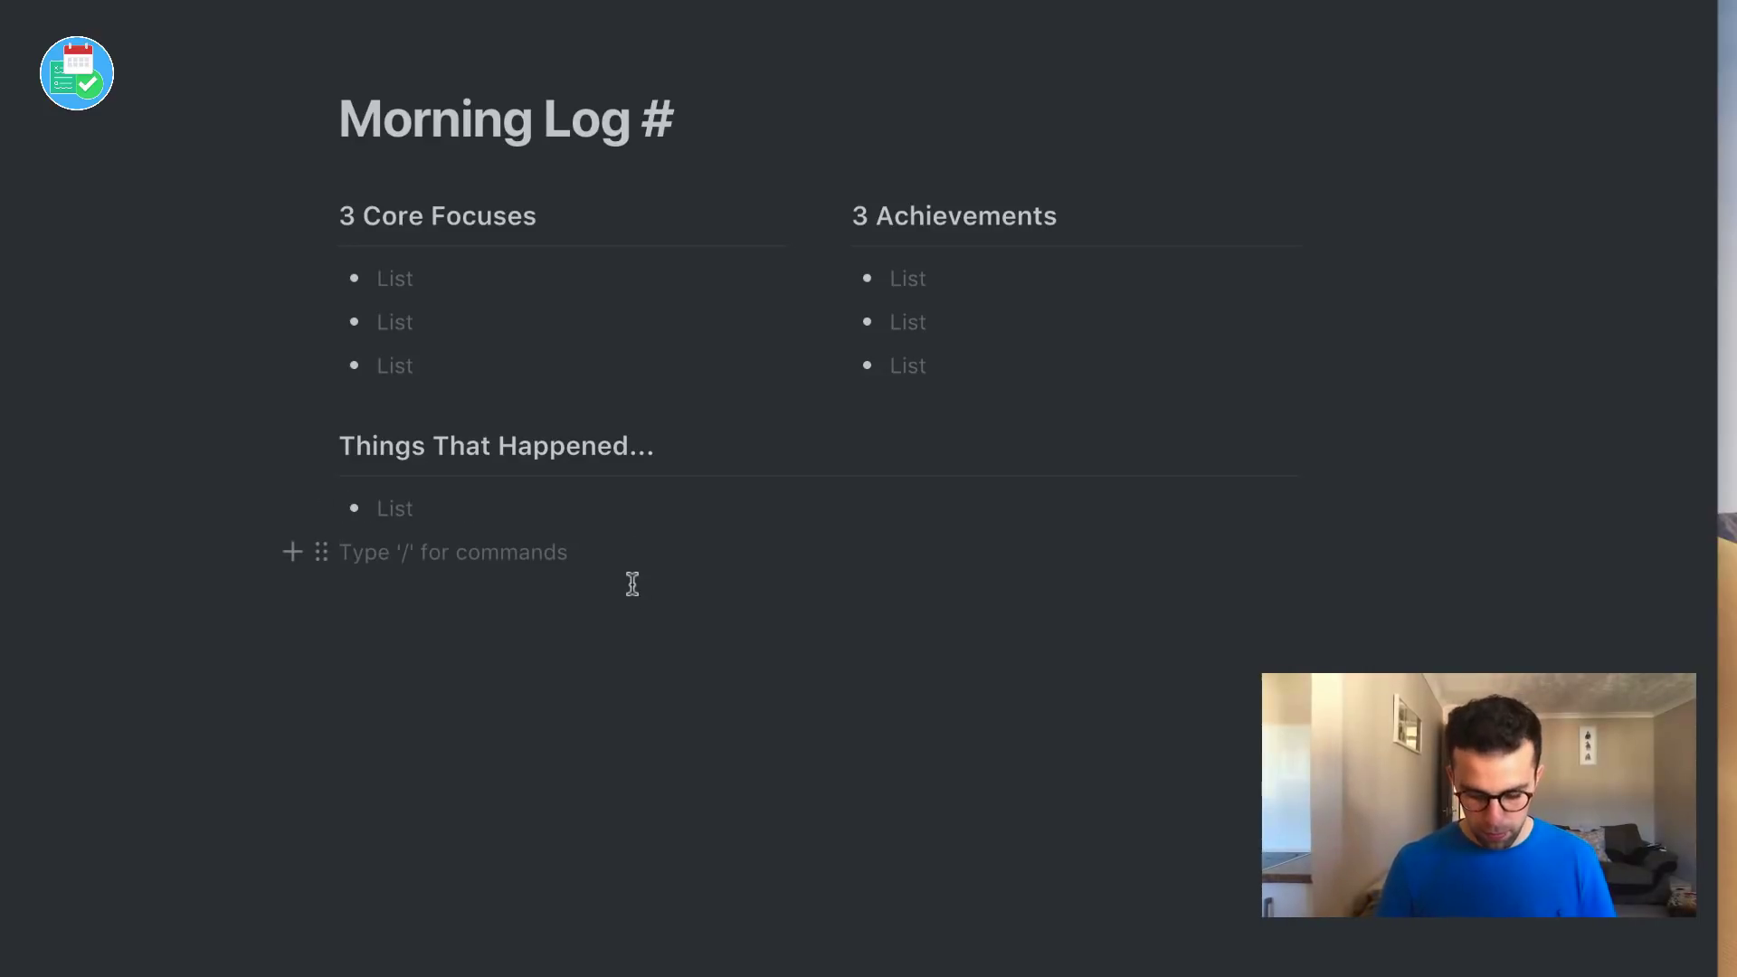
type("-")
key("Return")
type("-")
key("Return")
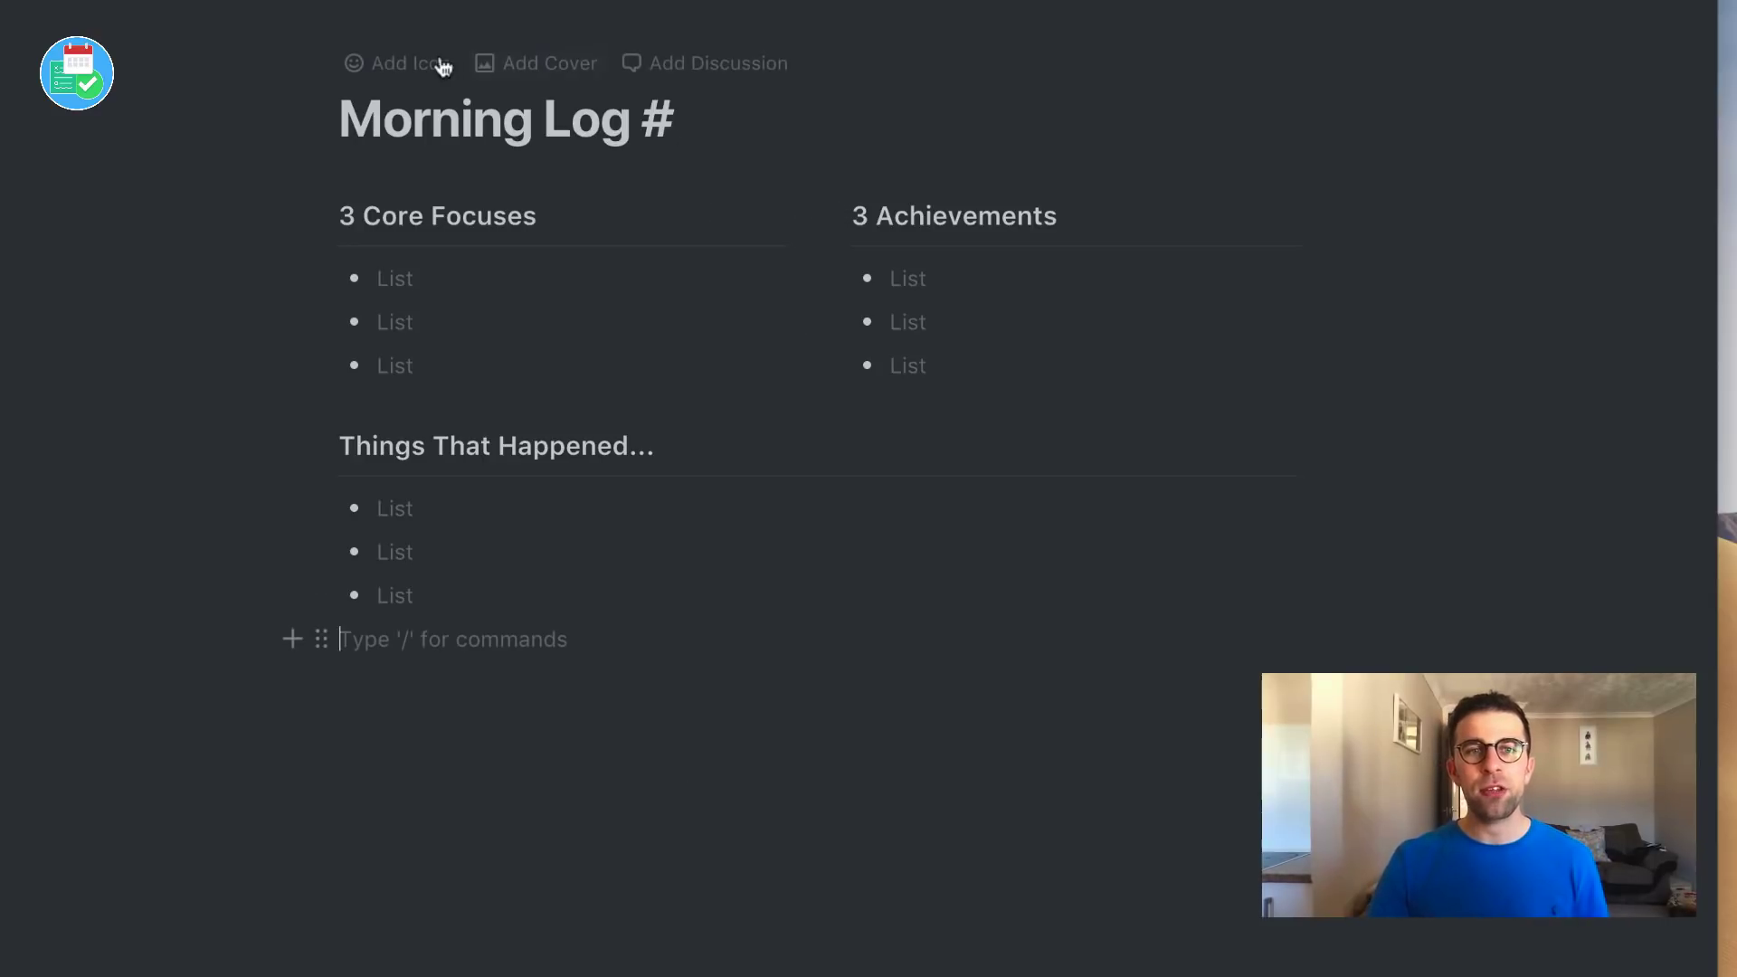
Step: Give the page the writing-hand emoji as its icon
left_click(433, 63)
left_click(380, 86)
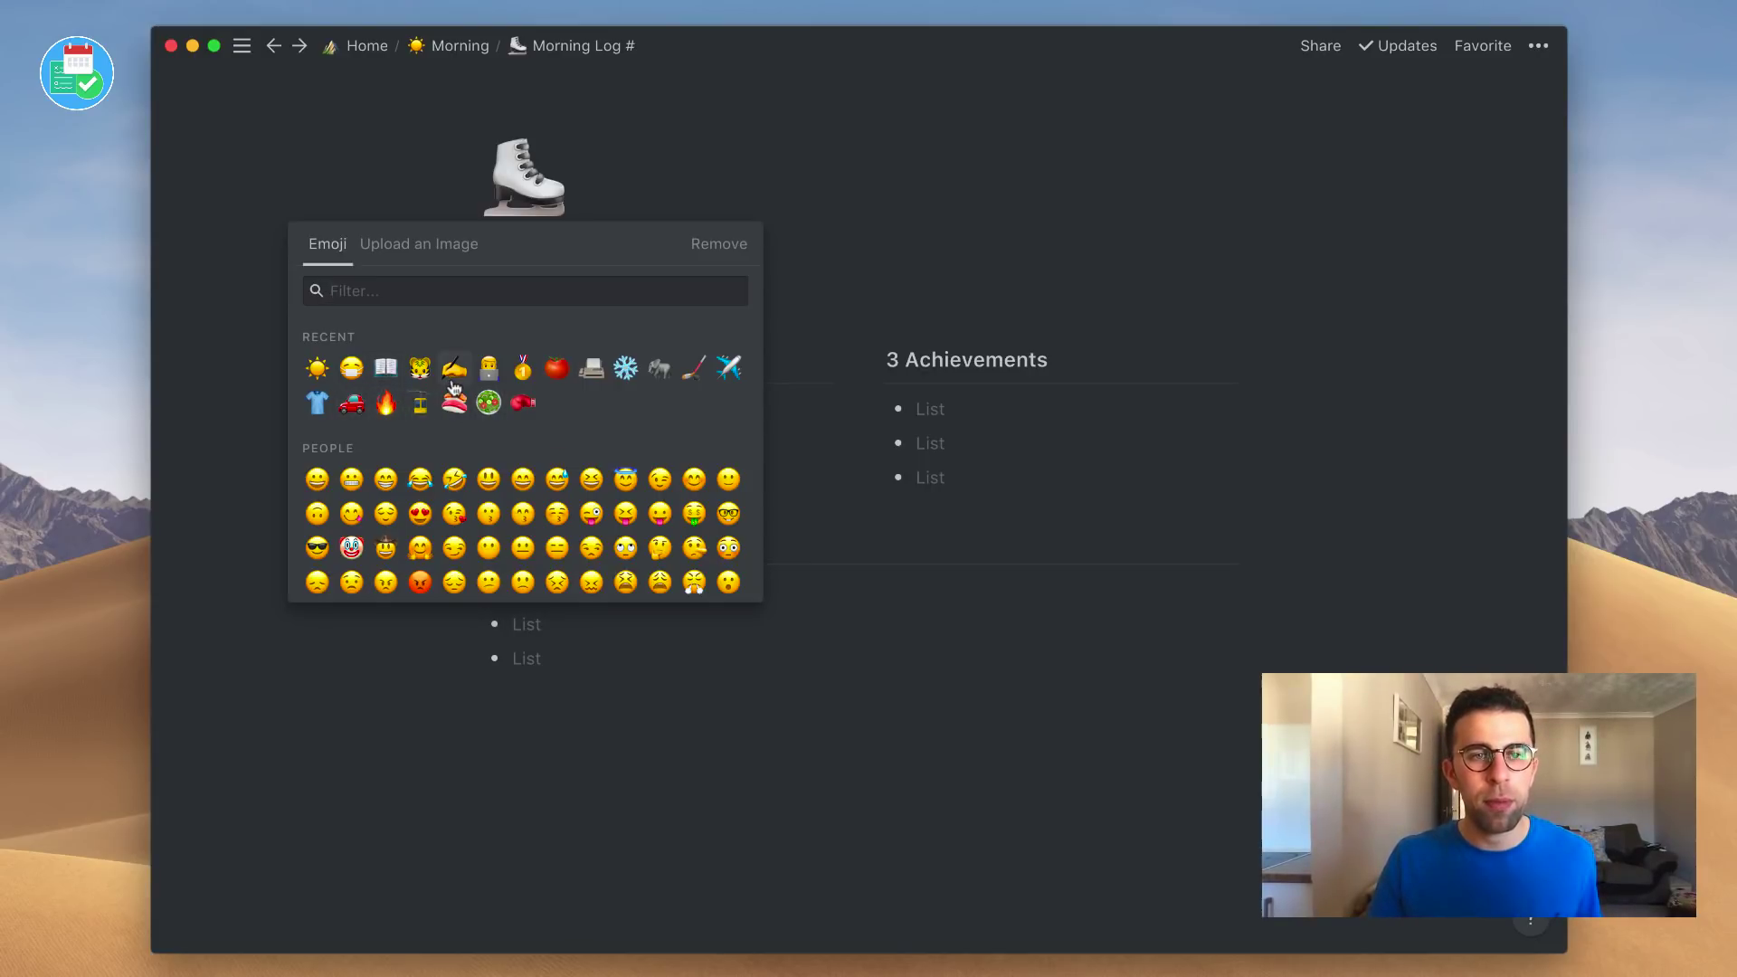
left_click(455, 380)
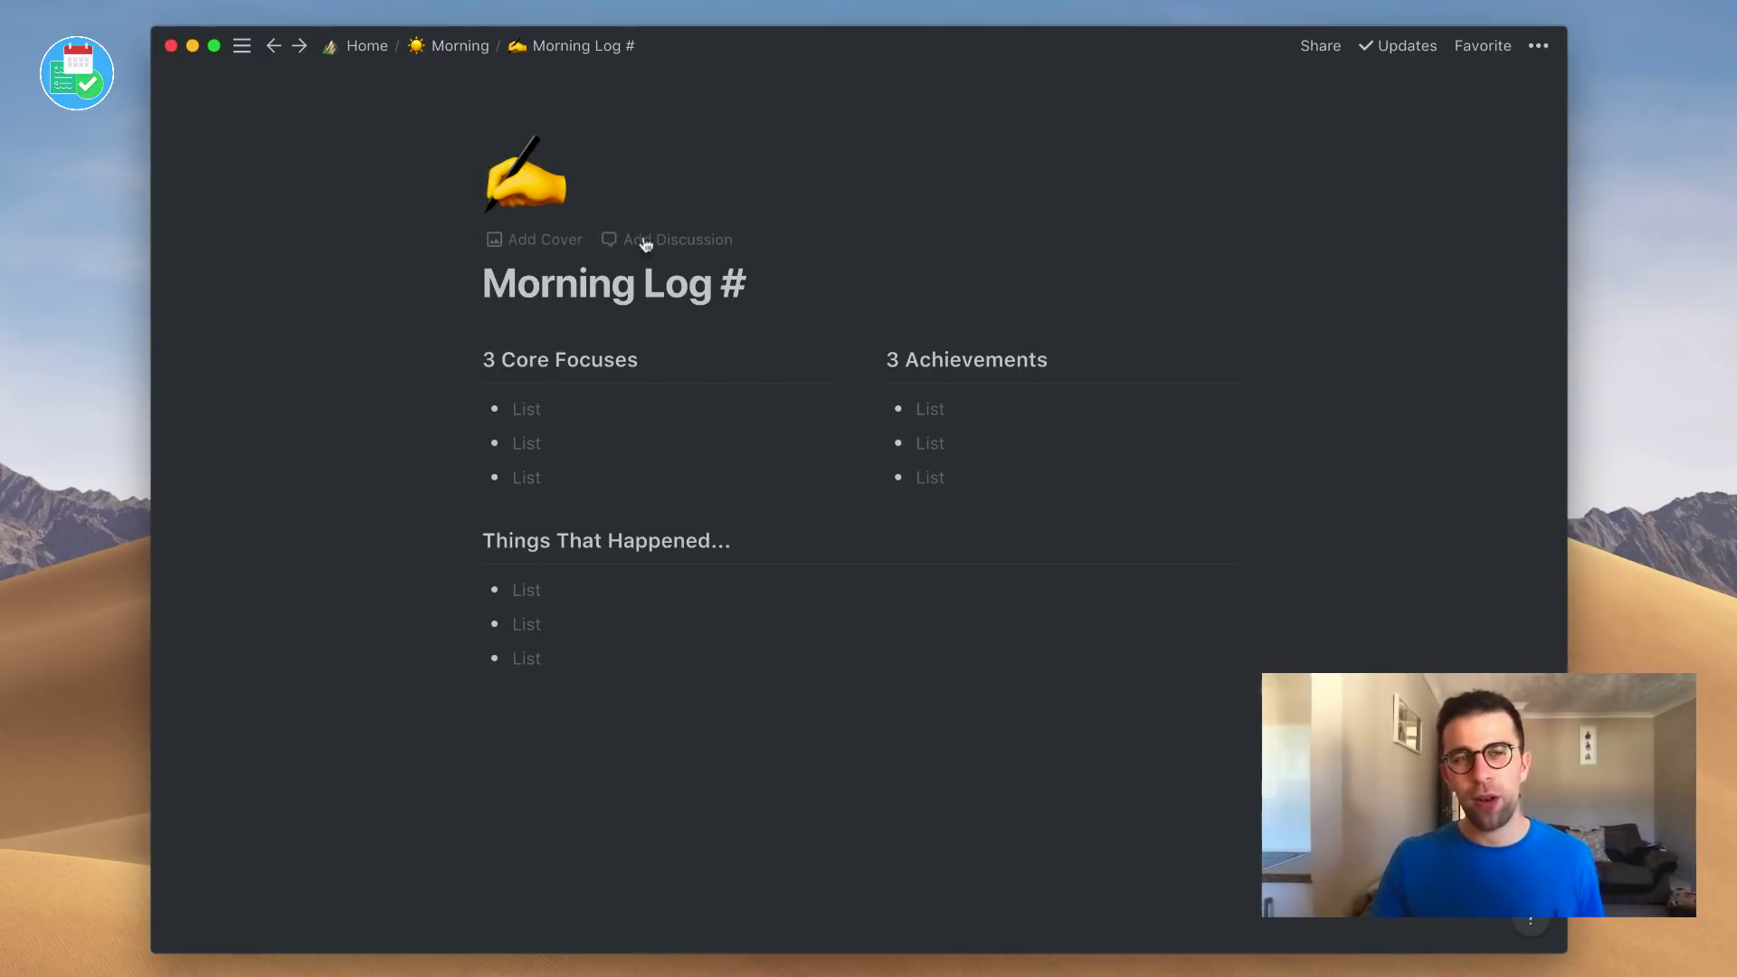
Step: Upload the Unsplash mountain photo as cover and reposition it to show the valley
left_click(565, 241)
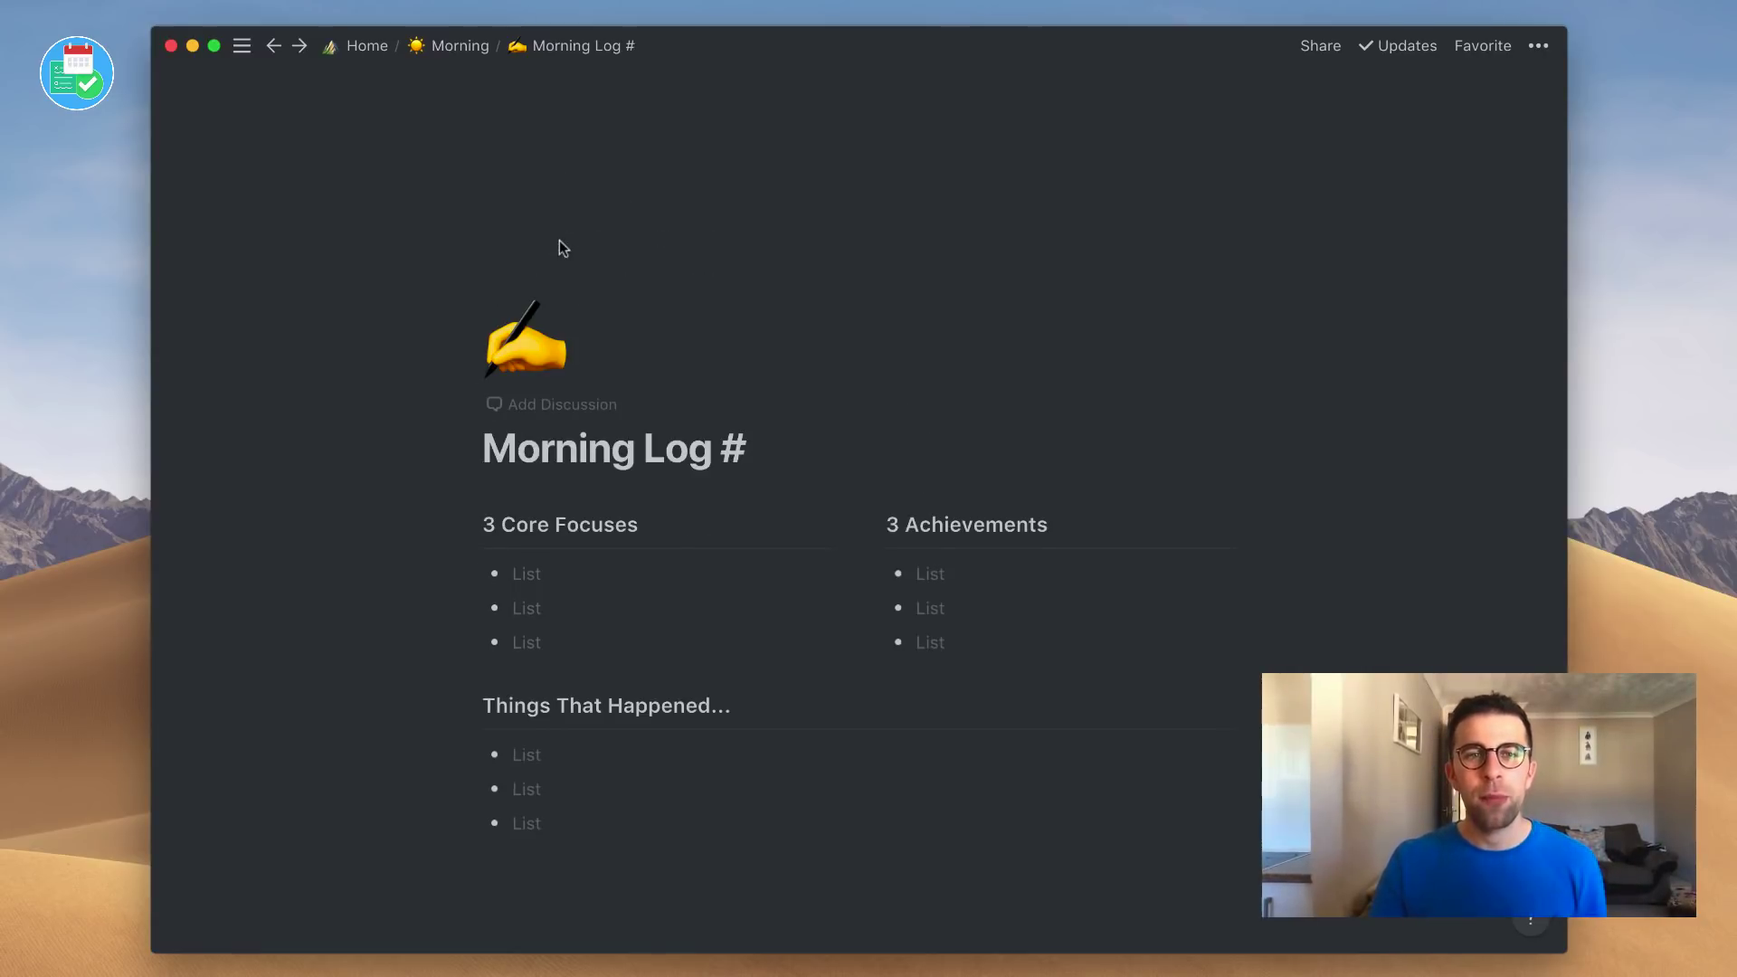
left_click(1109, 321)
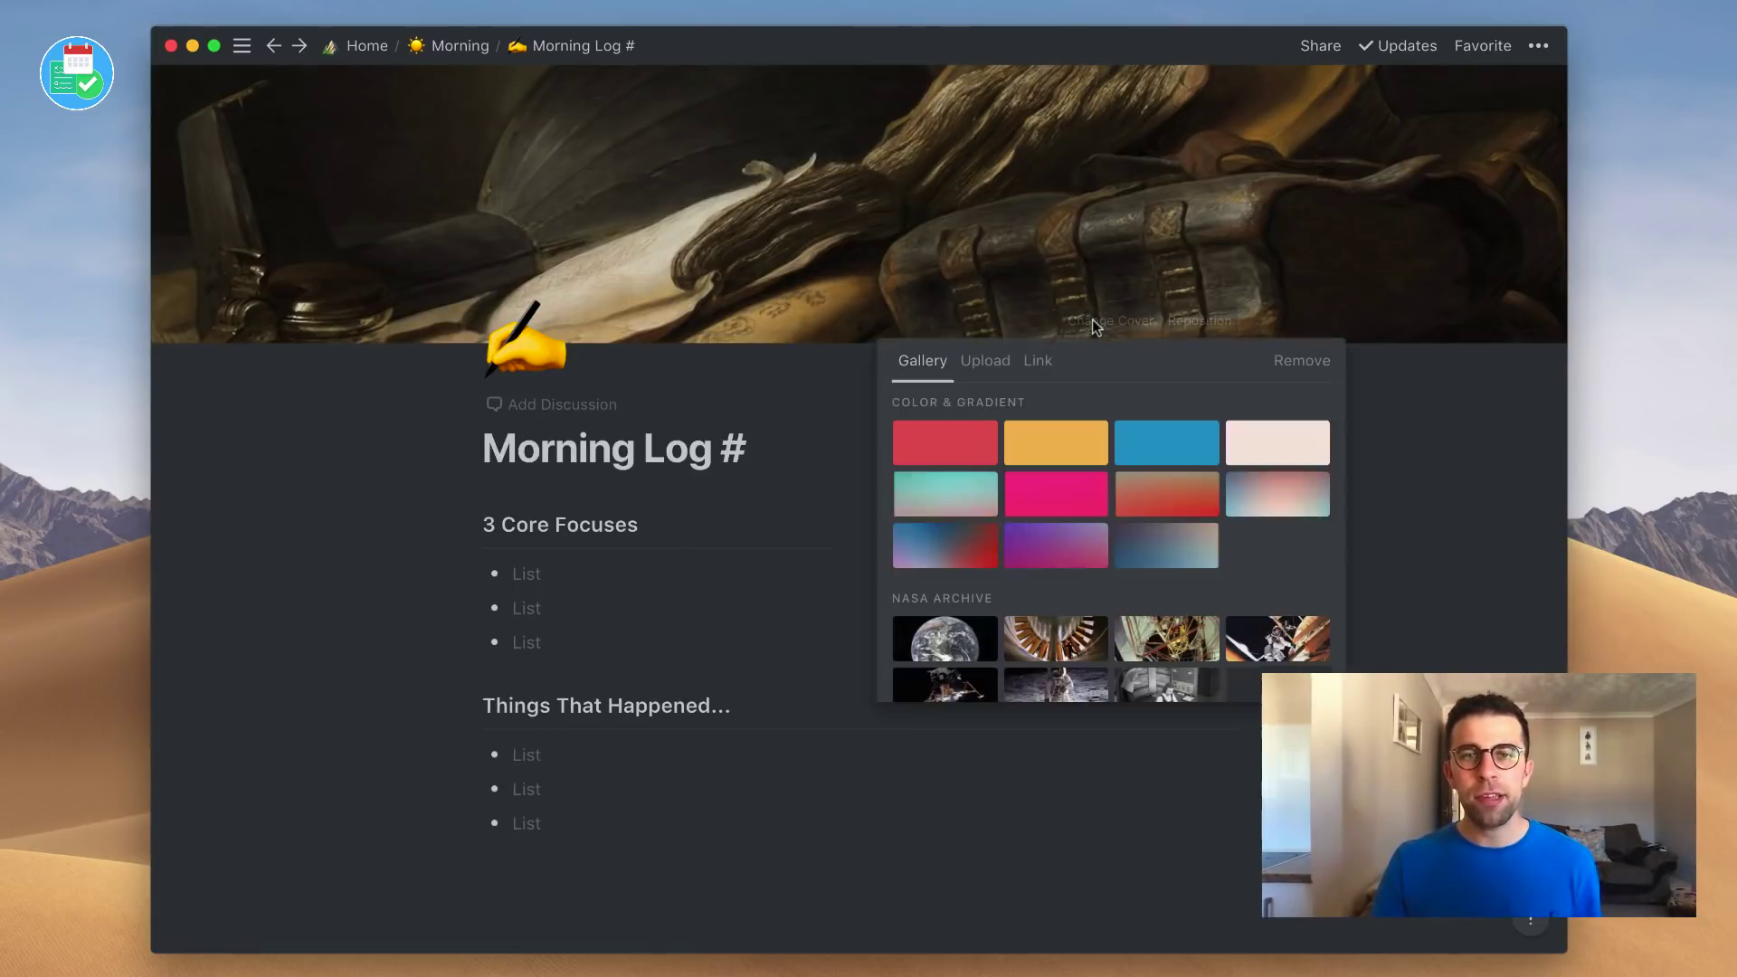
left_click(999, 372)
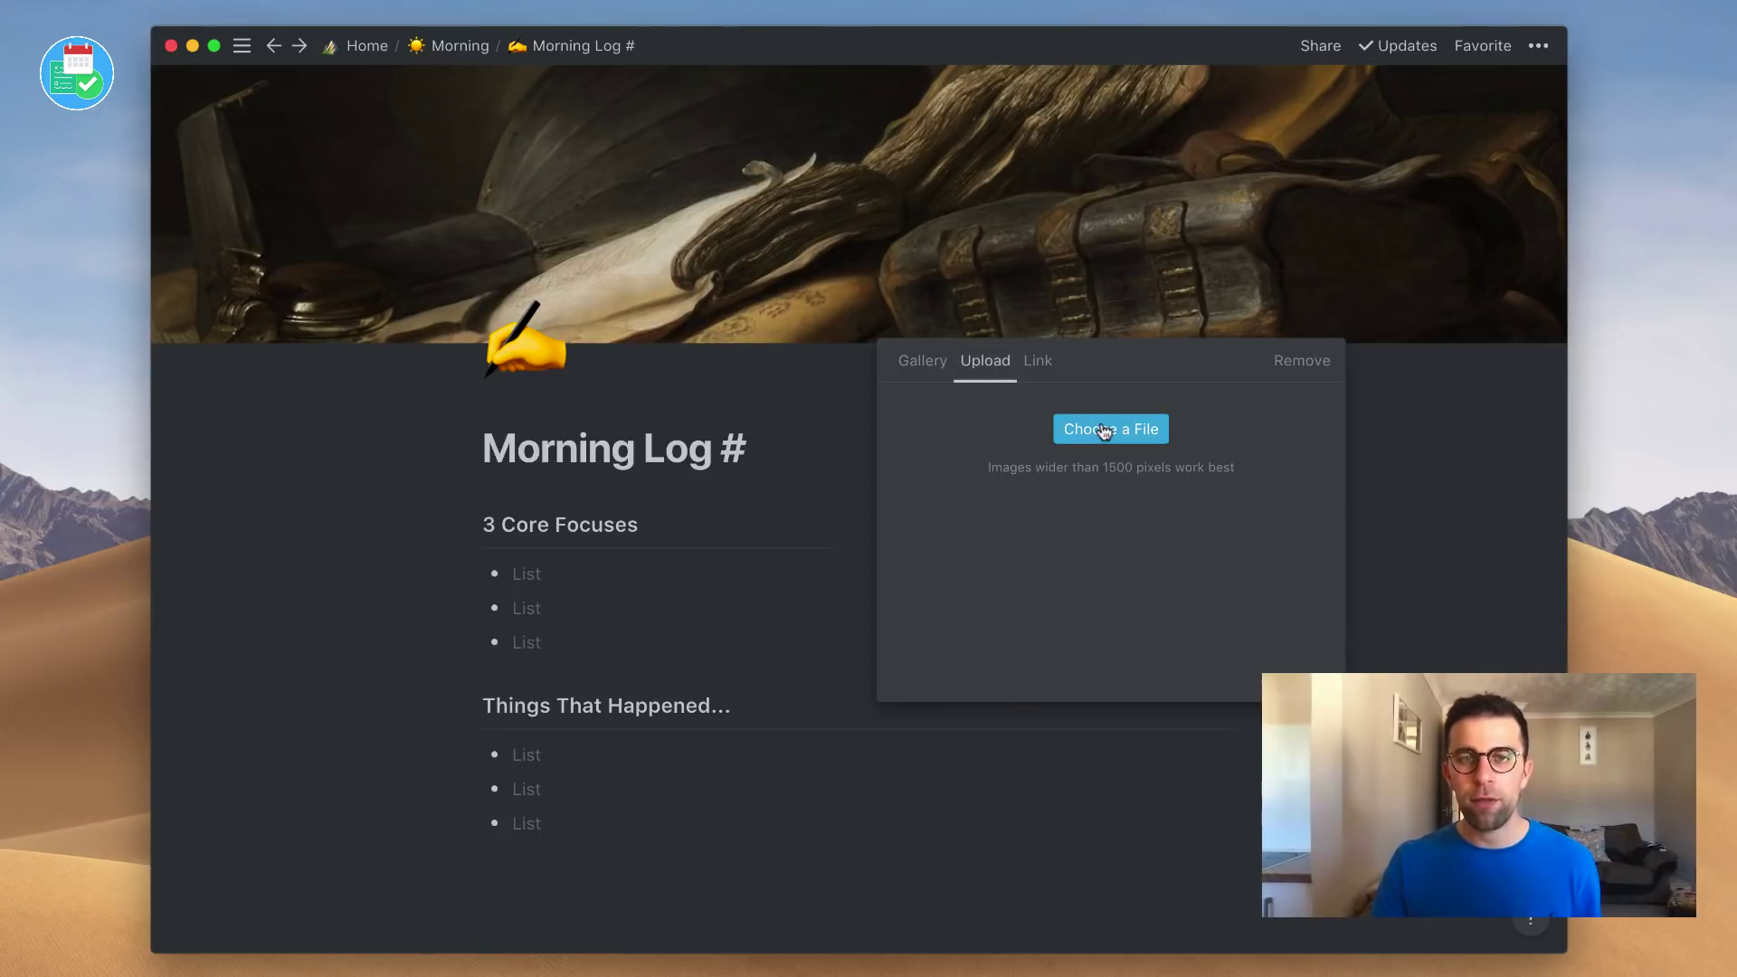
left_click(1103, 429)
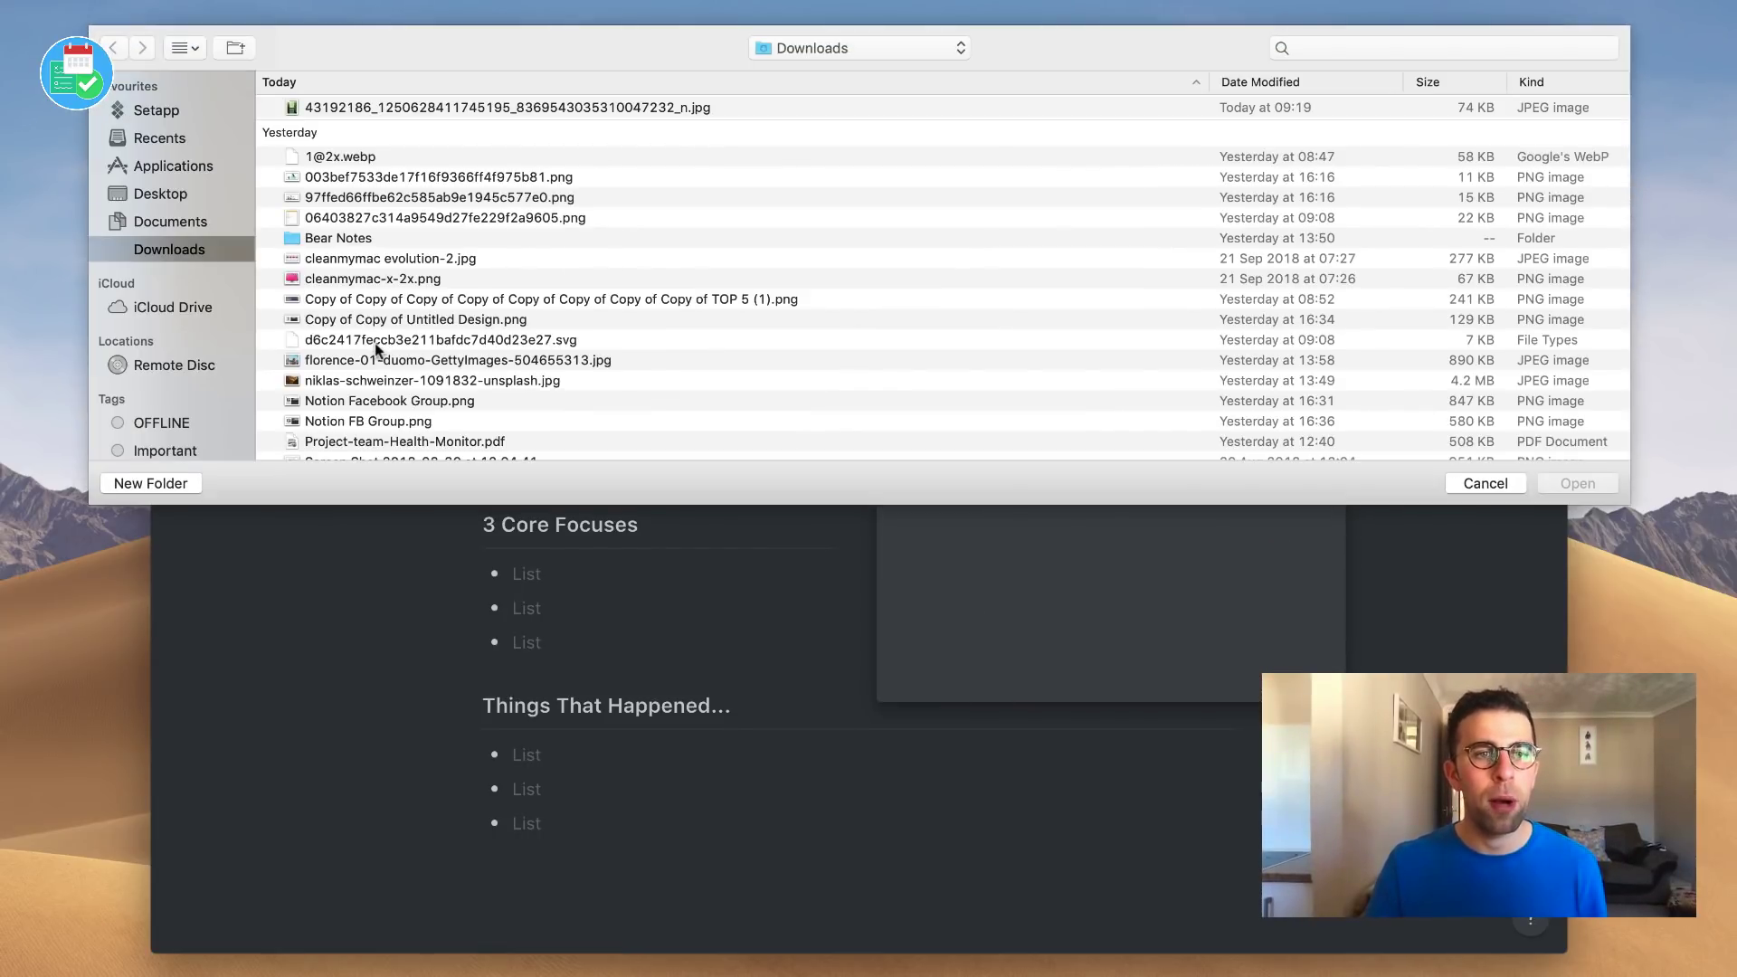
left_click(434, 380)
key("Return")
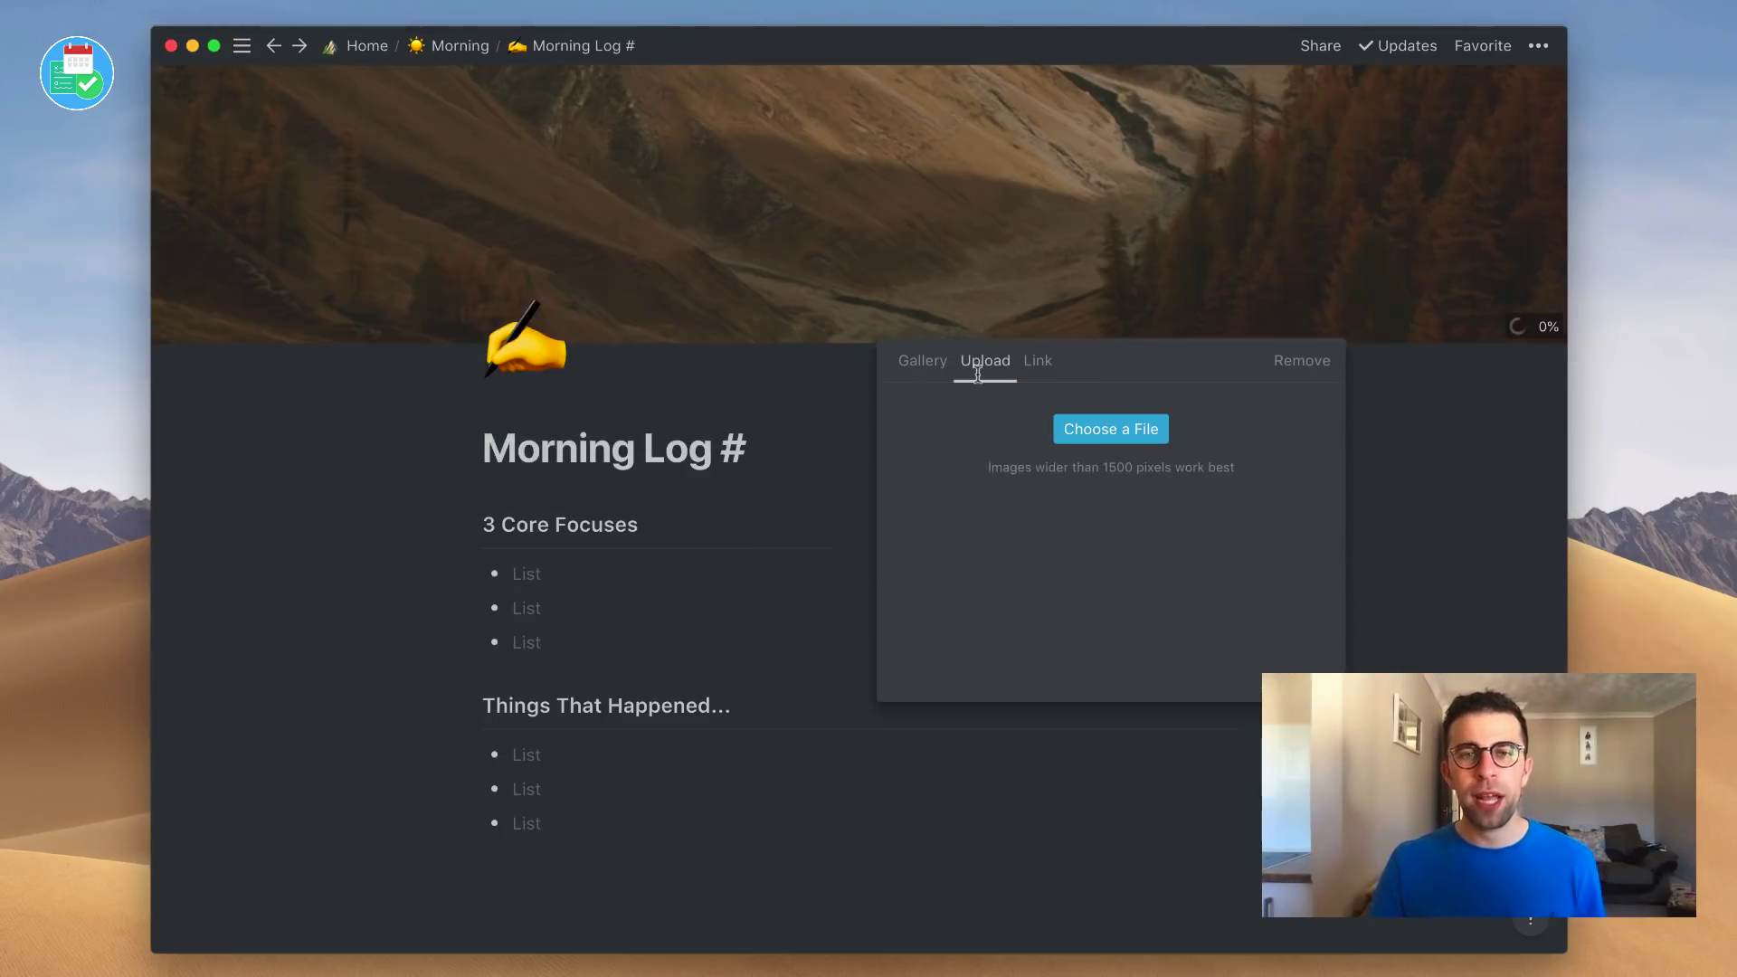
left_click(1194, 321)
left_click_drag(1058, 279, 1012, 138)
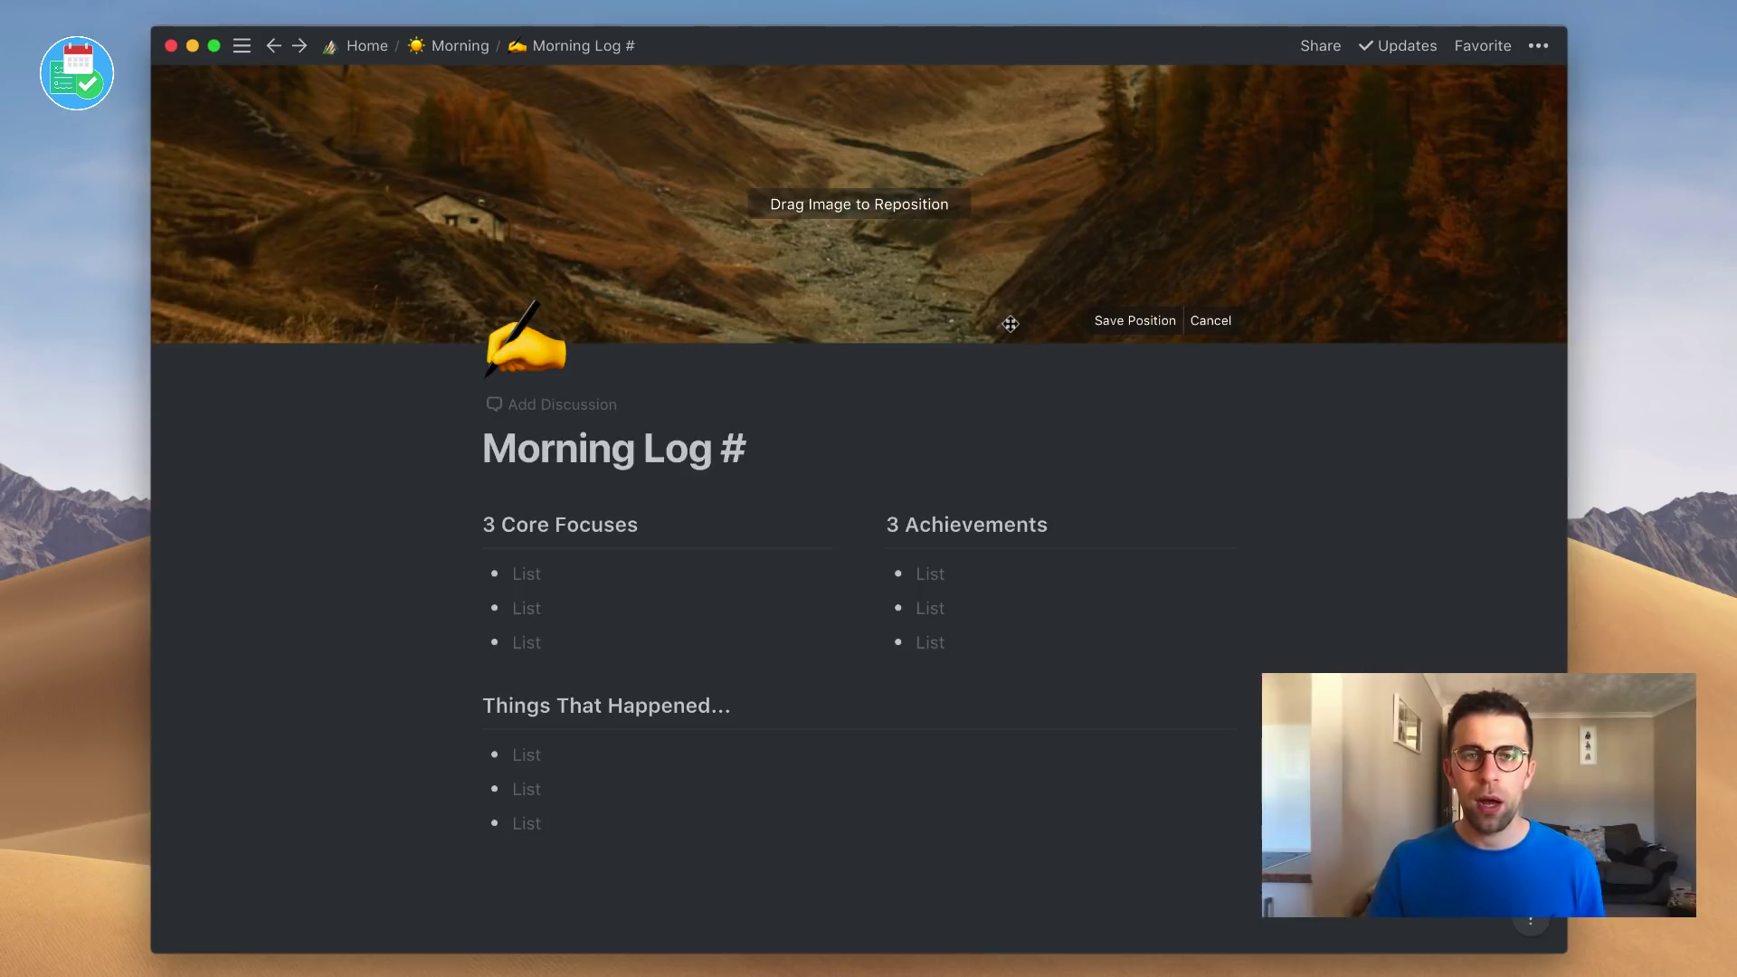
left_click(1136, 320)
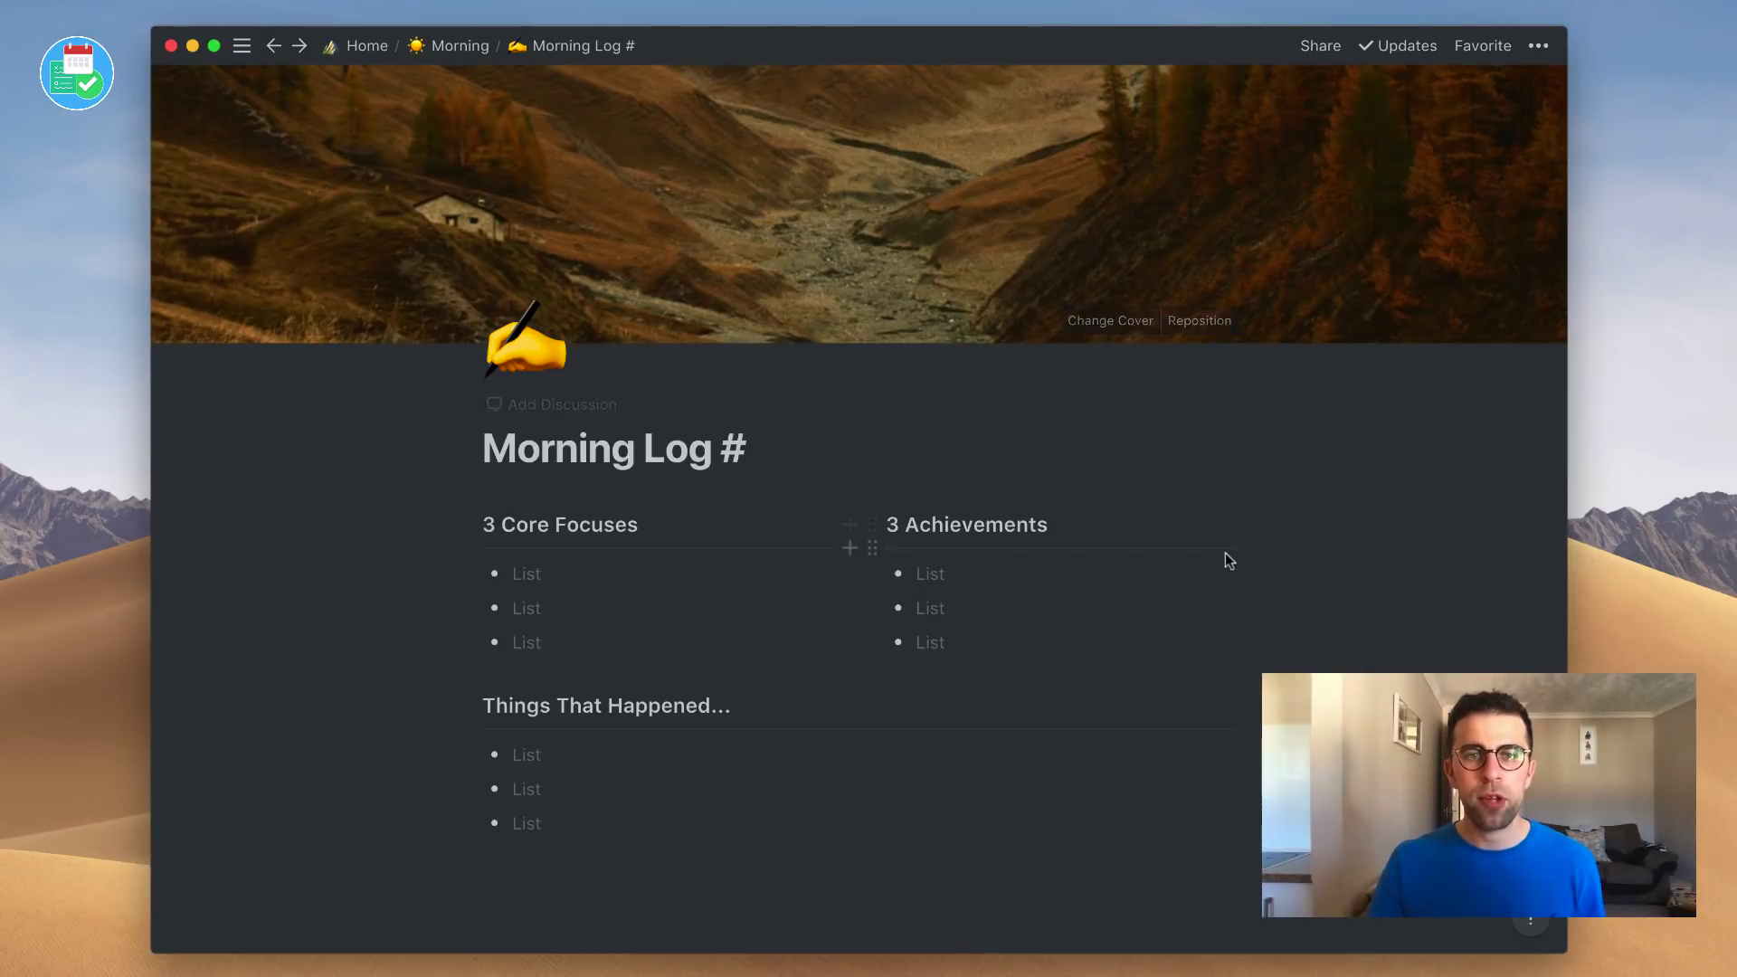
Step: Add spacing under the 3 Achievements list and place the caret after 3 Core Focuses
left_click(1002, 679)
left_click(730, 511)
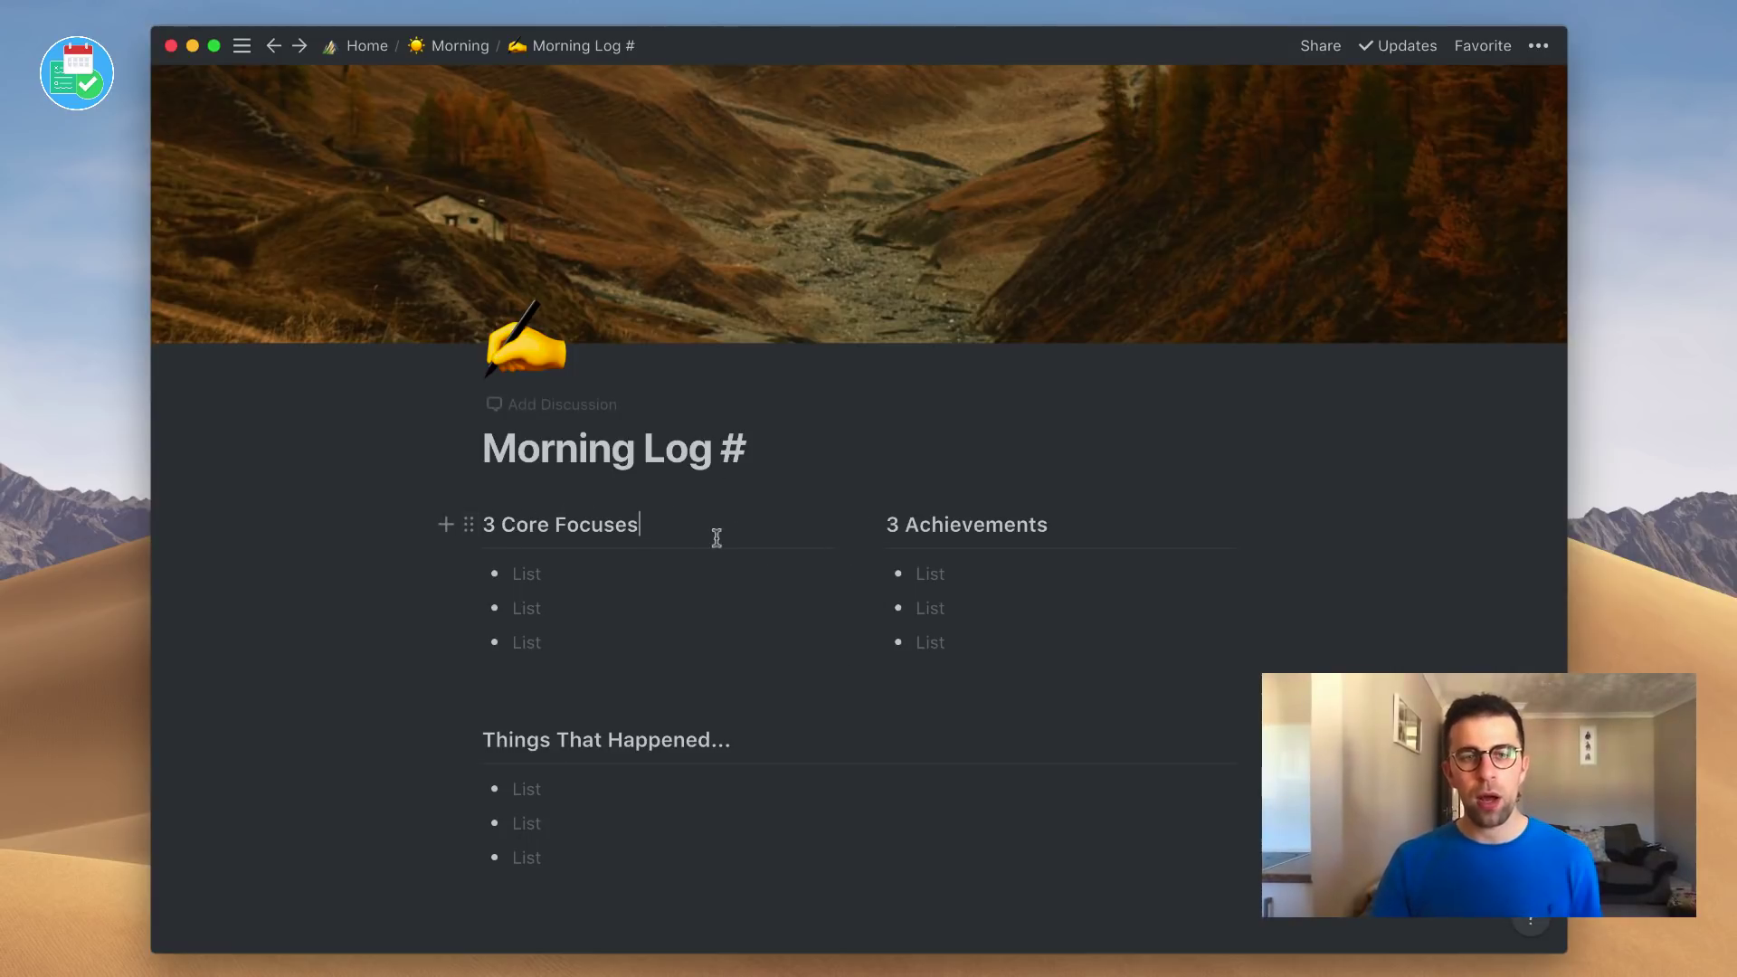
scroll(704, 570, "down", 3)
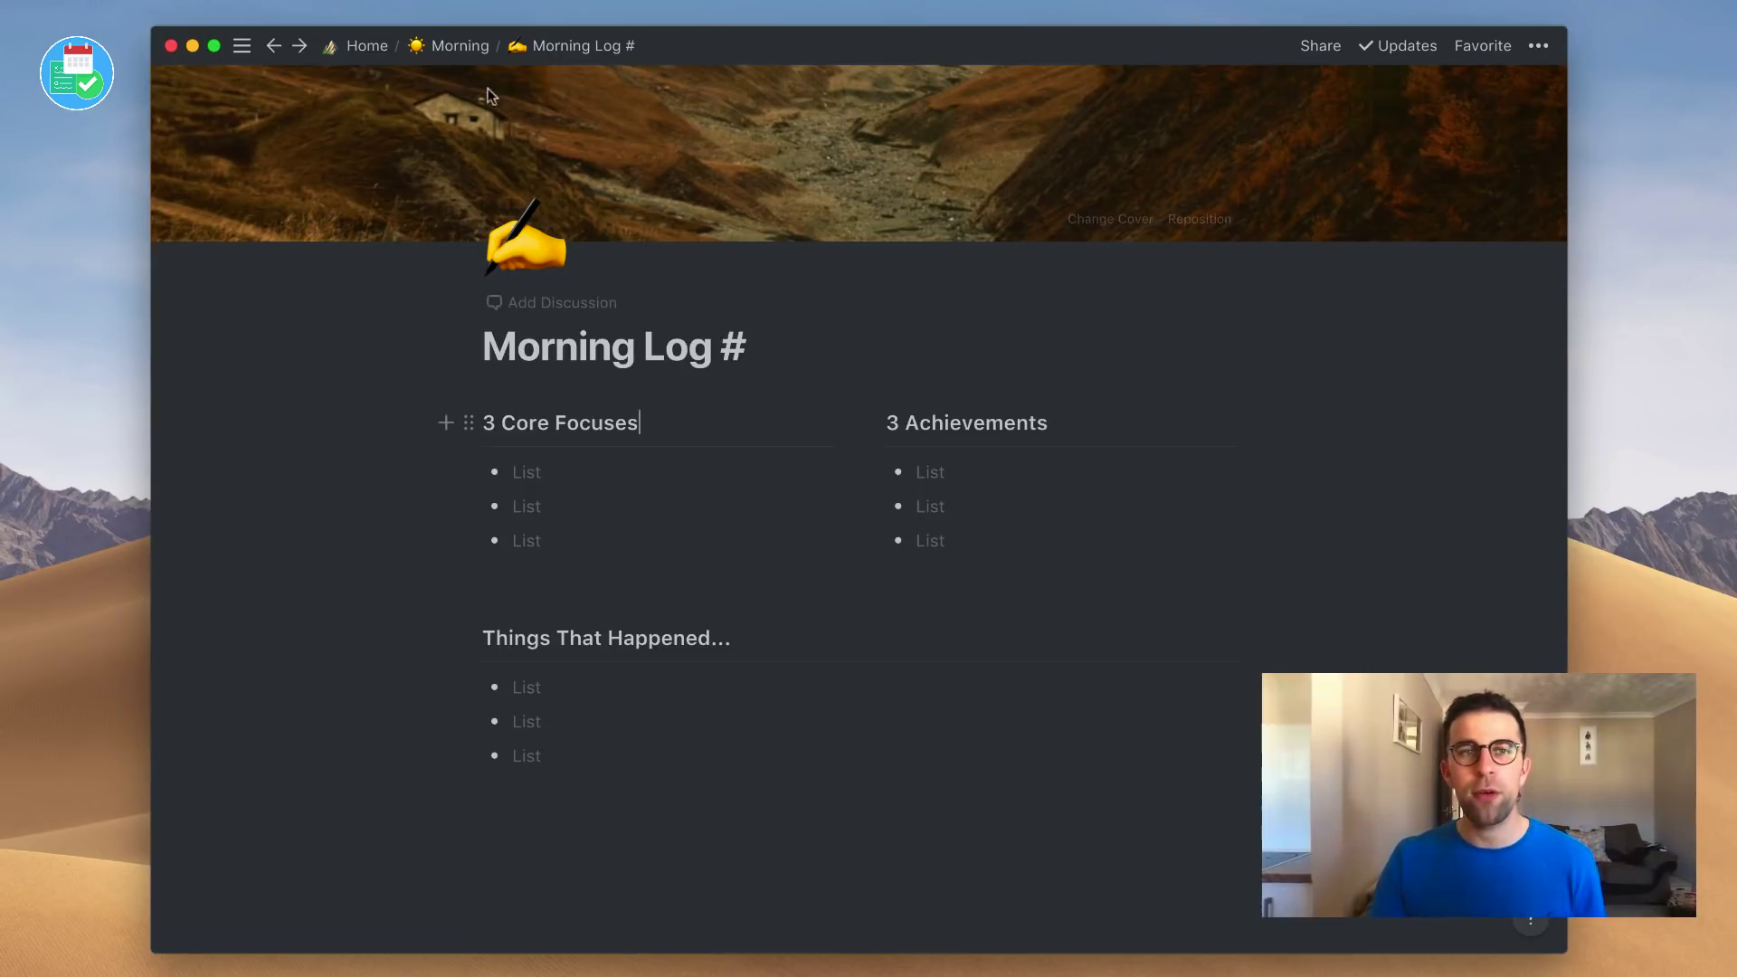
Step: On the Morning page, put the Morning Log # page into the template button's template
left_click(461, 49)
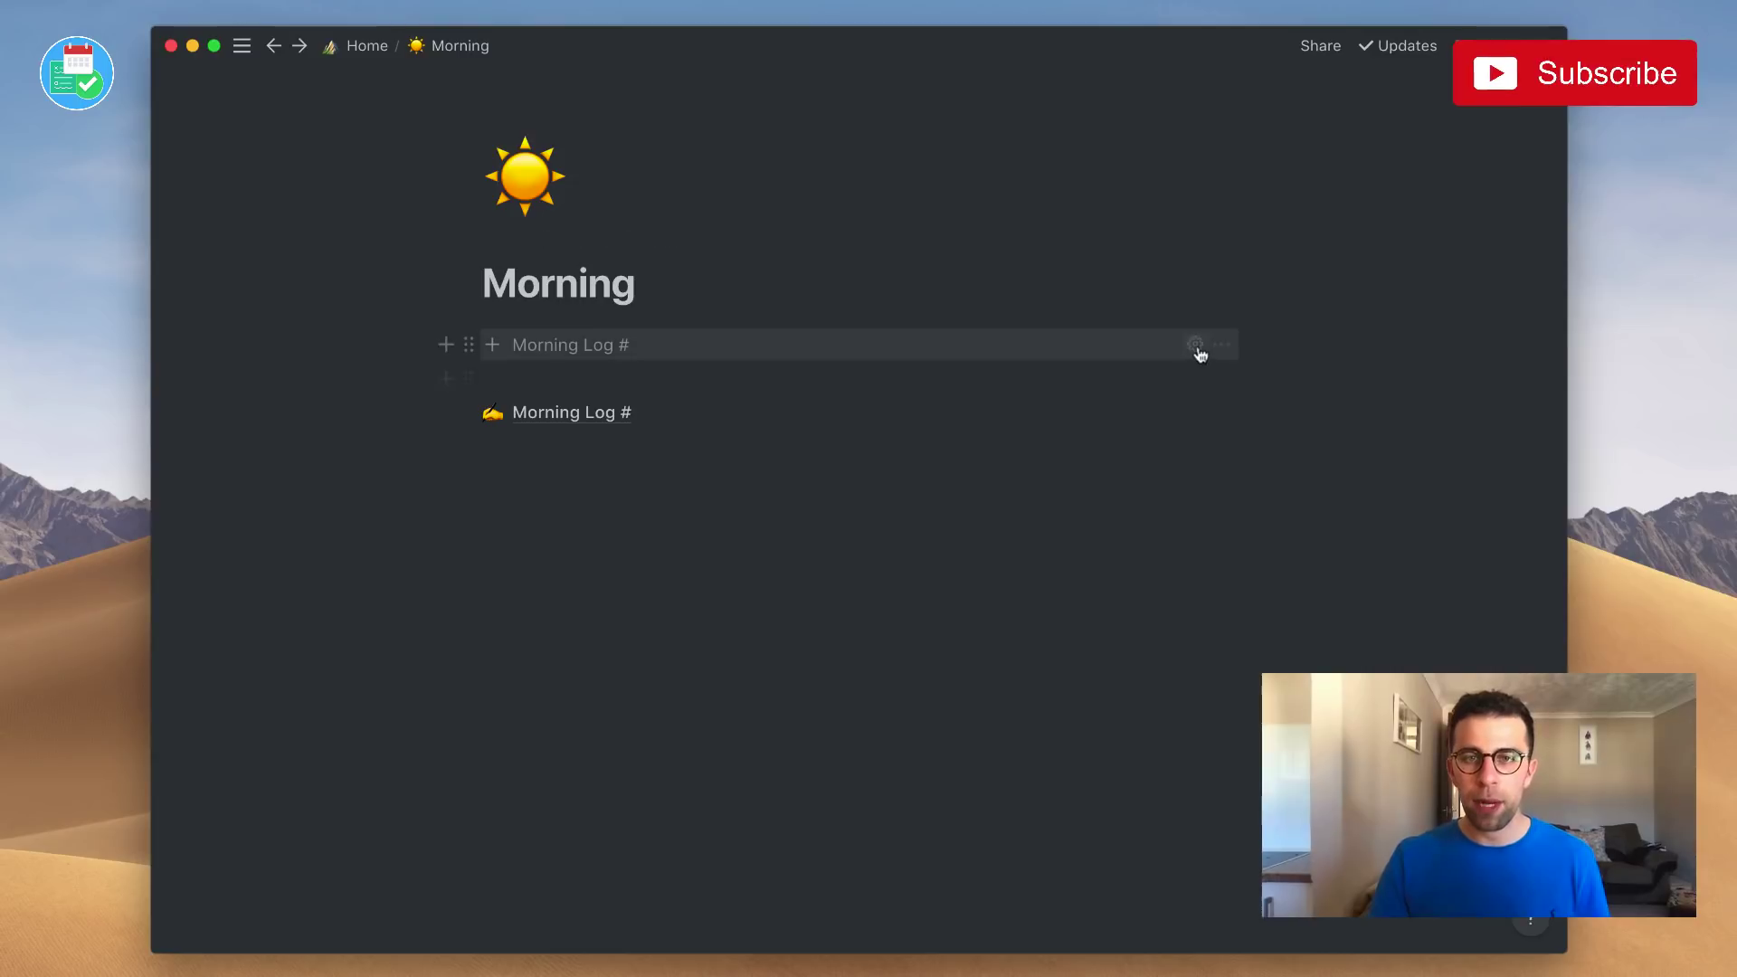
left_click(1195, 345)
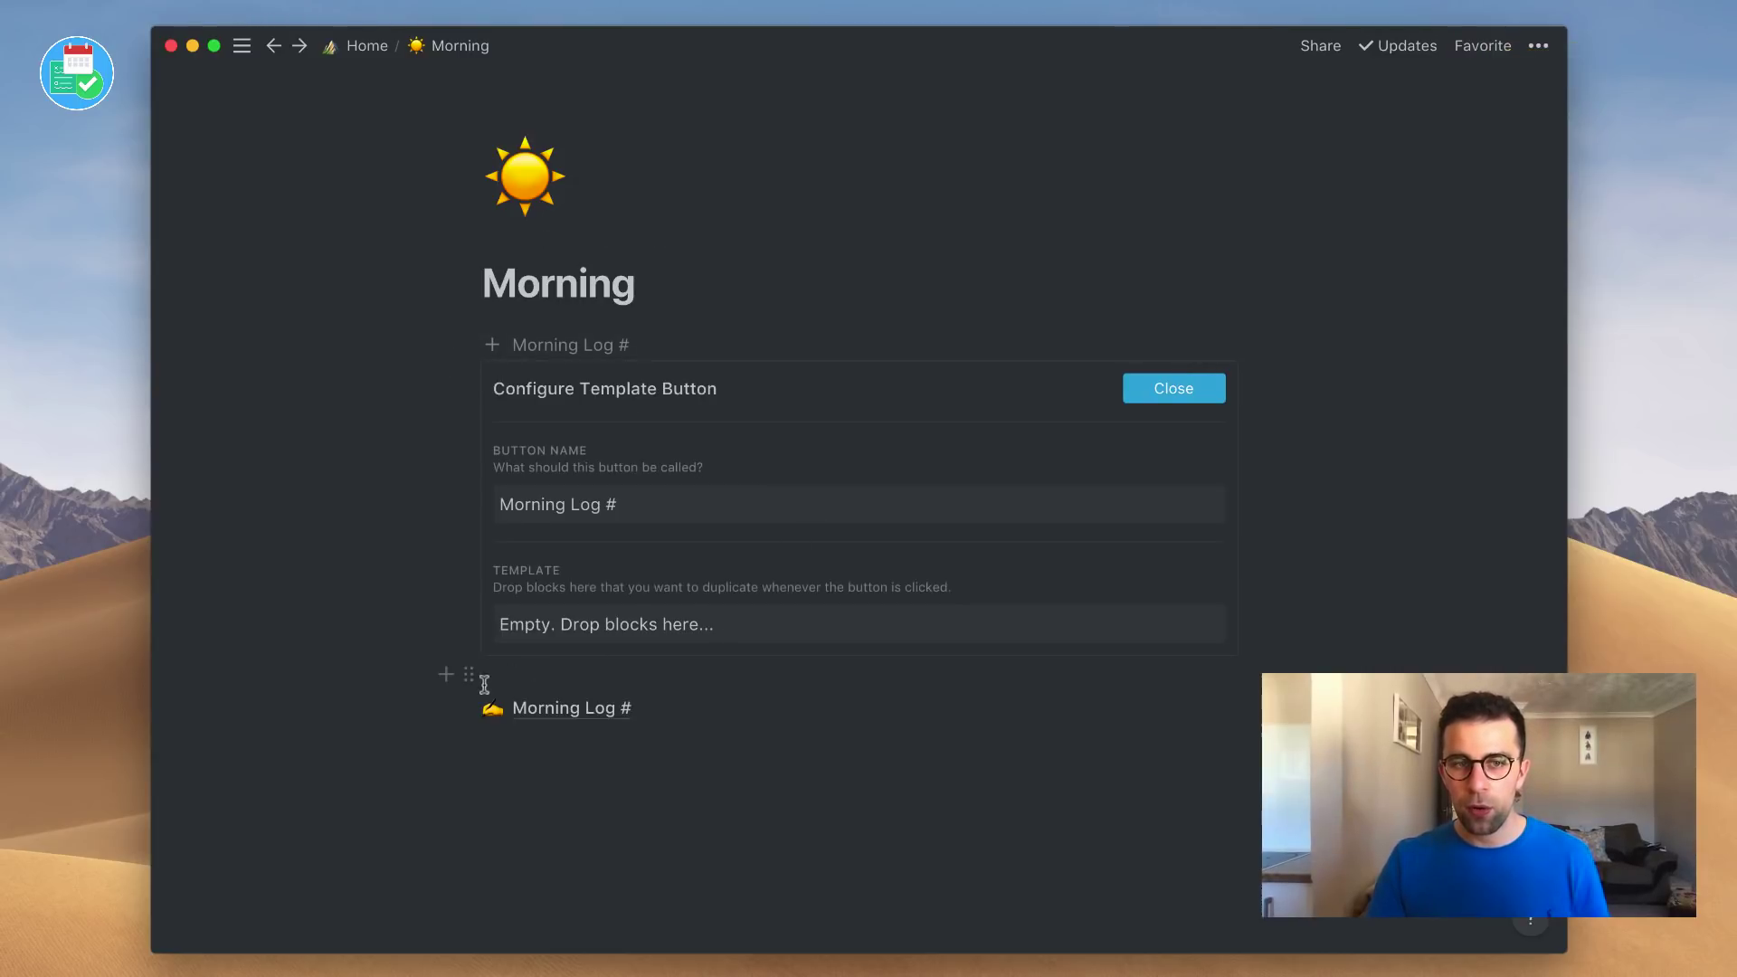
left_click_drag(468, 709, 527, 624)
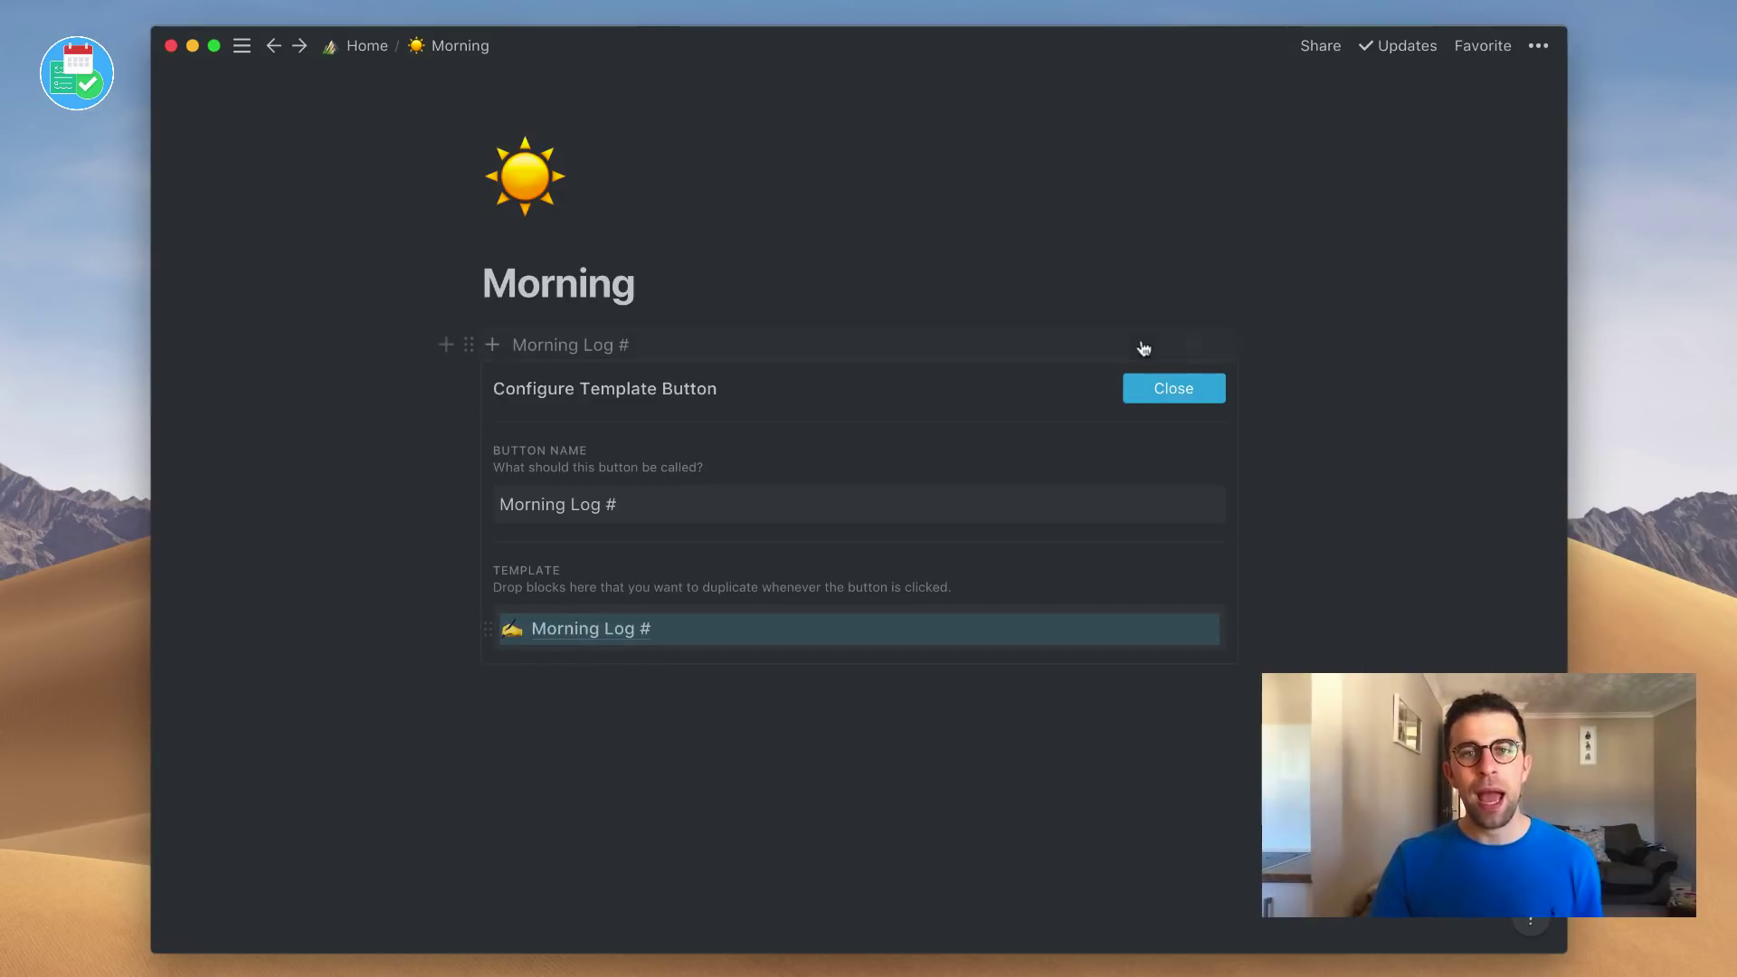
Step: Rename the button to 'Log Entry' and close its configuration
left_click(583, 503)
type("Loo")
key("BackSpace")
key("BackSpace")
type("p")
key("BackSpace")
type("oog Entr")
key("BackSpace")
key("BackSpace")
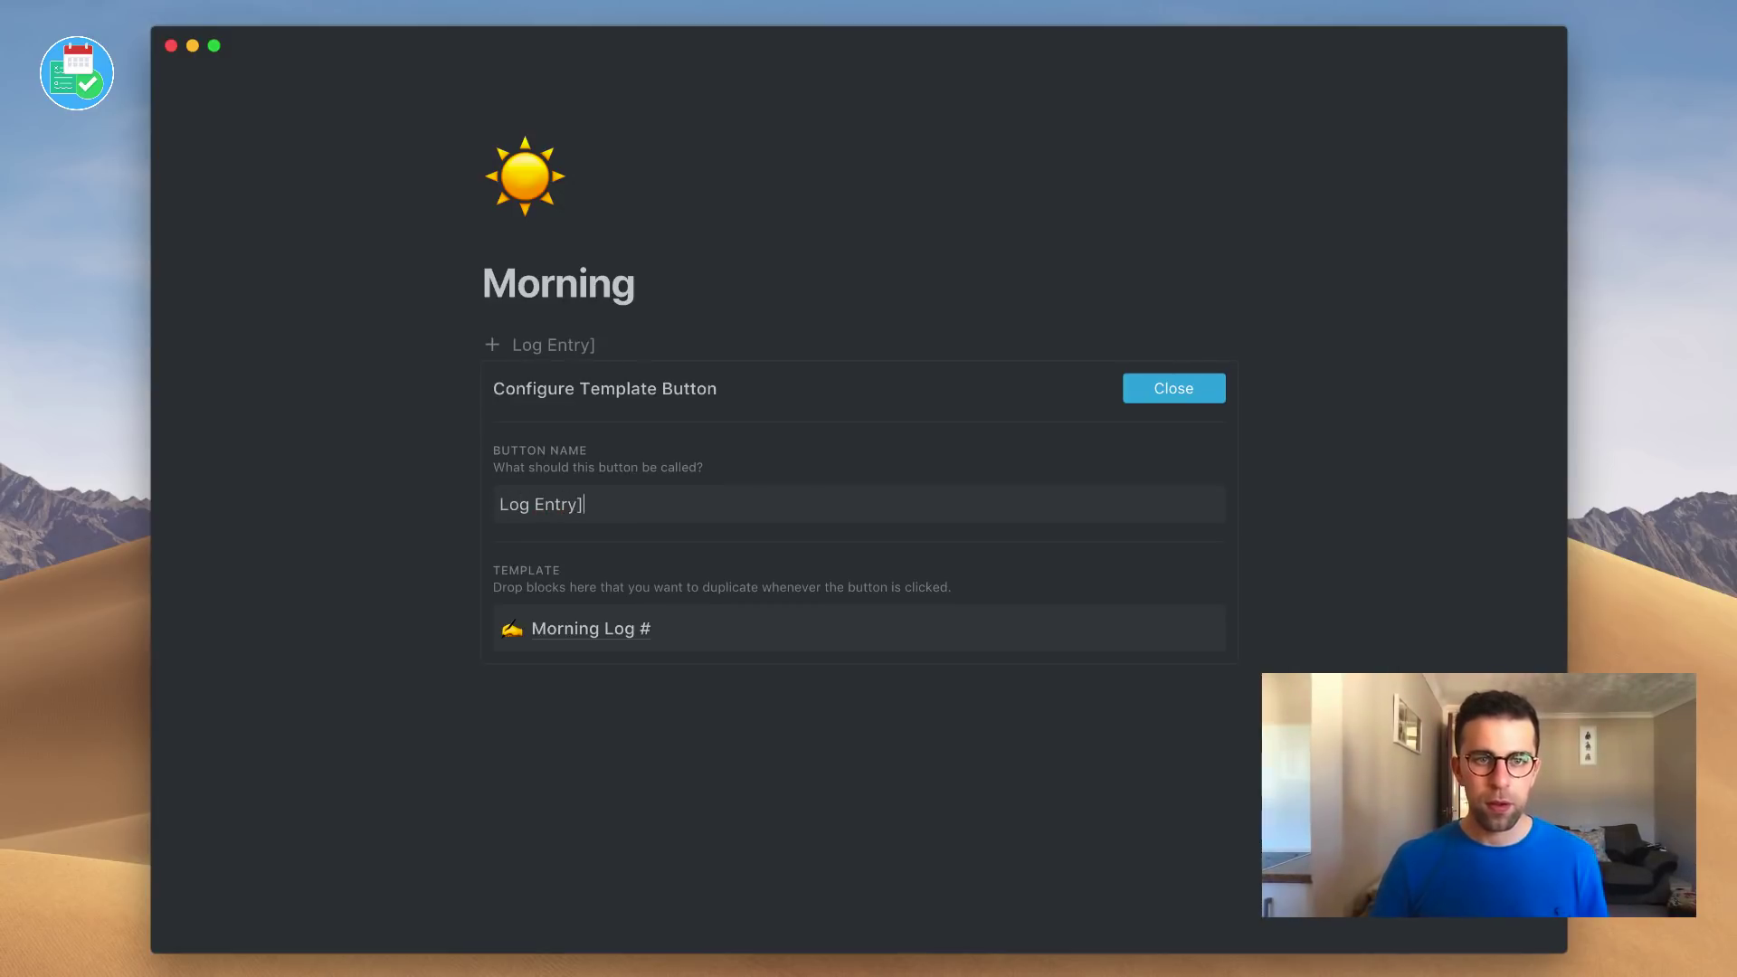
left_click(1174, 388)
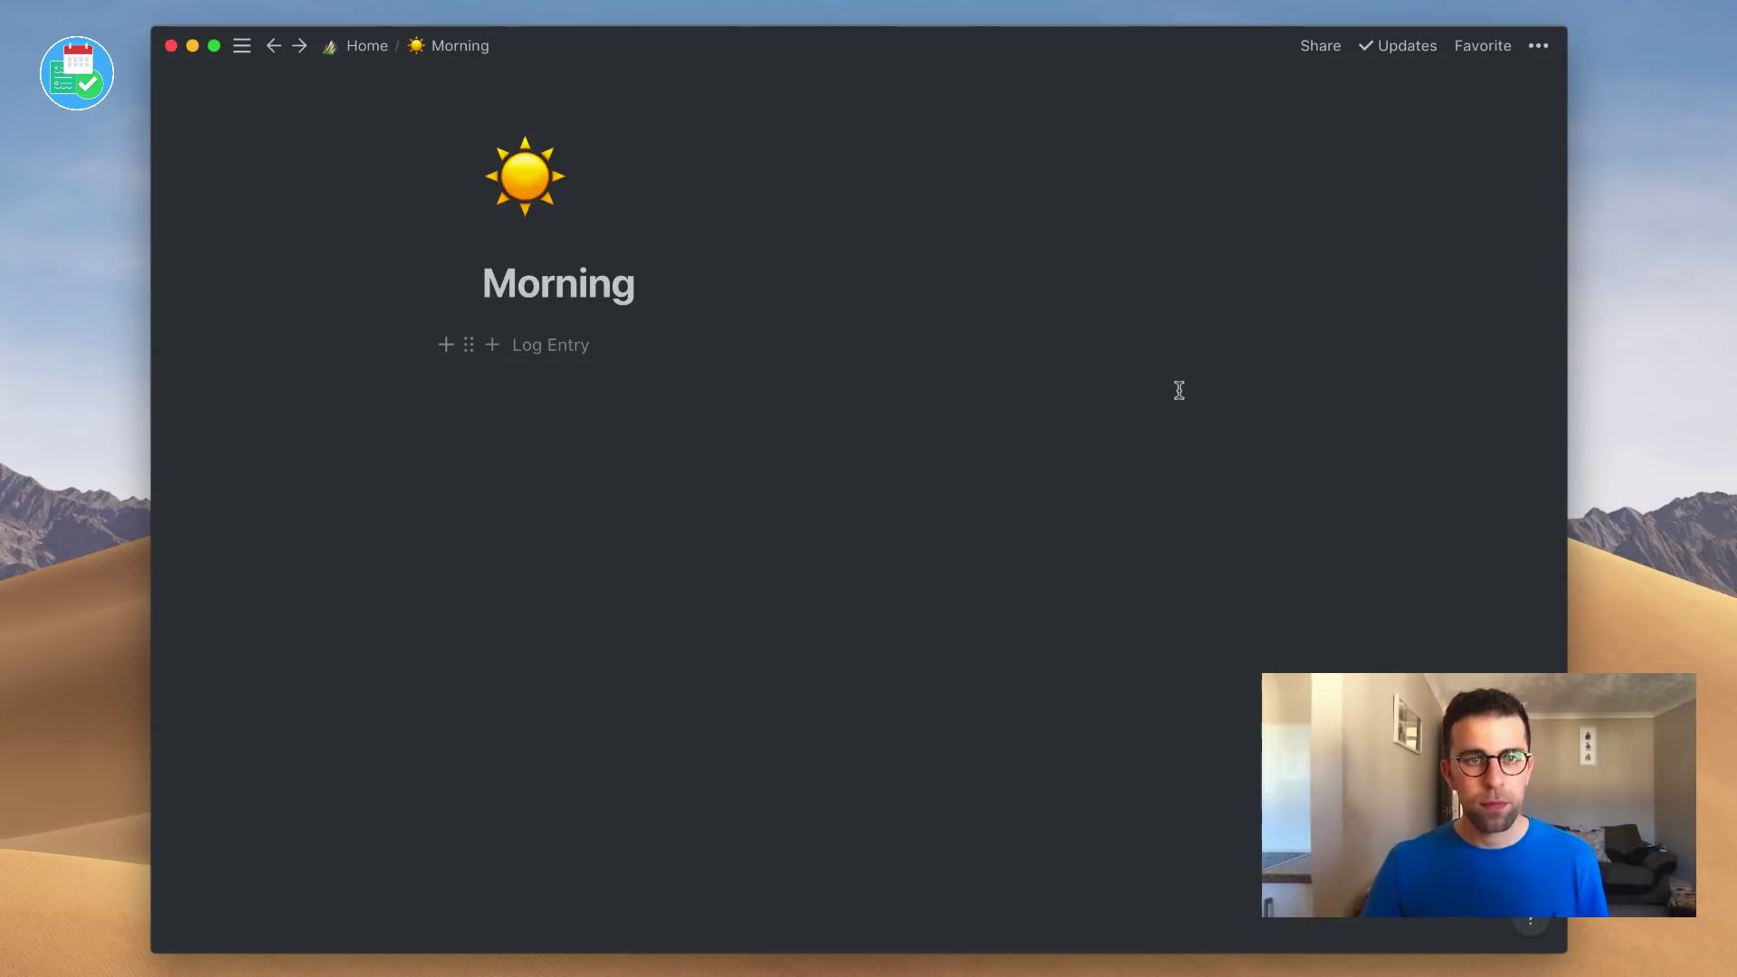
Step: Create a new log with the Log Entry button and title it Morning Log #1
left_click(557, 349)
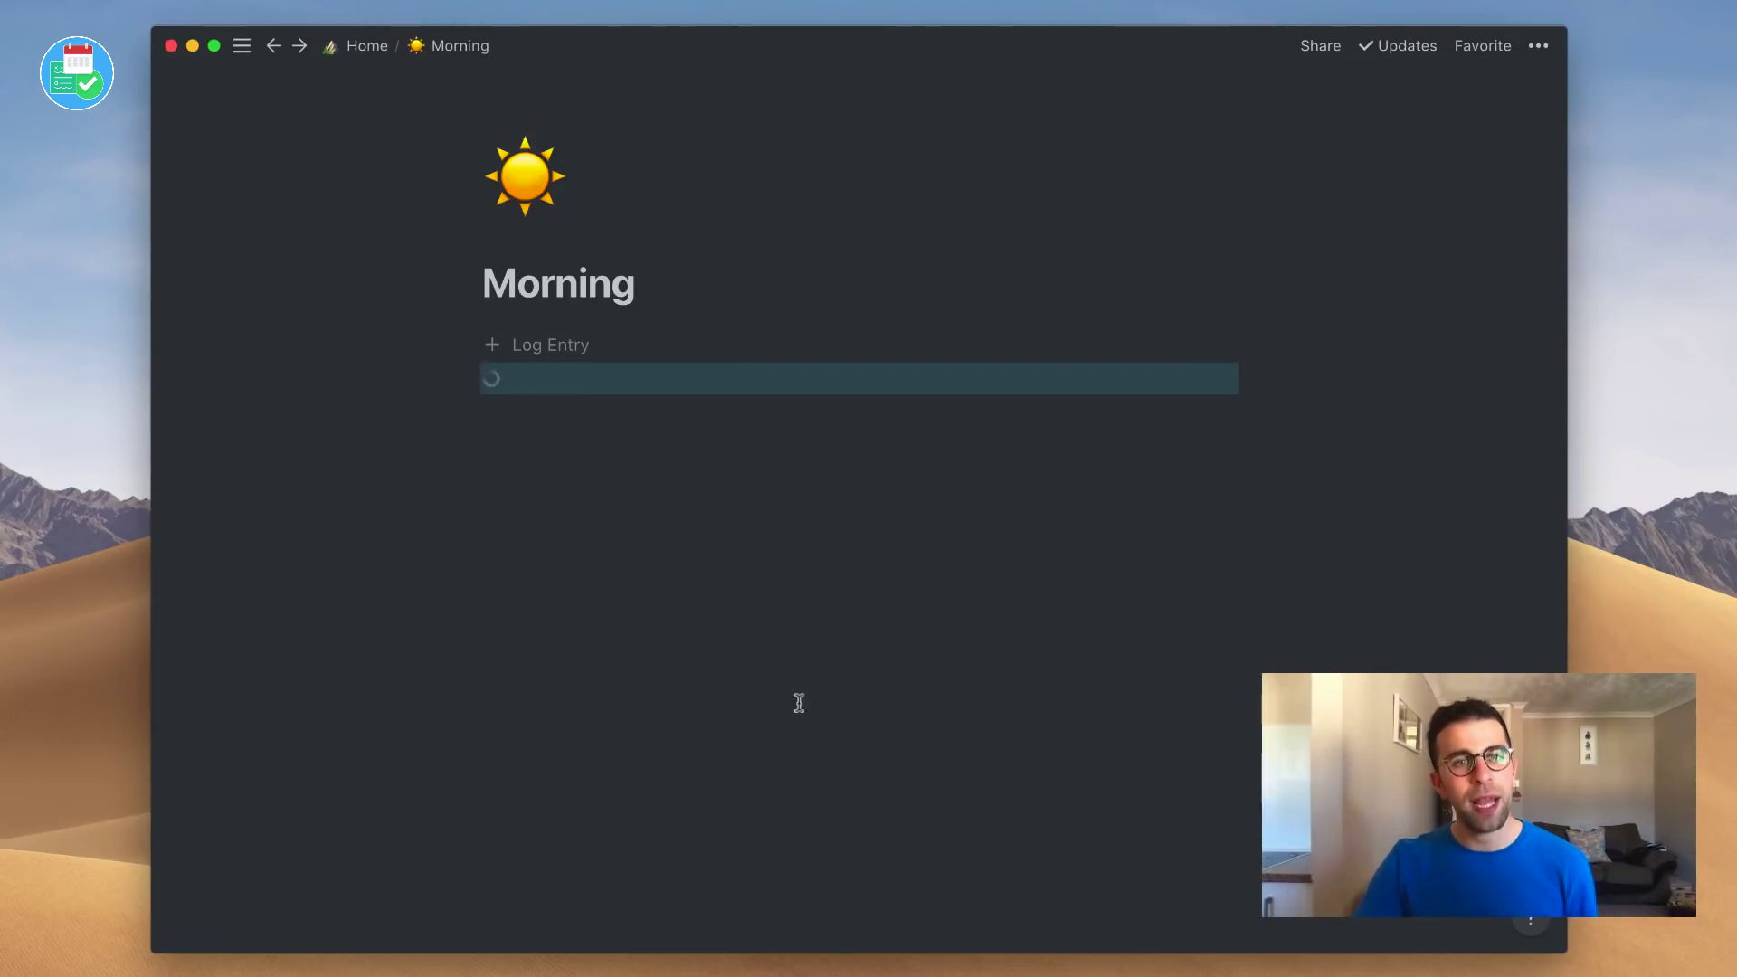
key("Return")
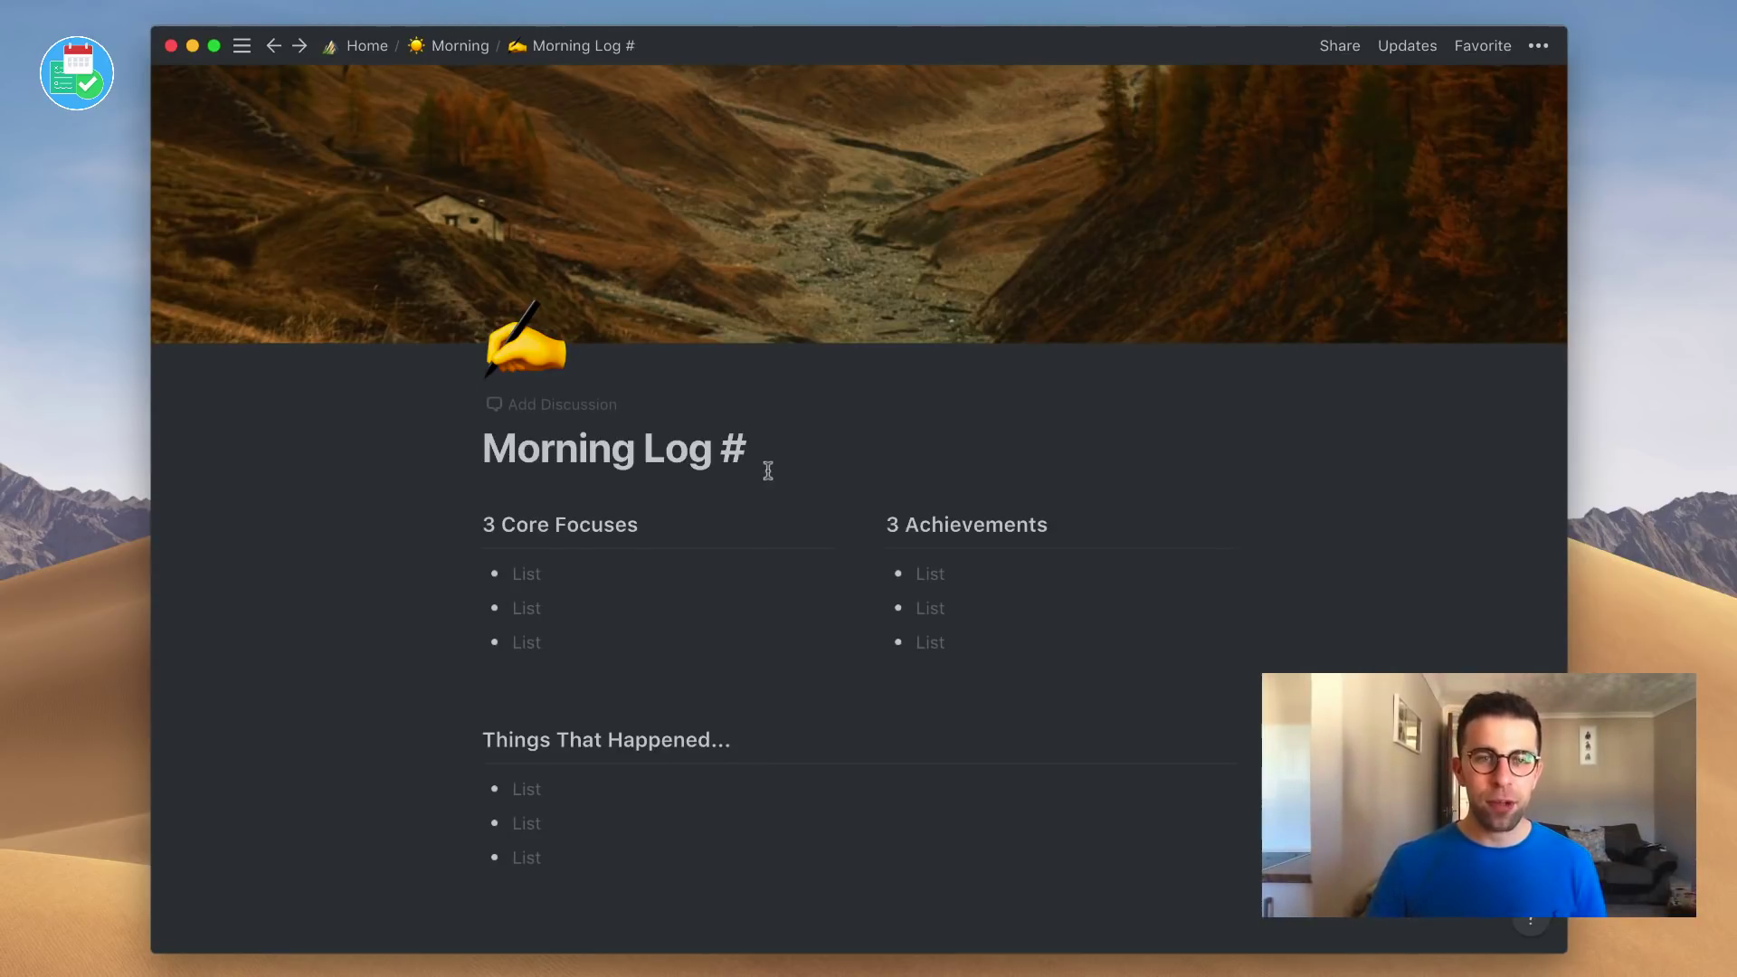
type("1")
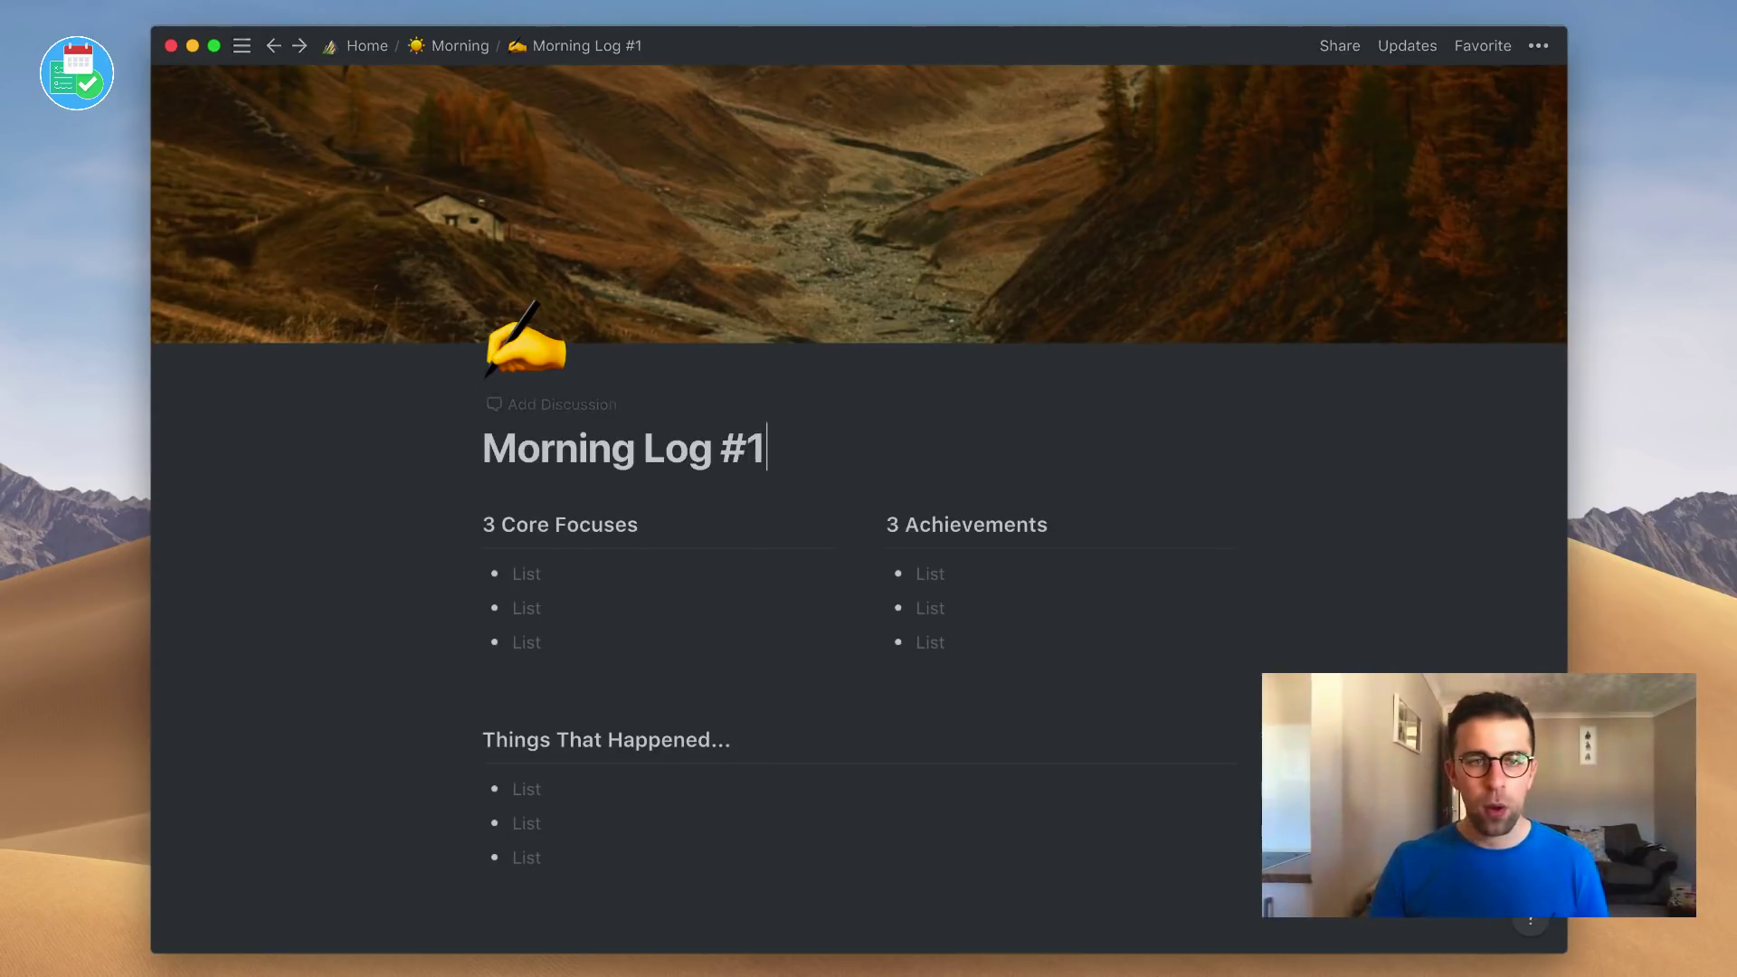
Step: List 'Record Skillshare' and 'Plan 6 Month Anniversary for Wedding' under 3 Core Focuses
key("Down")
type("Record Sklol")
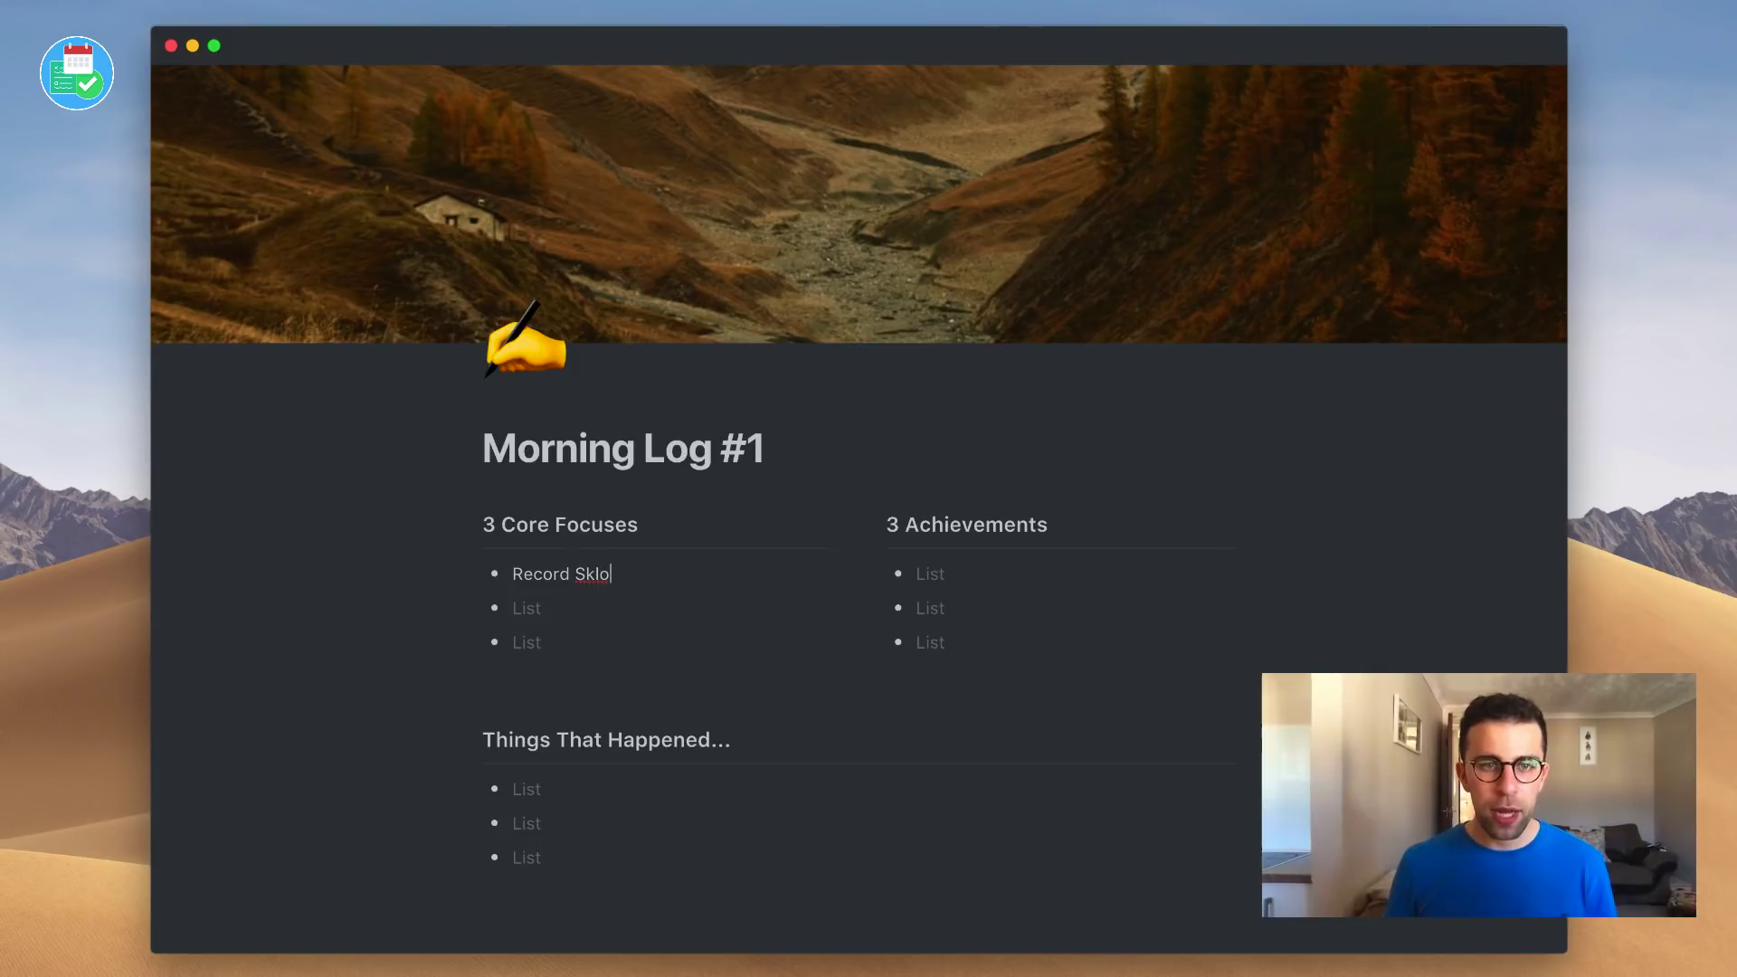
left_click(678, 612)
type("Plan 6 Month Anniversay")
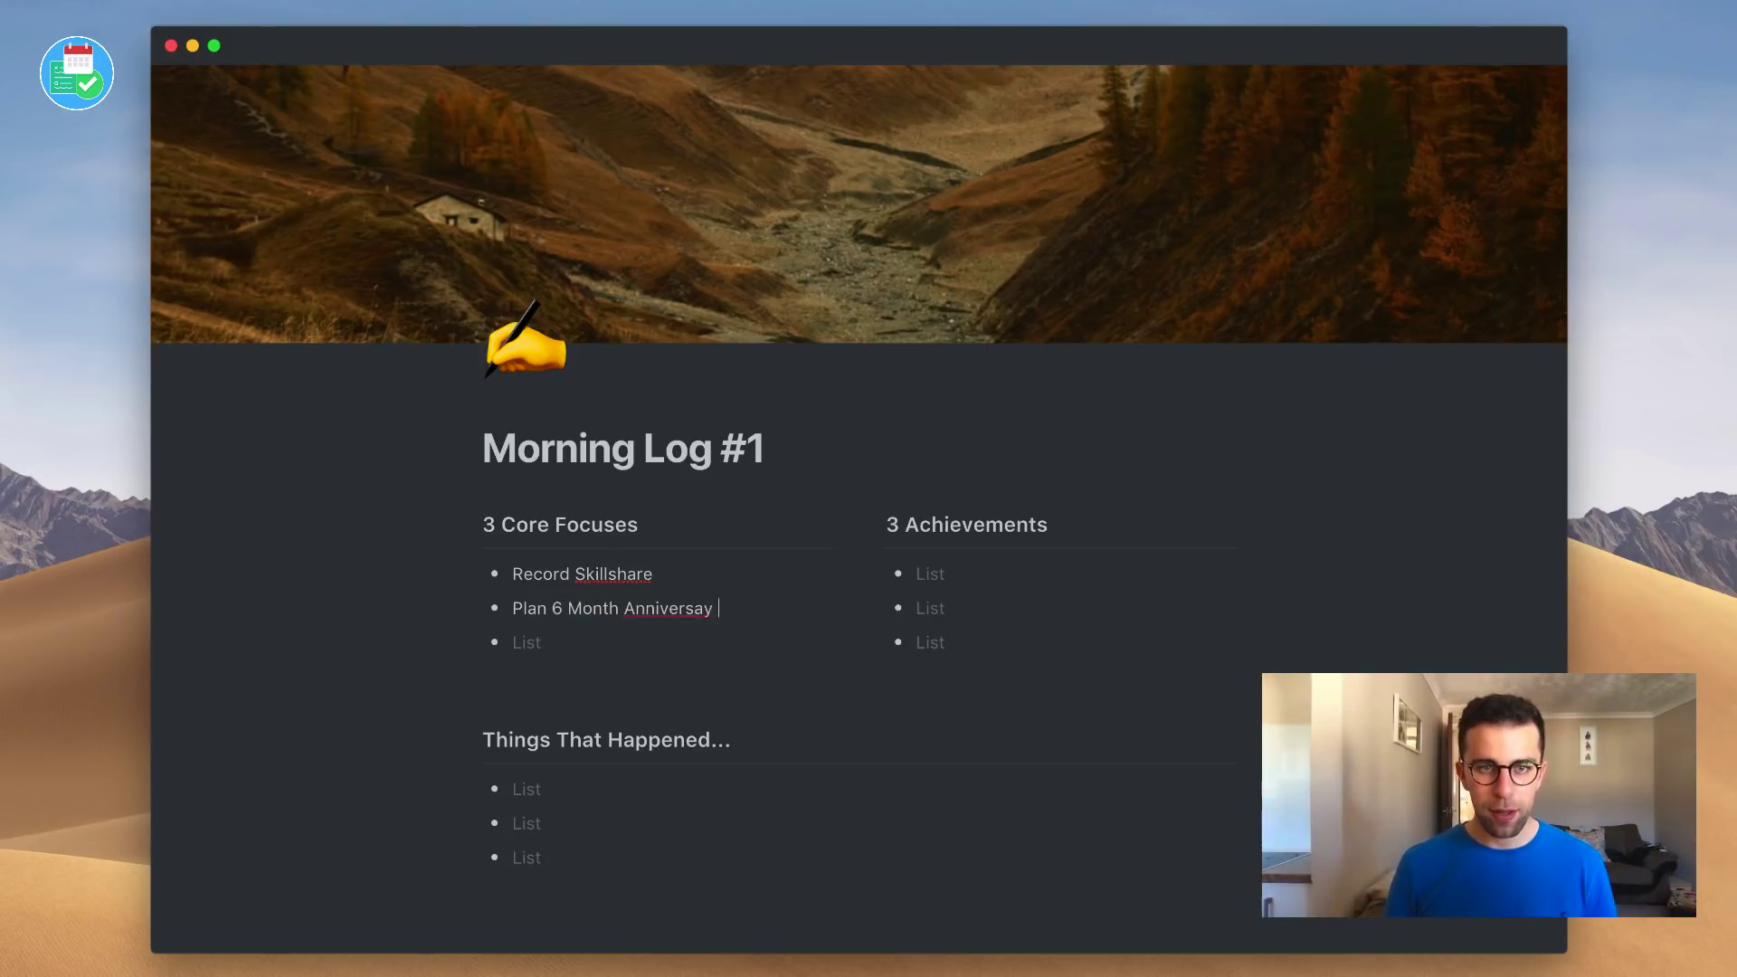
key("BackSpace")
key("BackSpace")
type("ry for Wedding")
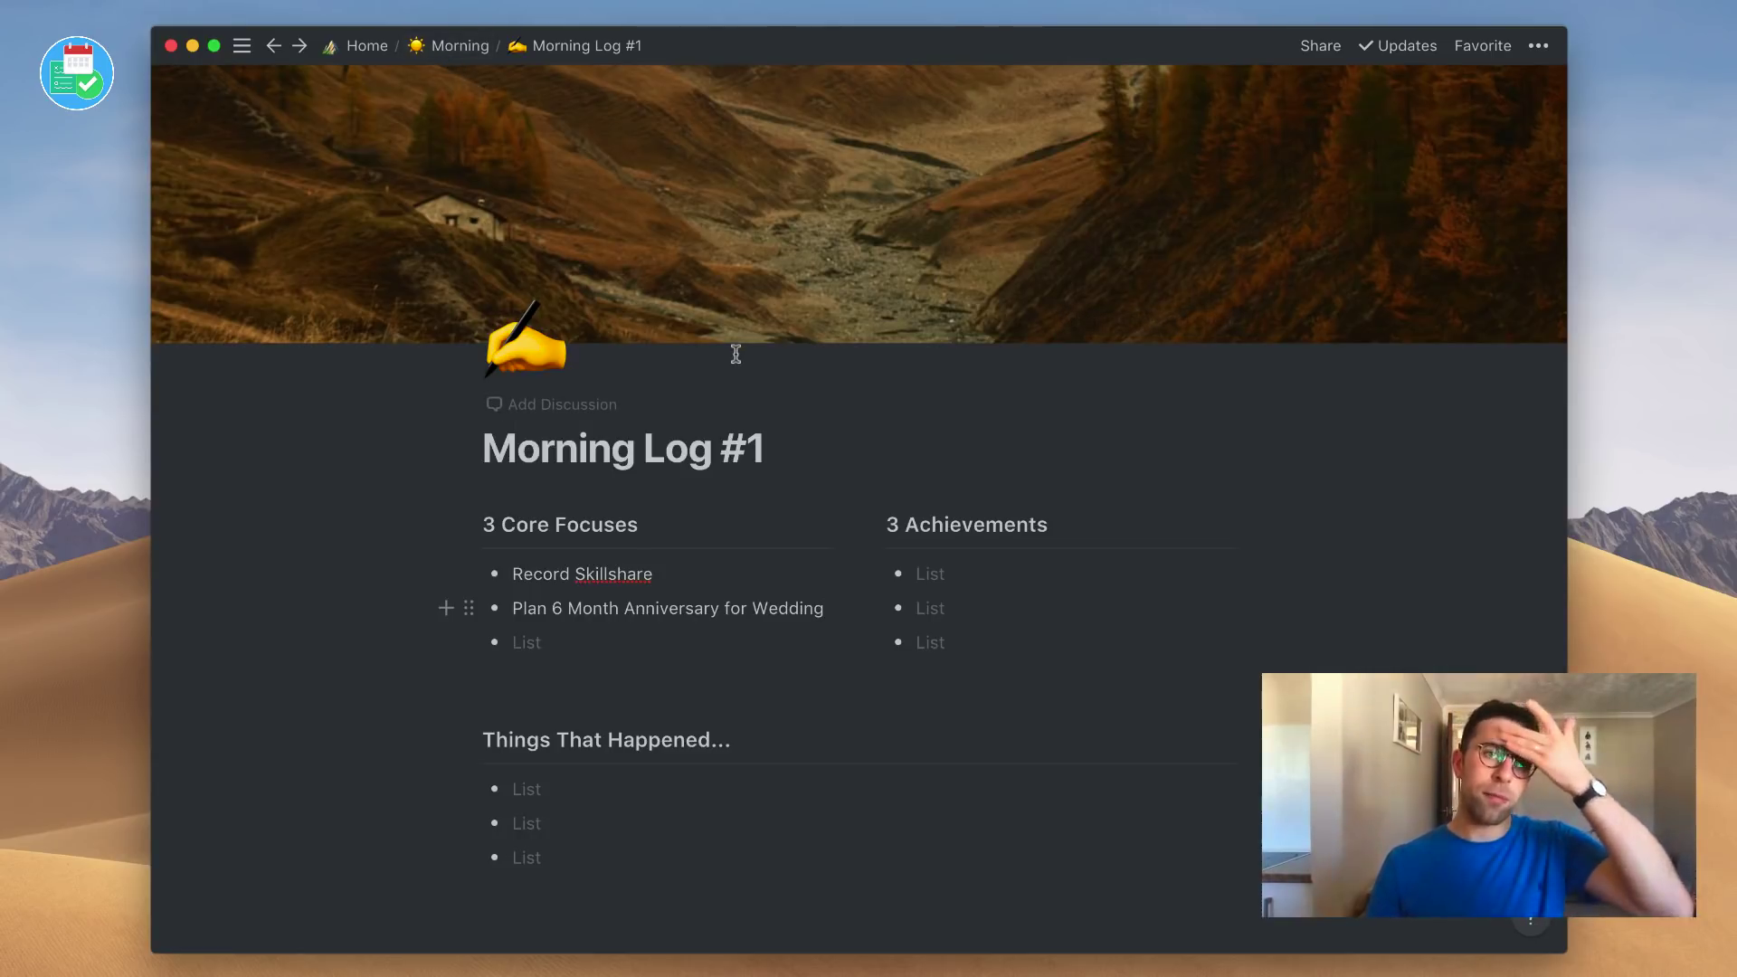
Step: Create another log from the Log Entry button and title it Morning Log #2
left_click(460, 45)
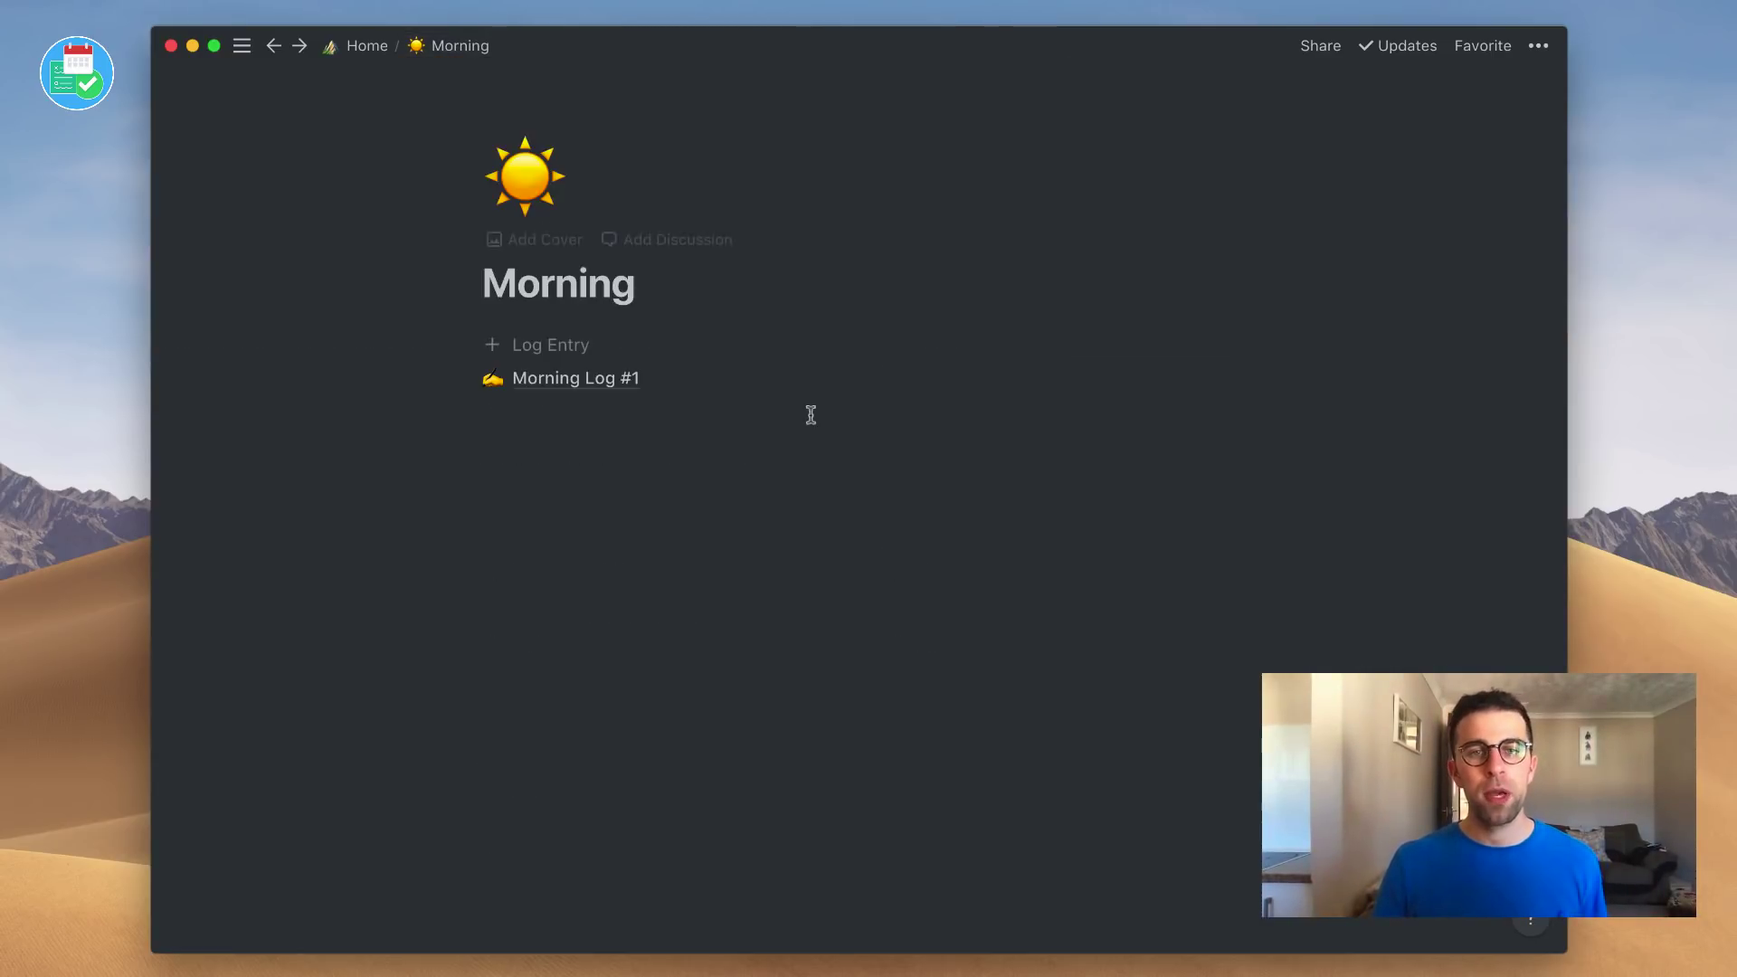
left_click(554, 346)
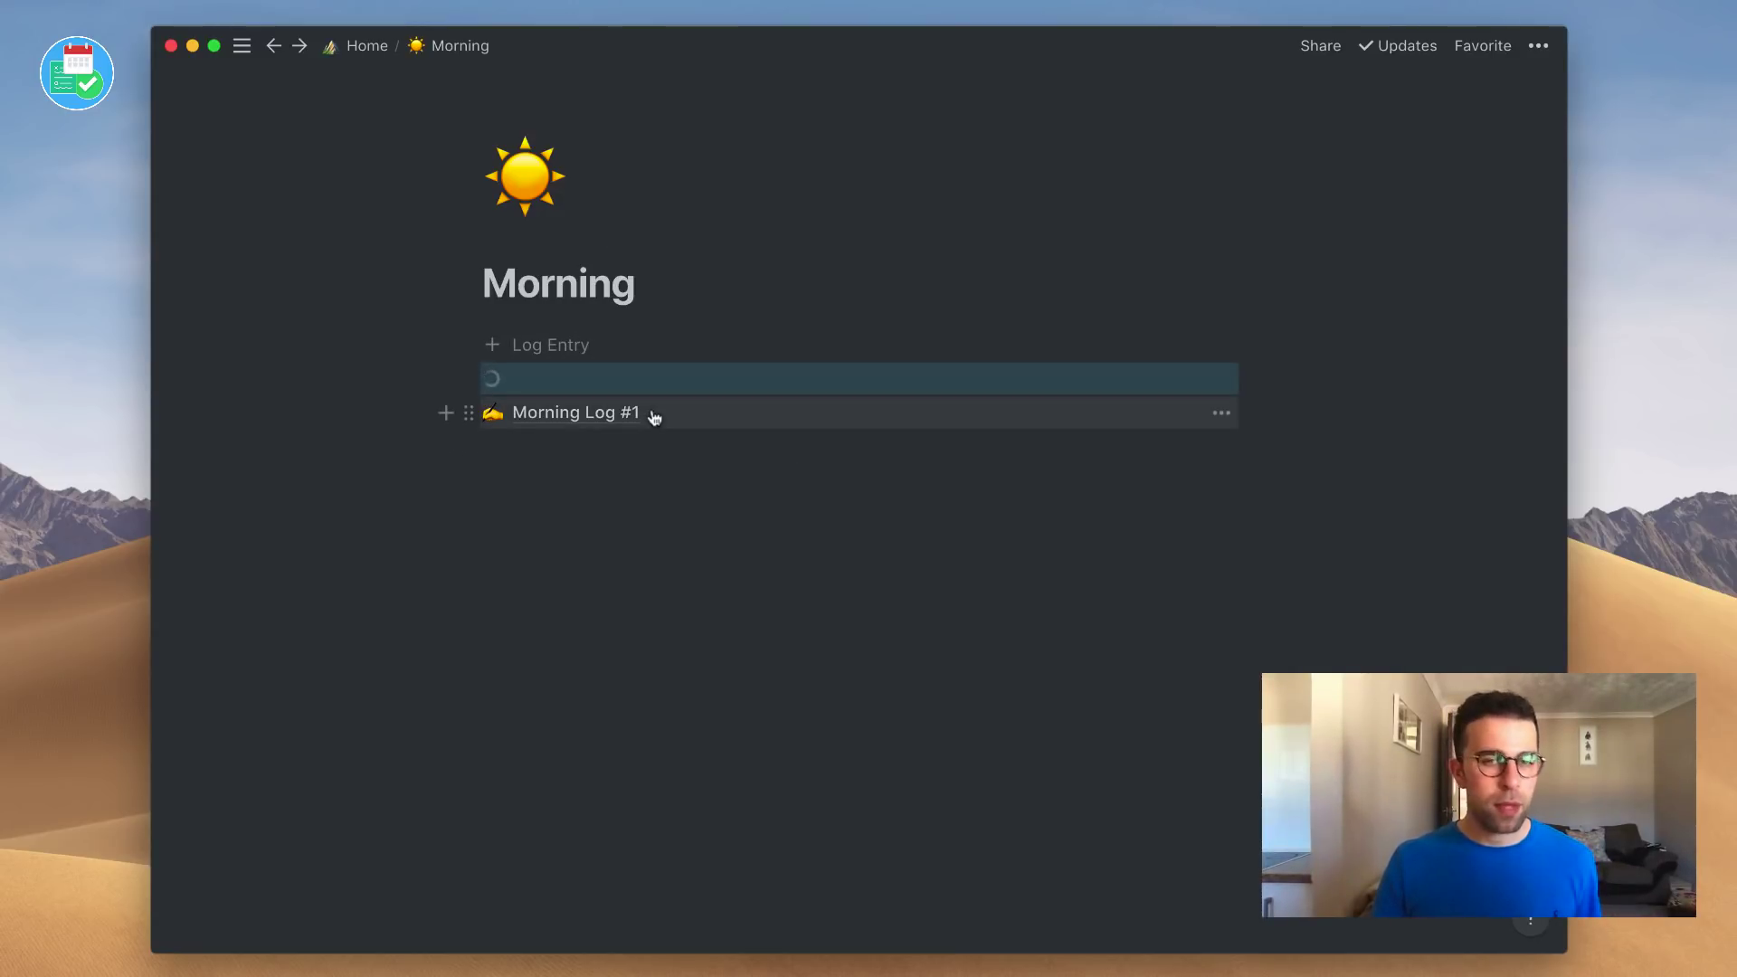
left_click(571, 375)
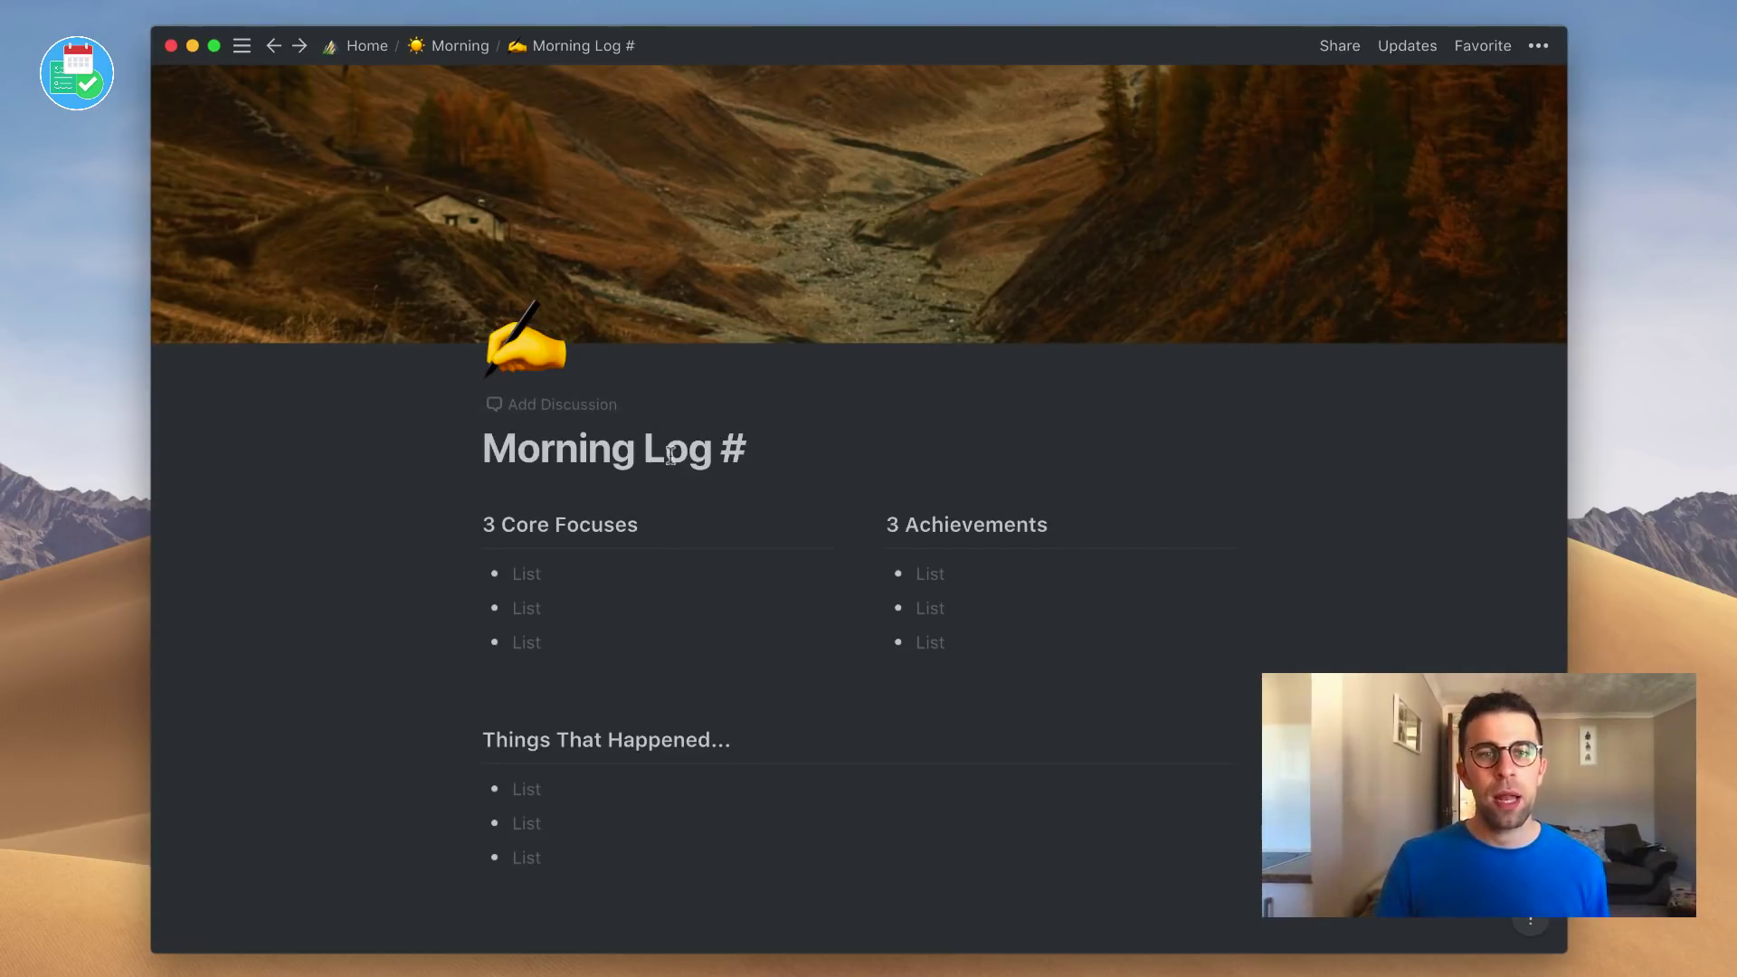
left_click(743, 448)
type("2")
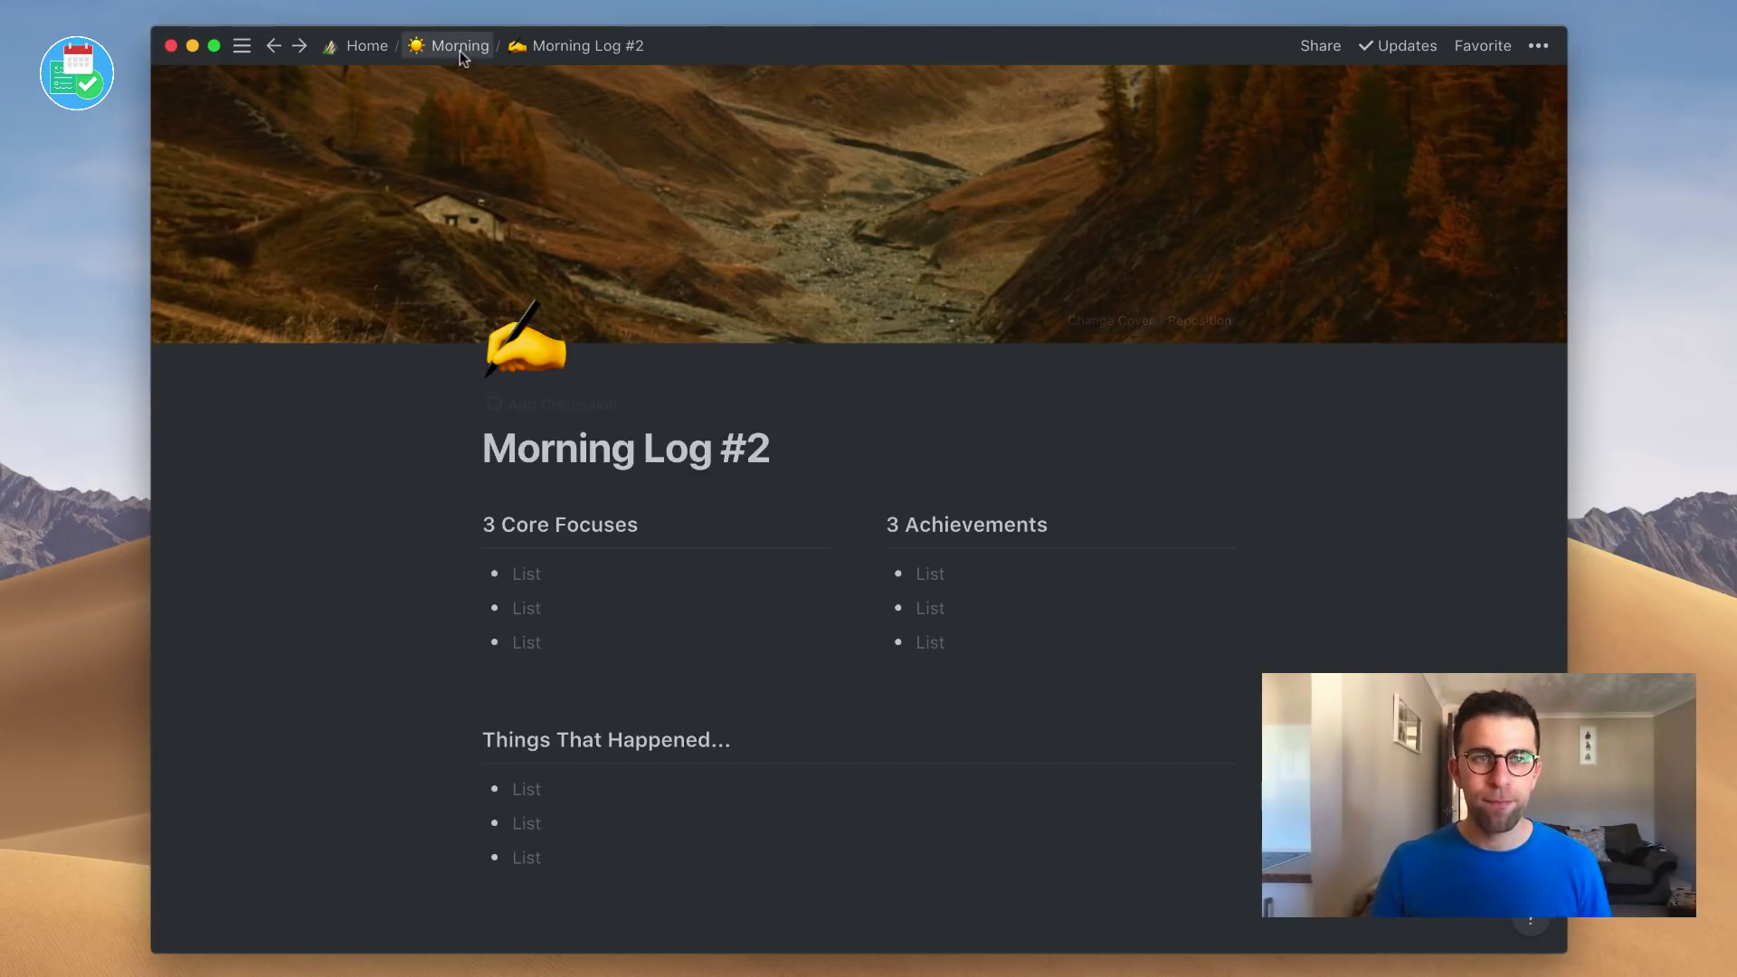
Step: Back on the Morning page, delete both Morning Log pages
left_click(459, 49)
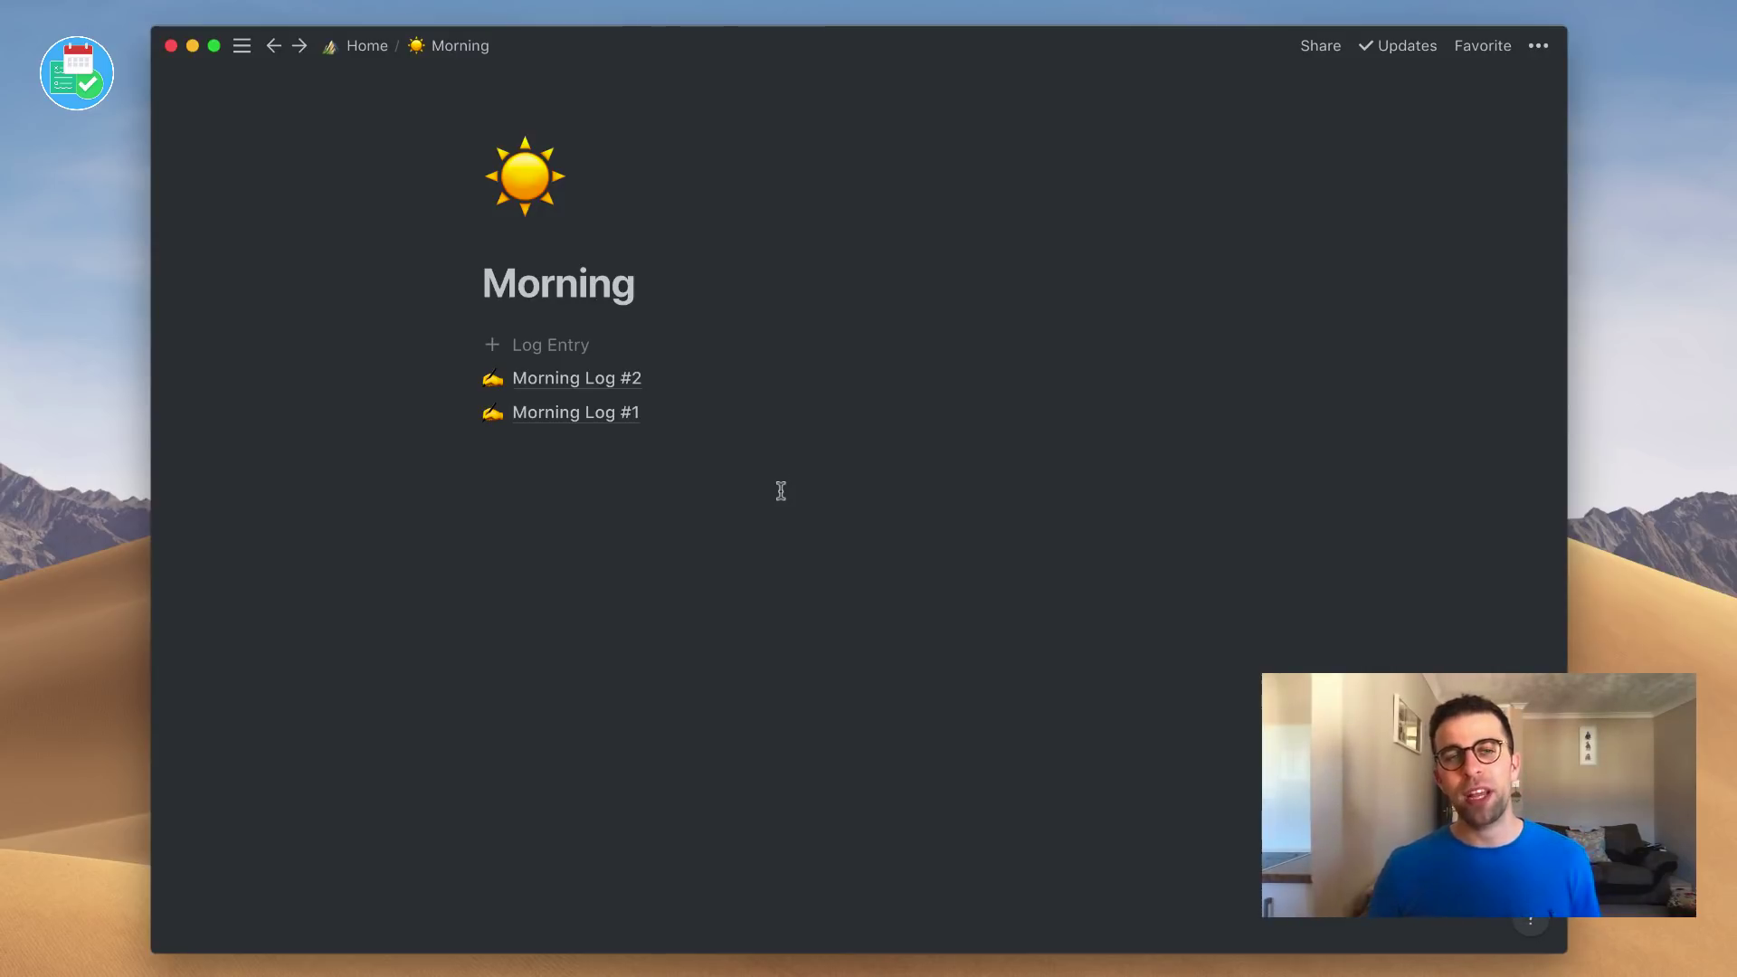
left_click_drag(778, 489, 718, 377)
key("BackSpace")
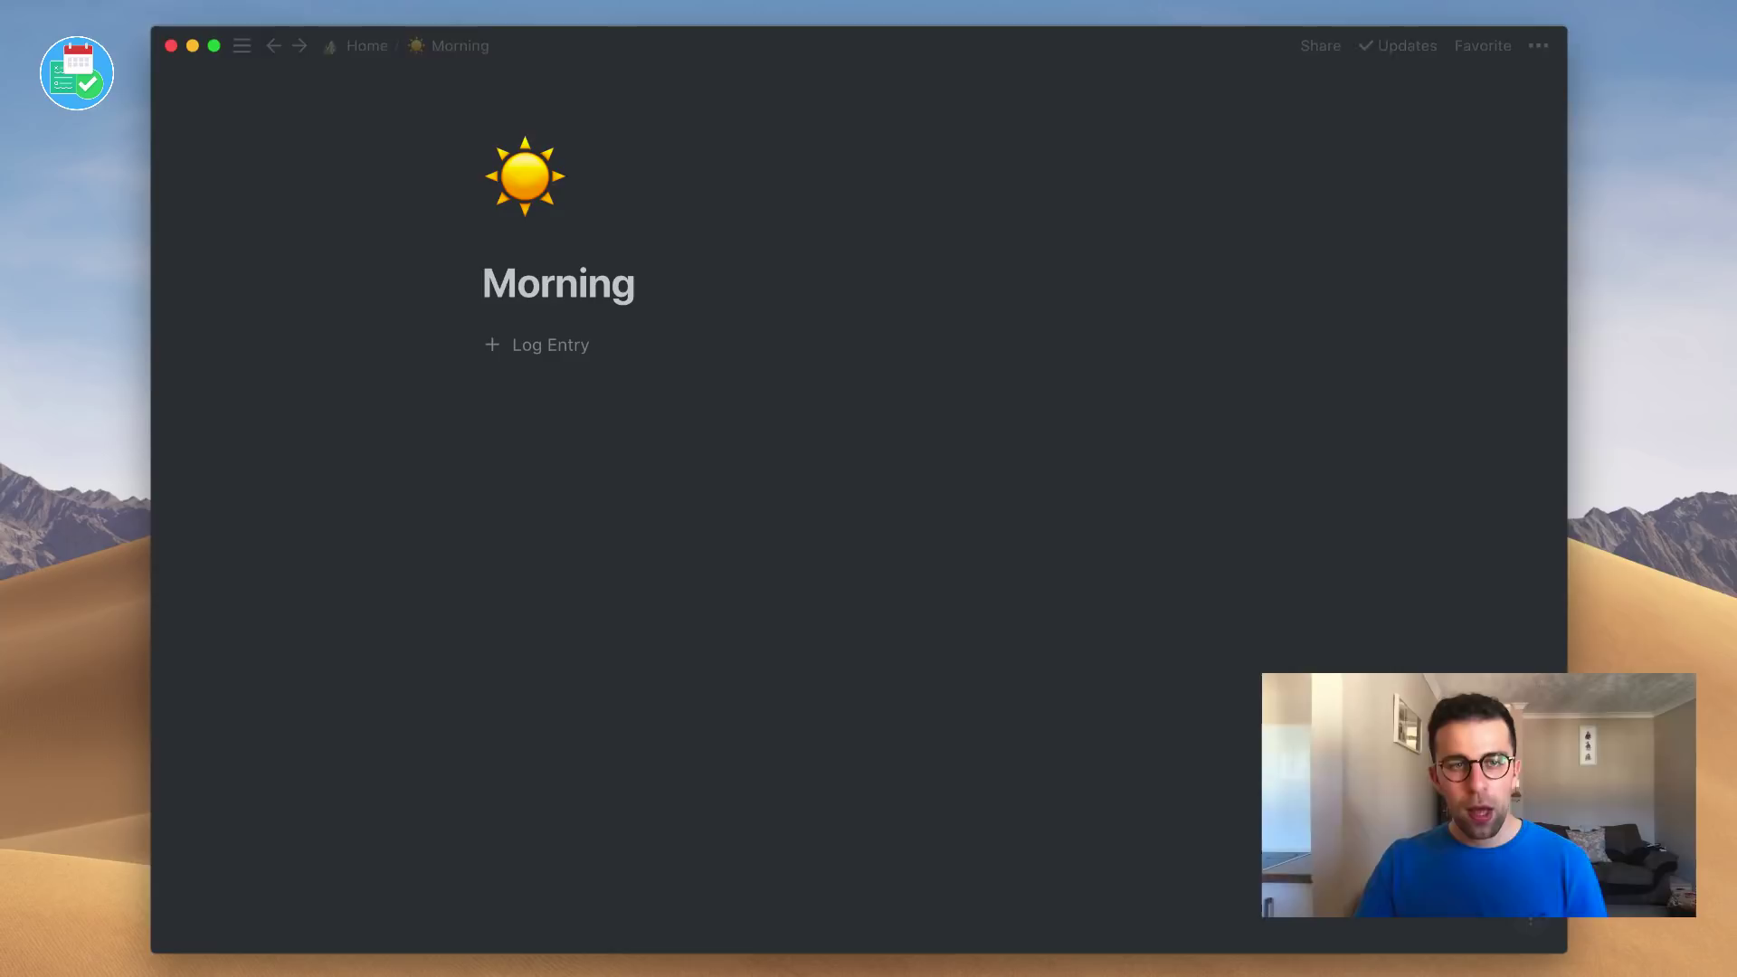
Step: Add an 'Archive' sub-page under Morning with a card file box icon
left_click(725, 499)
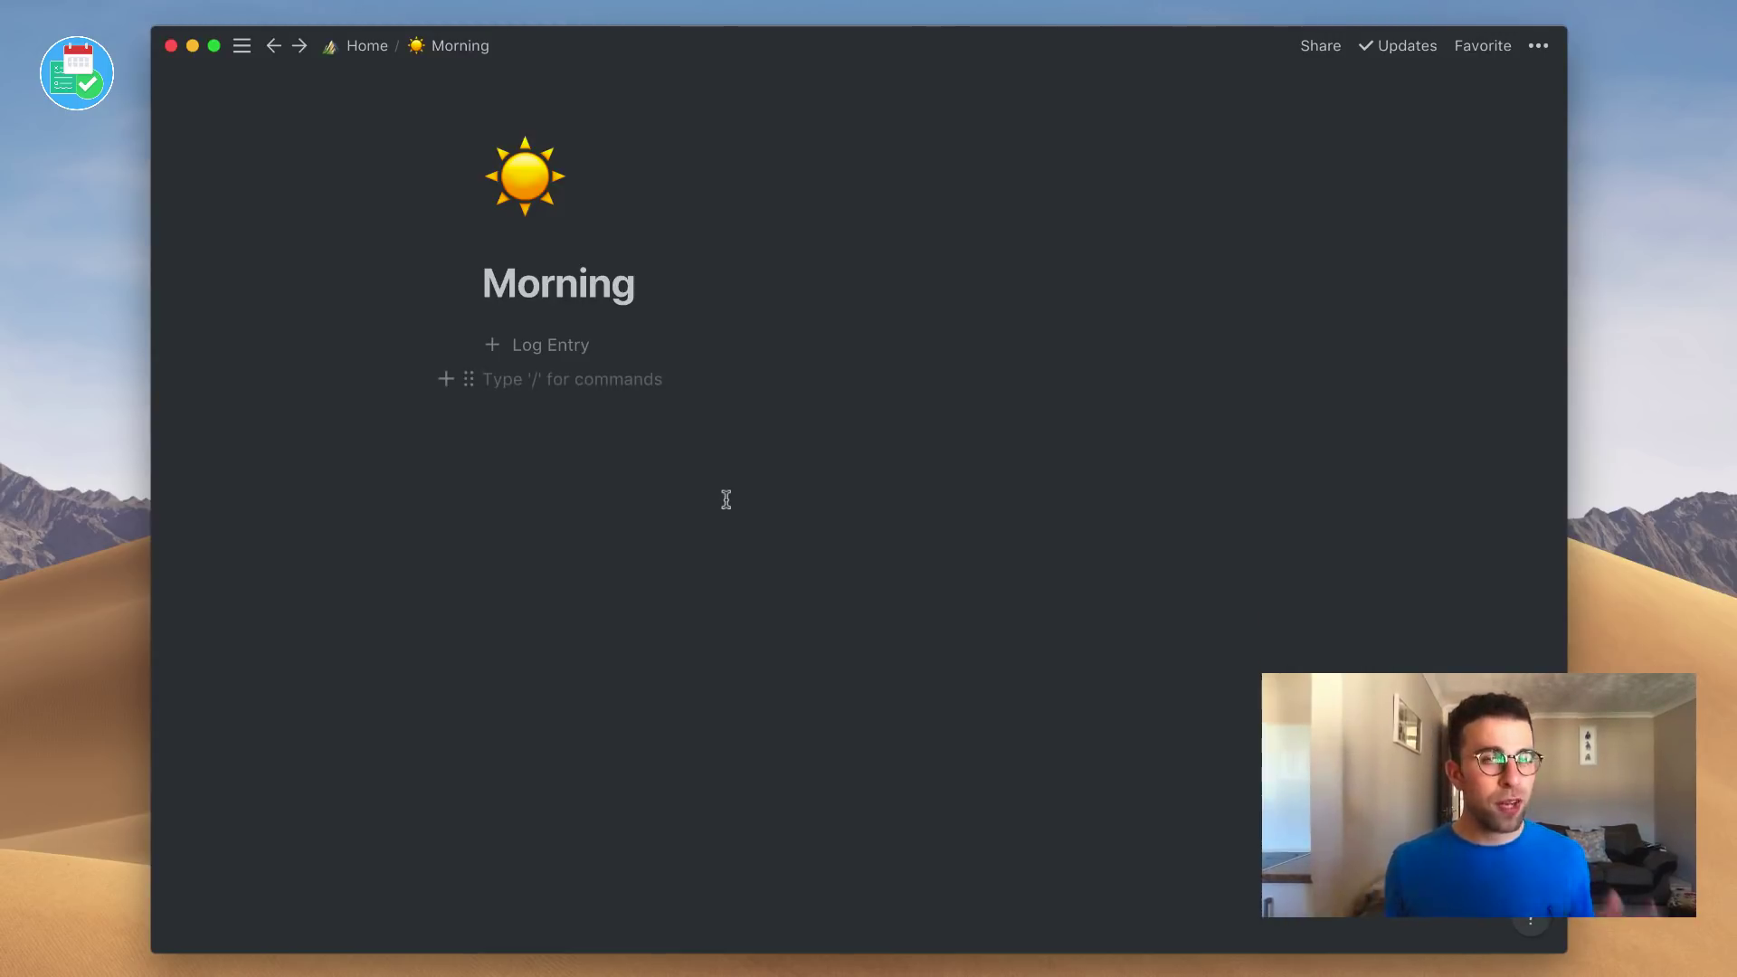
key("Return")
type("/pa")
key("Return")
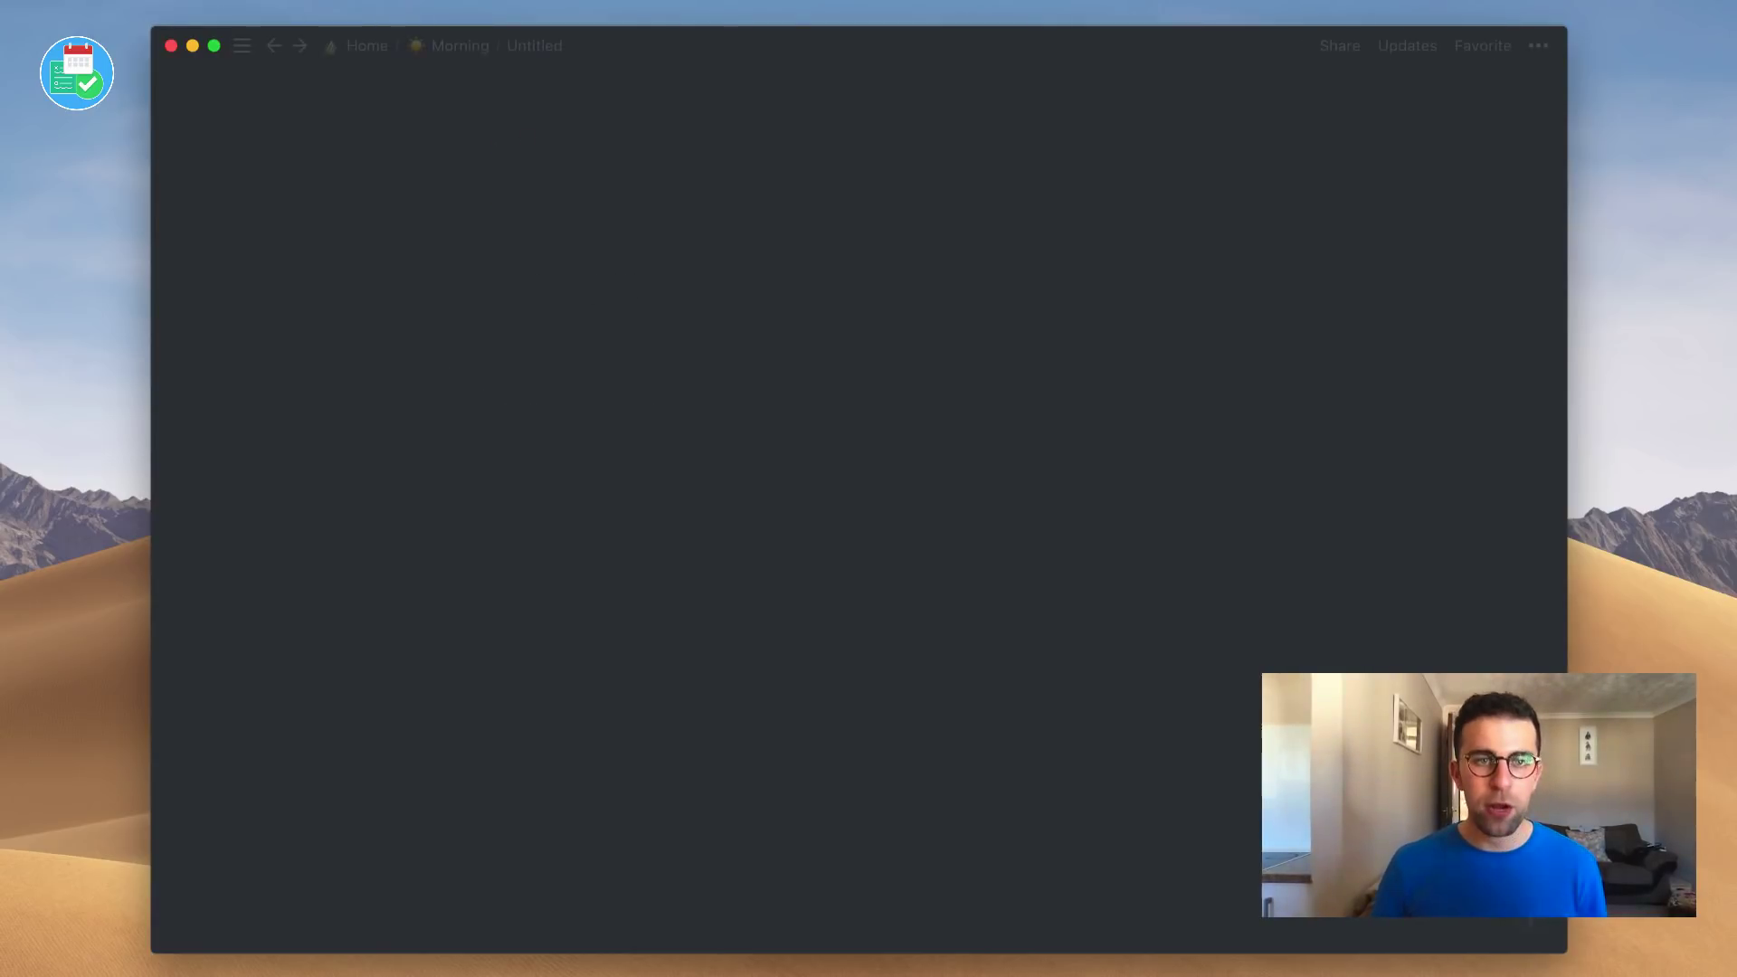
type("Archive")
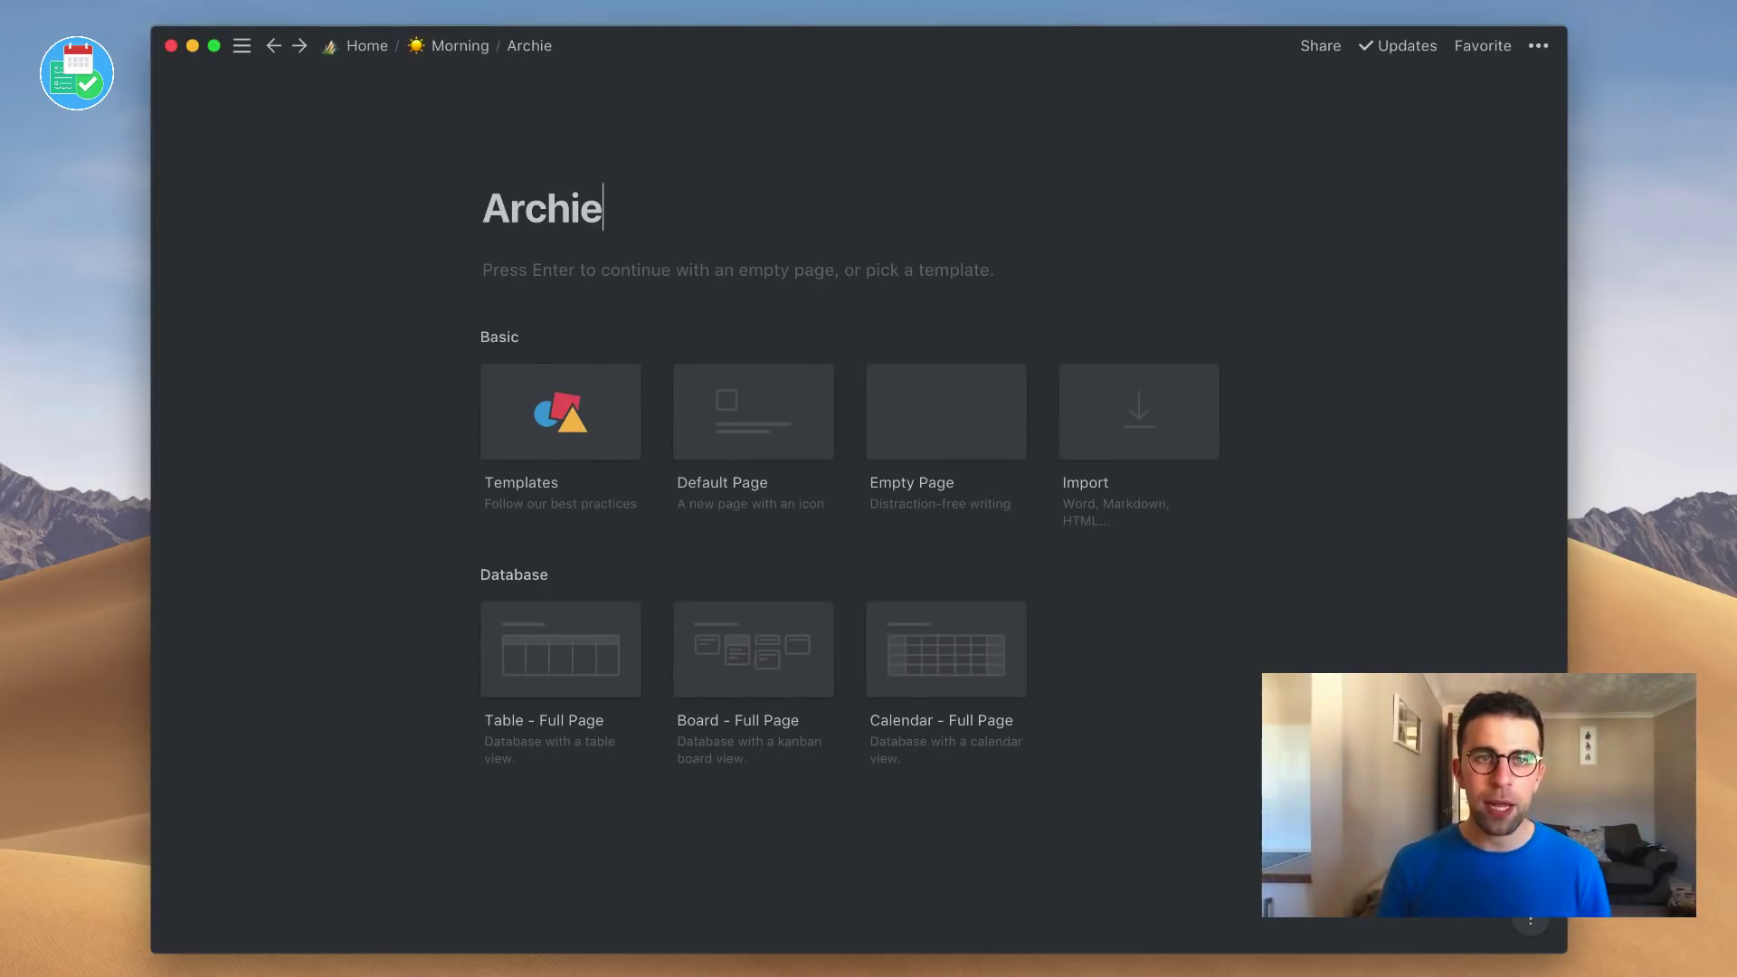
key("Return")
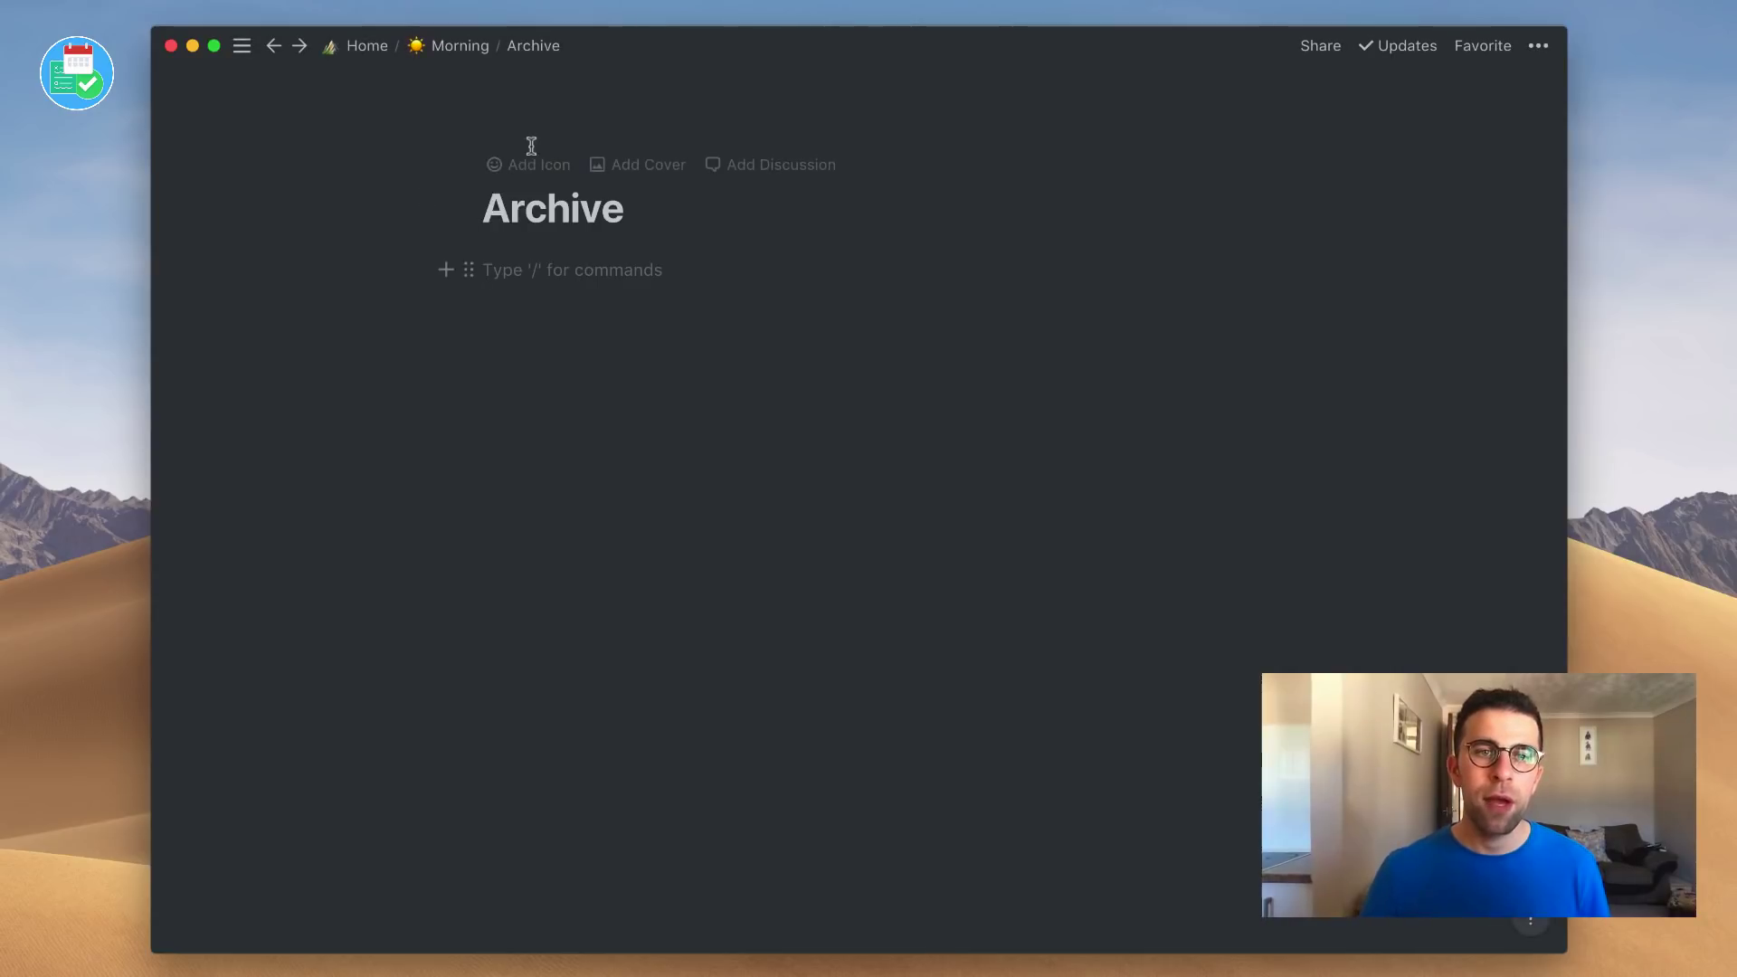
left_click(525, 163)
left_click(533, 200)
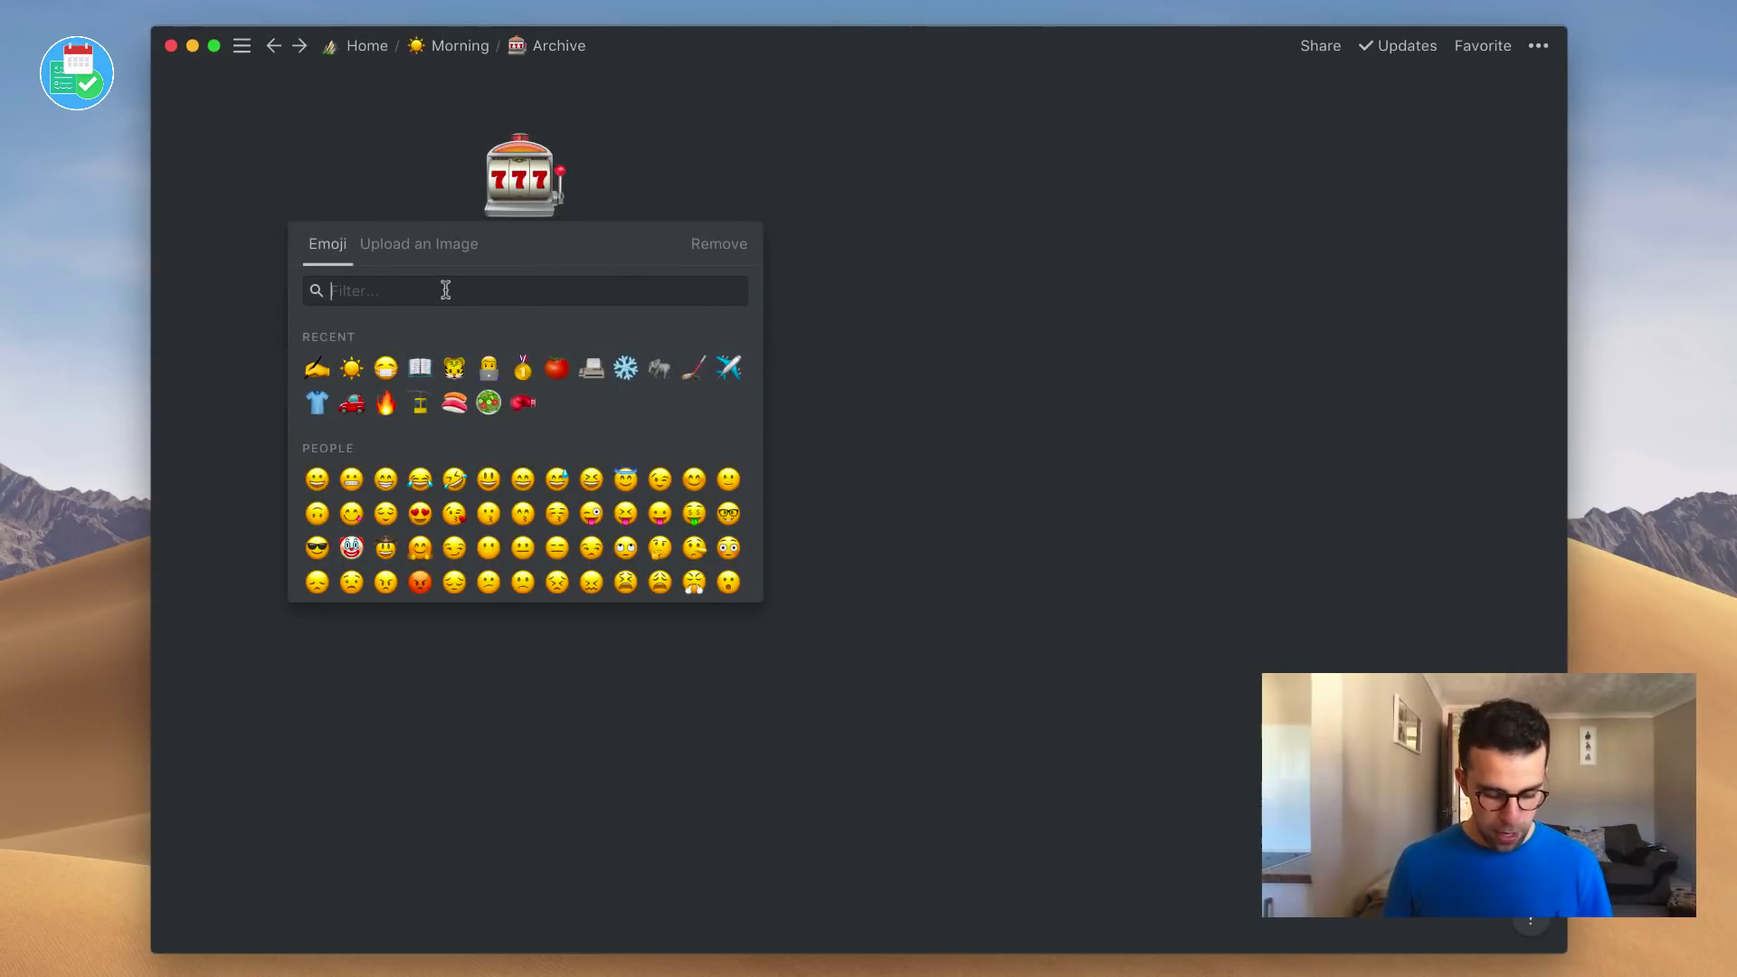
type("box")
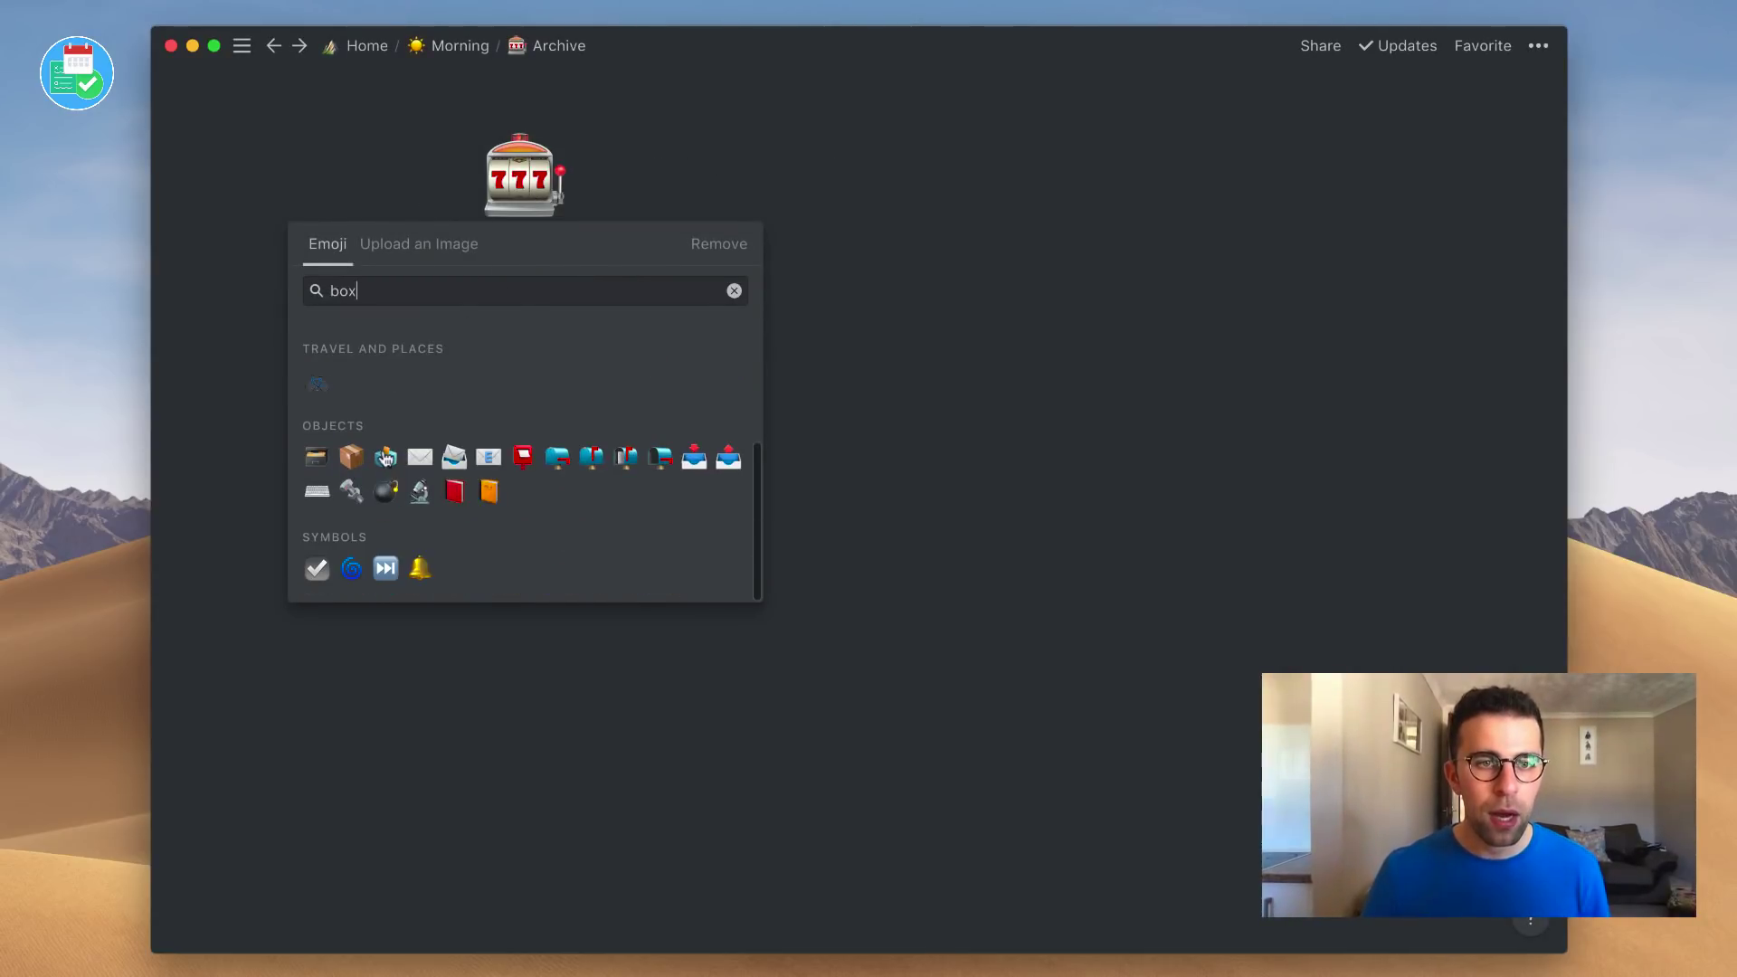
left_click(316, 457)
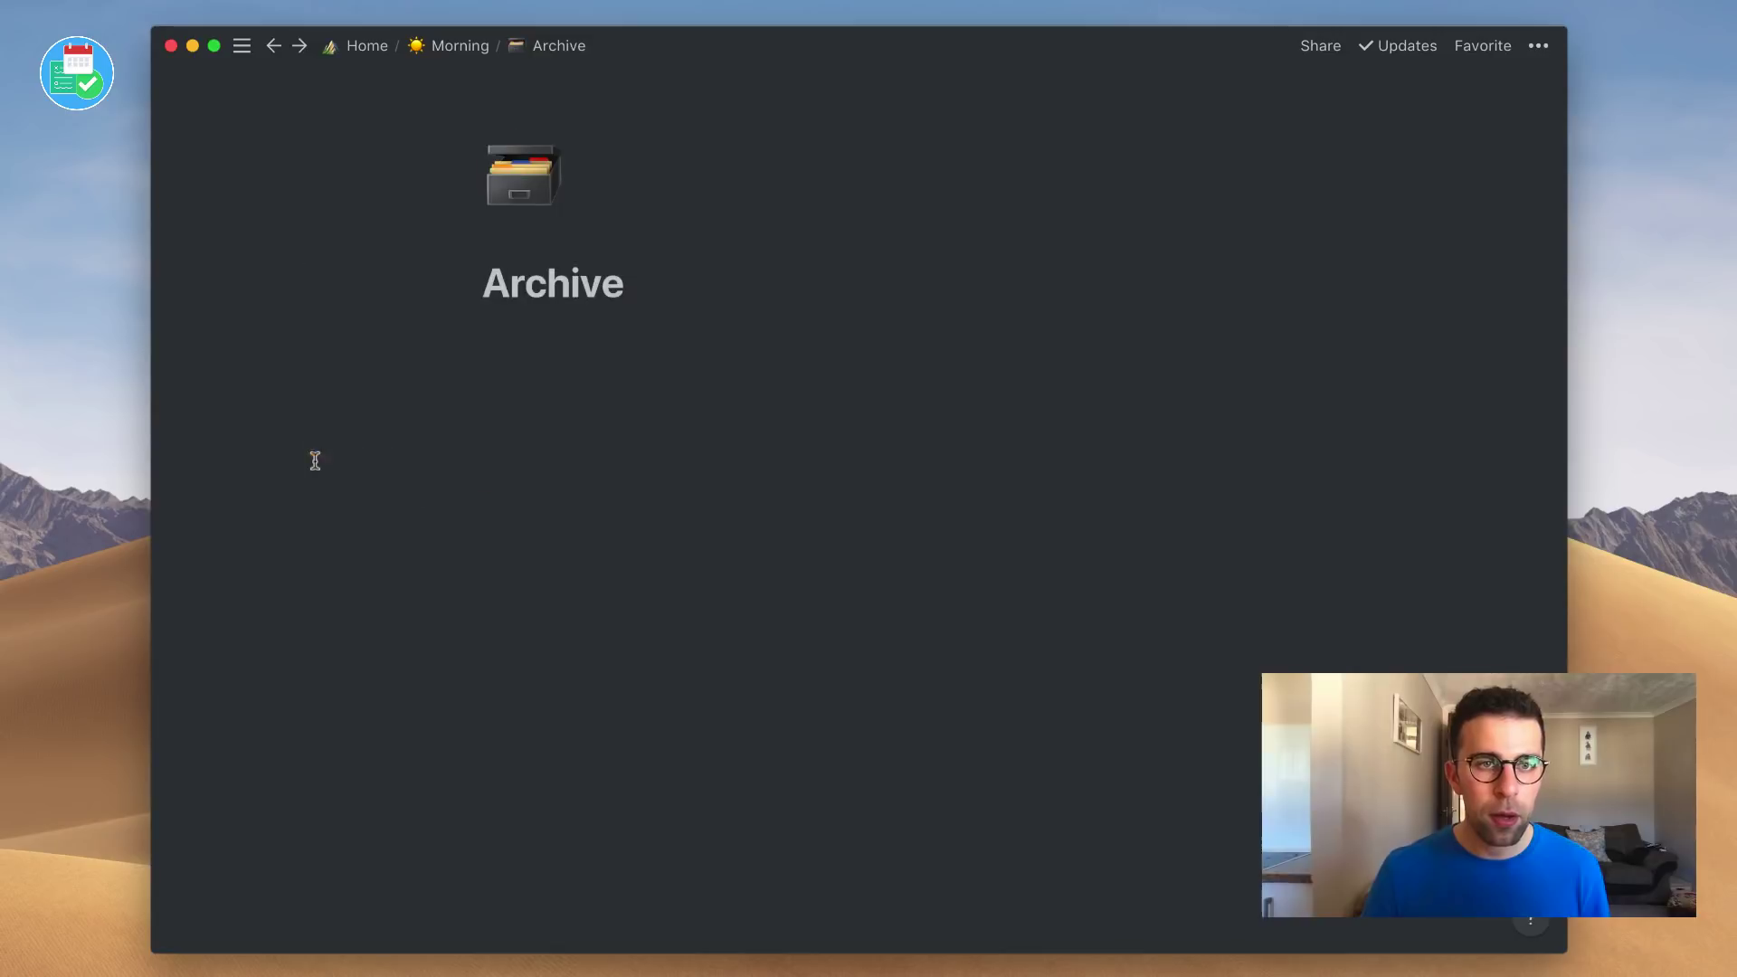
Step: Create a new Morning Log from the Log Entry button and move it into Archive
left_click(448, 44)
left_click(570, 346)
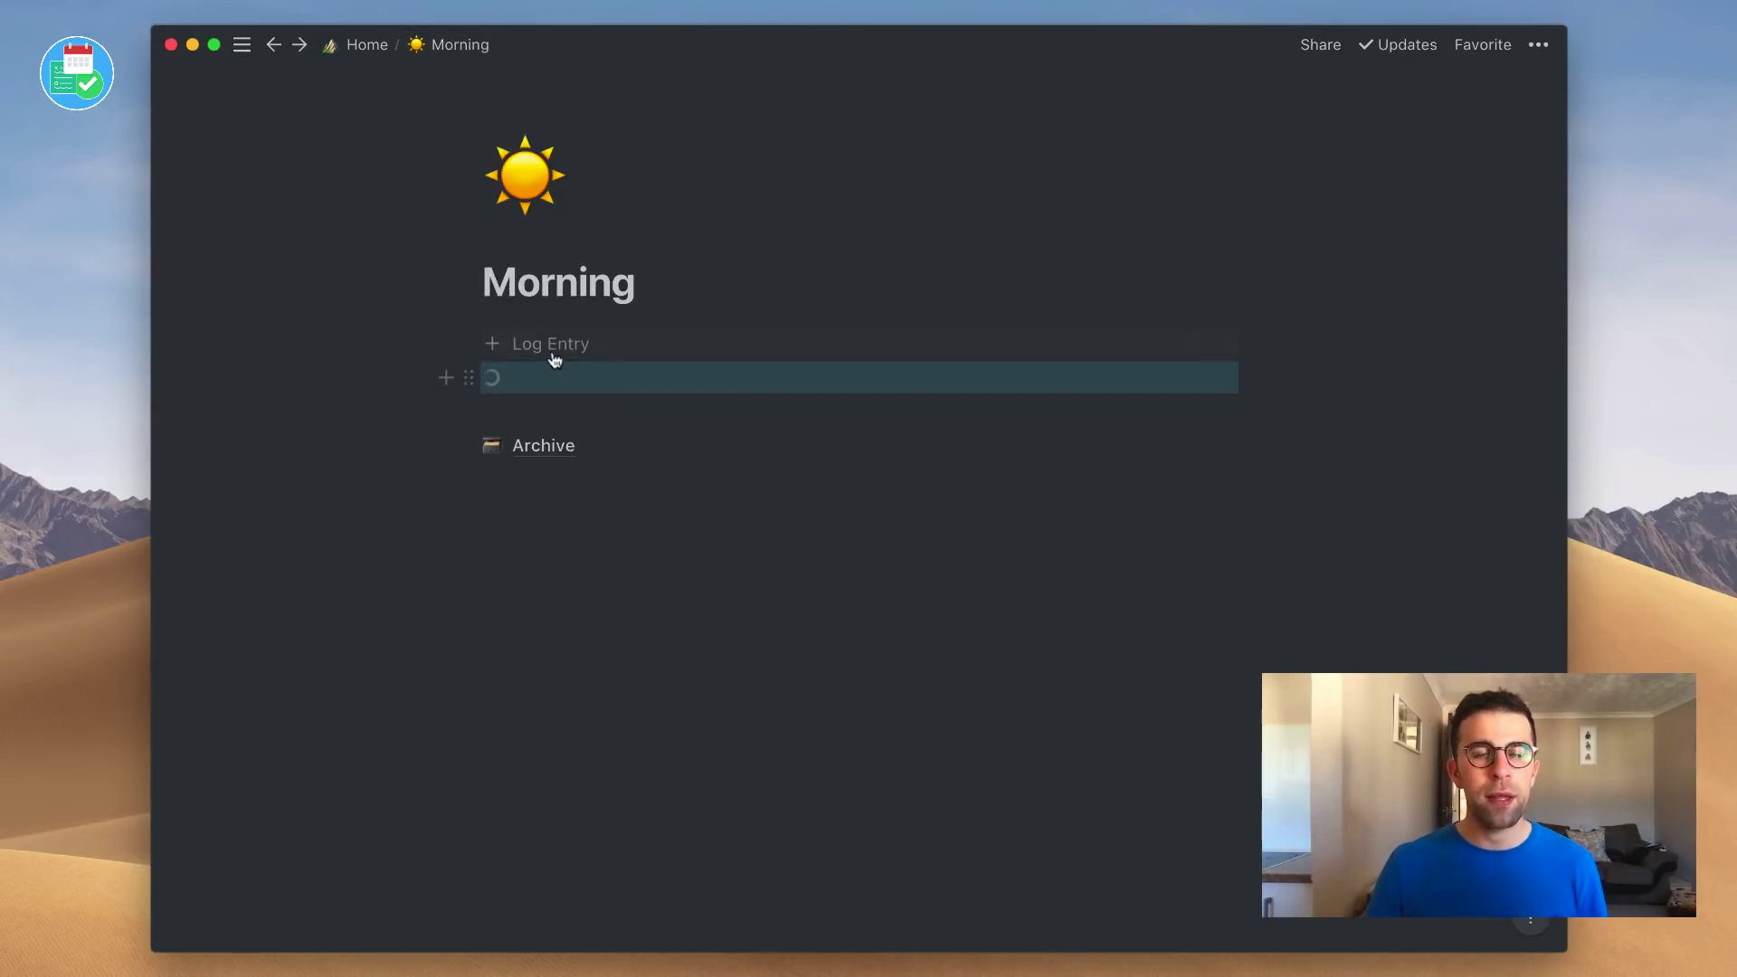
left_click(555, 380)
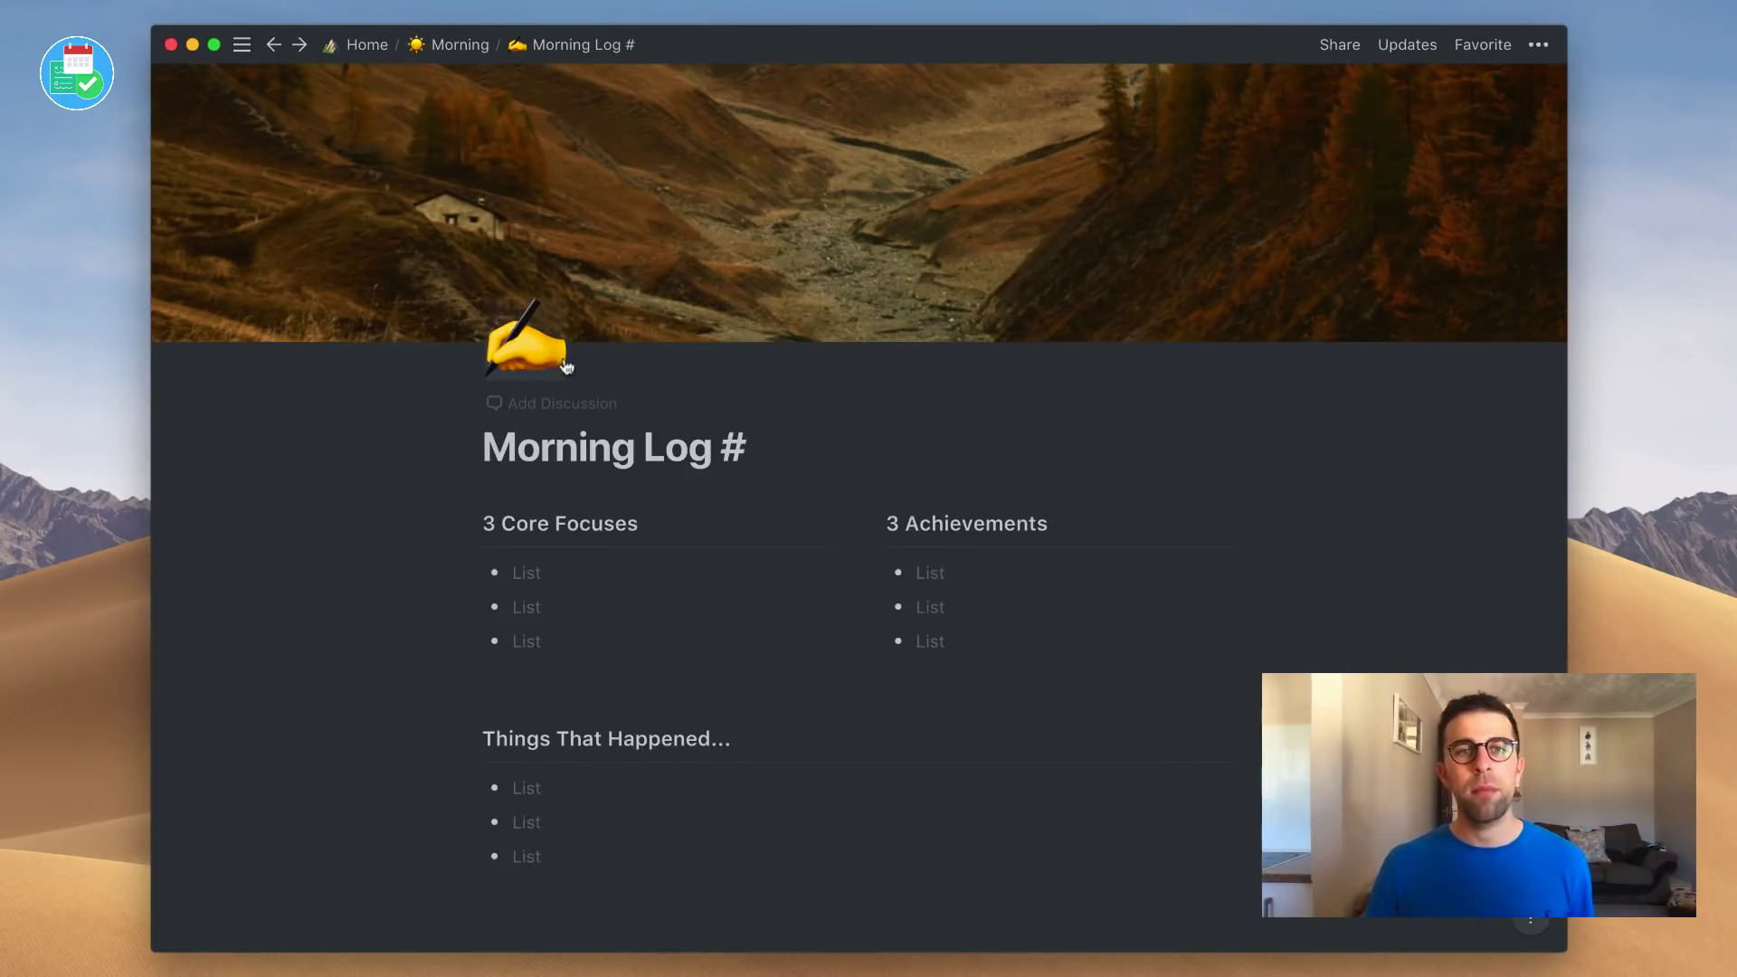
left_click(461, 47)
left_click_drag(546, 378, 536, 450)
left_click(536, 450)
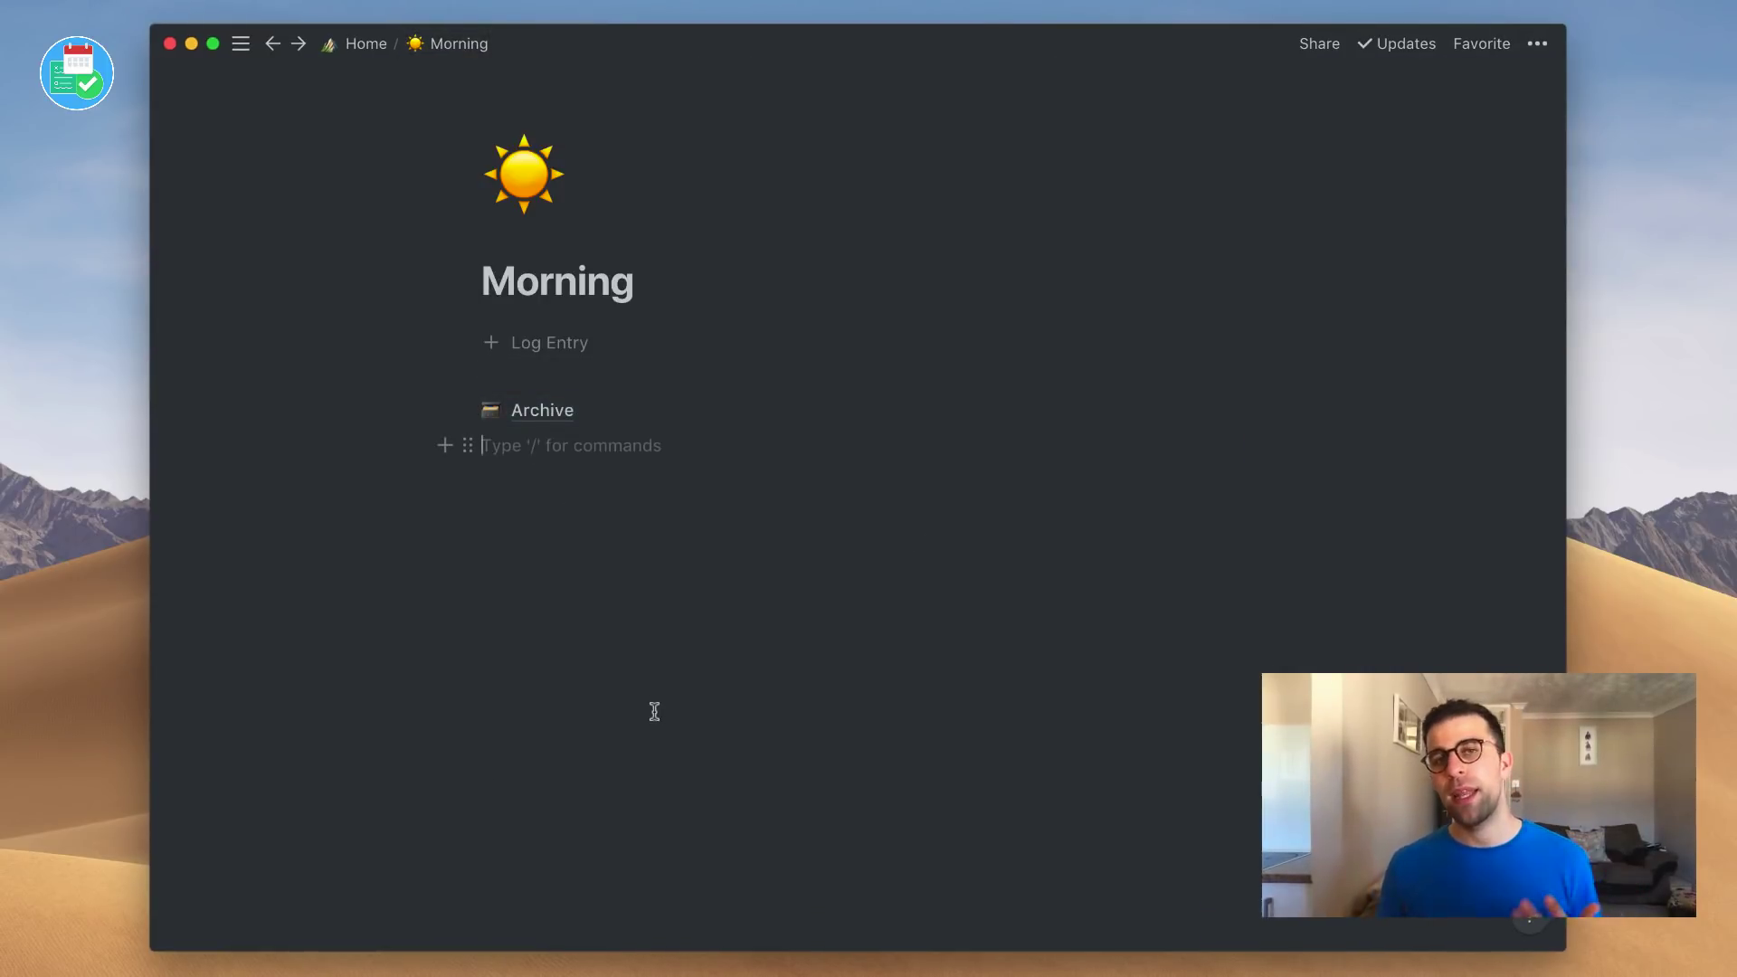